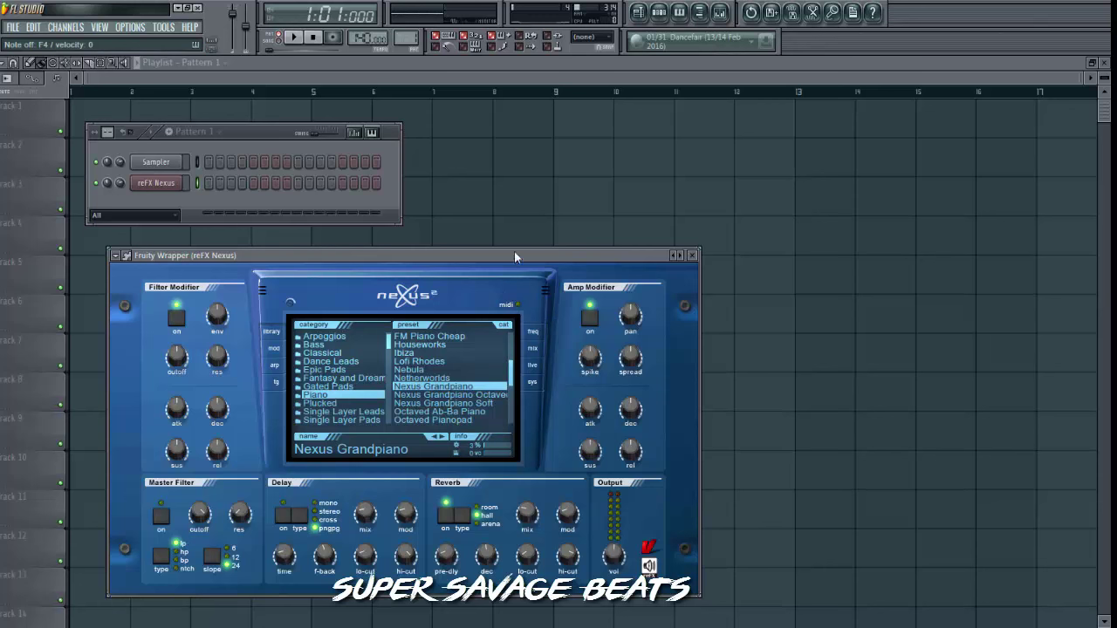
Open the reFX Nexus channel's piano roll and place a short A4 note at the start of bar 1.
{"action": "right_click", "coordinate": [144, 183]}
{"action": "left_click", "coordinate": [210, 183]}
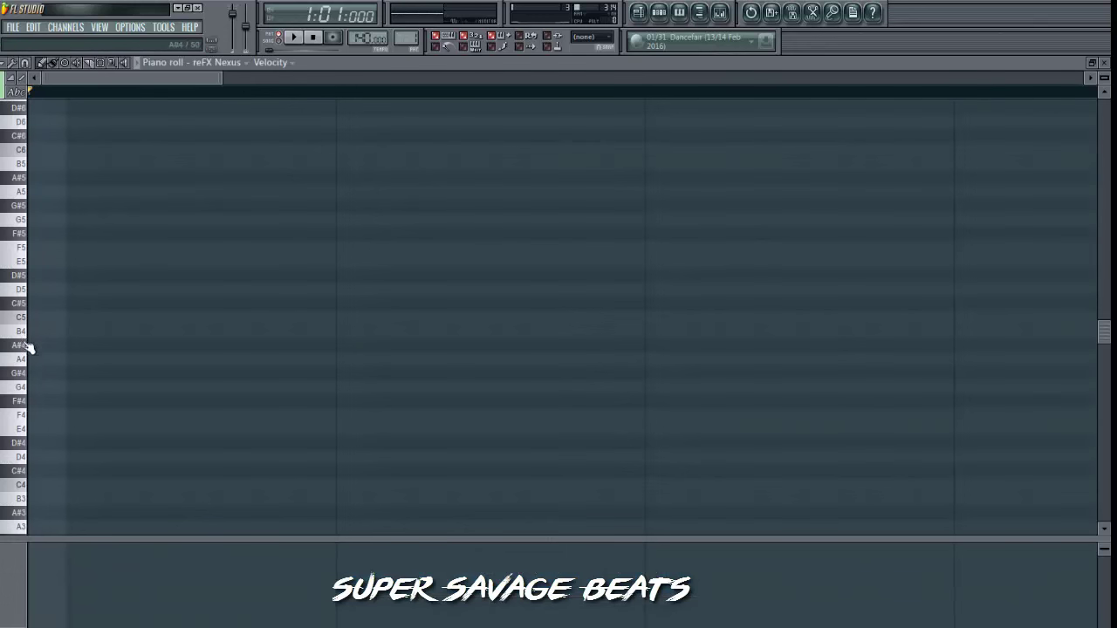
{"action": "left_click", "coordinate": [35, 359]}
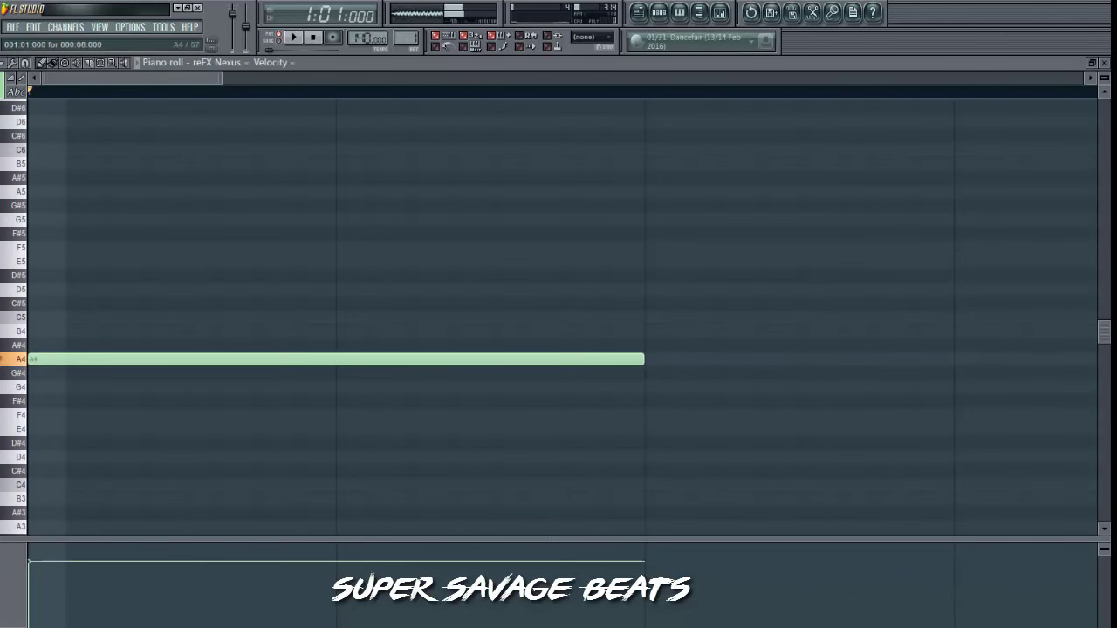
{"action": "left_click_drag", "start_coordinate": [644, 359], "coordinate": [53, 355]}
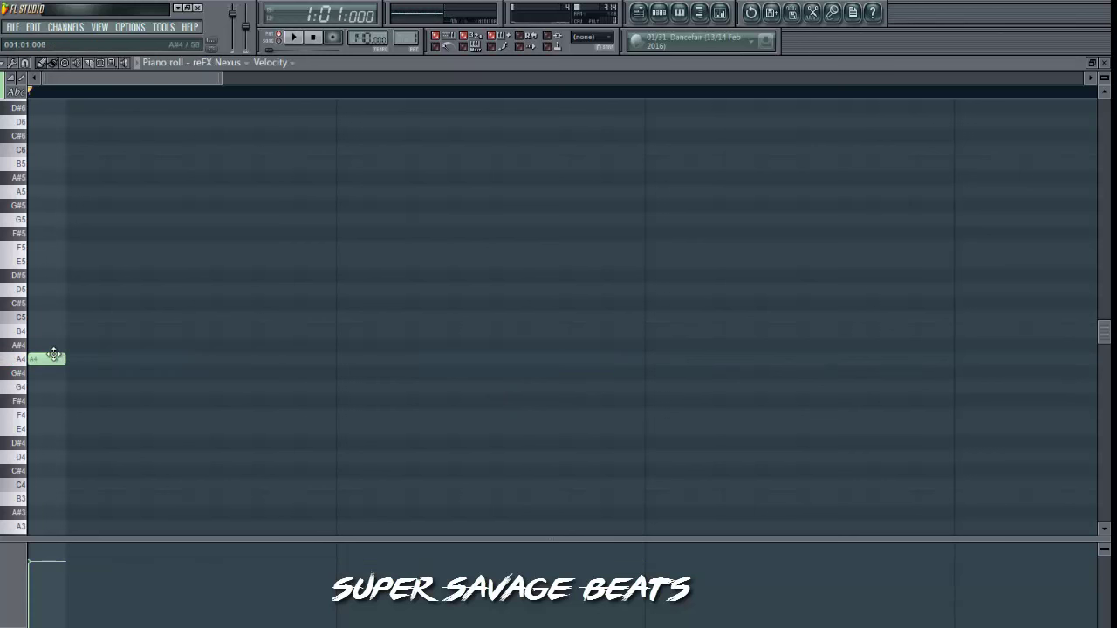
Build a one-bar melody of equal short notes A5, B5, C6, D6, E5, F5, E5, F5 with playback running.
{"action": "scroll", "coordinate": [137, 104], "scroll_direction": "down", "scroll_amount": 5}
{"action": "scroll", "coordinate": [142, 105], "scroll_direction": "up", "scroll_amount": 4}
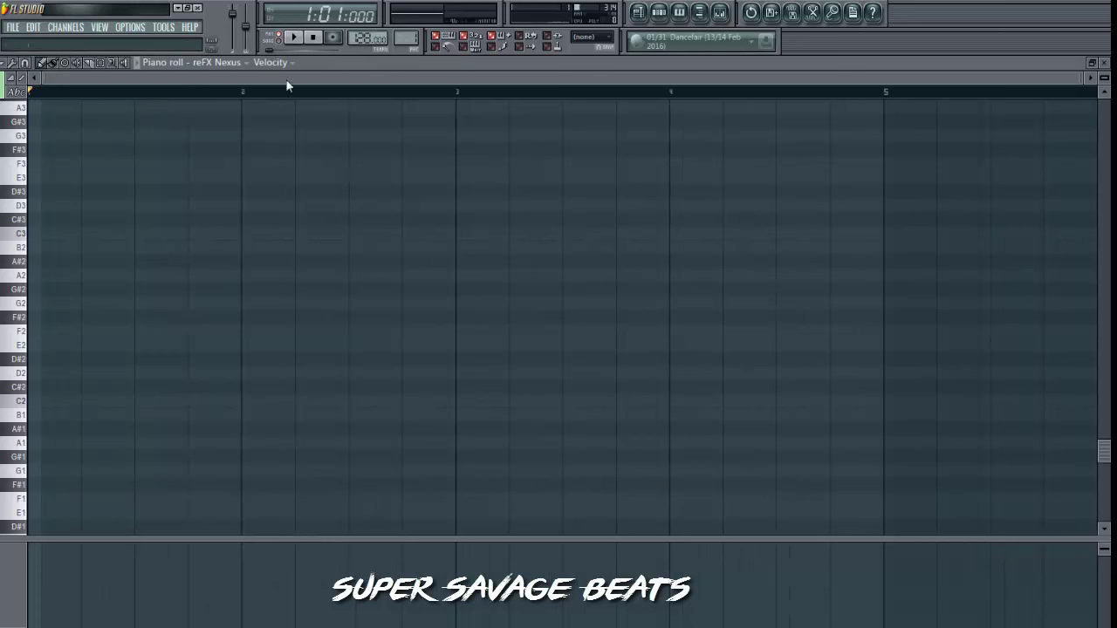
{"action": "scroll", "coordinate": [33, 280], "scroll_direction": "up", "scroll_amount": 8}
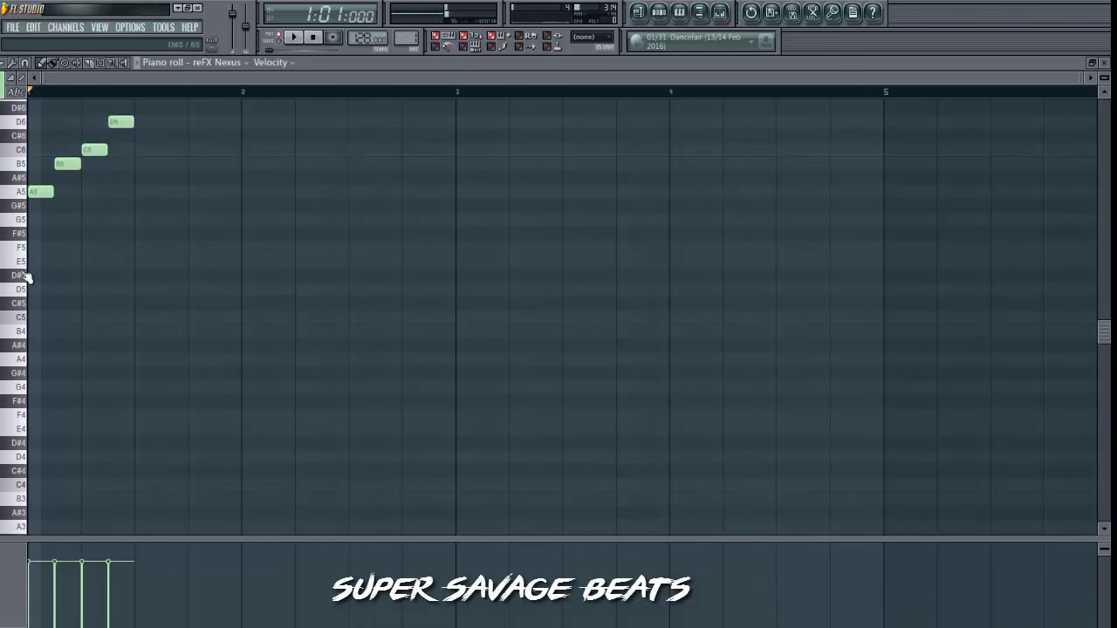
{"action": "key", "text": "space"}
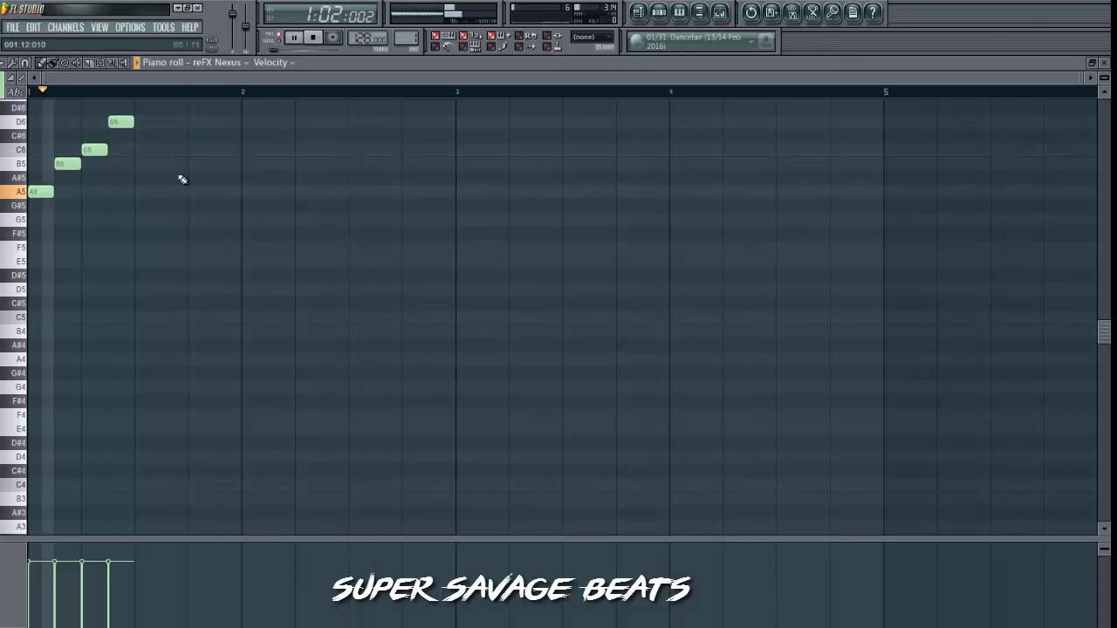
{"action": "left_click", "coordinate": [146, 261]}
{"action": "left_click", "coordinate": [174, 247]}
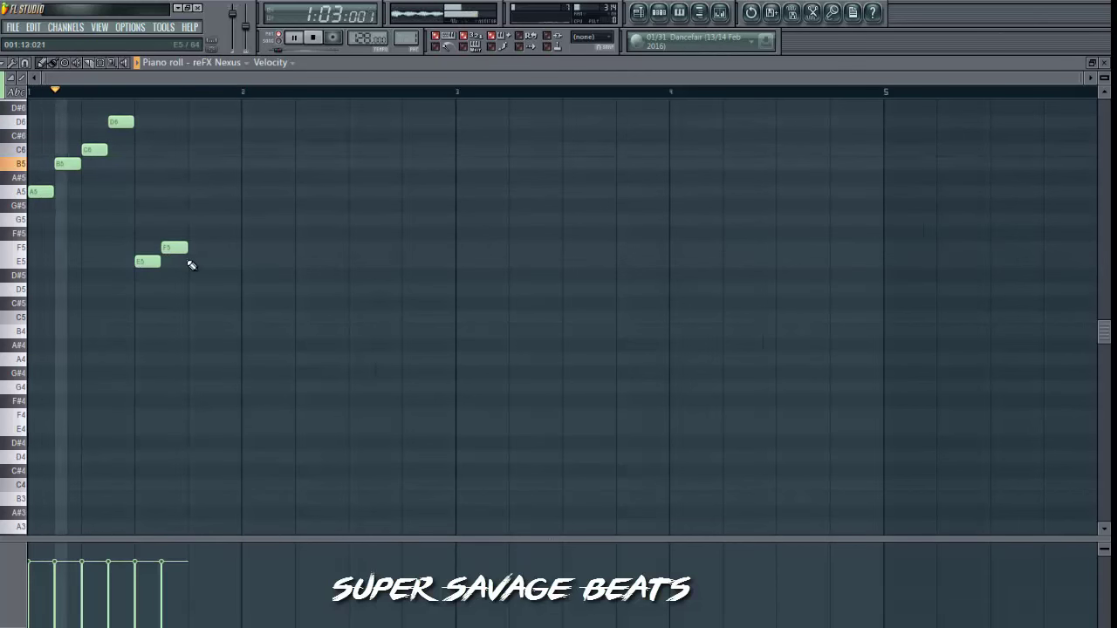
{"action": "left_click", "coordinate": [201, 261]}
{"action": "left_click", "coordinate": [227, 247]}
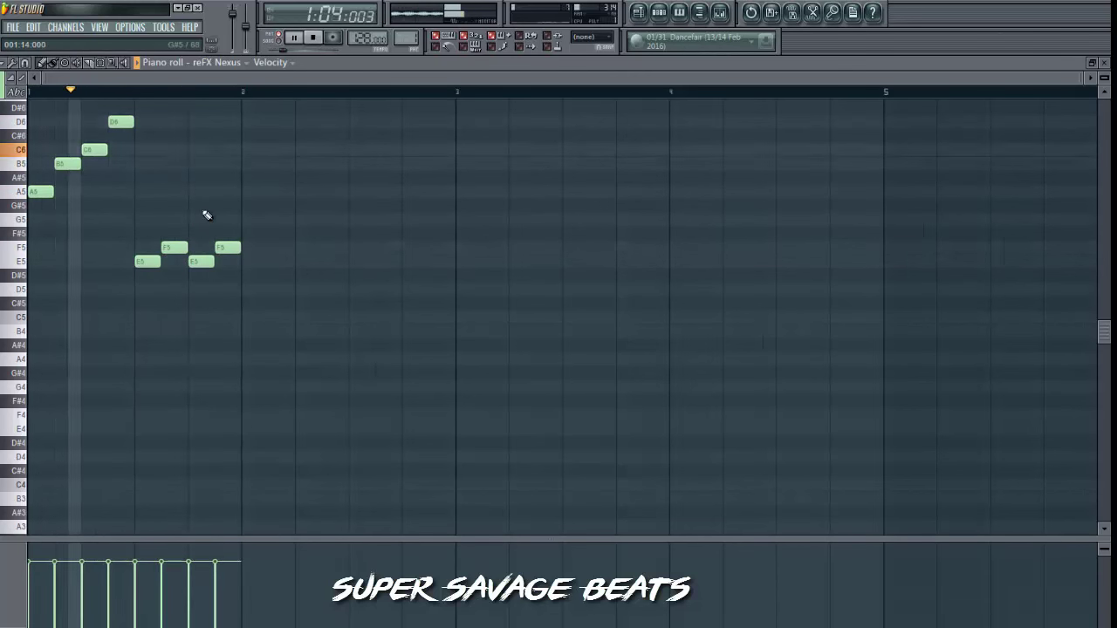
Duplicate the one-bar melody until it repeats through eight bars, removing the surplus copy along the way.
{"action": "scroll", "coordinate": [192, 157], "scroll_direction": "up", "scroll_amount": 2}
{"action": "key", "text": "ctrl+a"}
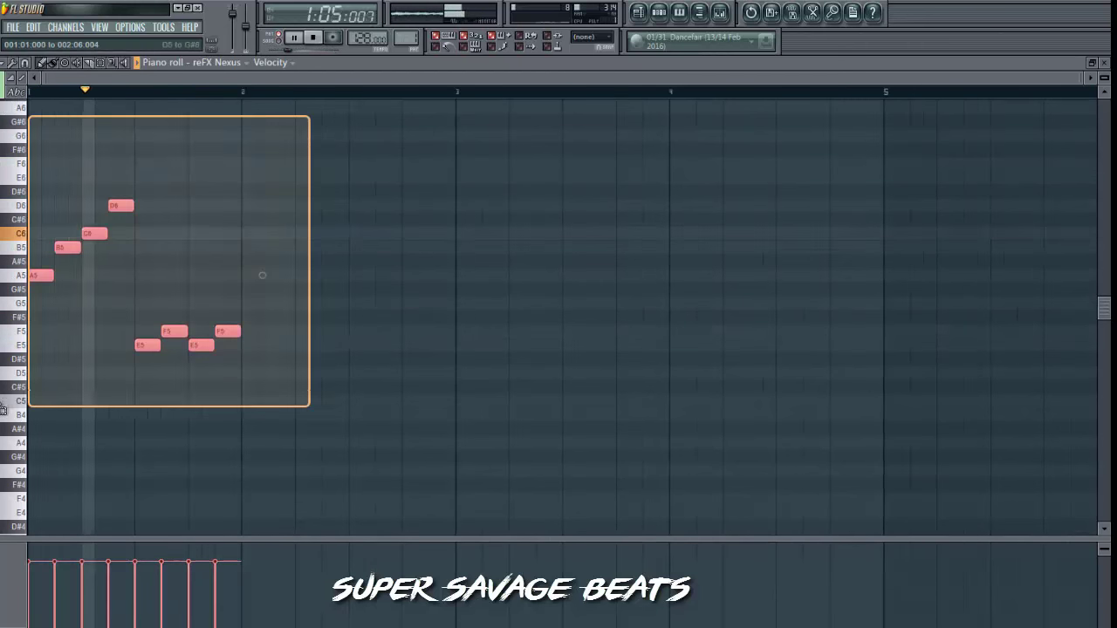
{"action": "key", "text": "ctrl+b"}
{"action": "key", "text": "ctrl+b"}
{"action": "key", "text": "ctrl+b"}
{"action": "key", "text": "ctrl+b"}
{"action": "scroll", "coordinate": [665, 96], "scroll_direction": "down", "scroll_amount": 3}
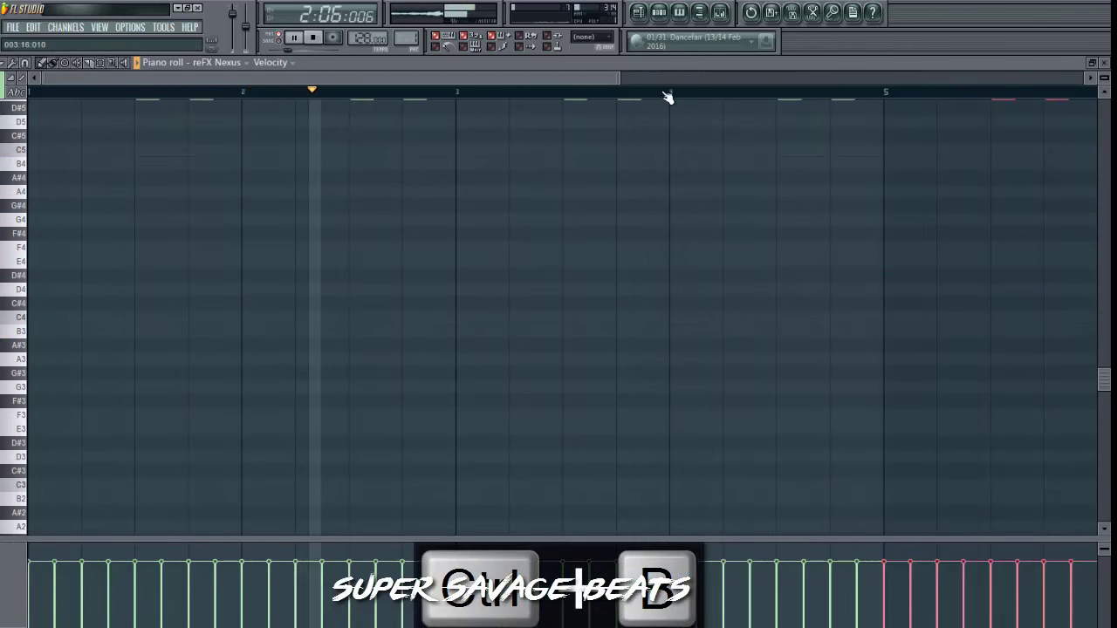
{"action": "key", "text": "Delete"}
{"action": "key", "text": "ctrl+a"}
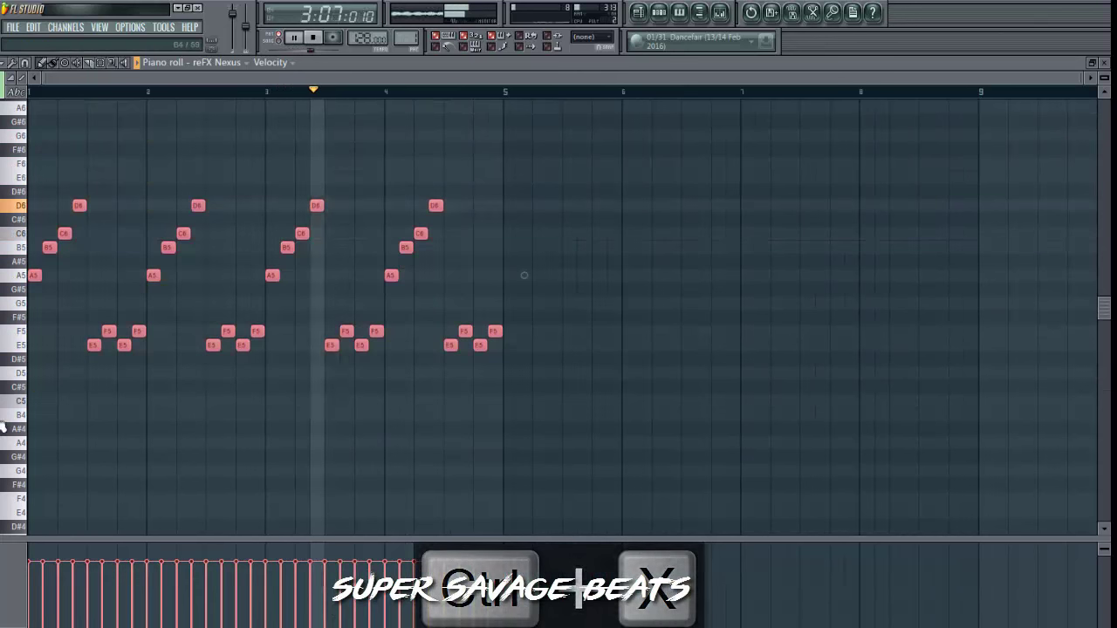
{"action": "key", "text": "ctrl+b"}
Show the channel rack and clone the reFX Nexus channel to get a second instance of the instrument.
{"action": "left_click", "coordinate": [679, 12]}
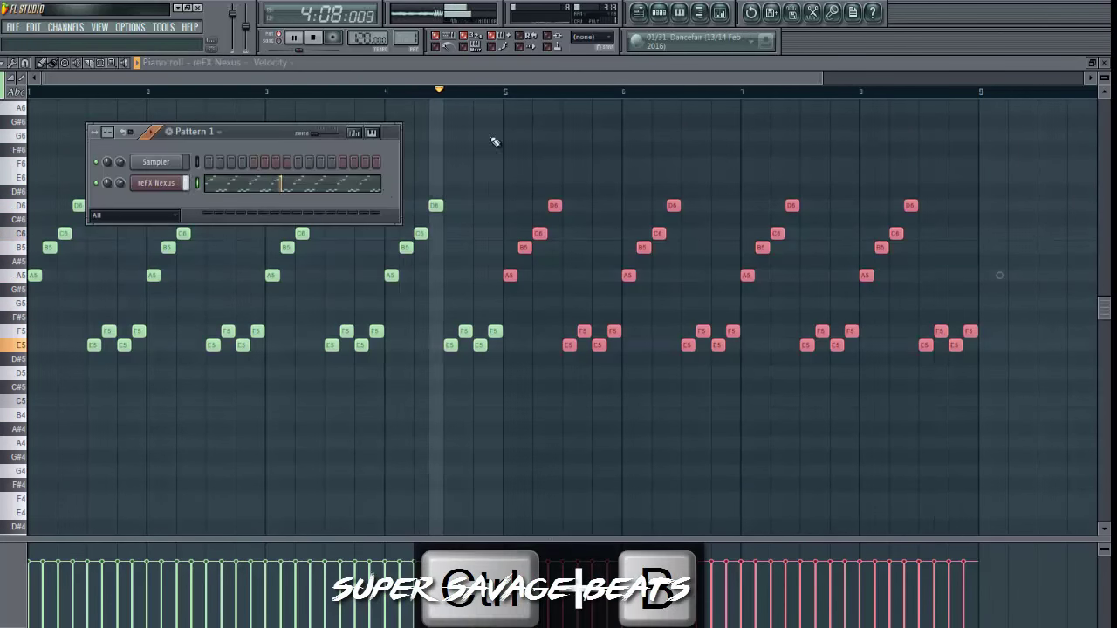
{"action": "right_click", "coordinate": [176, 183]}
{"action": "left_click", "coordinate": [206, 339]}
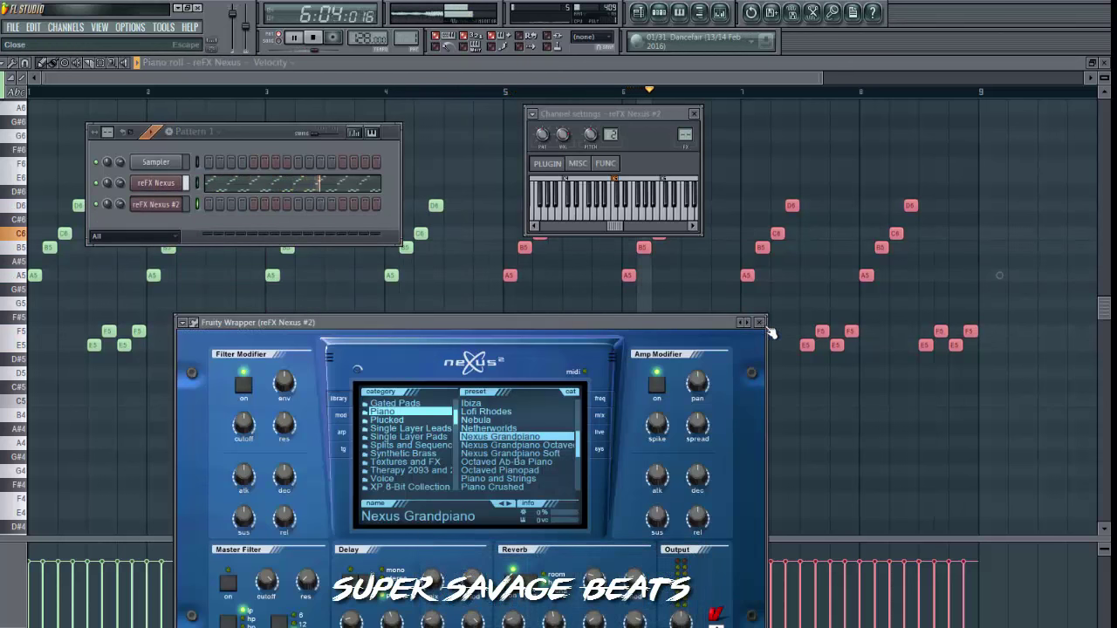
Load the Pridz Sidechain Bass preset from the XP Dance Vol.1 category in reFX Nexus #2, and close its plugin and channel settings windows.
{"action": "scroll", "coordinate": [384, 460], "scroll_direction": "down", "scroll_amount": 10}
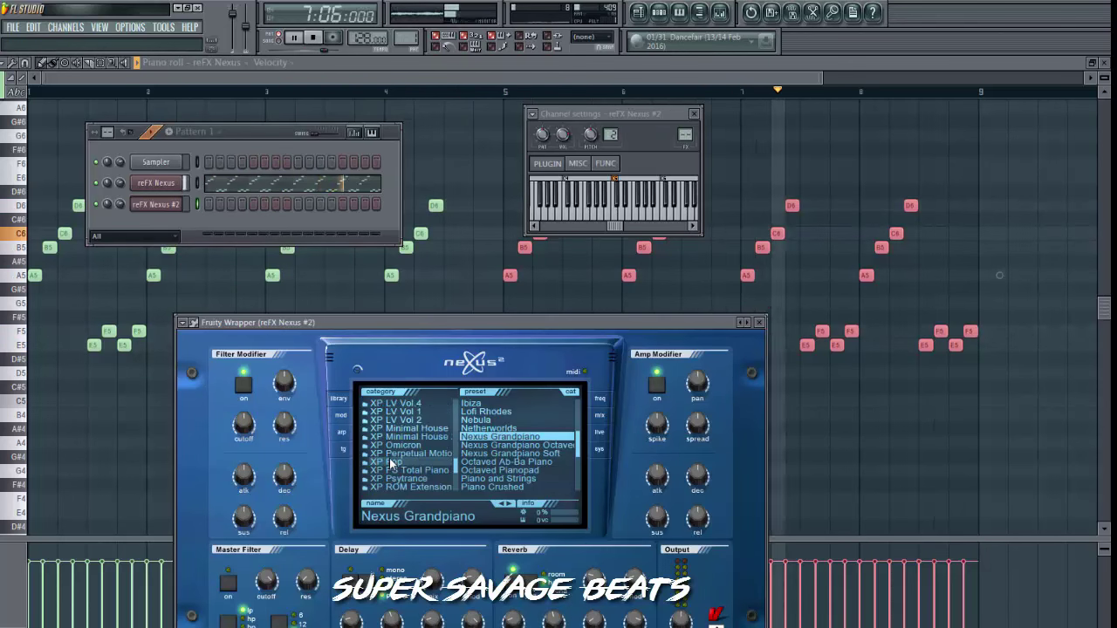
{"action": "scroll", "coordinate": [389, 459], "scroll_direction": "up", "scroll_amount": 8}
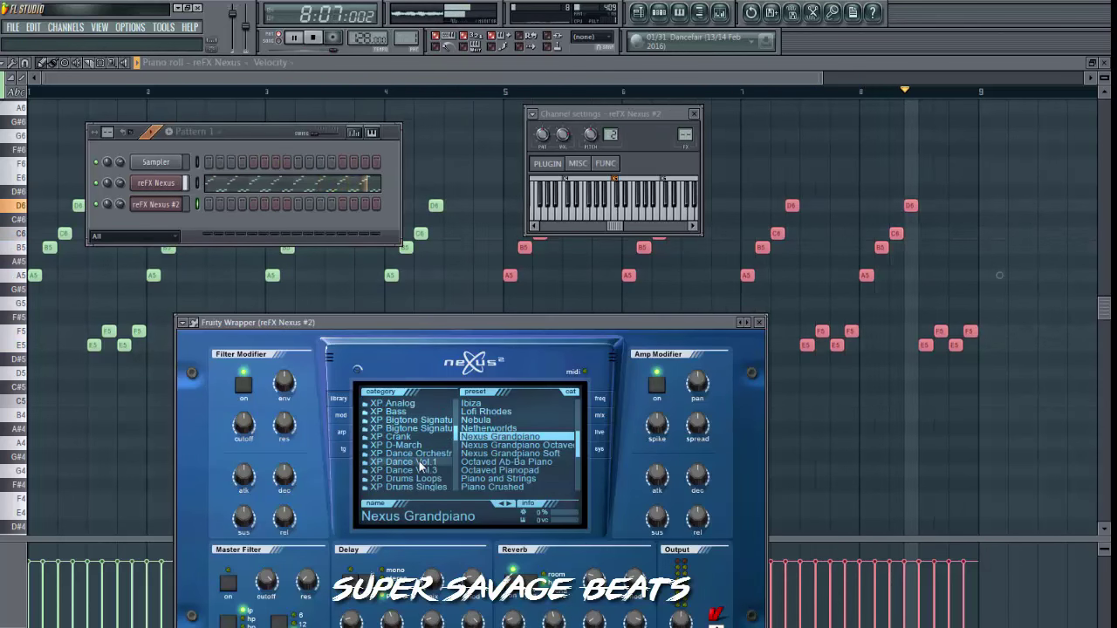
{"action": "left_click", "coordinate": [419, 464]}
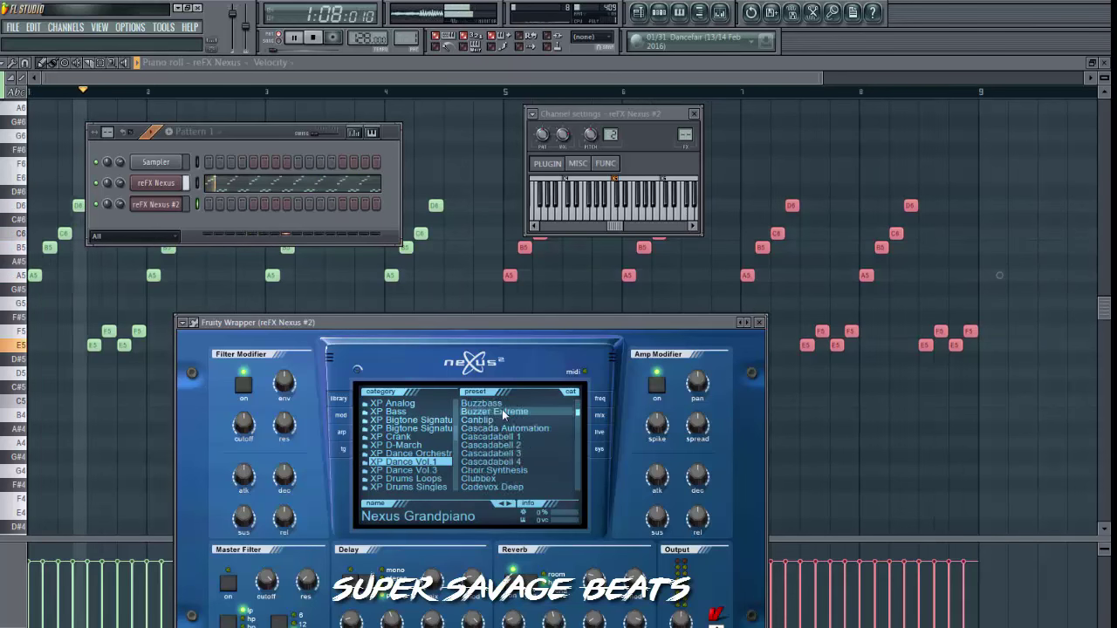
{"action": "scroll", "coordinate": [503, 415], "scroll_direction": "down", "scroll_amount": 10}
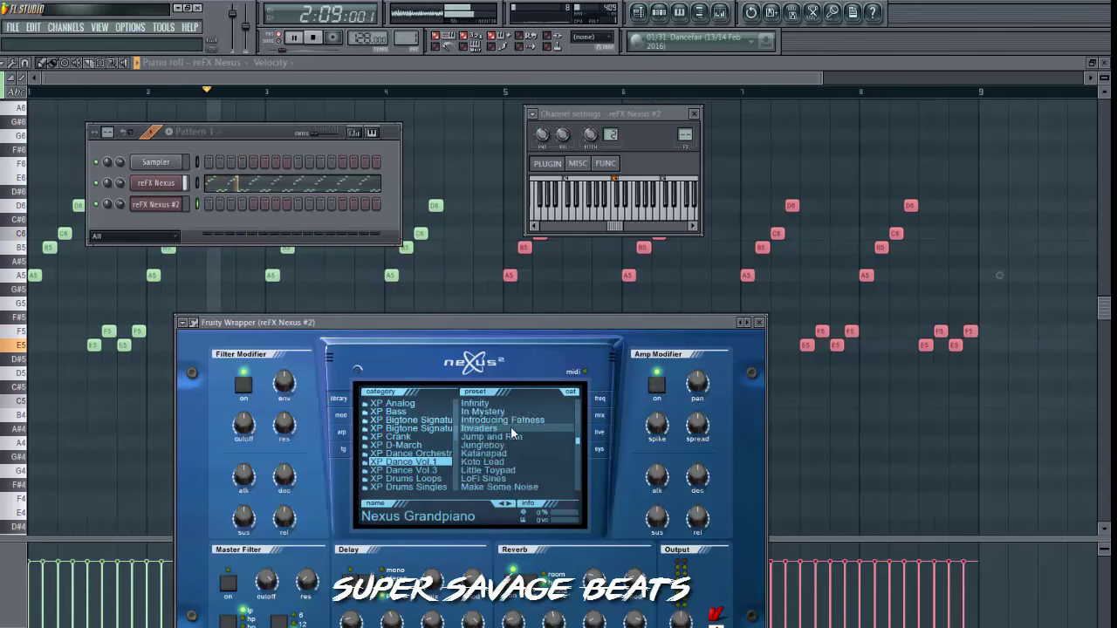
{"action": "scroll", "coordinate": [510, 426], "scroll_direction": "down", "scroll_amount": 8}
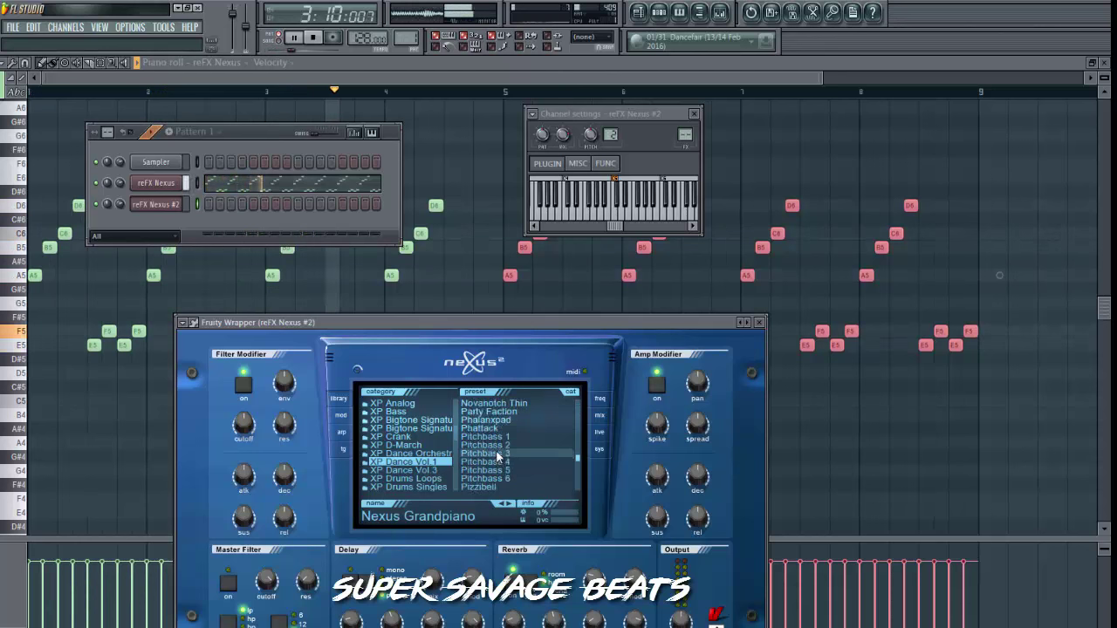
{"action": "scroll", "coordinate": [497, 460], "scroll_direction": "down", "scroll_amount": 1}
{"action": "left_click", "coordinate": [510, 463]}
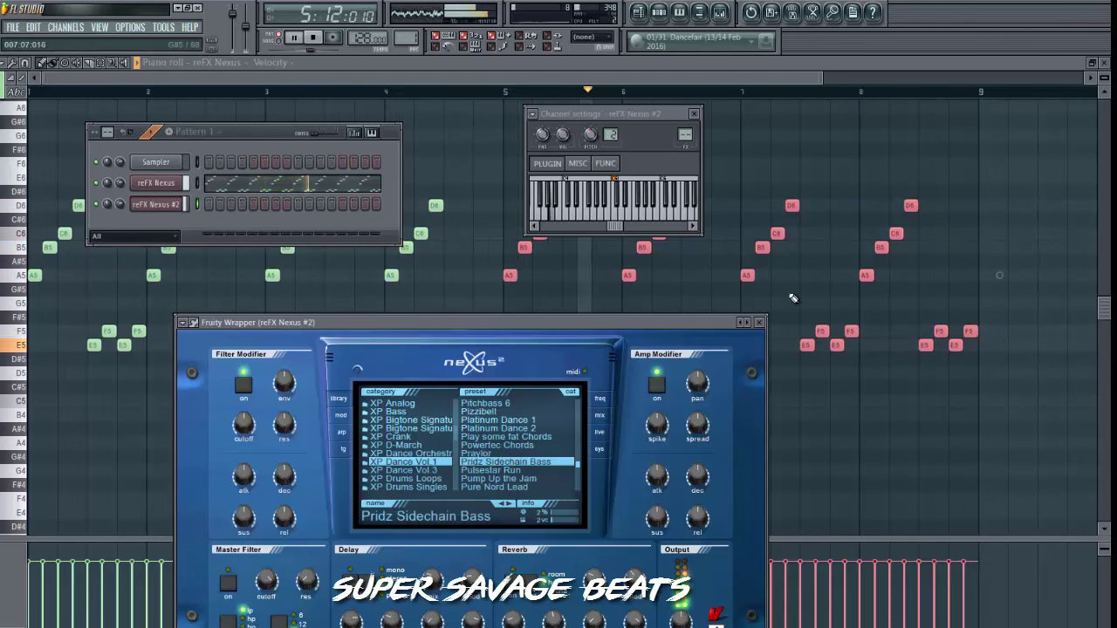
{"action": "left_click", "coordinate": [760, 323]}
{"action": "left_click", "coordinate": [694, 114]}
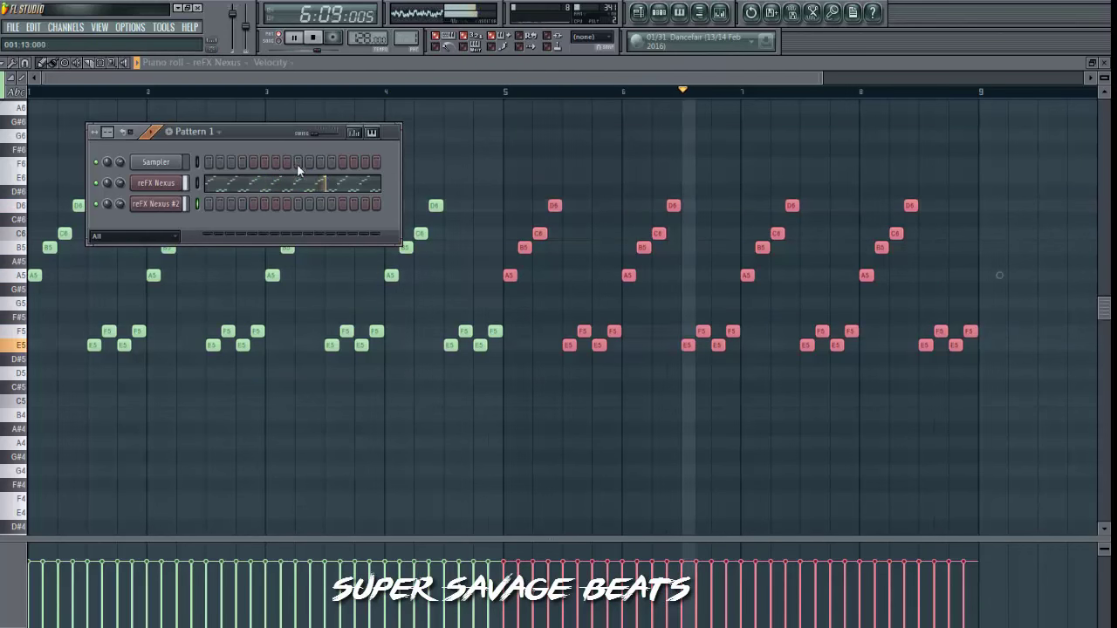
Open the piano roll of reFX Nexus #2 and place an A3 bass note about 1.75 bars long at the start of bar 1.
{"action": "right_click", "coordinate": [178, 204]}
{"action": "left_click", "coordinate": [208, 203]}
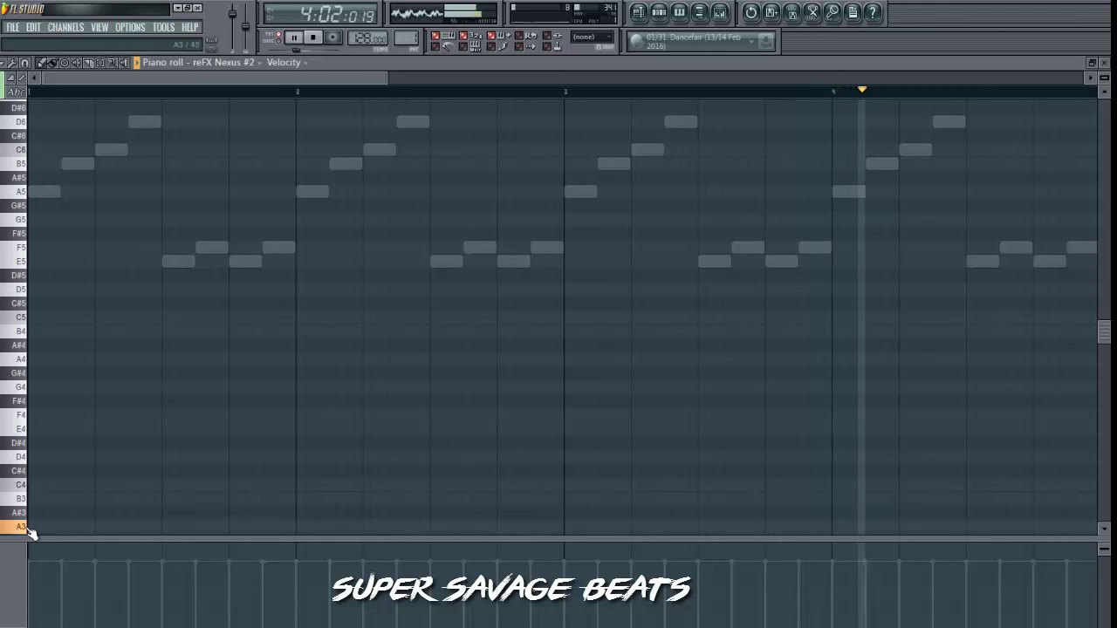
{"action": "scroll", "coordinate": [33, 506], "scroll_direction": "down", "scroll_amount": 3}
{"action": "left_click", "coordinate": [35, 499]}
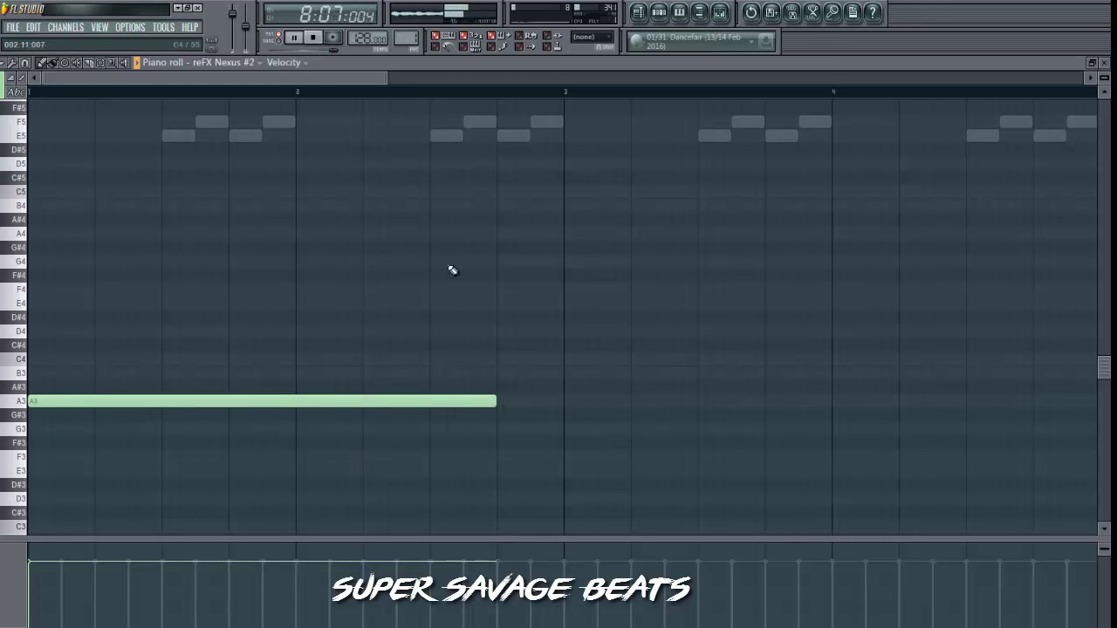
{"action": "scroll", "coordinate": [296, 103], "scroll_direction": "down", "scroll_amount": 4}
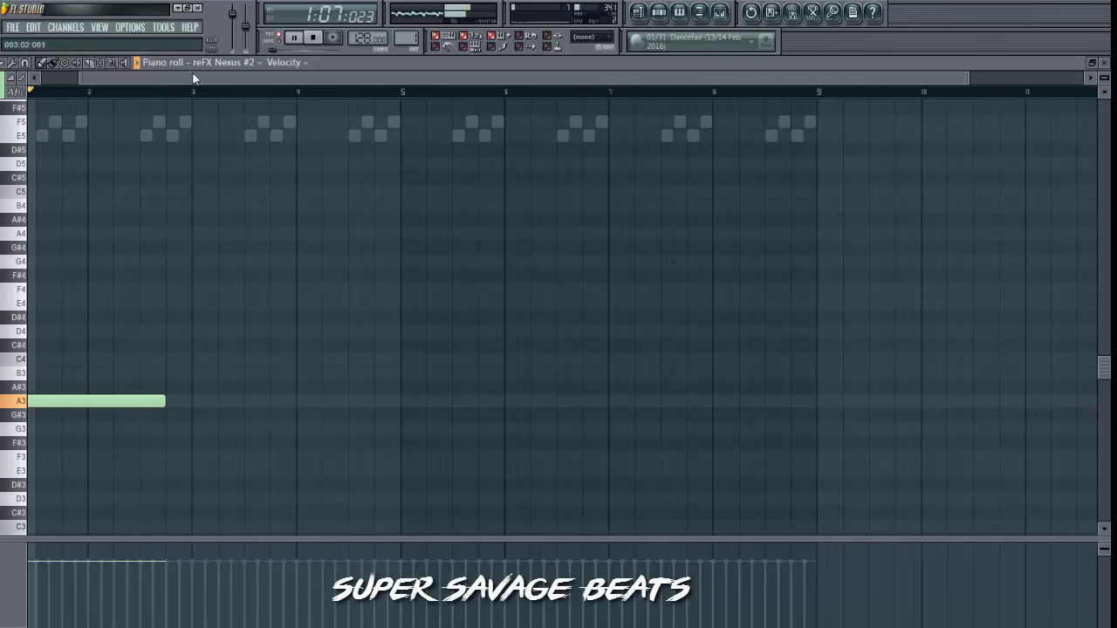
{"action": "scroll", "coordinate": [194, 78], "scroll_direction": "down", "scroll_amount": 1}
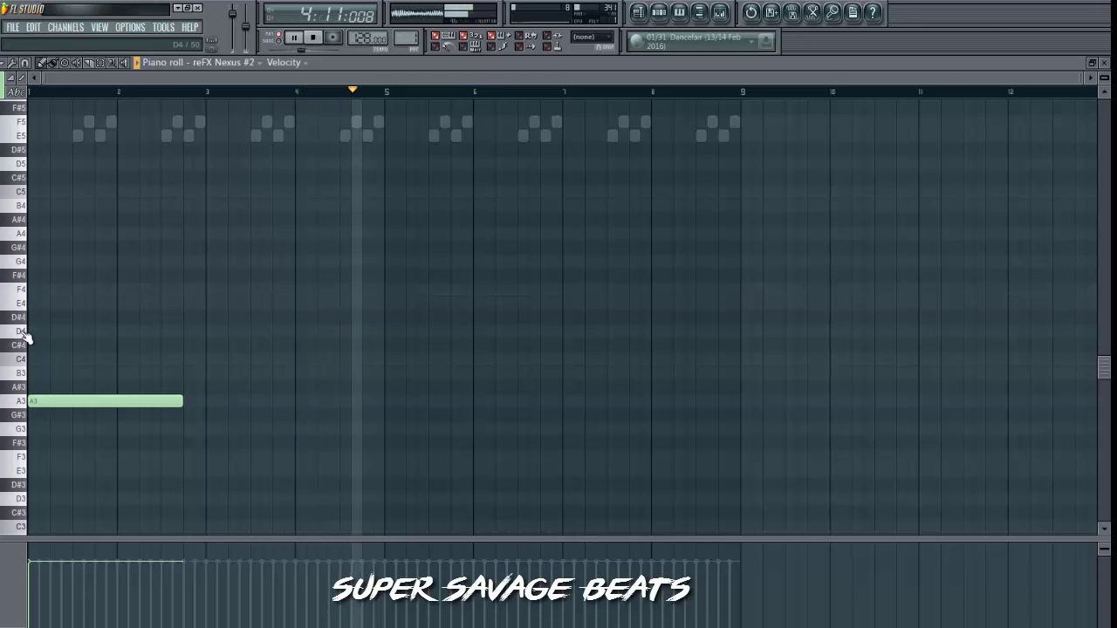
{"action": "key", "text": "space"}
{"action": "key", "text": "space"}
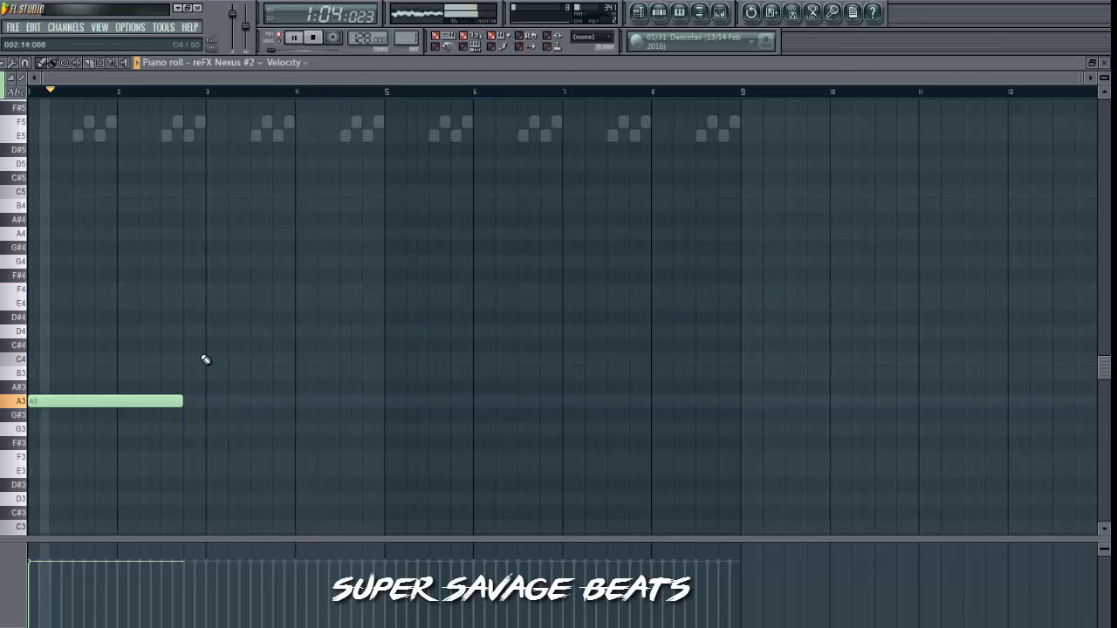
{"action": "left_click_drag", "start_coordinate": [205, 360], "coordinate": [162, 348]}
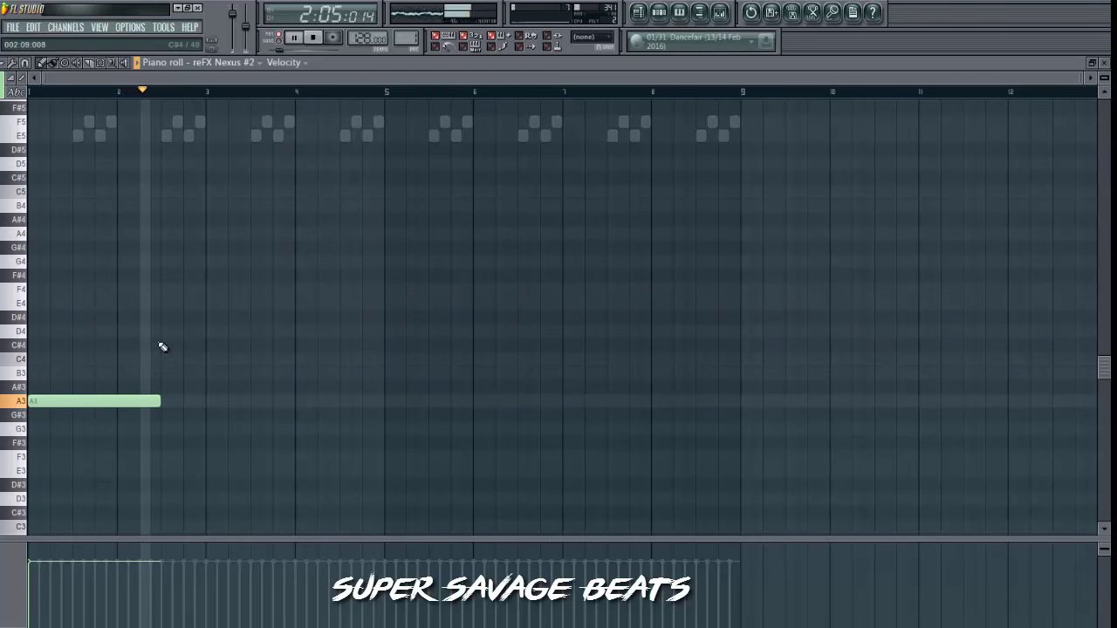
{"action": "left_click", "coordinate": [162, 348]}
{"action": "right_click", "coordinate": [222, 344]}
{"action": "left_click_drag", "start_coordinate": [161, 400], "coordinate": [181, 407]}
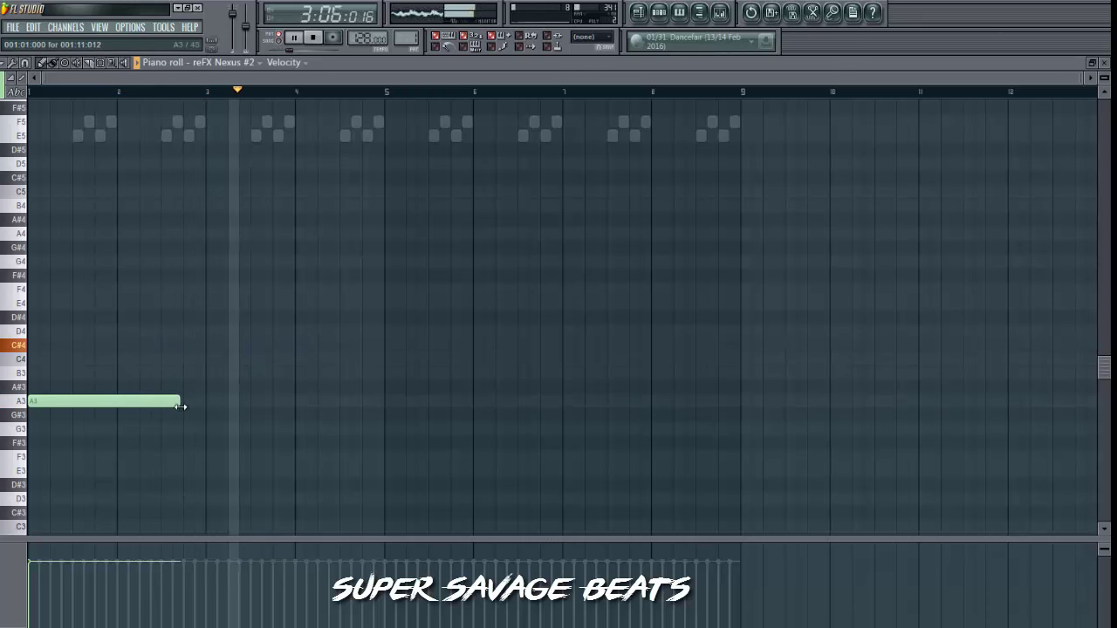
Add short D4 and E4 bass notes right after the A3 note, followed by an F4 note about one bar long from bar 3.
{"action": "scroll", "coordinate": [131, 188], "scroll_direction": "up", "scroll_amount": 3}
{"action": "left_click", "coordinate": [299, 319]}
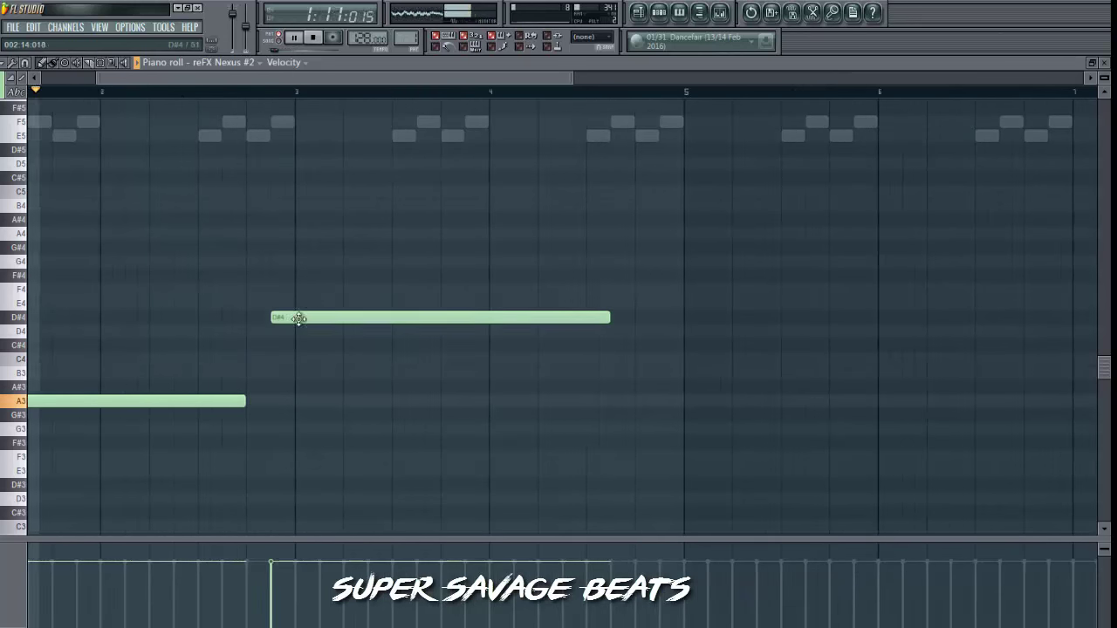
{"action": "mouse_move", "coordinate": [298, 319]}
{"action": "left_mouse_down"}
{"action": "mouse_move", "coordinate": [291, 329]}
{"action": "mouse_move", "coordinate": [302, 330]}
{"action": "left_mouse_up"}
{"action": "left_click_drag", "start_coordinate": [583, 330], "coordinate": [495, 289]}
{"action": "left_click", "coordinate": [277, 317]}
{"action": "left_click", "coordinate": [296, 289]}
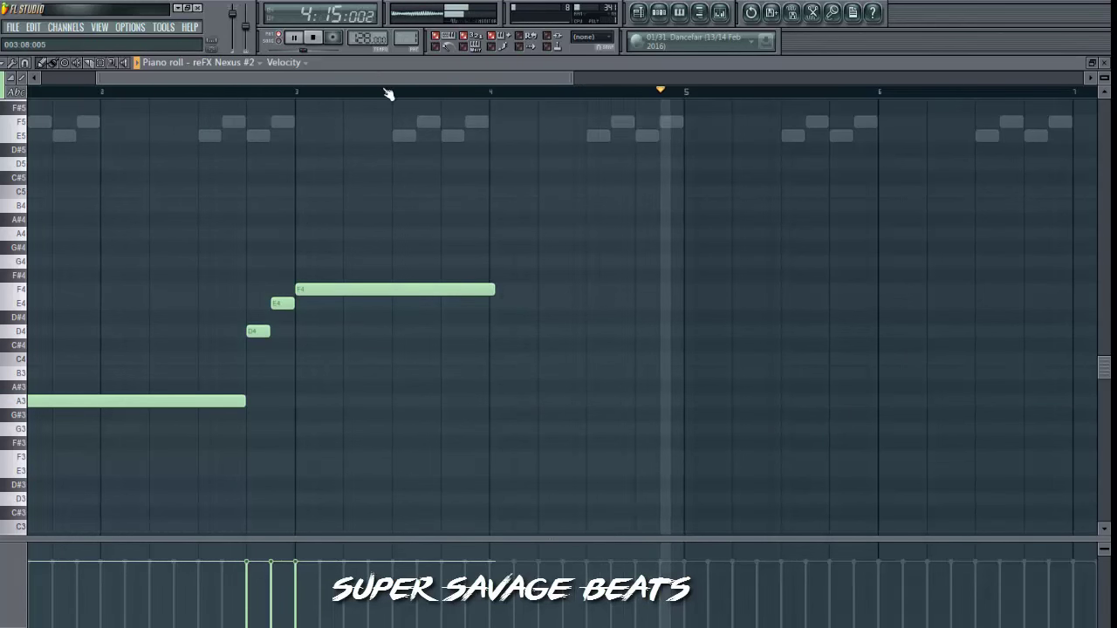
Extend the F4 bass note to the start of bar 5 and follow it with a two-bar E4 note.
{"action": "scroll", "coordinate": [388, 94], "scroll_direction": "down", "scroll_amount": 3}
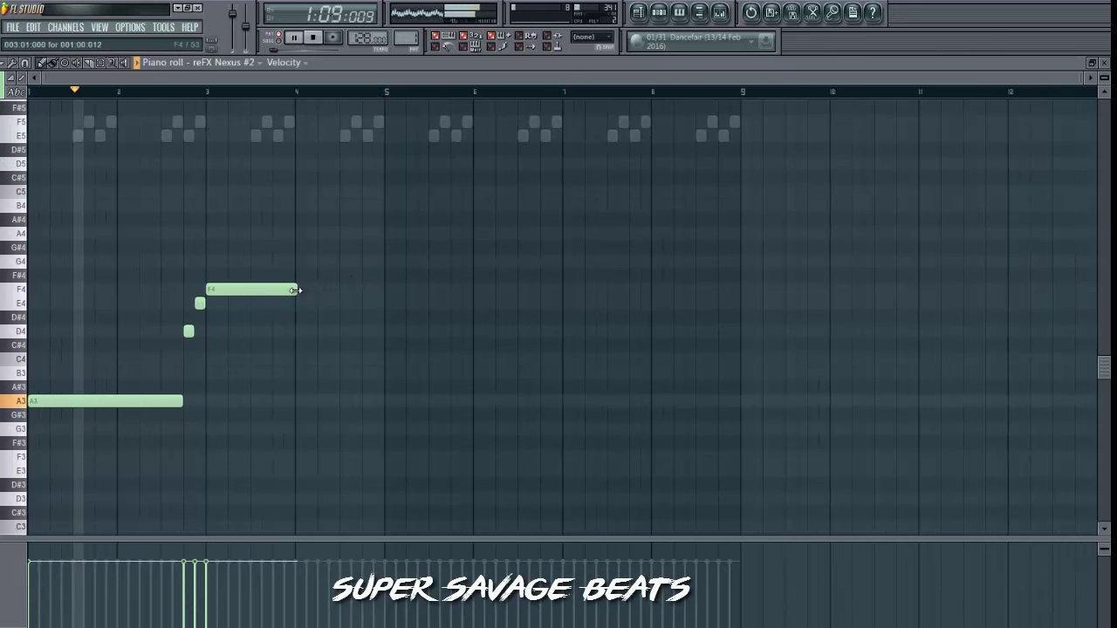
{"action": "left_click_drag", "start_coordinate": [295, 289], "coordinate": [384, 289]}
{"action": "left_click", "coordinate": [386, 303]}
{"action": "left_click", "coordinate": [450, 246]}
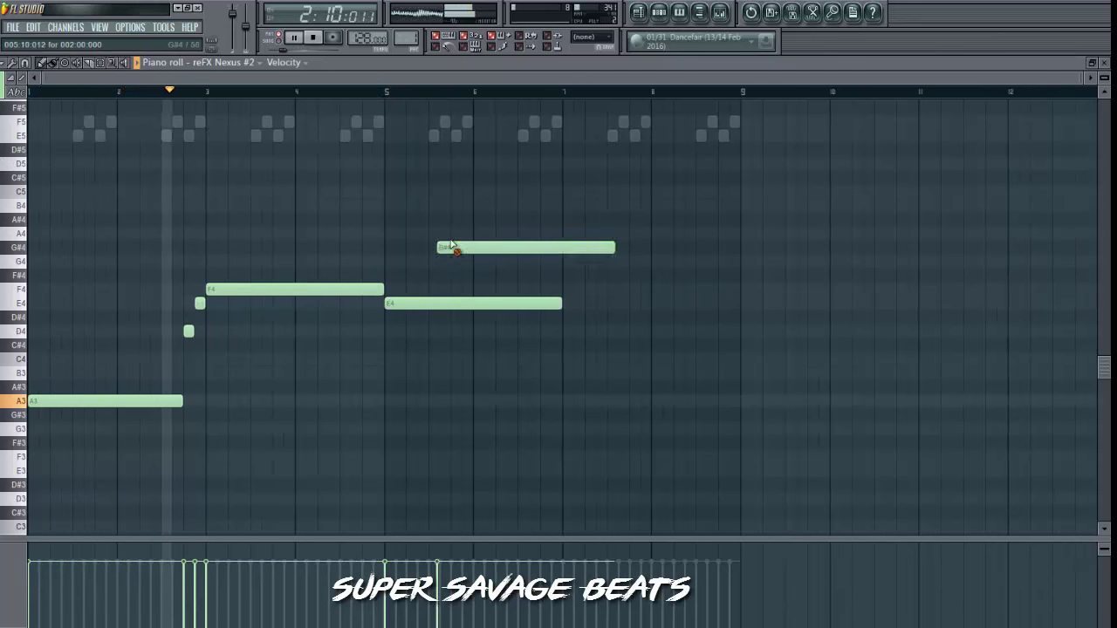
{"action": "right_click", "coordinate": [450, 247]}
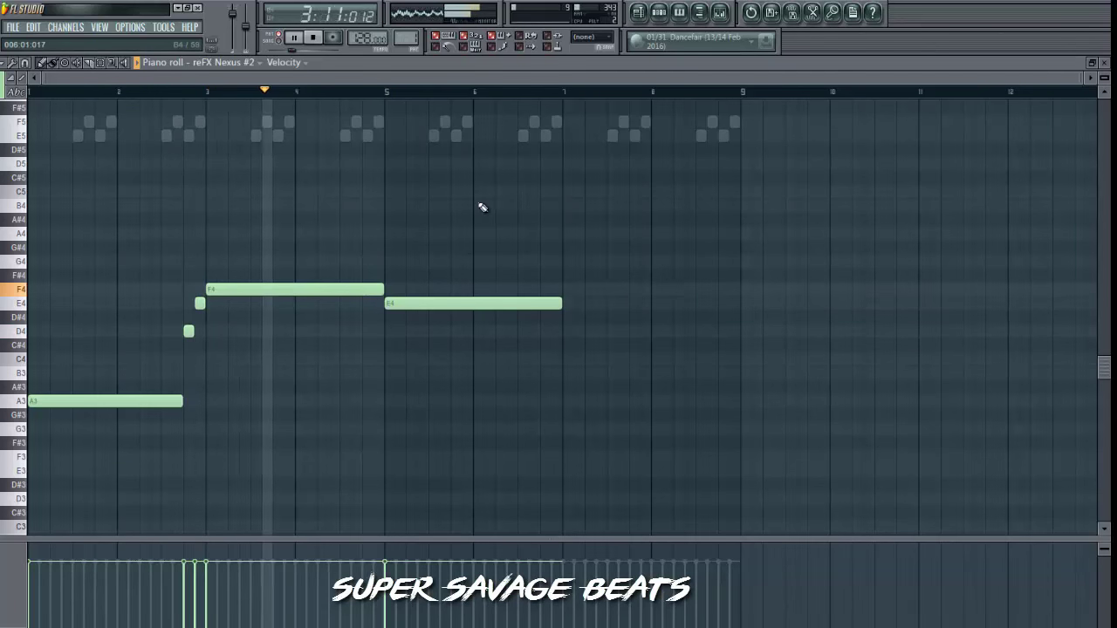
Place a D4 bass note at bar 7 and shorten it to one bar.
{"action": "left_click", "coordinate": [589, 329]}
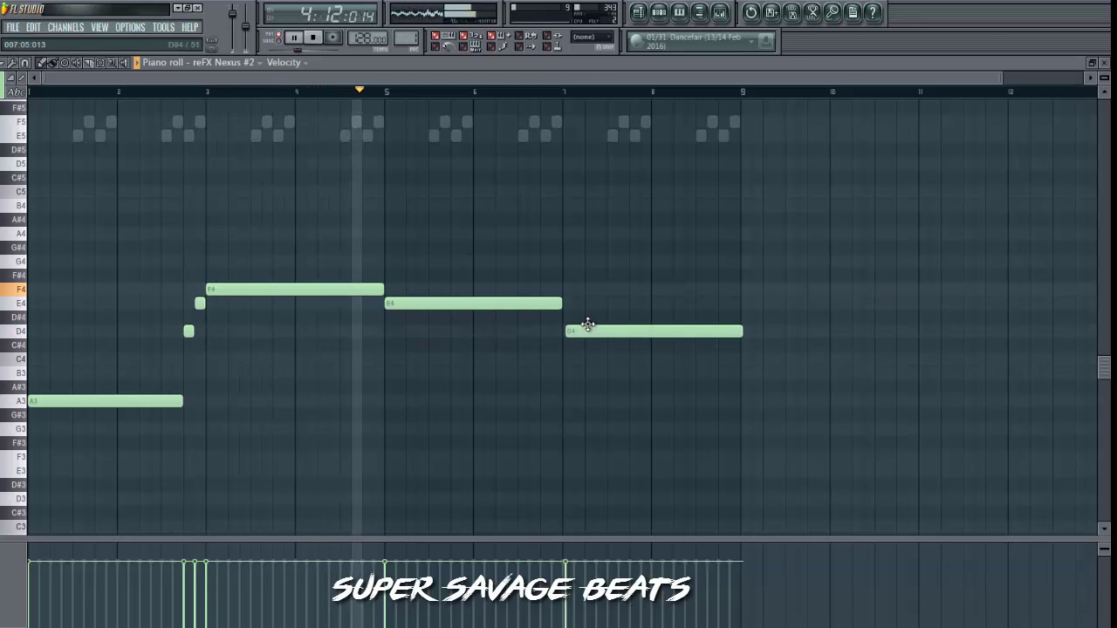
{"action": "left_click_drag", "start_coordinate": [740, 332], "coordinate": [654, 336]}
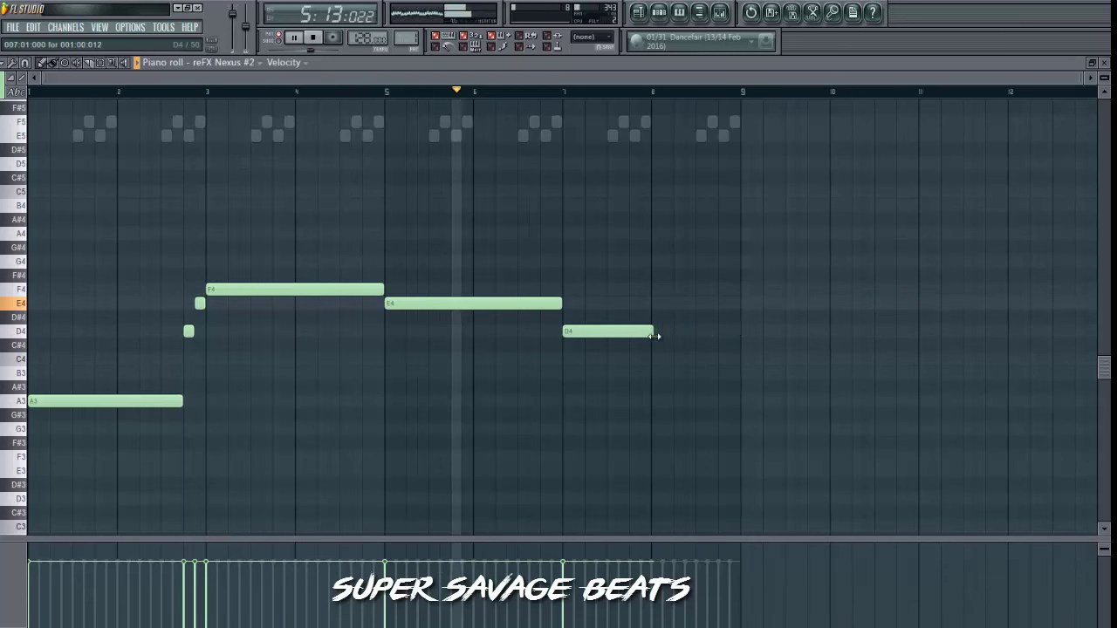
{"action": "left_click", "coordinate": [656, 316]}
{"action": "right_click", "coordinate": [656, 317]}
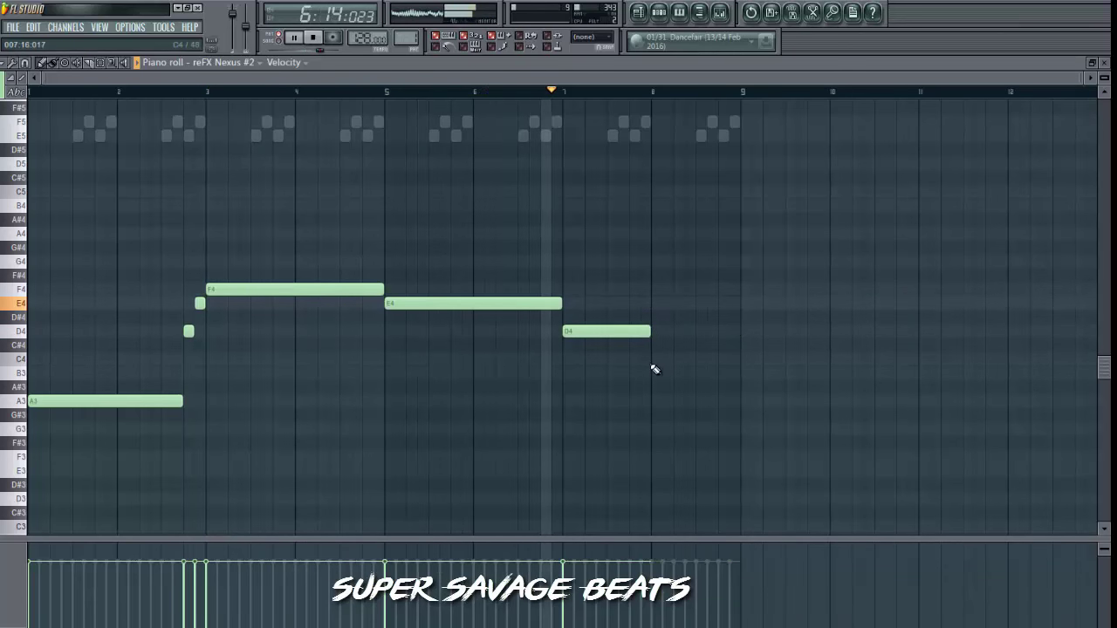
Fill bar 8 of the bass line with quarter-bar B3 and A3 notes followed by a half-bar B3 note.
{"action": "left_click", "coordinate": [711, 375]}
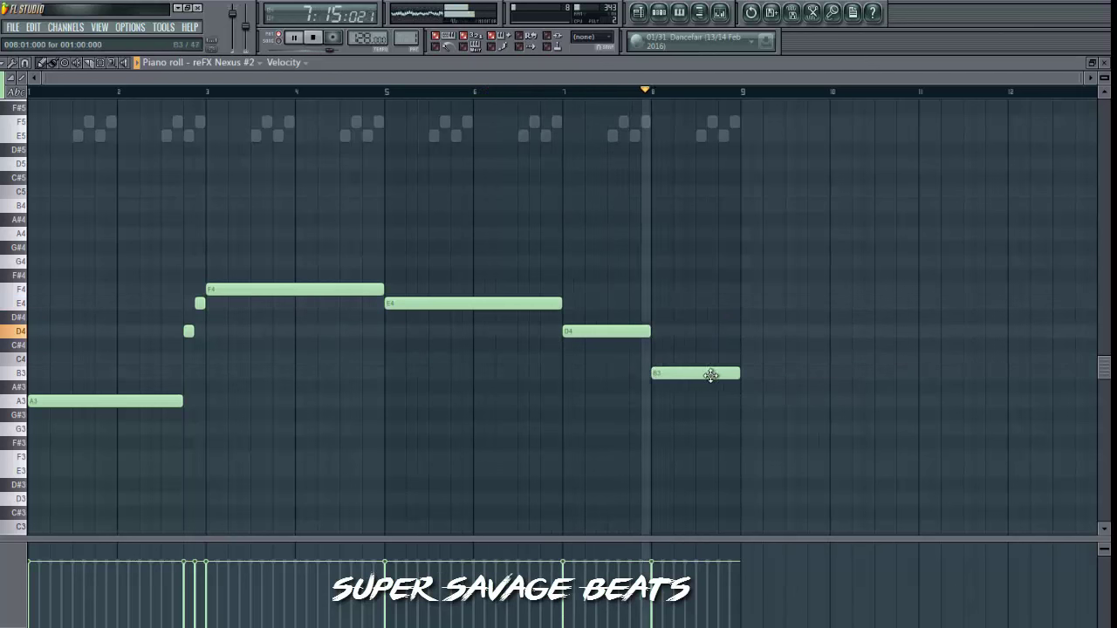
{"action": "left_click_drag", "start_coordinate": [738, 375], "coordinate": [674, 376]}
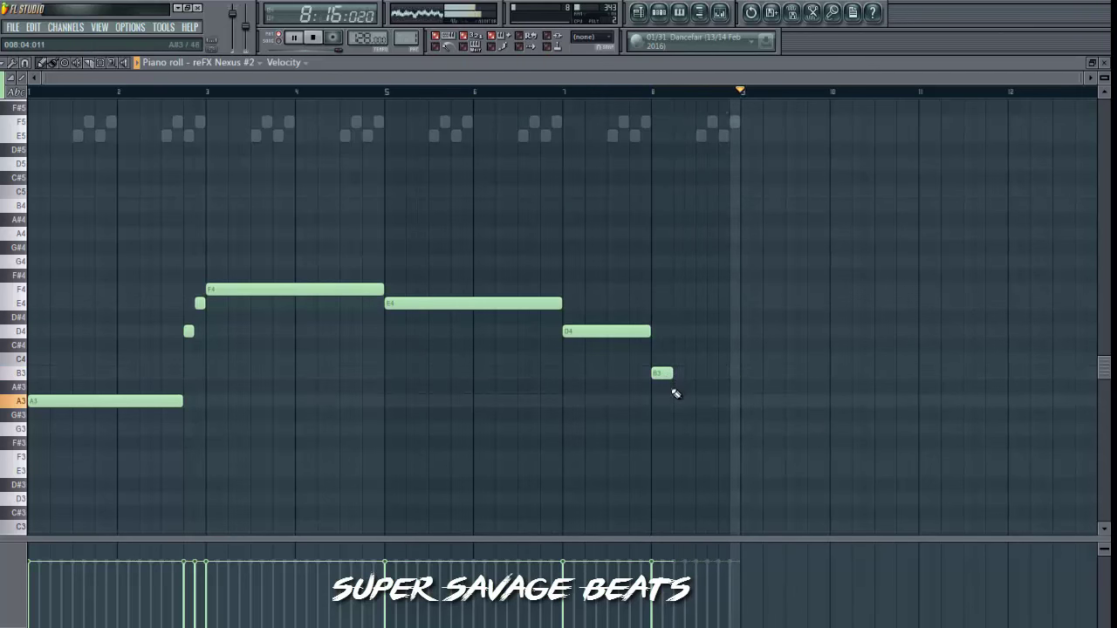
{"action": "left_click", "coordinate": [676, 398]}
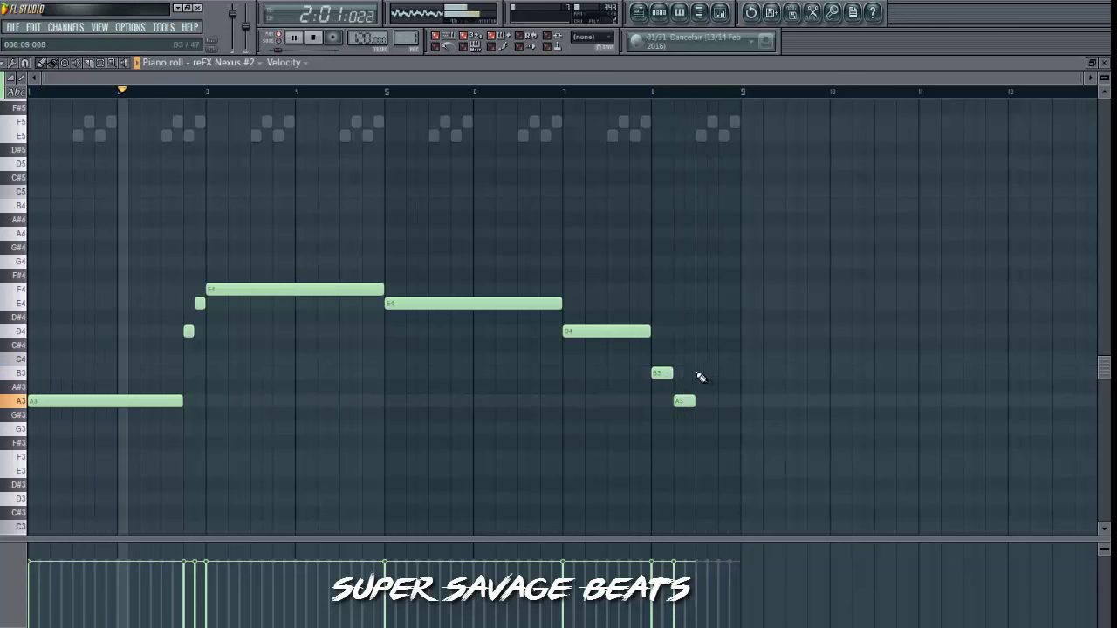
{"action": "left_click", "coordinate": [703, 374]}
{"action": "mouse_move", "coordinate": [717, 374]}
{"action": "left_mouse_down"}
{"action": "mouse_move", "coordinate": [742, 374]}
{"action": "mouse_move", "coordinate": [727, 374]}
{"action": "left_mouse_up"}
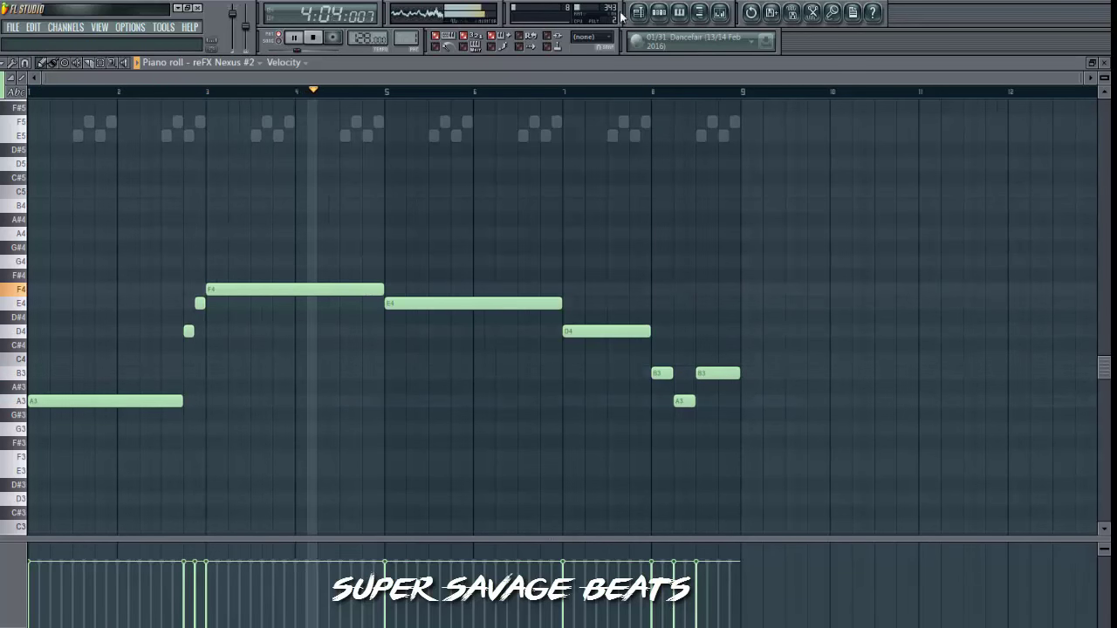
Show the step sequencer, close the reFX Nexus plugin window and add an Omnisphere channel.
{"action": "left_click", "coordinate": [659, 11]}
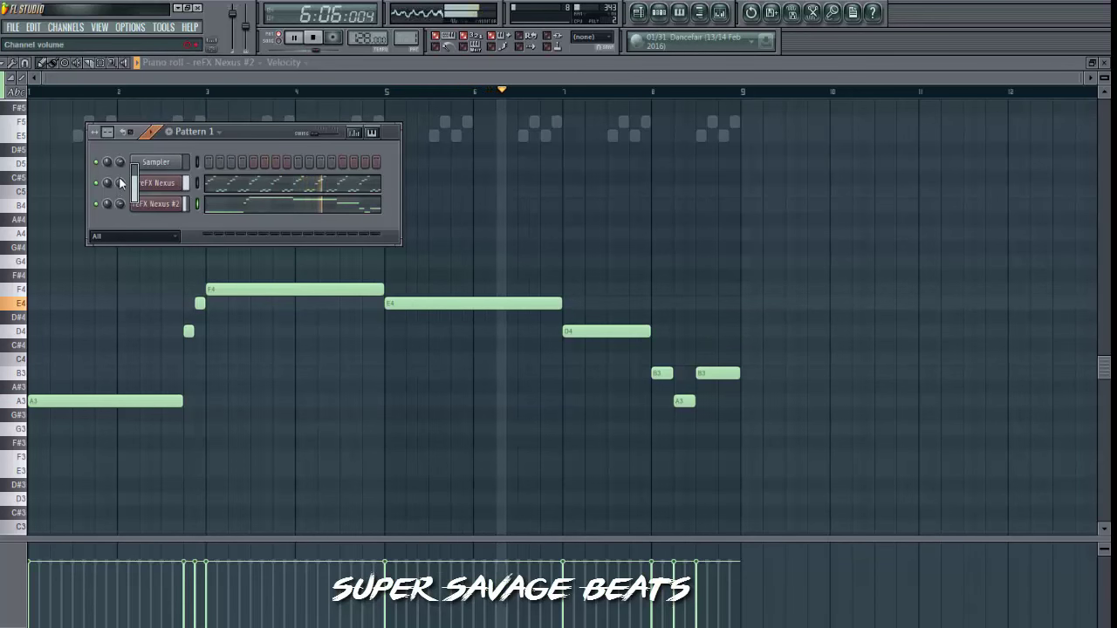
{"action": "left_click", "coordinate": [660, 233]}
{"action": "right_click", "coordinate": [663, 232]}
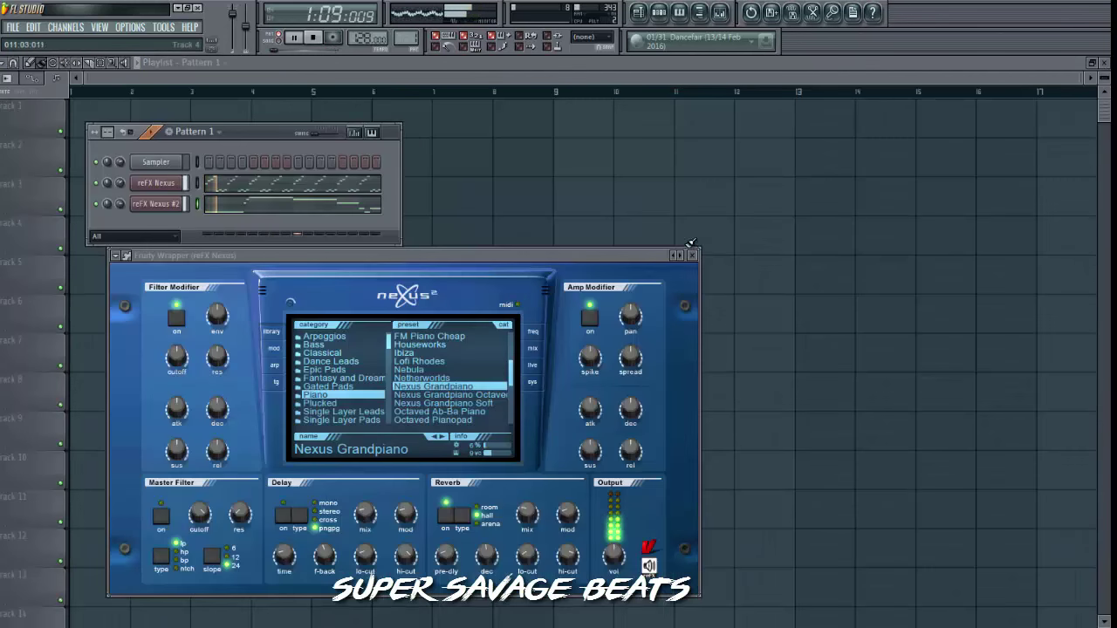
{"action": "left_click", "coordinate": [692, 255]}
{"action": "left_click", "coordinate": [66, 28]}
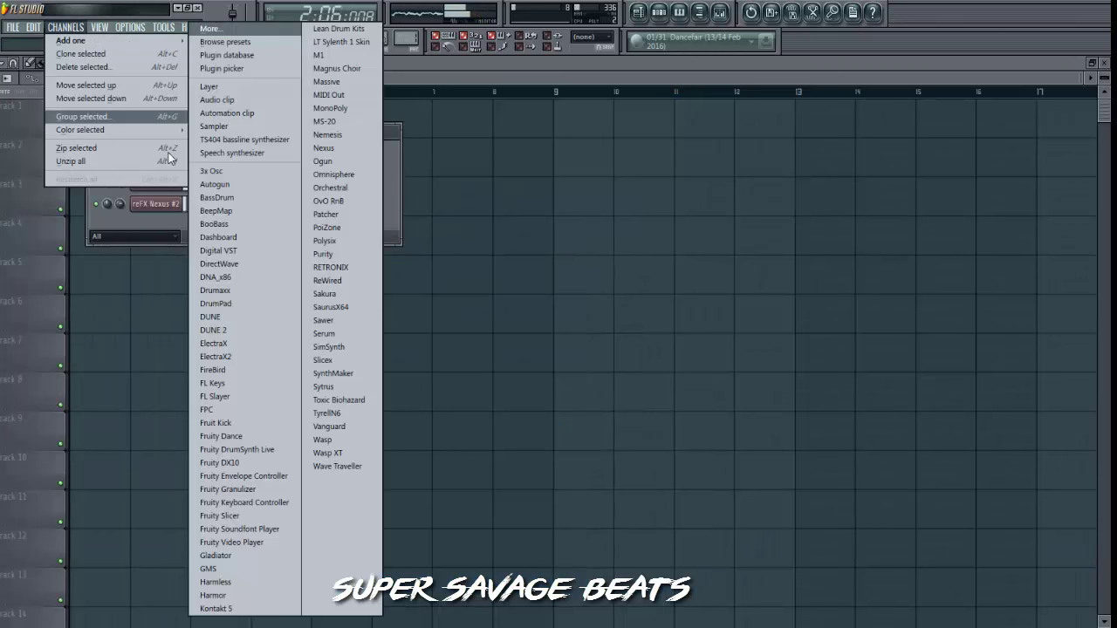
{"action": "left_click", "coordinate": [333, 175]}
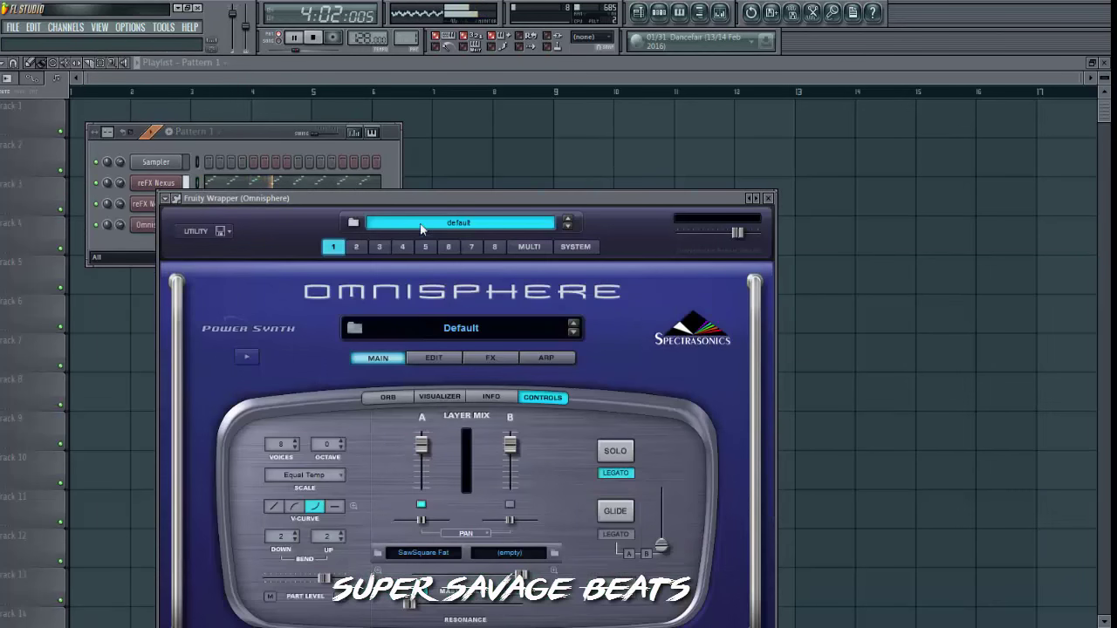
Load the Drops of Copper patch from the Bells and Chimes type in Omnisphere's patch browser.
{"action": "left_click", "coordinate": [460, 328]}
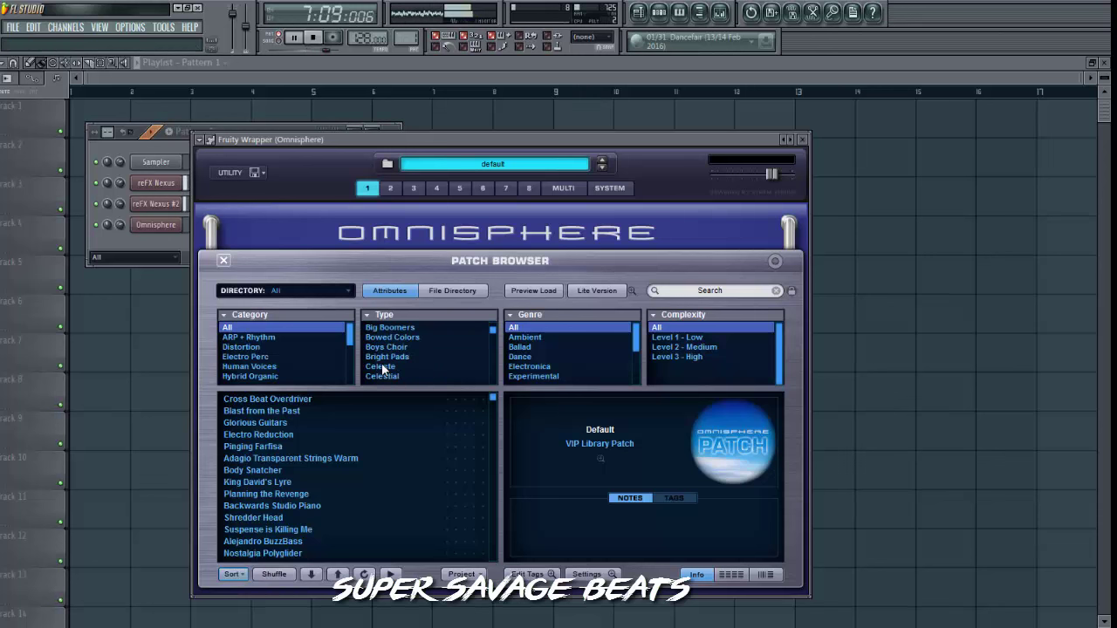
{"action": "left_click", "coordinate": [384, 339]}
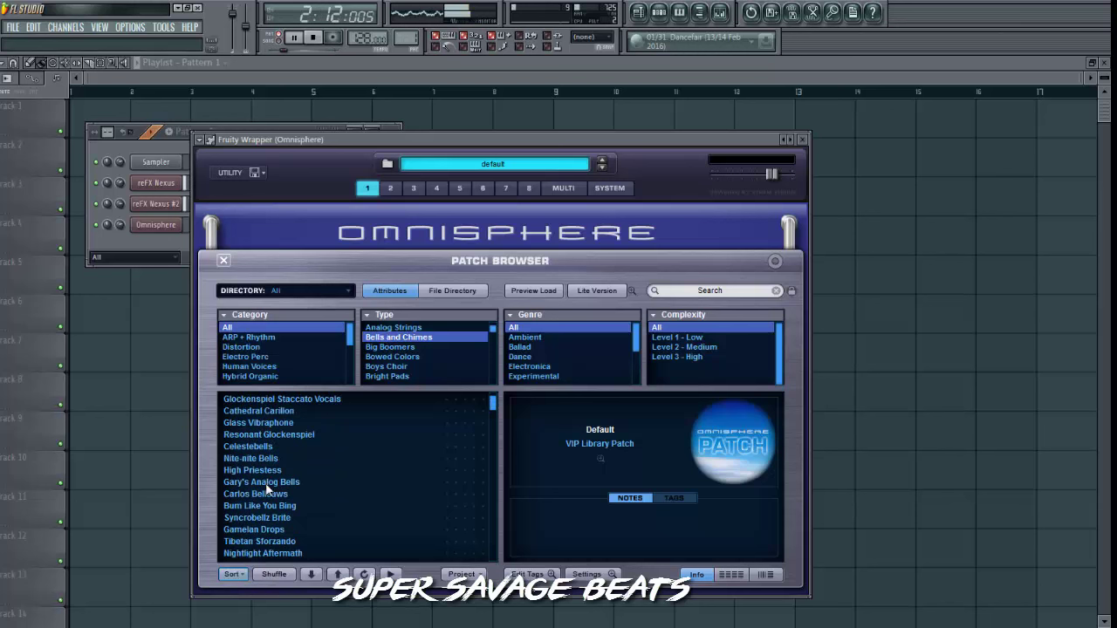
{"action": "scroll", "coordinate": [266, 491], "scroll_direction": "down", "scroll_amount": 2}
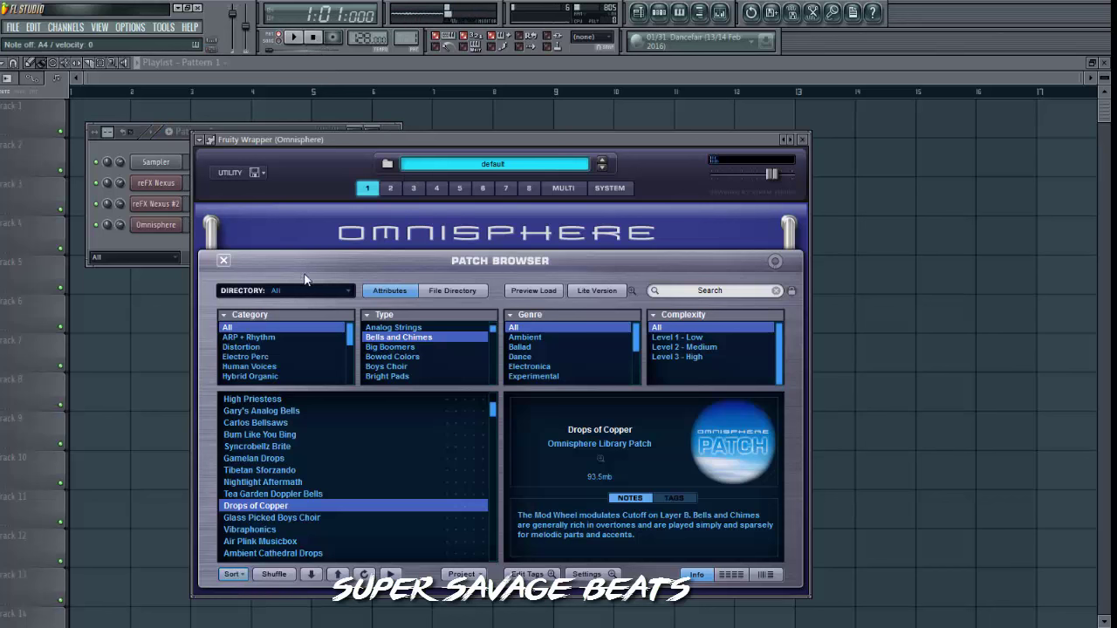
{"action": "left_click", "coordinate": [223, 260]}
Check the patch's edit and effects settings, raise layer A slightly in the layer mix, and close Omnisphere.
{"action": "left_click", "coordinate": [496, 299]}
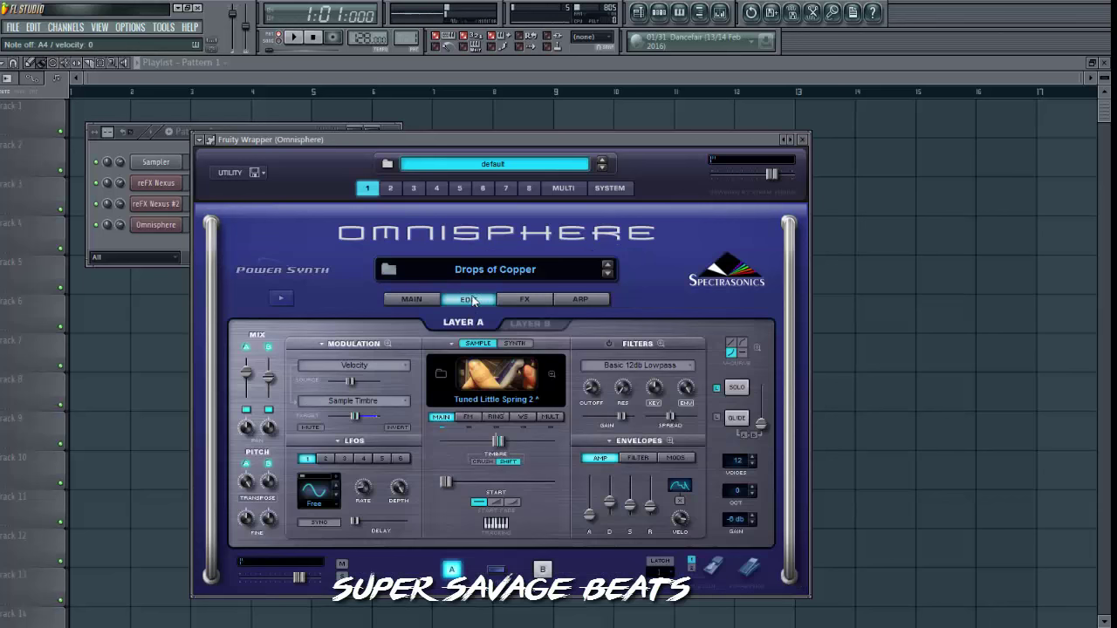
{"action": "left_click", "coordinate": [515, 299]}
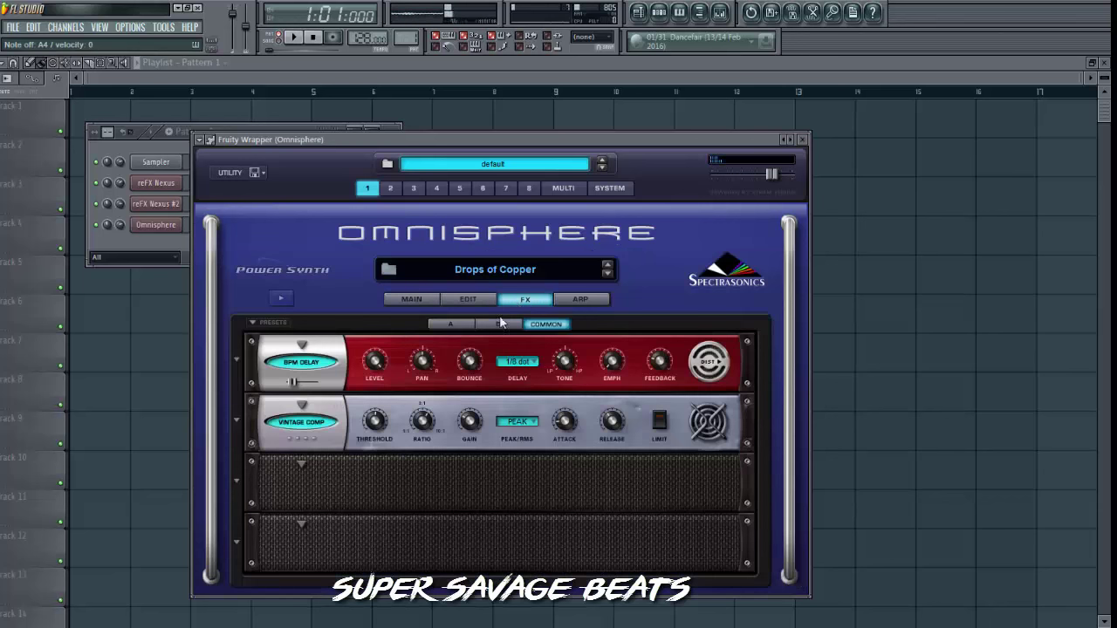
{"action": "left_click", "coordinate": [412, 300]}
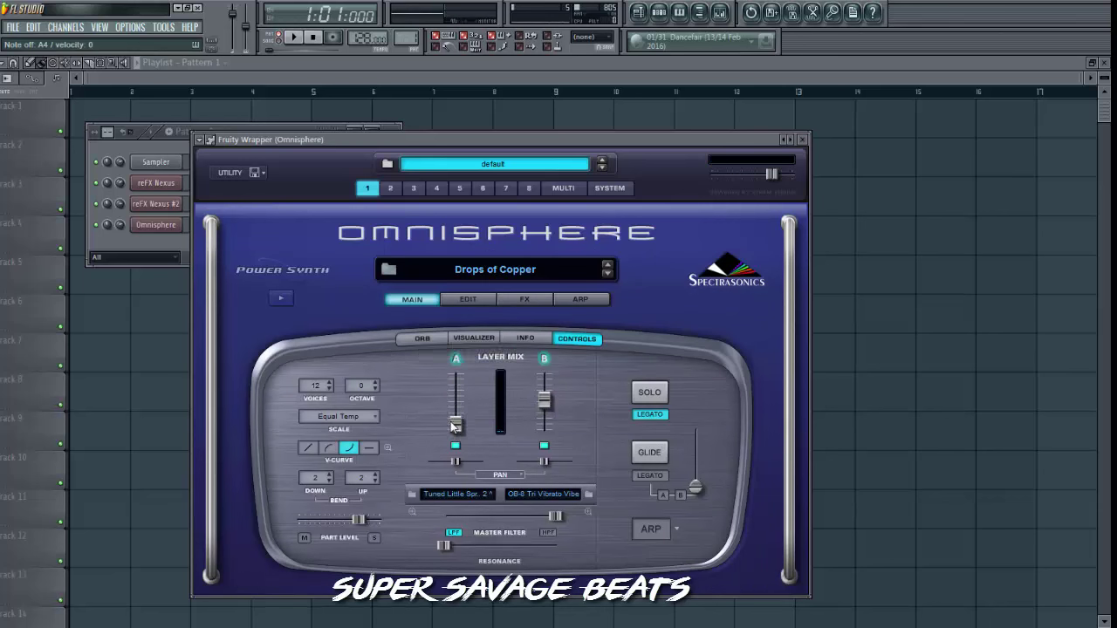
{"action": "left_click_drag", "start_coordinate": [455, 420], "coordinate": [457, 409]}
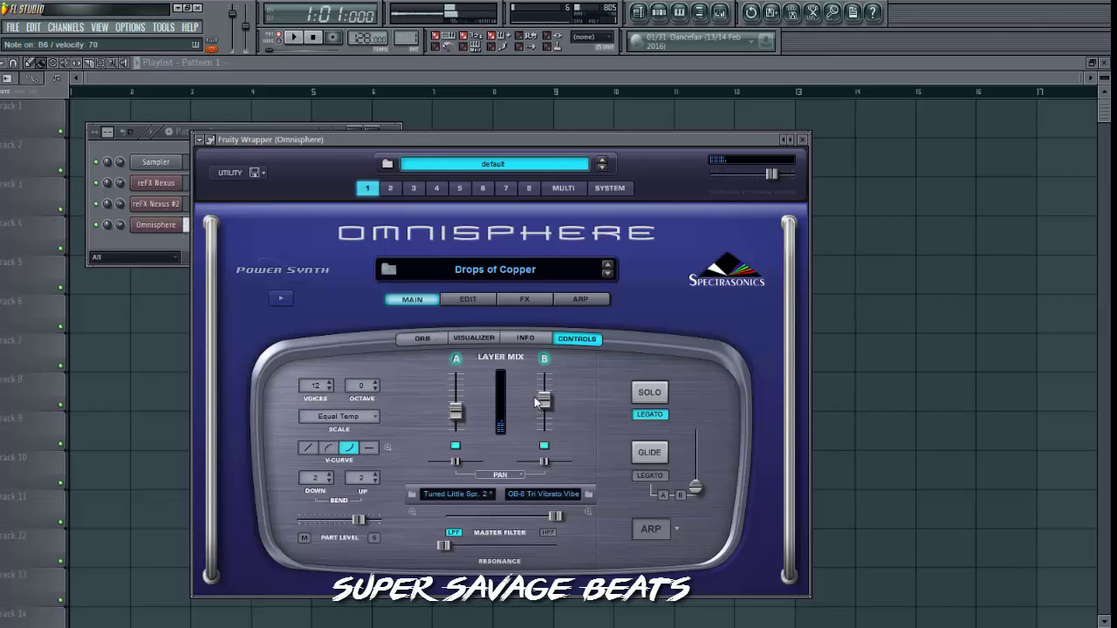
{"action": "left_click", "coordinate": [801, 140]}
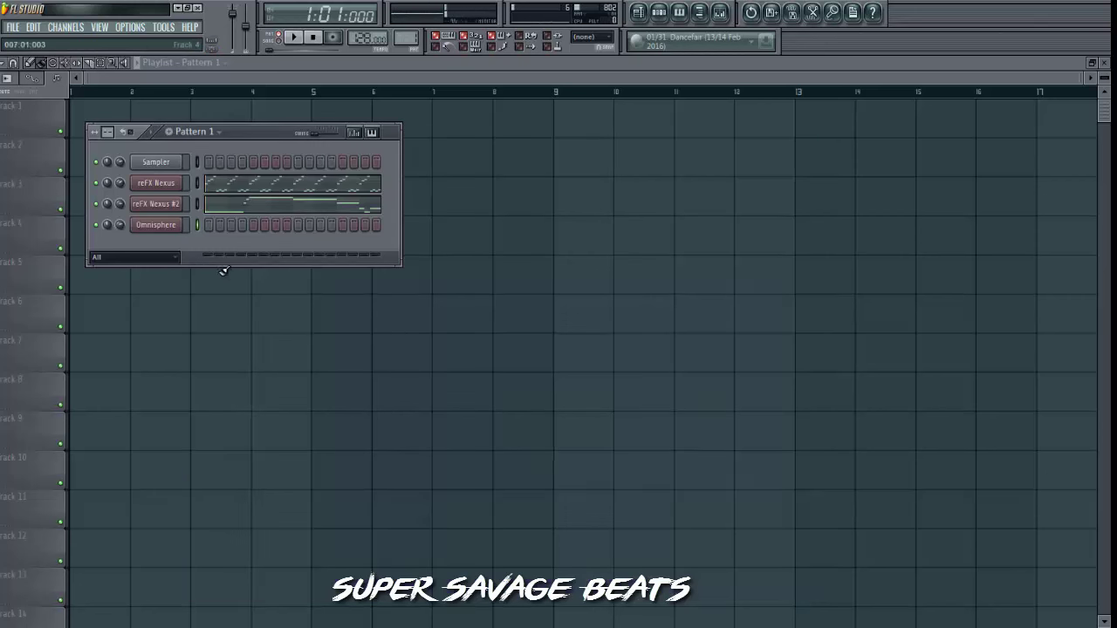
Open Omnisphere's piano roll and place short A5 and B5 notes at the starts of bars 1 and 2.
{"action": "right_click", "coordinate": [178, 220]}
{"action": "left_click", "coordinate": [201, 224]}
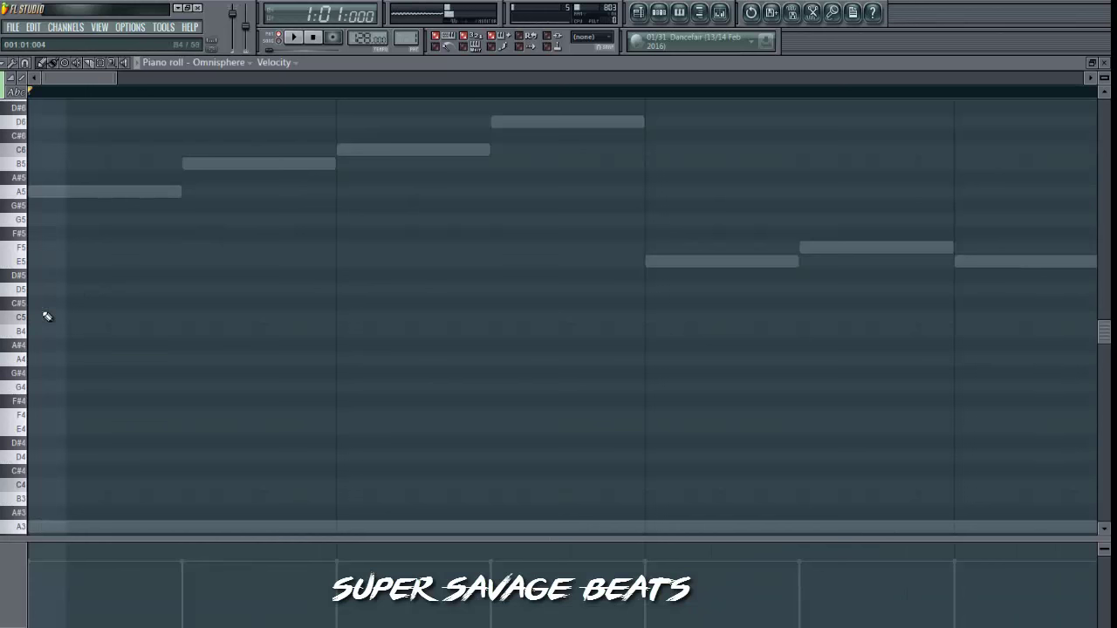
{"action": "left_click_drag", "start_coordinate": [27, 197], "coordinate": [644, 192]}
{"action": "scroll", "coordinate": [124, 108], "scroll_direction": "down", "scroll_amount": 6}
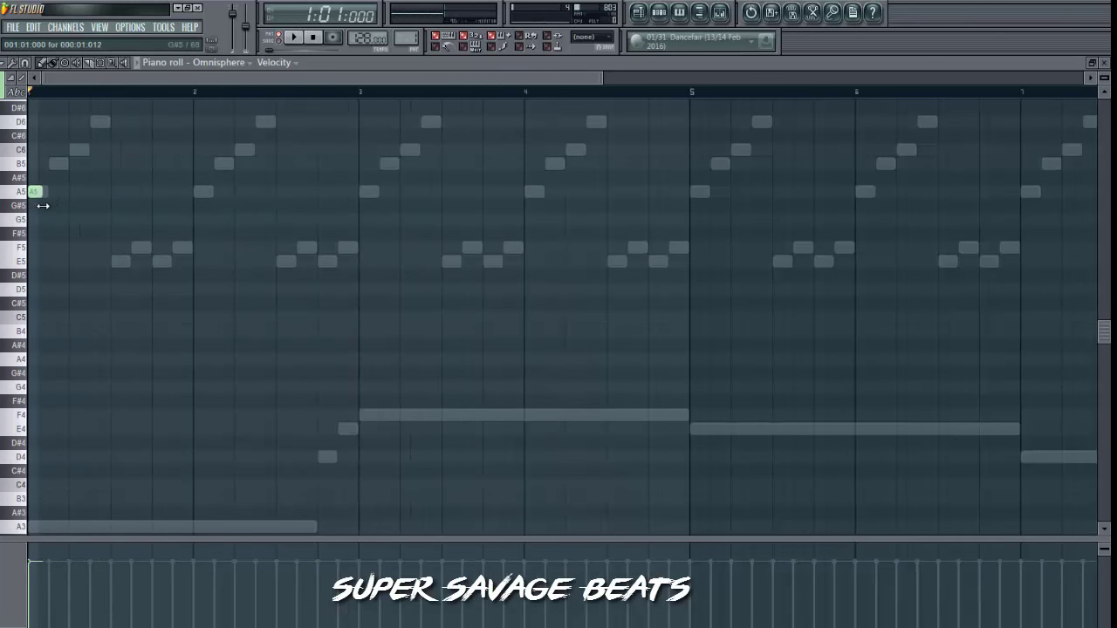
{"action": "scroll", "coordinate": [34, 191], "scroll_direction": "up", "scroll_amount": 1}
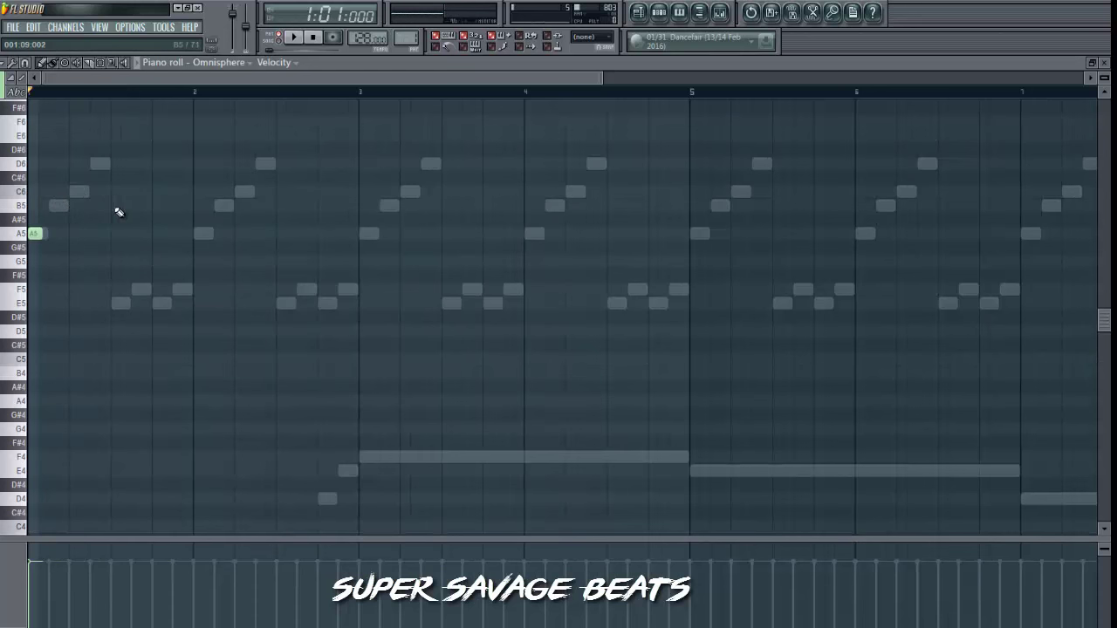
{"action": "left_click", "coordinate": [293, 44]}
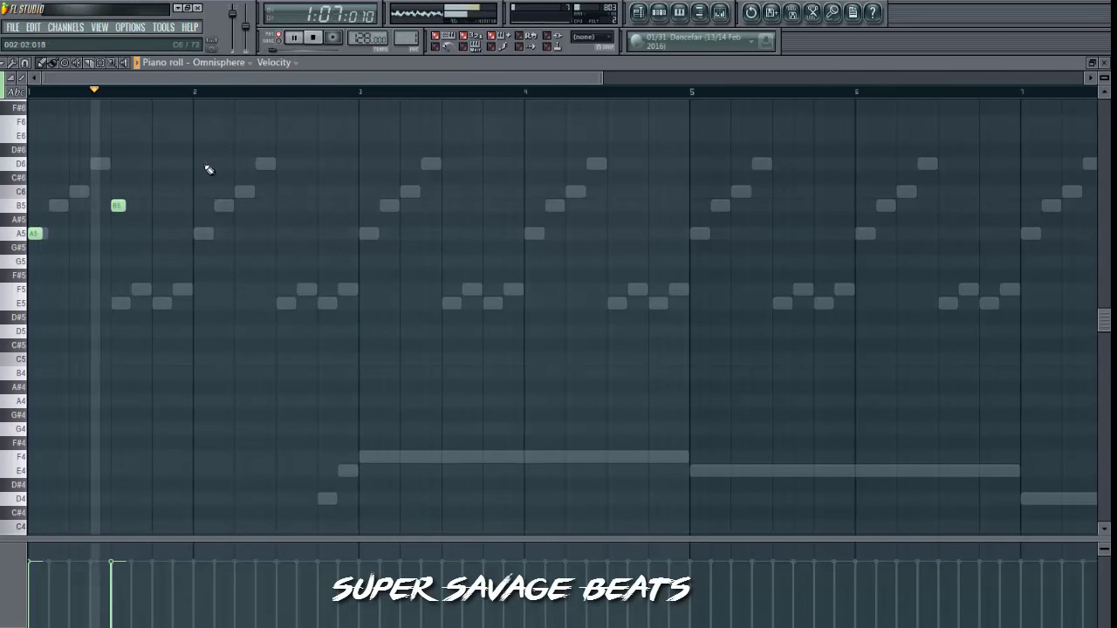
{"action": "right_click", "coordinate": [119, 206]}
{"action": "left_click", "coordinate": [200, 206]}
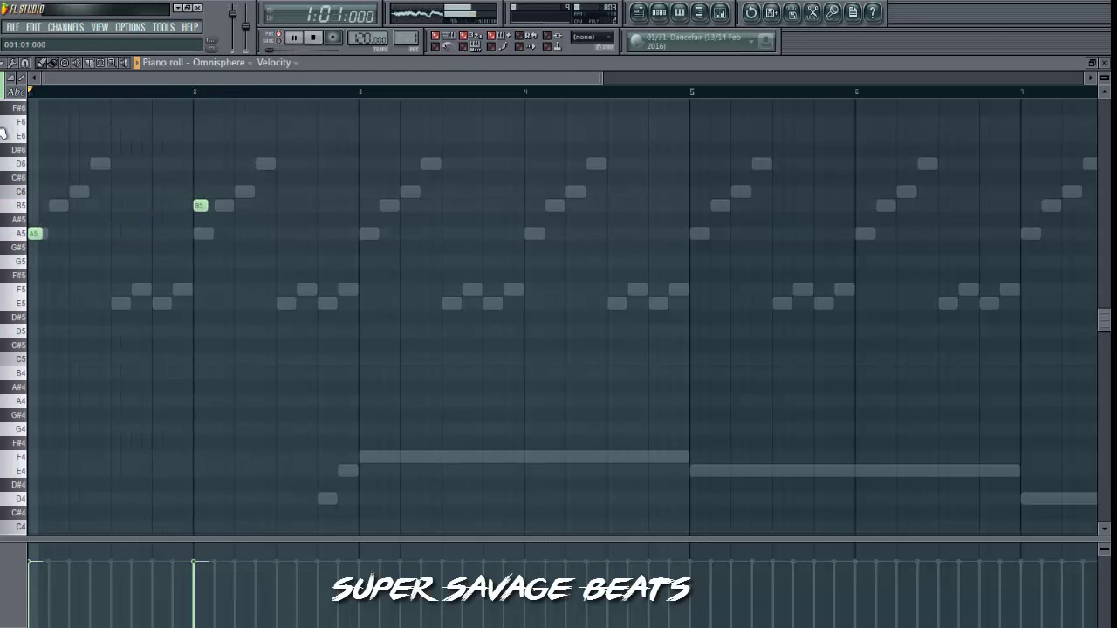
Duplicate the A5 and B5 note pair across bars 3 to 8.
{"action": "mouse_move", "coordinate": [322, 160]}
{"action": "left_mouse_down"}
{"action": "mouse_move", "coordinate": [29, 234]}
{"action": "mouse_move", "coordinate": [367, 236]}
{"action": "left_mouse_up"}
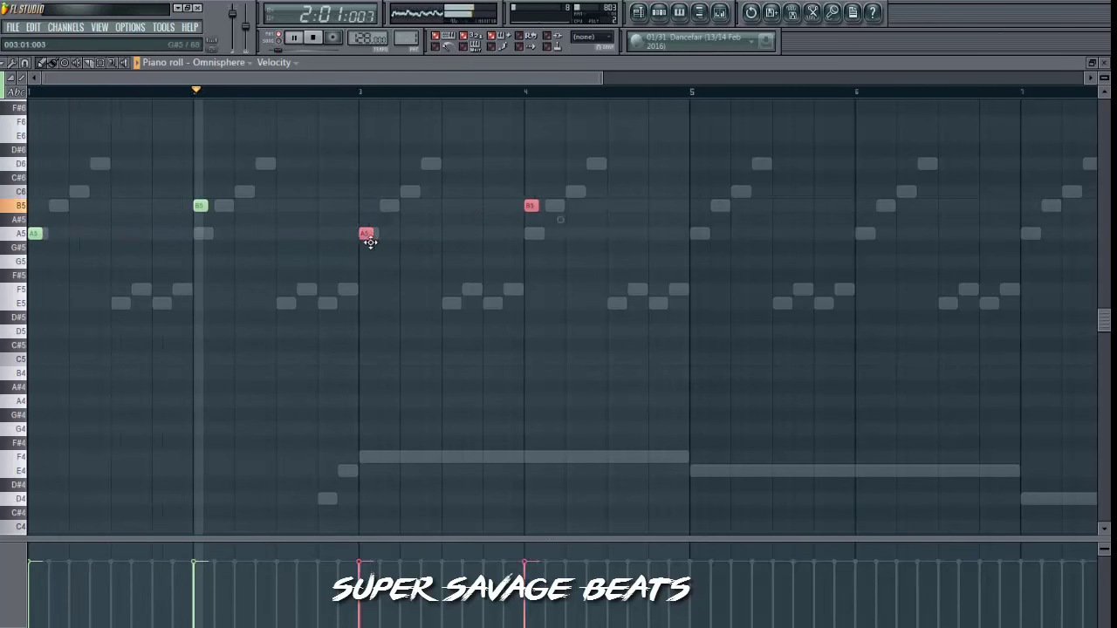
{"action": "scroll", "coordinate": [332, 100], "scroll_direction": "down", "scroll_amount": 3}
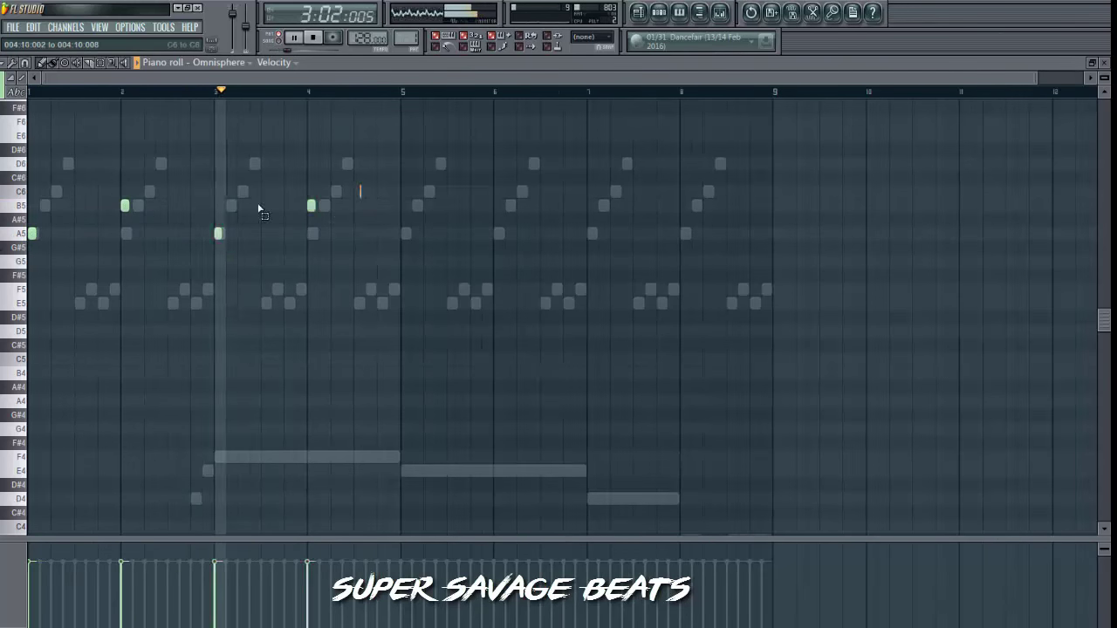
{"action": "left_click_drag", "start_coordinate": [357, 187], "coordinate": [404, 234]}
Duplicate all the bell notes half a bar further on and raise the copies one octave.
{"action": "left_click_drag", "start_coordinate": [756, 160], "coordinate": [80, 234]}
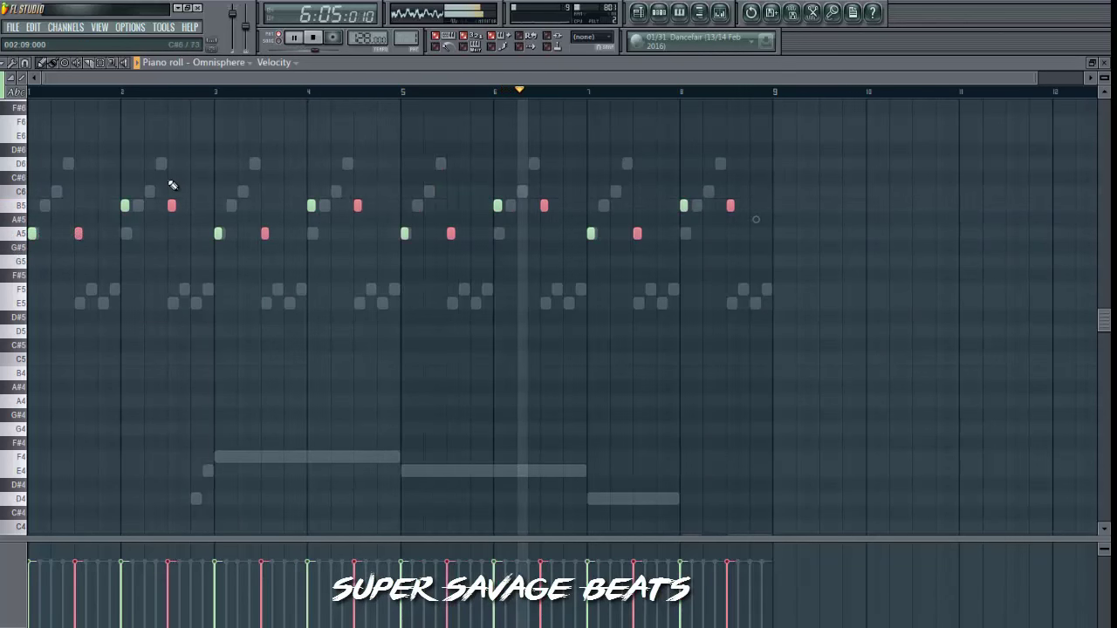
{"action": "key", "text": "ctrl+Up"}
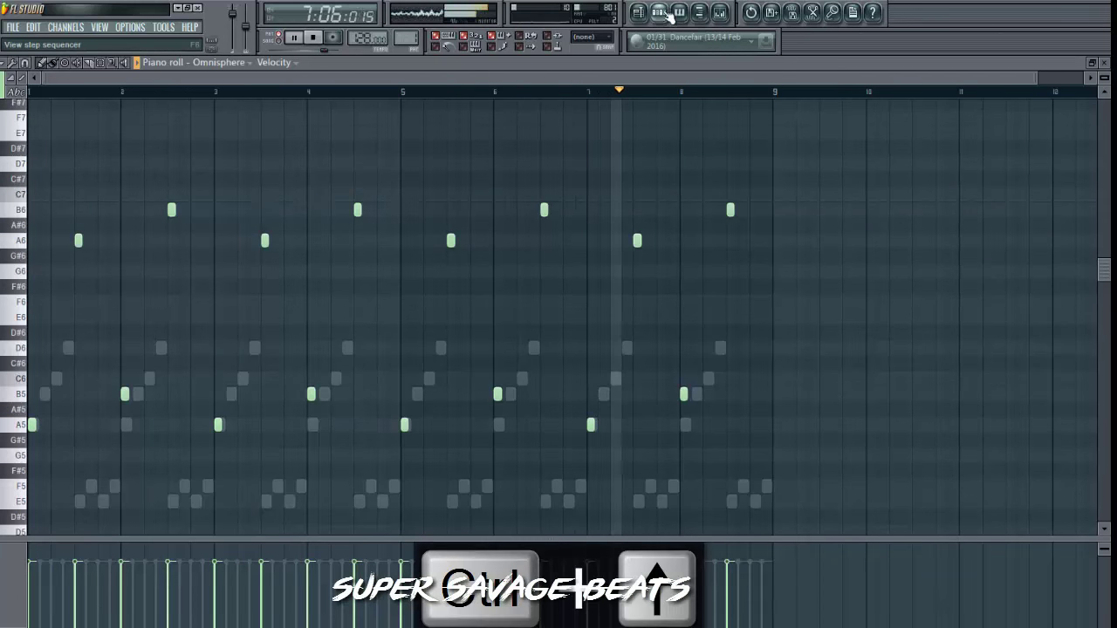
Delete the unused Sampler channel from the step sequencer.
{"action": "key", "text": "F6"}
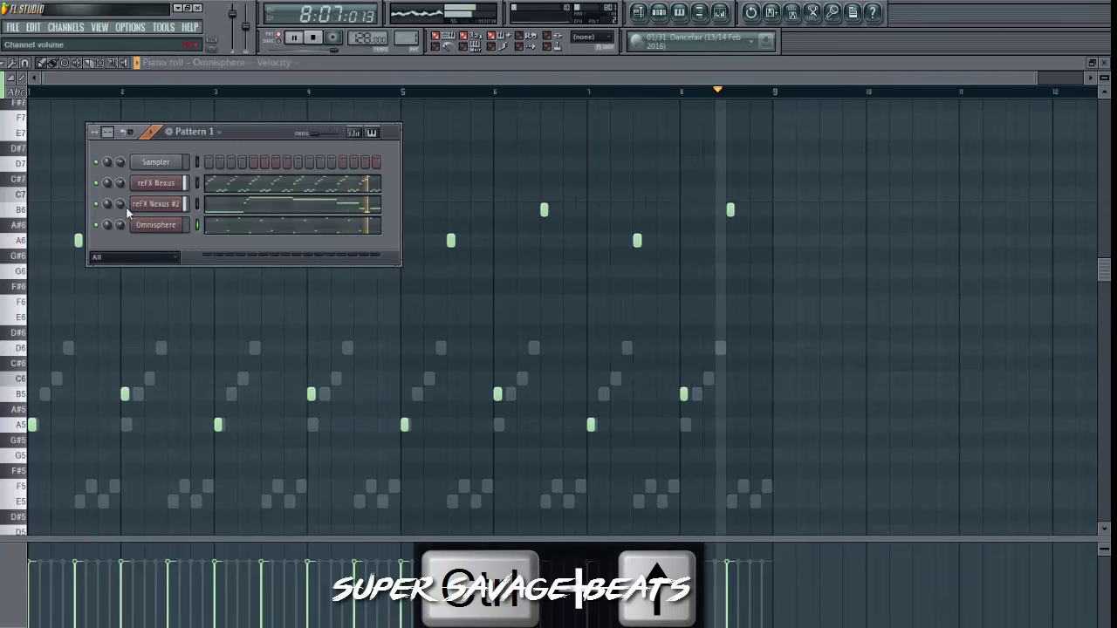
{"action": "right_click", "coordinate": [157, 162]}
{"action": "left_click", "coordinate": [206, 345]}
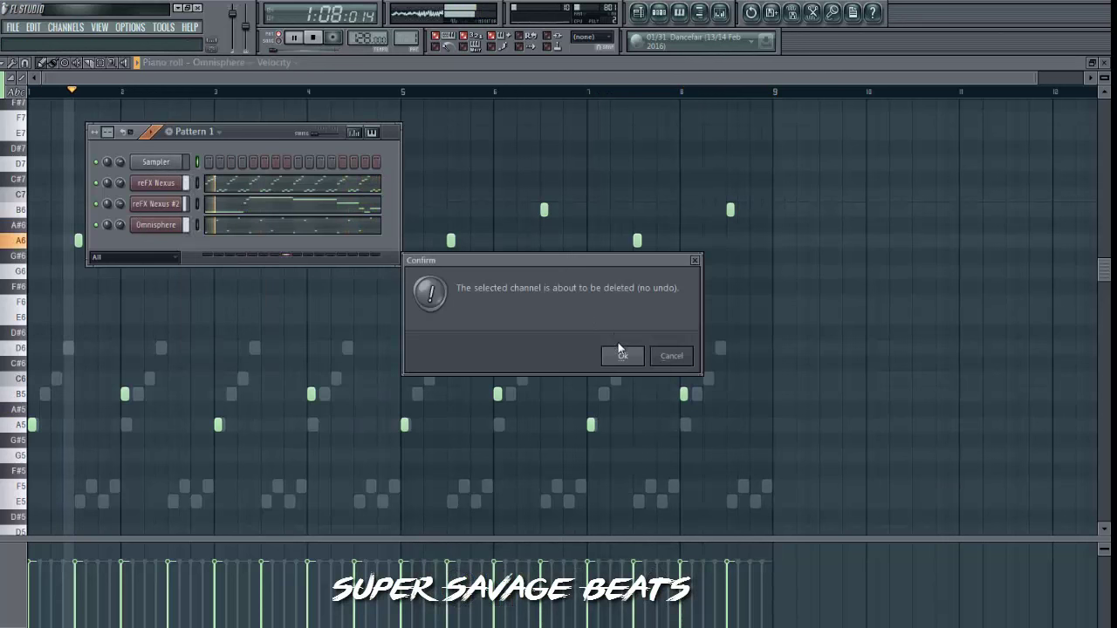
{"action": "key", "text": "Return"}
Add a MonoPoly channel and load its Pretty Musik preset.
{"action": "left_click", "coordinate": [66, 28]}
{"action": "mouse_move", "coordinate": [72, 40]}
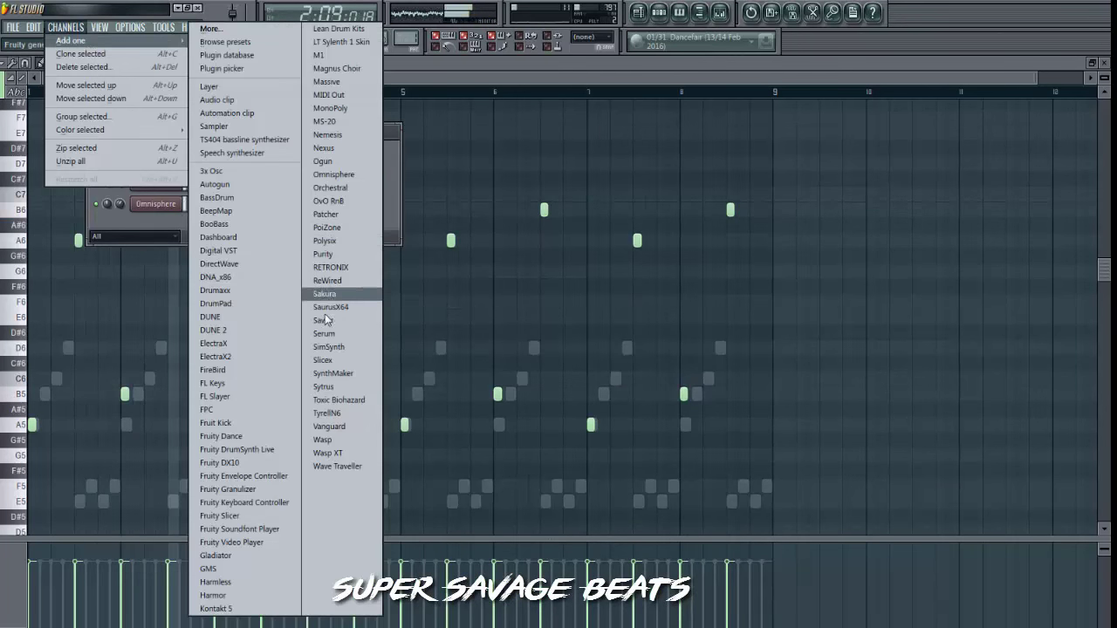
{"action": "left_click", "coordinate": [337, 108]}
{"action": "left_click", "coordinate": [224, 357]}
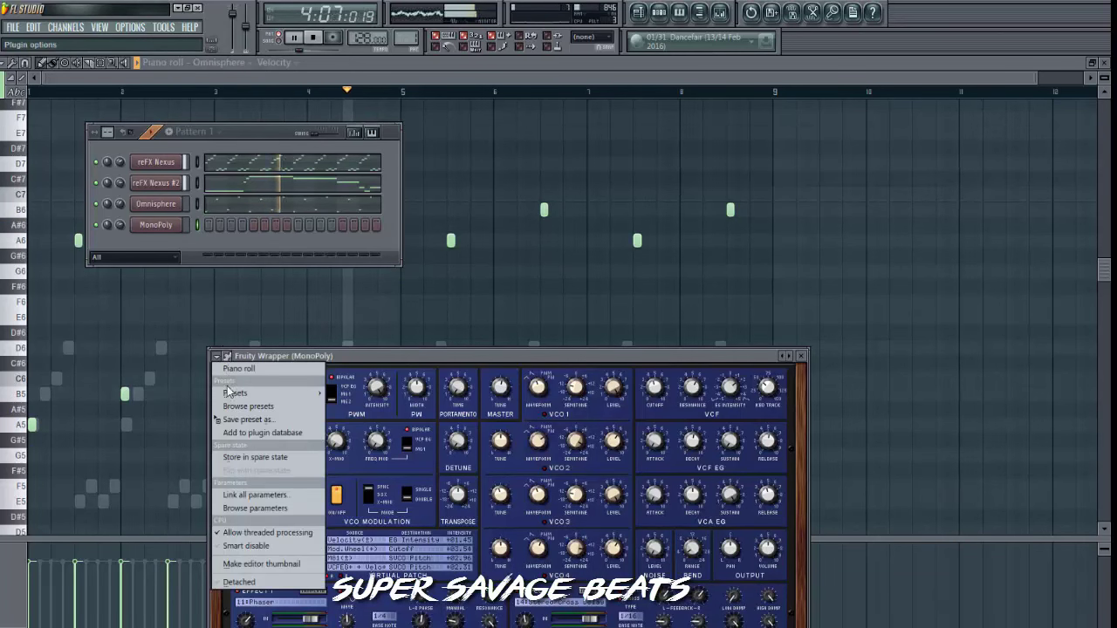
{"action": "mouse_move", "coordinate": [288, 394]}
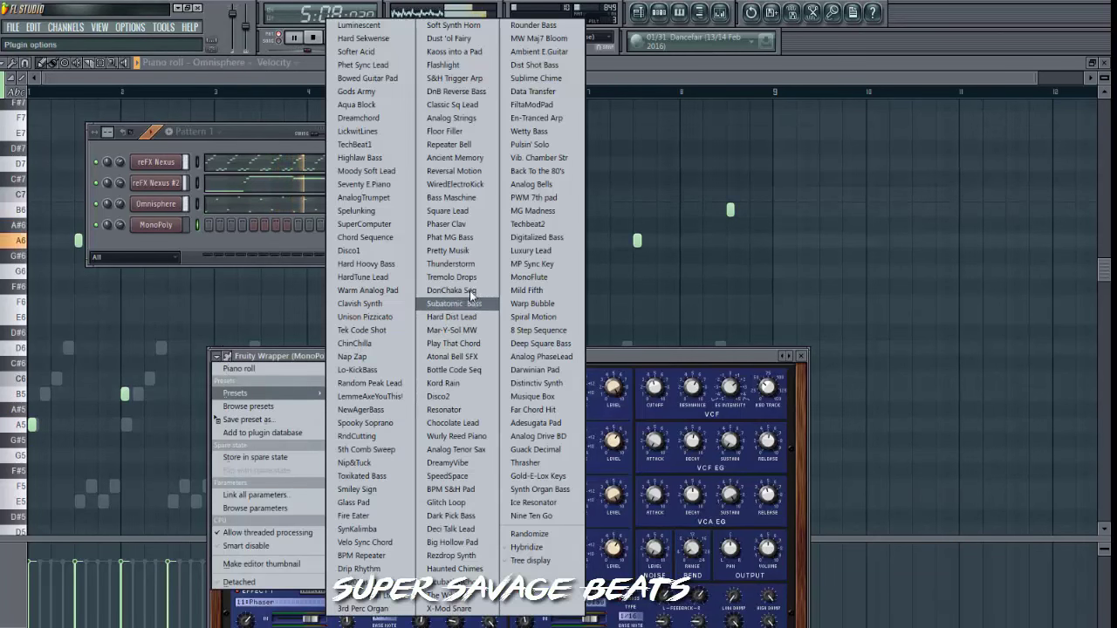
{"action": "left_click", "coordinate": [448, 251]}
Stop playback, move the melody from the reFX Nexus channel to the Pretty Musik channel, and solo Pretty Musik.
{"action": "left_click", "coordinate": [314, 38]}
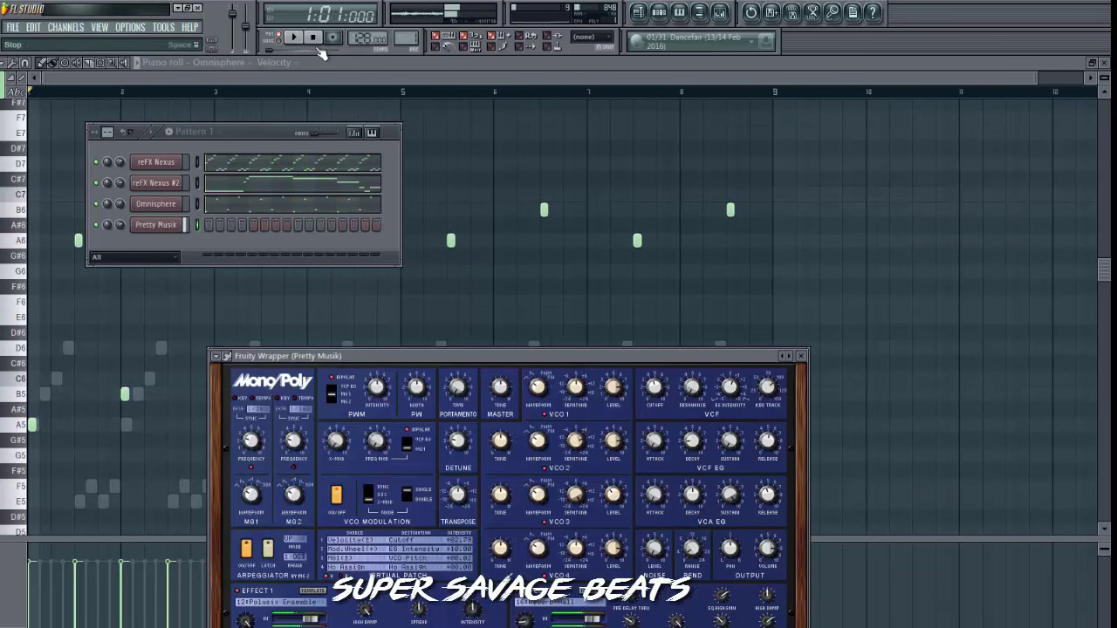
{"action": "left_click", "coordinate": [197, 160]}
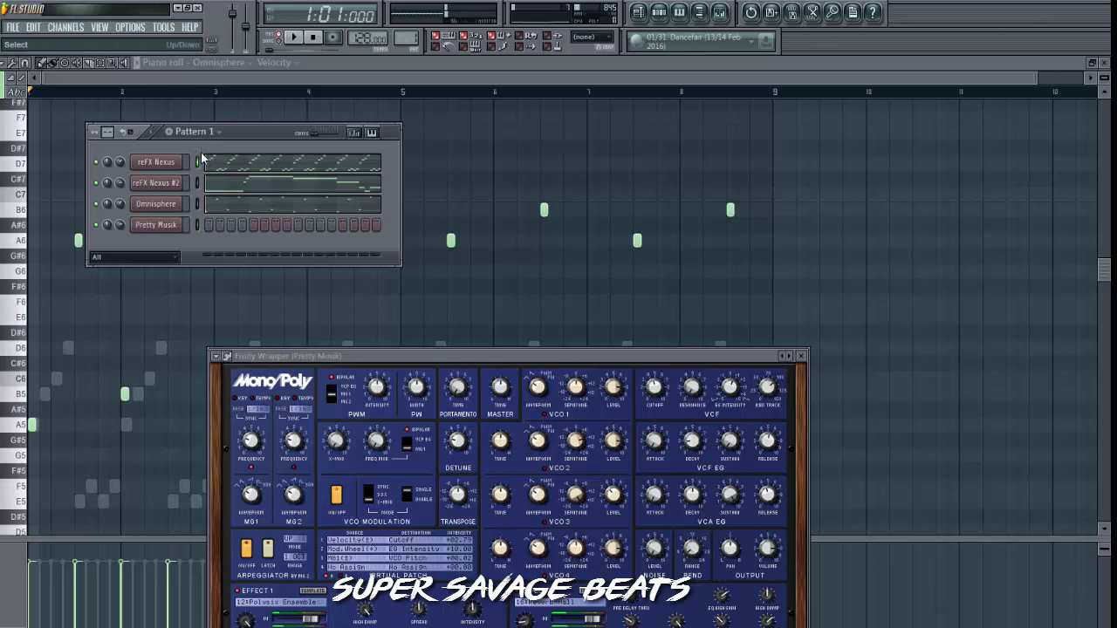
{"action": "key", "text": "ctrl+x"}
{"action": "left_click", "coordinate": [198, 224]}
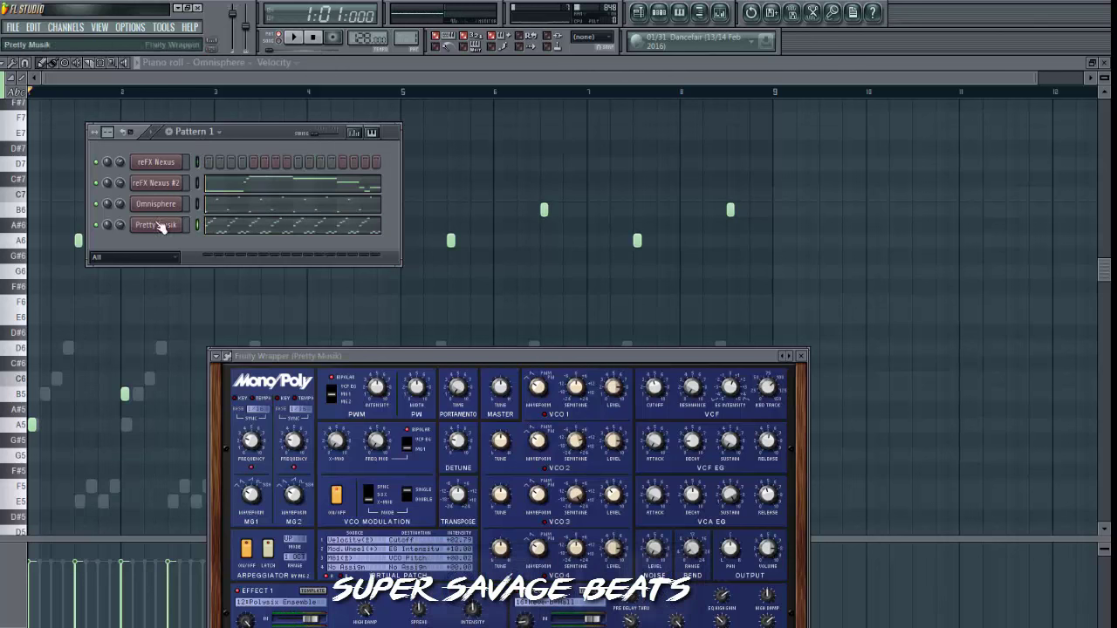
{"action": "right_click", "coordinate": [96, 229]}
{"action": "key", "text": "Escape"}
{"action": "key", "text": "ctrl+v"}
Start playback and put a copy of the Pretty Musik melody back on the reFX Nexus channel.
{"action": "left_click", "coordinate": [293, 37]}
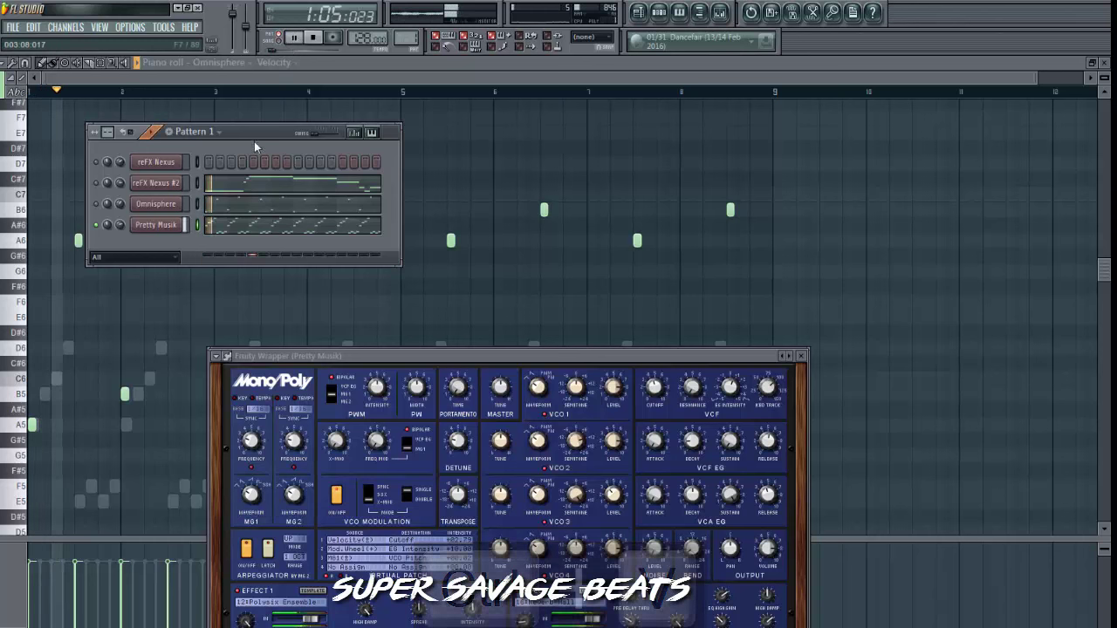
{"action": "key", "text": "ctrl+x"}
{"action": "key", "text": "ctrl+v"}
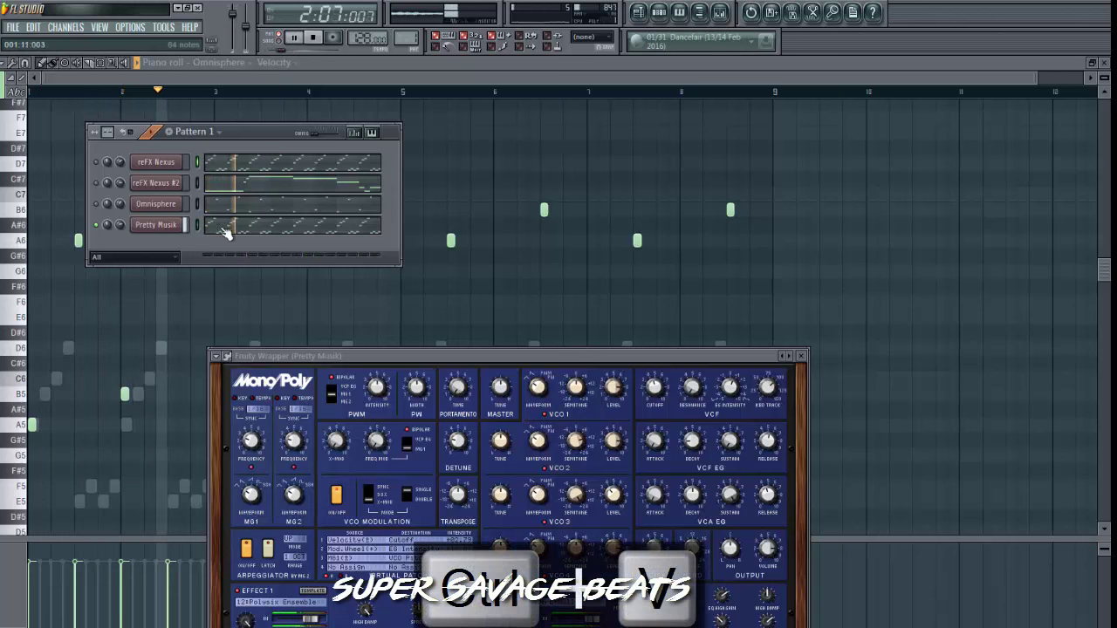
Lower the Pretty Musik melody by one octave and unmute the reFX Nexus, reFX Nexus #2 and Omnisphere channels.
{"action": "left_click", "coordinate": [228, 227]}
{"action": "key", "text": "ctrl+Down"}
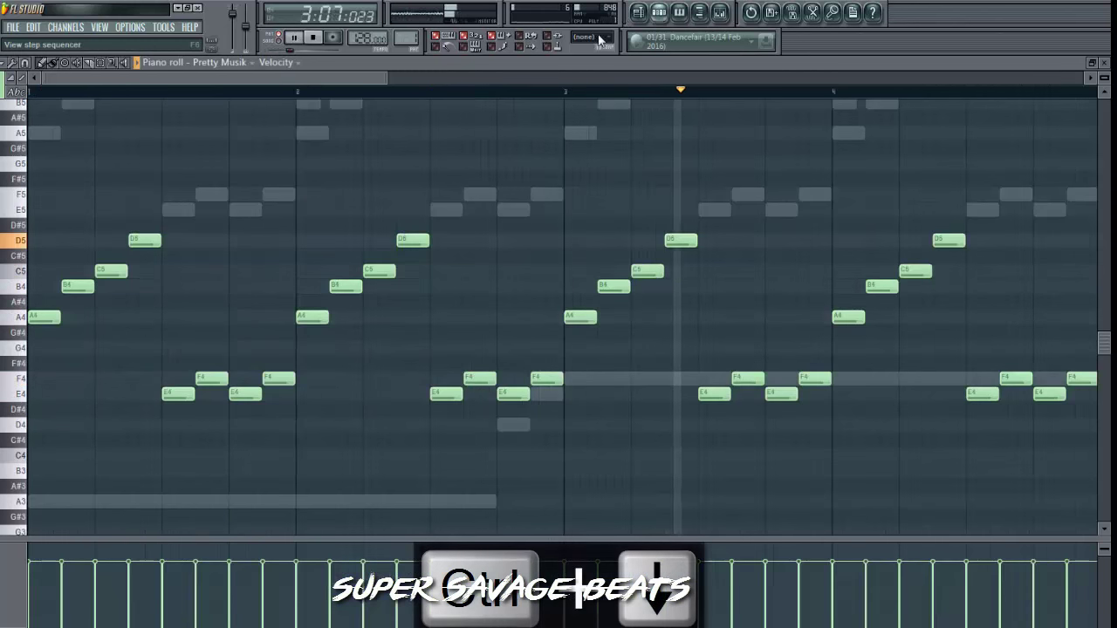
{"action": "key", "text": "F6"}
{"action": "left_click", "coordinate": [96, 182]}
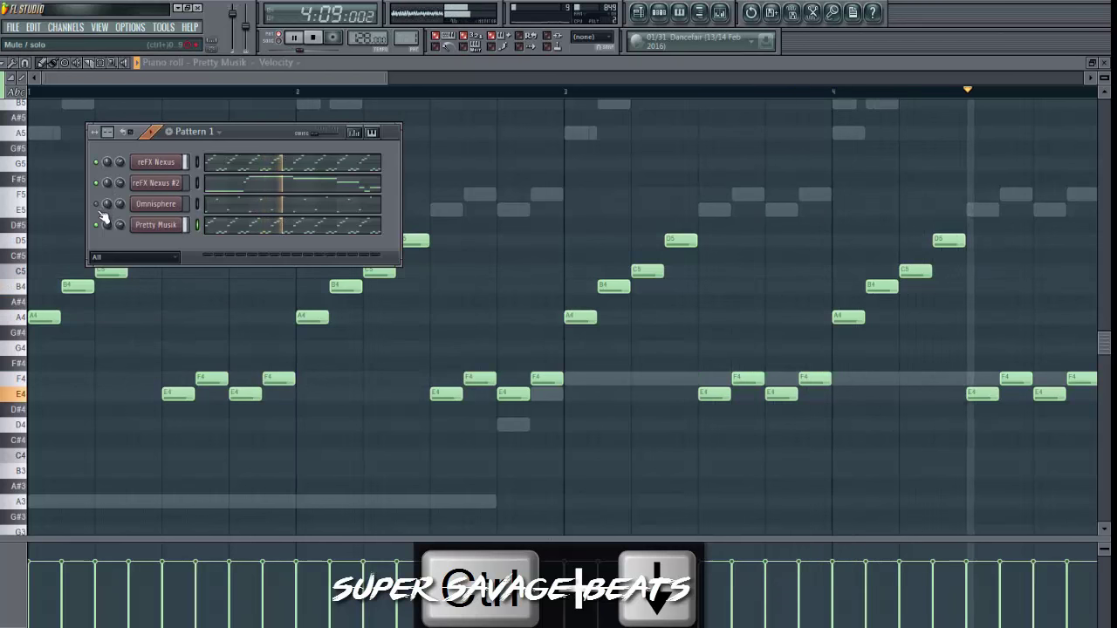
{"action": "left_click", "coordinate": [96, 203]}
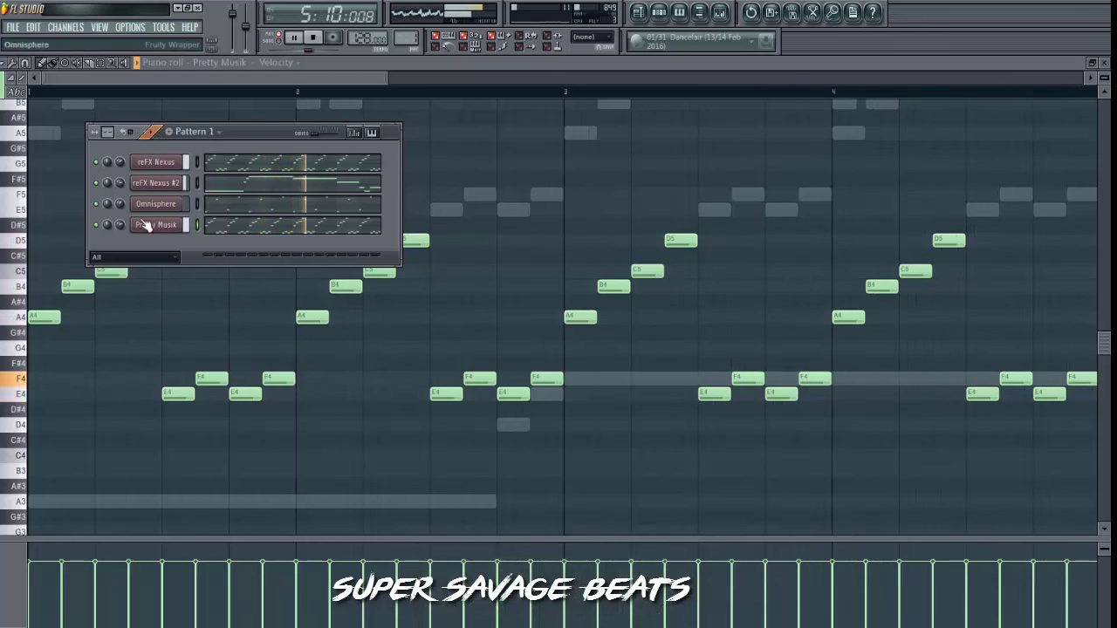
Raise the Pretty Musik melody by one octave and show the step sequencer again.
{"action": "key", "text": "F6"}
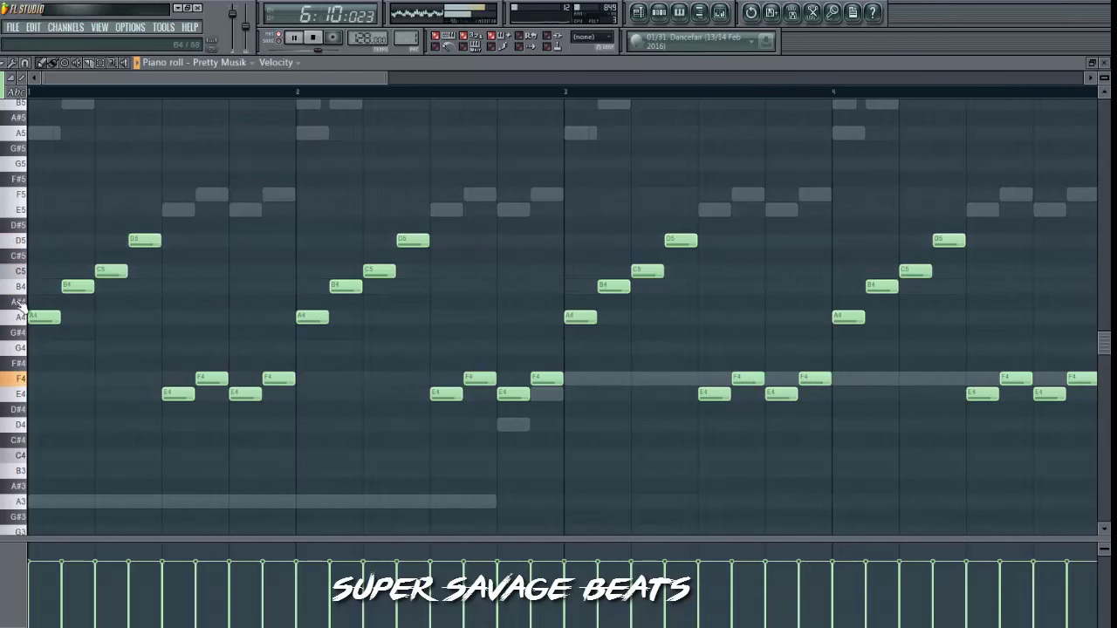
{"action": "key", "text": "ctrl+Up"}
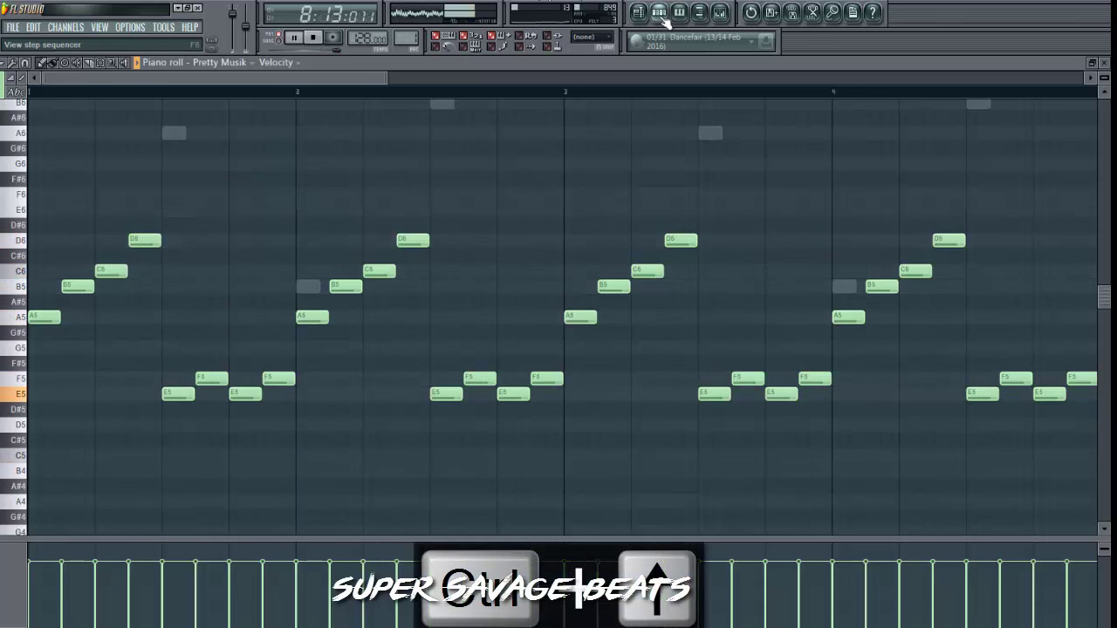
{"action": "key", "text": "F6"}
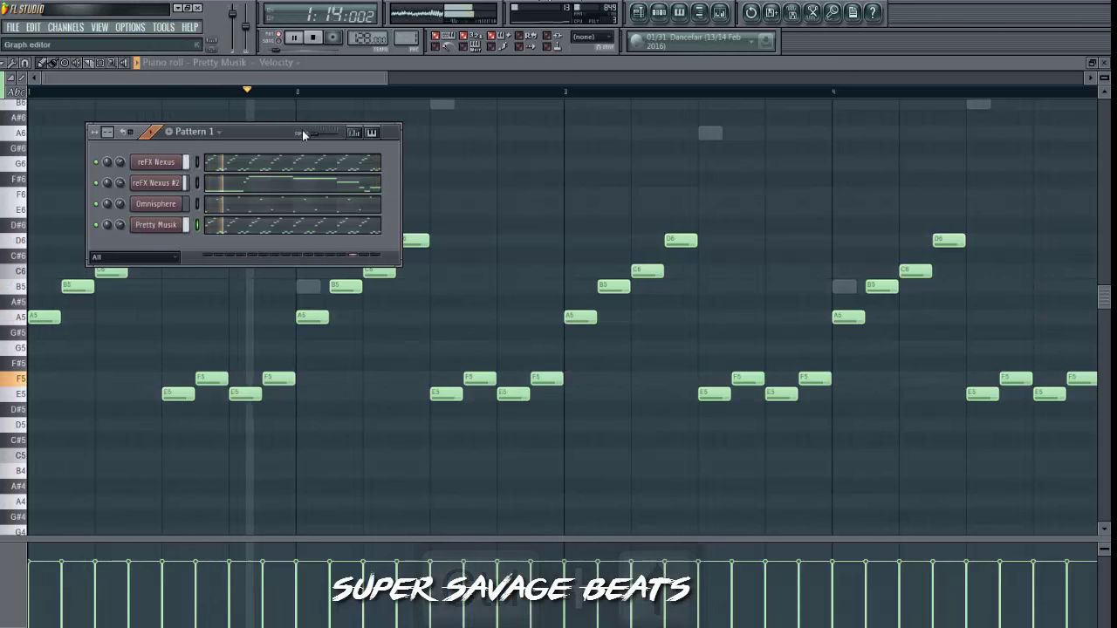
Keep a single Pattern 1 clip at bar 1 on Track 1 of the playlist and split Pattern 1 by channel.
{"action": "left_click", "coordinate": [639, 14]}
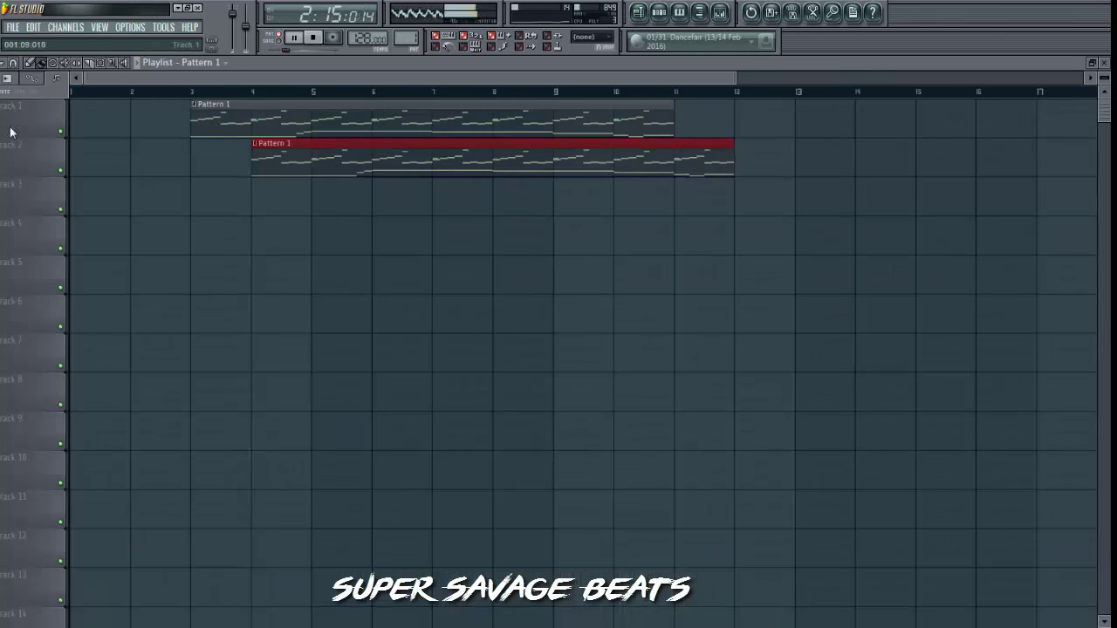
{"action": "left_click", "coordinate": [410, 38]}
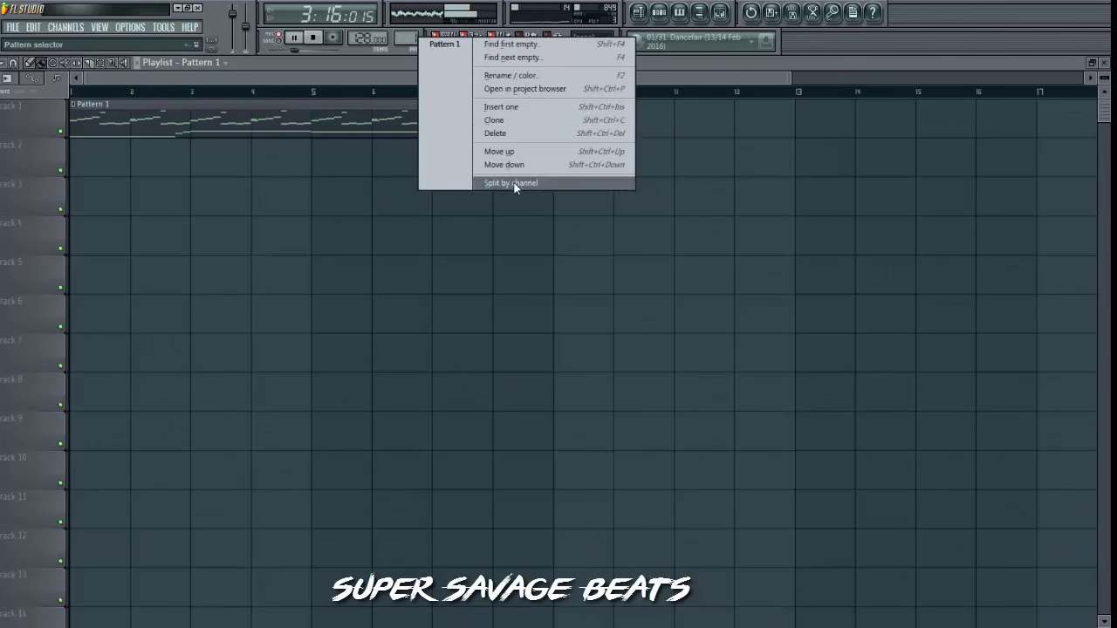
{"action": "left_click", "coordinate": [515, 183]}
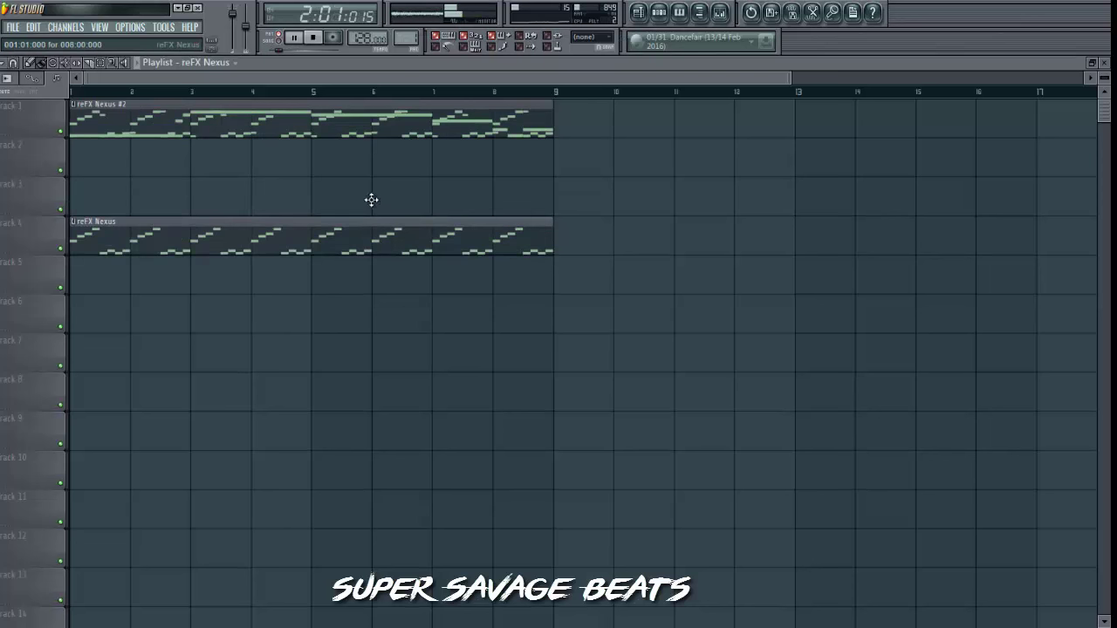
Stack the split clips on Tracks 1 to 4 from bar 1 in the order Omnisphere, reFX Nexus, Pretty Musik, reFX Nexus #2.
{"action": "left_click_drag", "start_coordinate": [254, 281], "coordinate": [138, 194]}
{"action": "left_click_drag", "start_coordinate": [144, 242], "coordinate": [142, 267]}
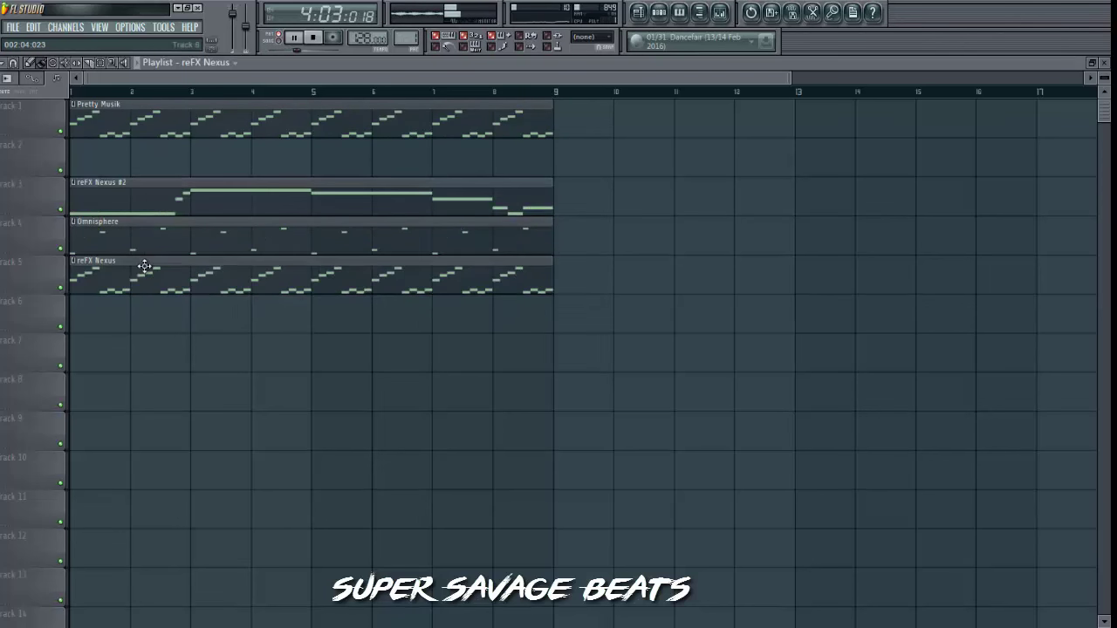
{"action": "left_click_drag", "start_coordinate": [162, 122], "coordinate": [114, 303]}
{"action": "scroll", "coordinate": [98, 101], "scroll_direction": "down", "scroll_amount": 2}
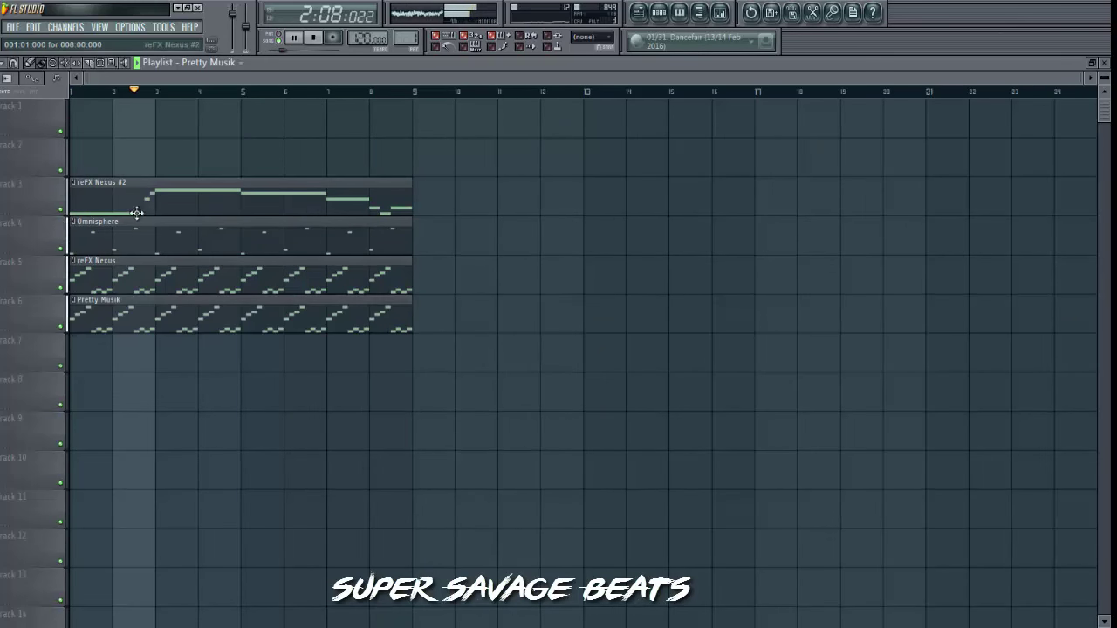
{"action": "left_click_drag", "start_coordinate": [96, 192], "coordinate": [96, 349]}
{"action": "left_click_drag", "start_coordinate": [201, 389], "coordinate": [114, 388]}
{"action": "right_click", "coordinate": [197, 407]}
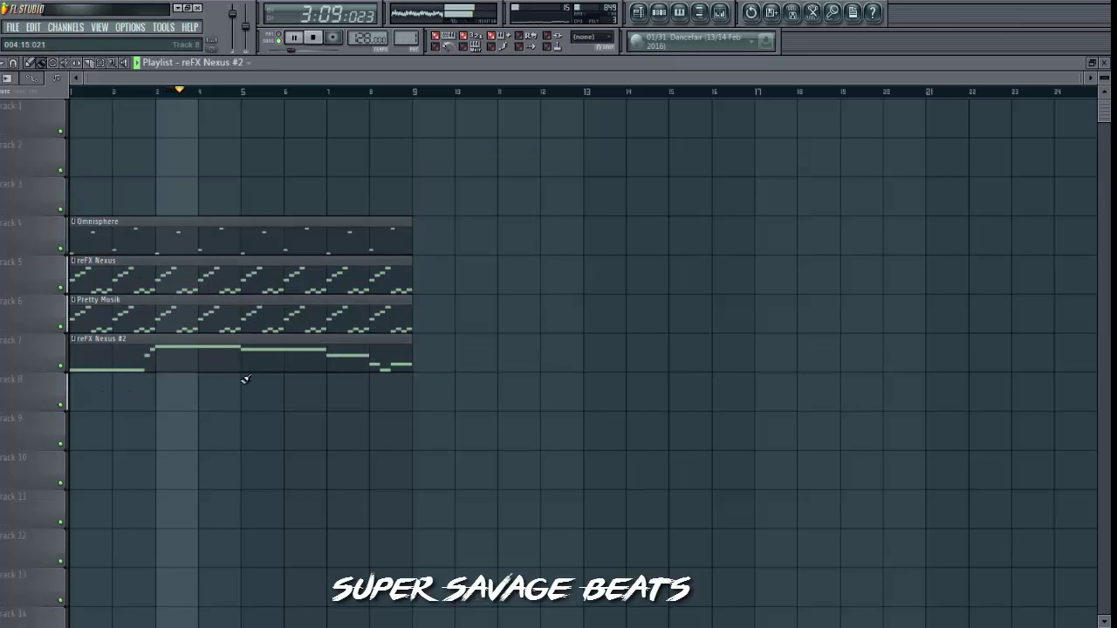
{"action": "left_click_drag", "start_coordinate": [246, 379], "coordinate": [153, 224]}
{"action": "left_click_drag", "start_coordinate": [83, 229], "coordinate": [77, 93]}
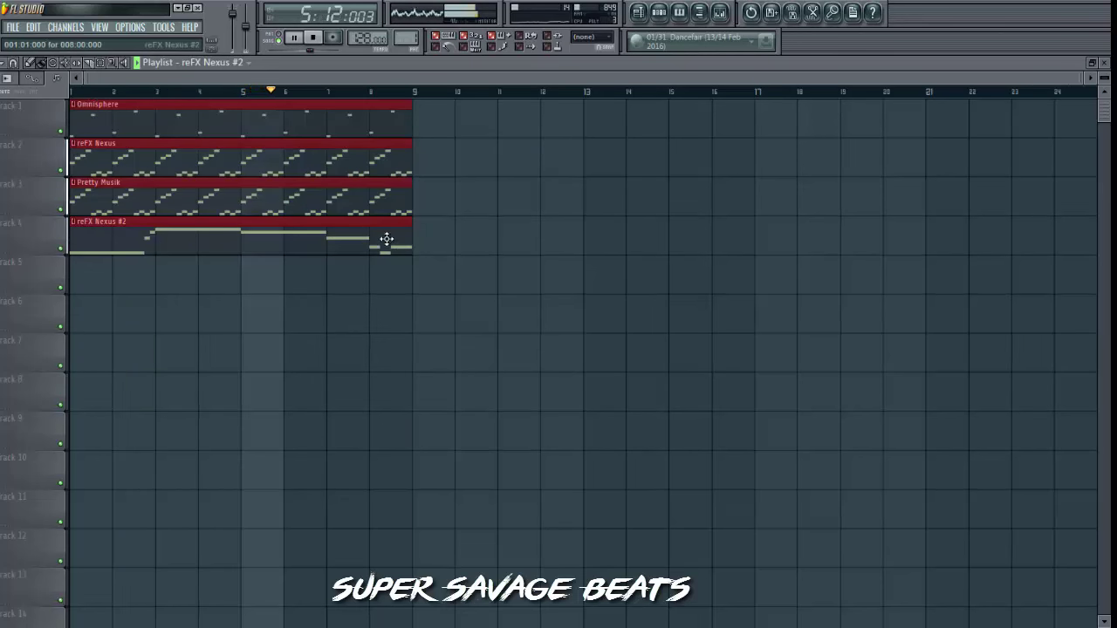
Move the reFX Nexus #2 and Pretty Musik clips along their tracks so that both start at bar 9.
{"action": "left_click_drag", "start_coordinate": [221, 220], "coordinate": [556, 223]}
{"action": "left_click_drag", "start_coordinate": [451, 213], "coordinate": [212, 166]}
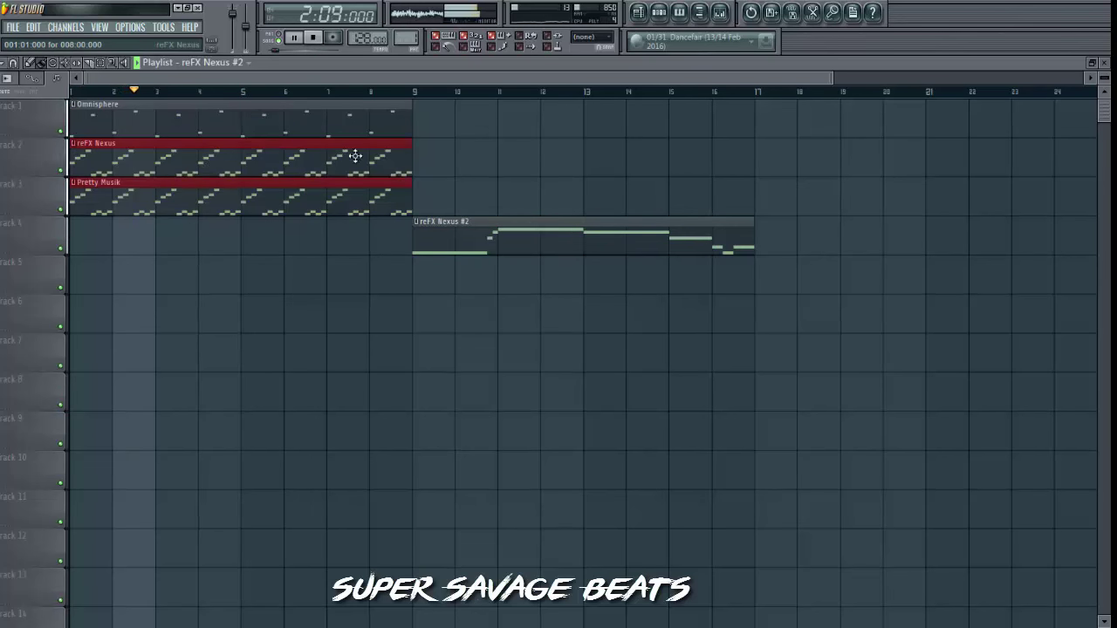
{"action": "left_click_drag", "start_coordinate": [355, 155], "coordinate": [693, 199]}
{"action": "left_click", "coordinate": [307, 219]}
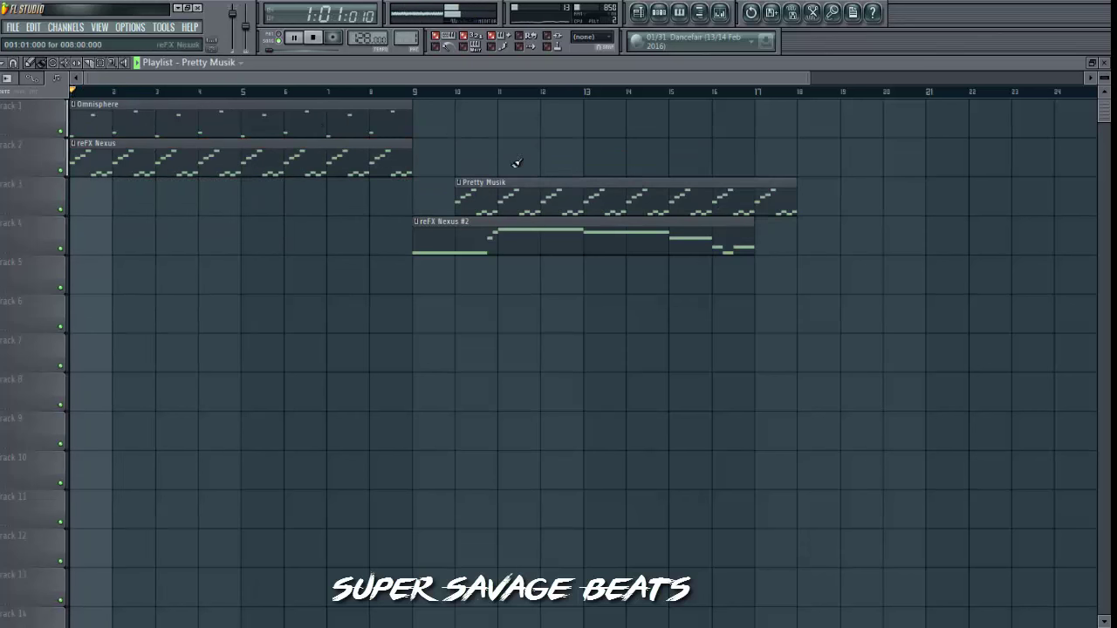
{"action": "left_click_drag", "start_coordinate": [523, 199], "coordinate": [481, 199]}
Duplicate the Omnisphere and reFX Nexus clips so that the copies start at bar 9.
{"action": "left_click_drag", "start_coordinate": [384, 168], "coordinate": [259, 117]}
{"action": "key", "text": "ctrl+b"}
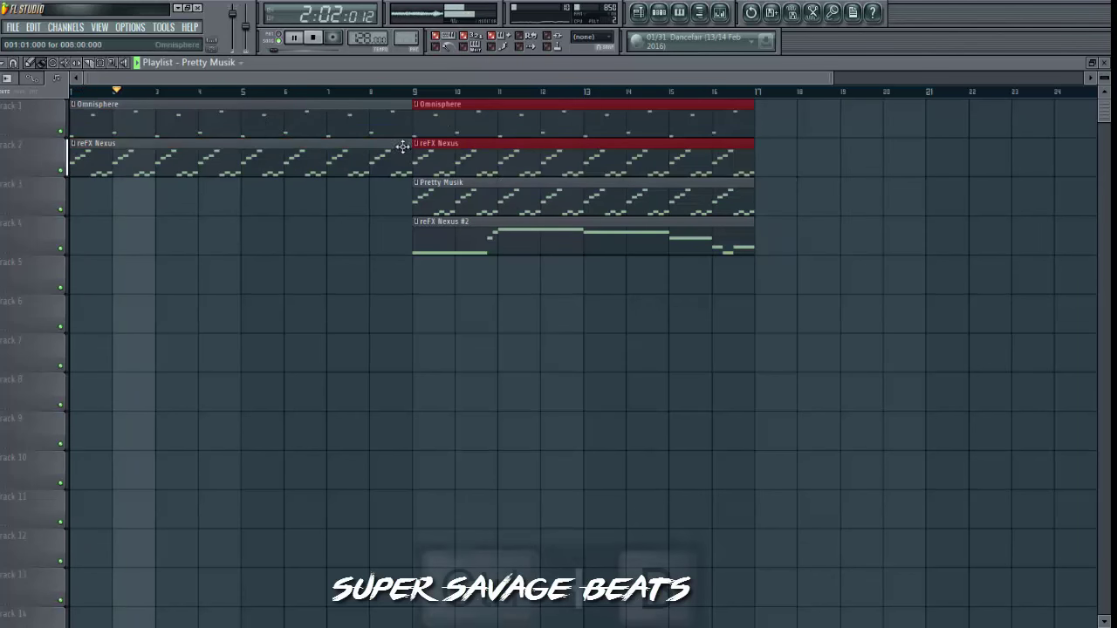
{"action": "key", "text": "Page_Down"}
Open the reFX Nexus piano plugin and set its reverb mix to 36 and reverb mod to 39.
{"action": "left_click", "coordinate": [660, 12]}
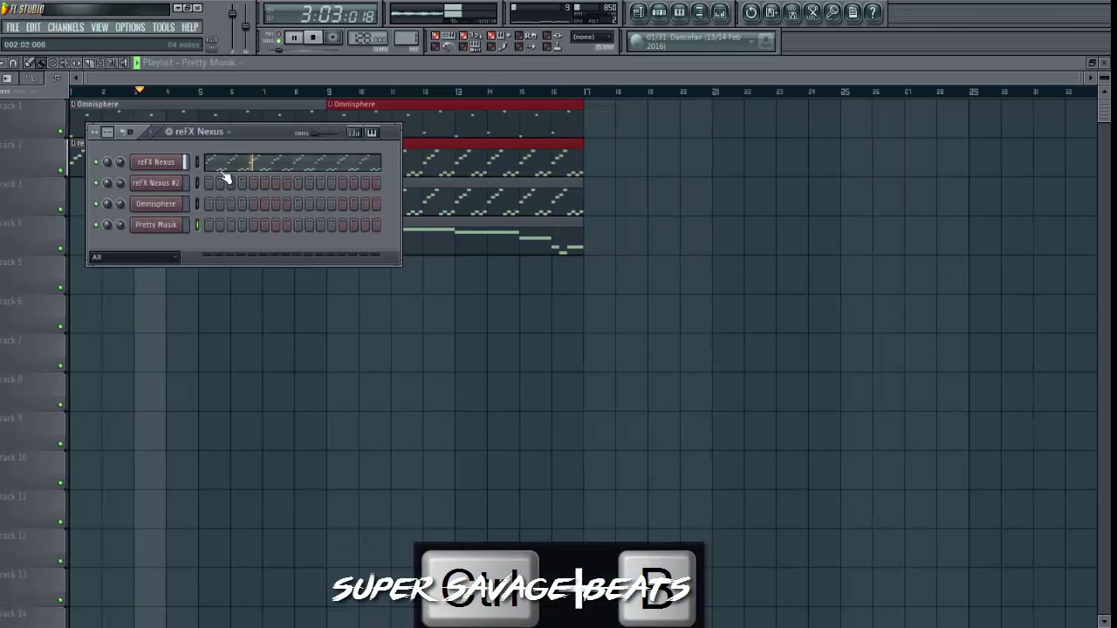
{"action": "left_click", "coordinate": [147, 161]}
{"action": "scroll", "coordinate": [563, 493], "scroll_direction": "down", "scroll_amount": 8}
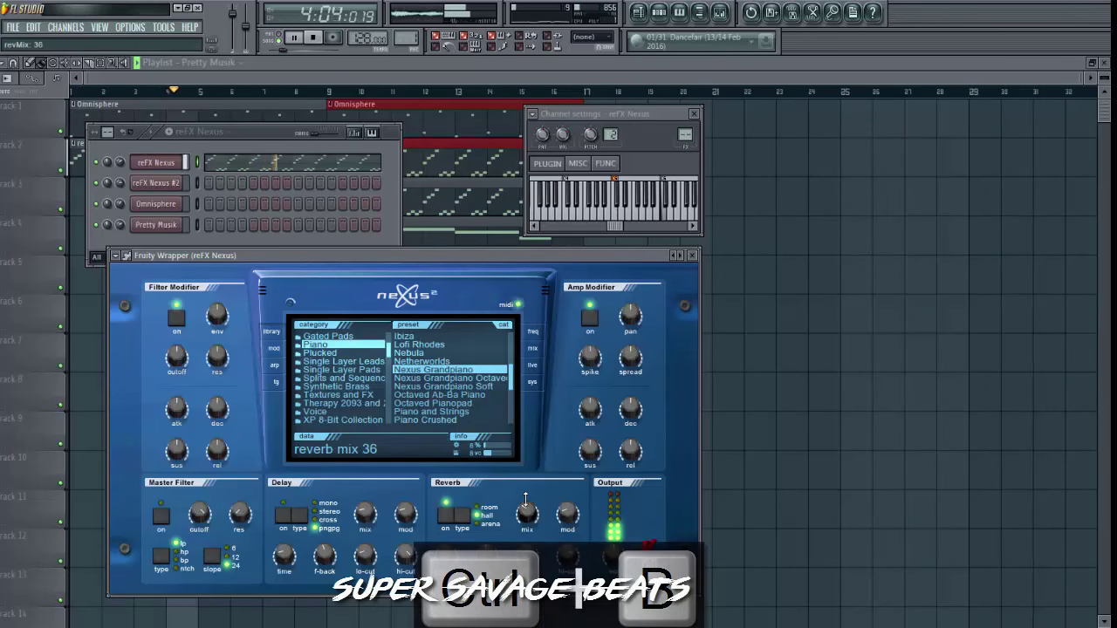
{"action": "left_click_drag", "start_coordinate": [563, 493], "coordinate": [566, 478]}
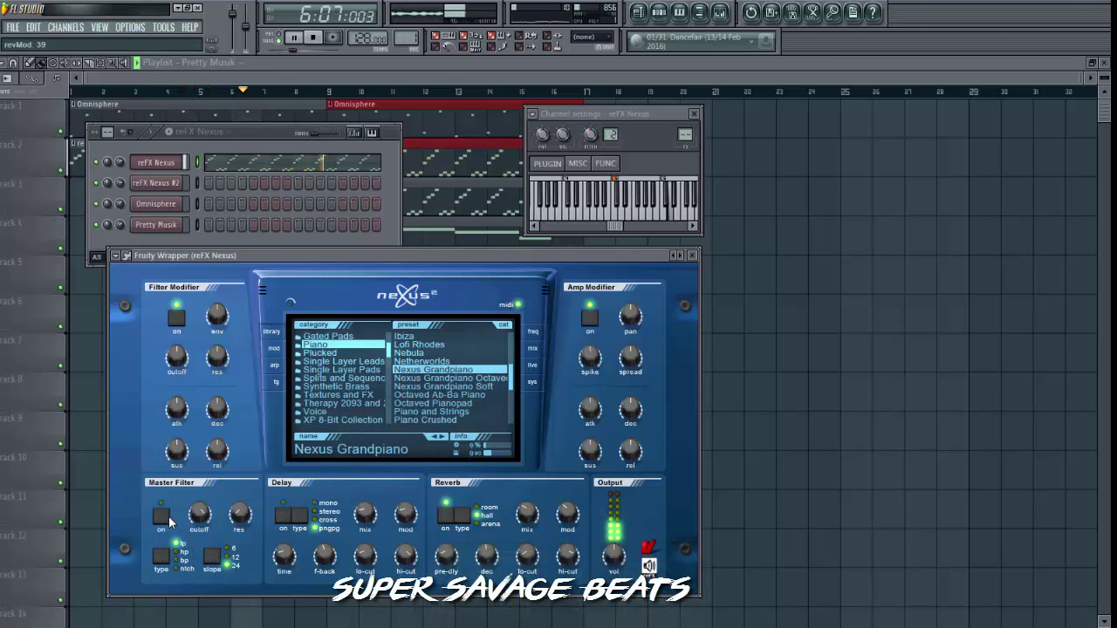
Turn on the reFX Nexus master filter with the cutoff at 76 and close the plugin and channel settings.
{"action": "left_click", "coordinate": [161, 516]}
{"action": "left_click_drag", "start_coordinate": [199, 515], "coordinate": [222, 563]}
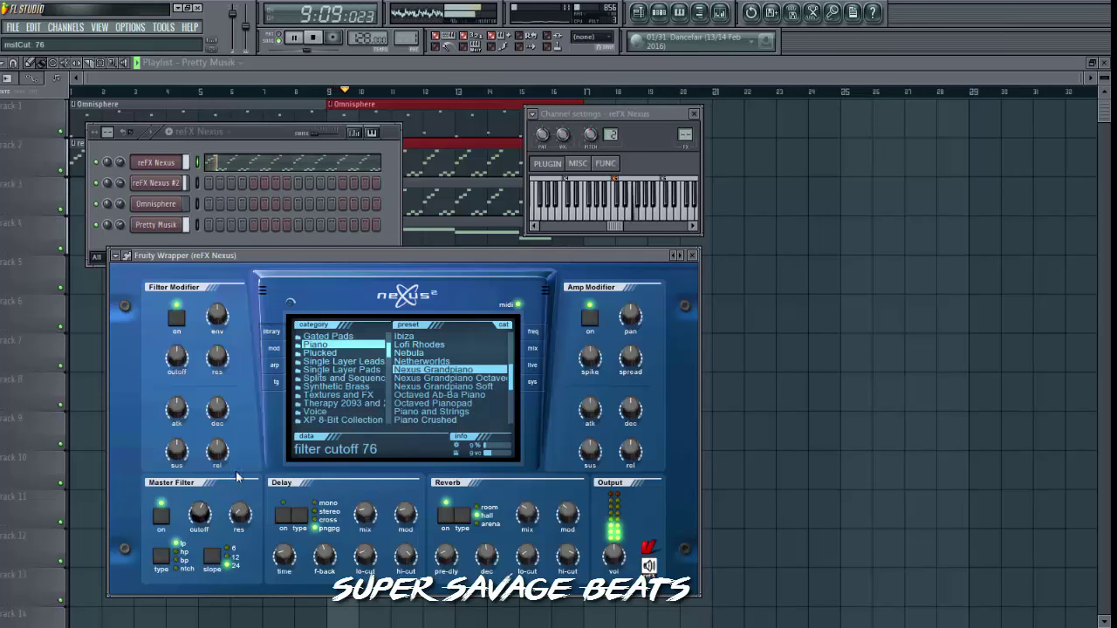
{"action": "left_click", "coordinate": [694, 114]}
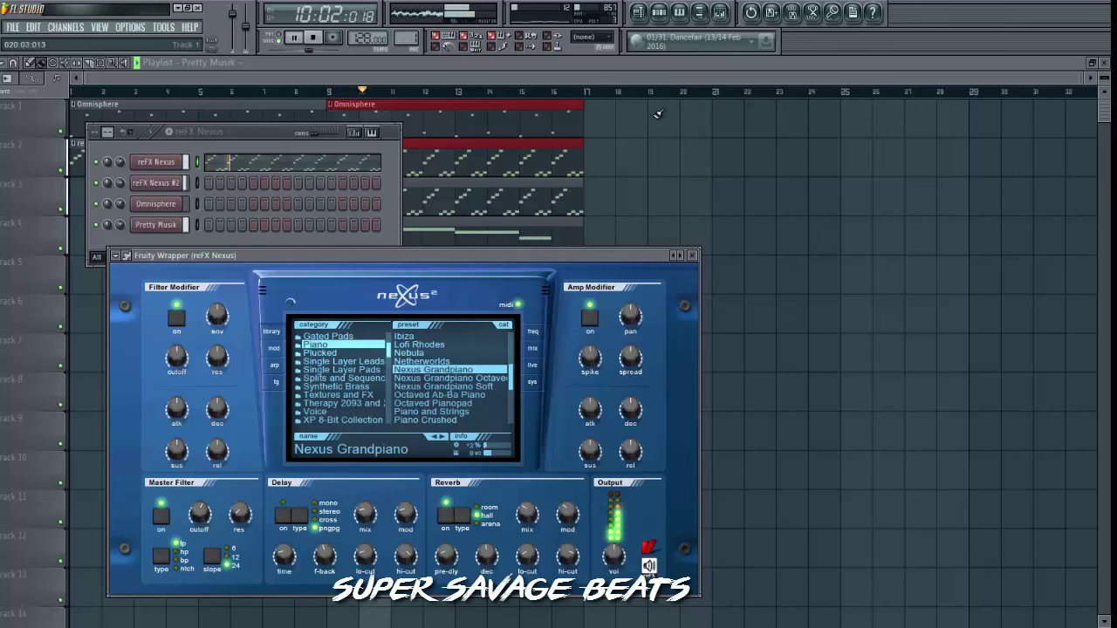
{"action": "left_click", "coordinate": [692, 255]}
{"action": "left_click", "coordinate": [689, 266]}
{"action": "left_click_drag", "start_coordinate": [698, 262], "coordinate": [601, 262]}
{"action": "key", "text": "Delete"}
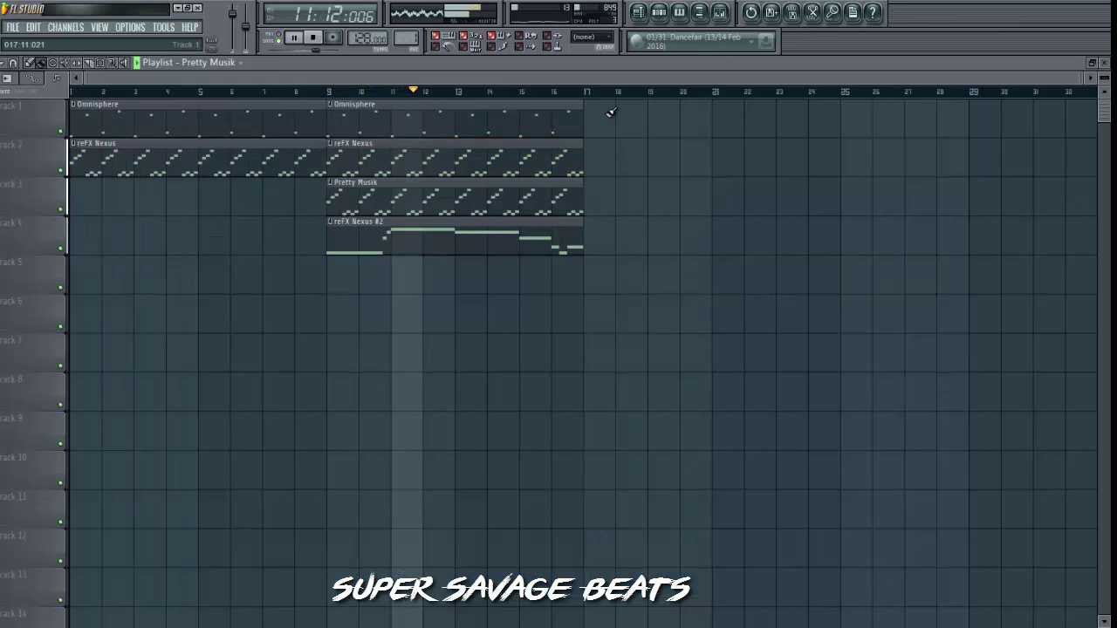
{"action": "left_click", "coordinate": [650, 236]}
{"action": "right_click", "coordinate": [650, 235]}
Duplicate the second Omnisphere and reFX Nexus clips so that the new copies start at bar 17.
{"action": "left_click", "coordinate": [555, 111]}
{"action": "key", "text": "ctrl+b"}
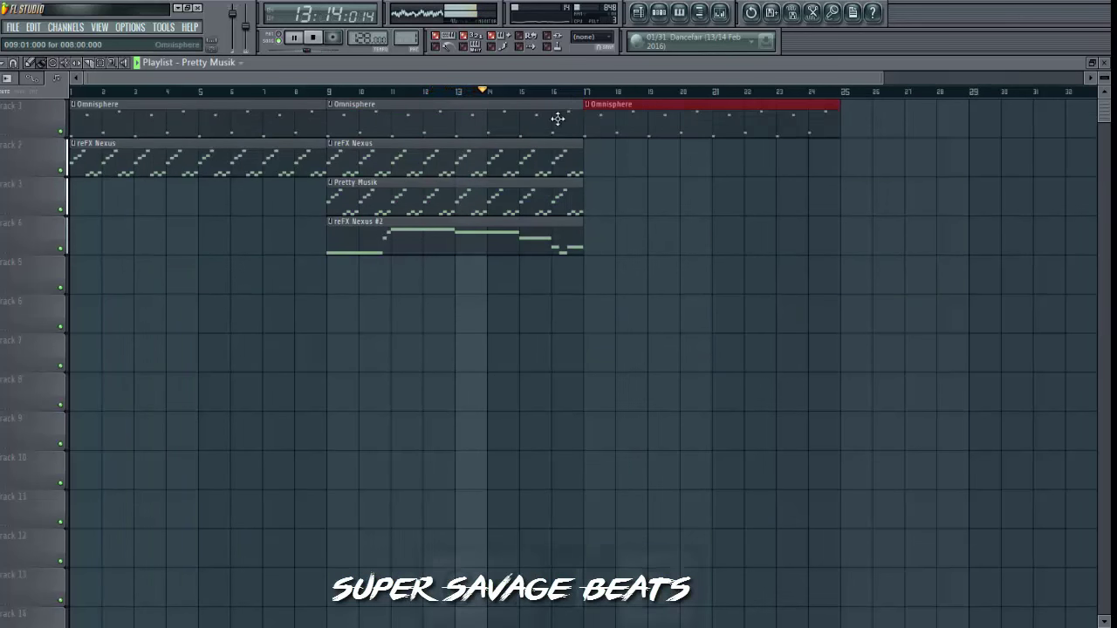
{"action": "left_click", "coordinate": [574, 144]}
{"action": "key", "text": "ctrl+b"}
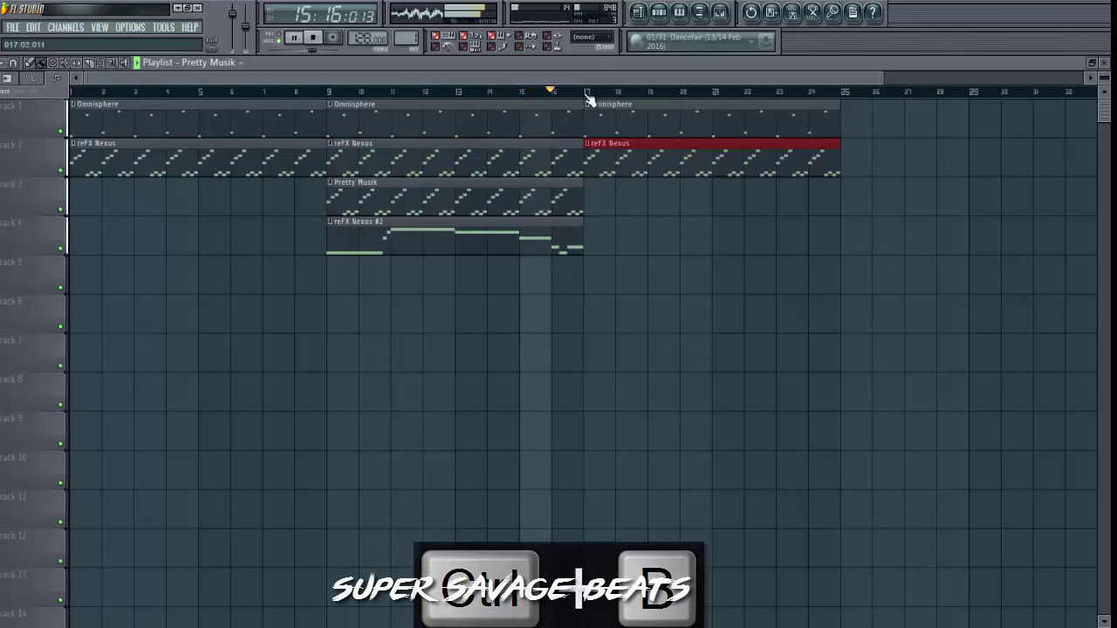
Select bars 17 to 21 as the playback range and place an empty Pattern 5 clip there on Track 5.
{"action": "left_click_drag", "start_coordinate": [586, 92], "coordinate": [705, 90]}
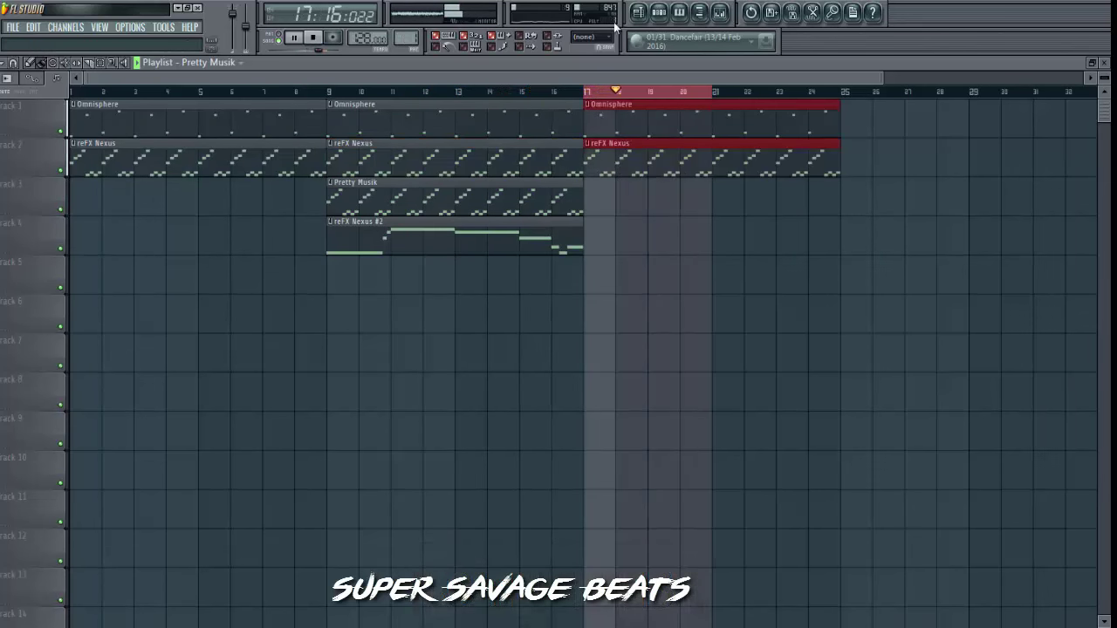
{"action": "scroll", "coordinate": [411, 36], "scroll_direction": "up", "scroll_amount": 4}
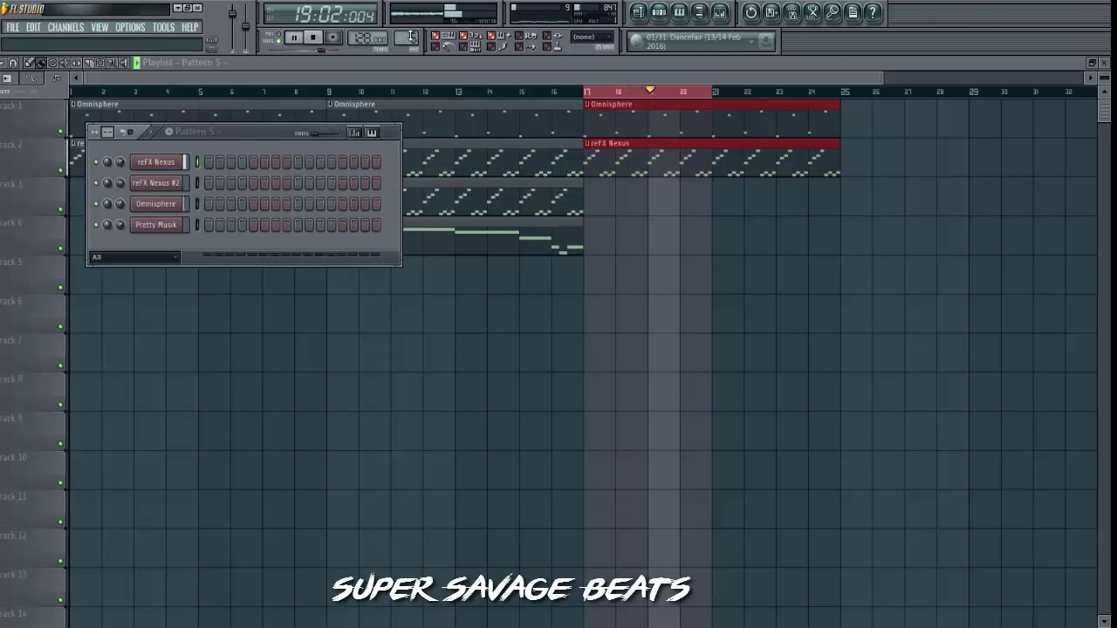
{"action": "left_click", "coordinate": [585, 197]}
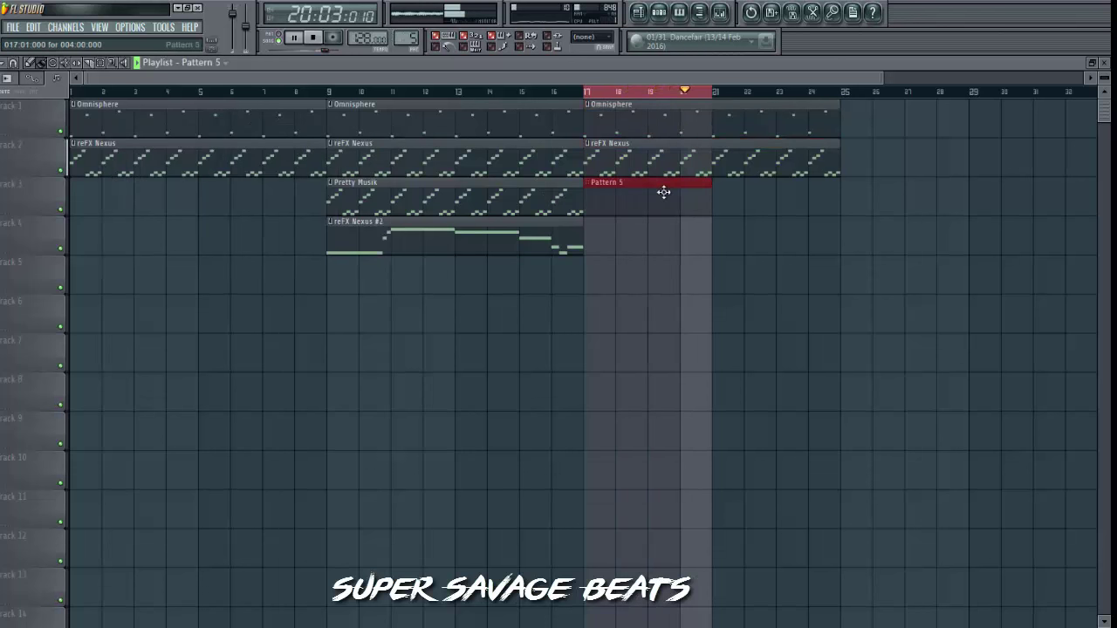
{"action": "left_click_drag", "start_coordinate": [664, 189], "coordinate": [656, 268]}
Add the 808 (Brazy) sample from the browser's 808s folder to the step sequencer as a new channel.
{"action": "left_click", "coordinate": [659, 12]}
{"action": "left_click", "coordinate": [699, 13]}
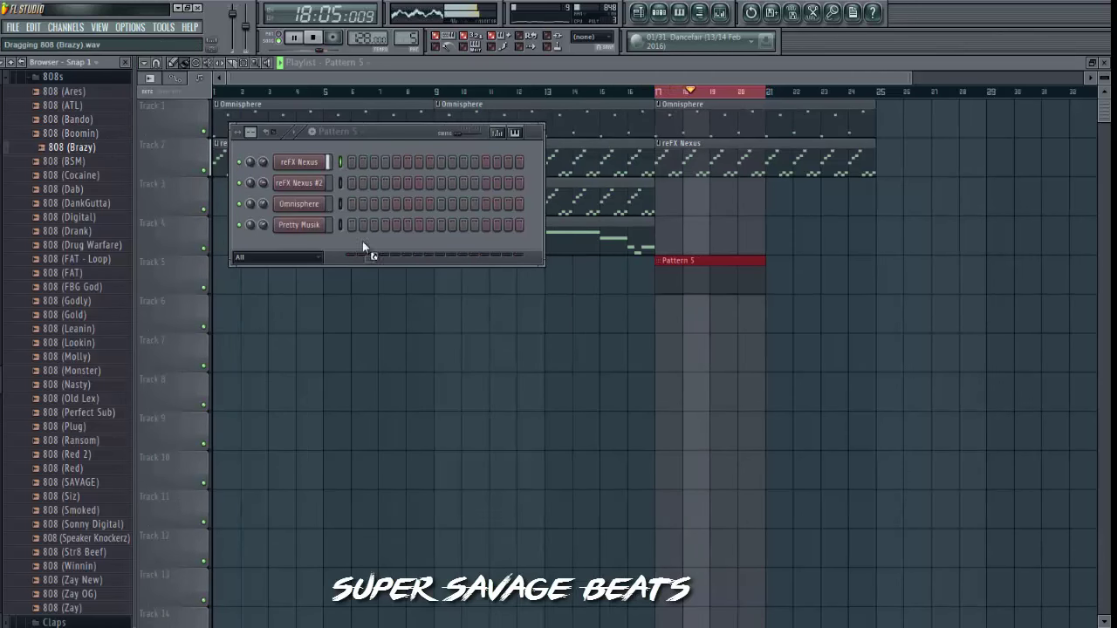
{"action": "left_click_drag", "start_coordinate": [302, 238], "coordinate": [303, 241]}
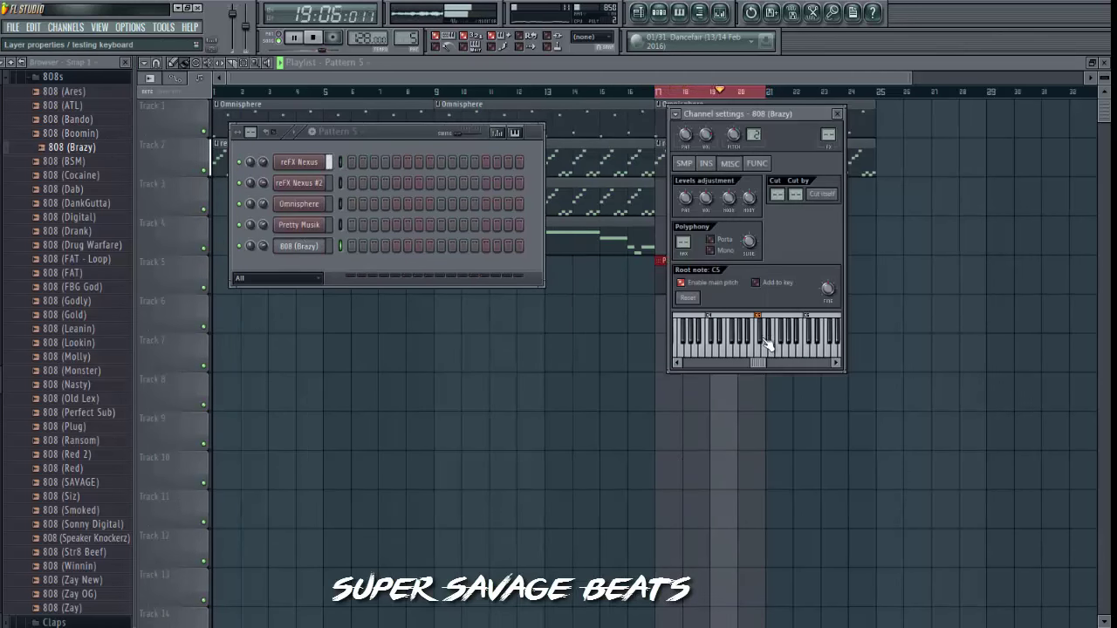
Set the 808 (Brazy) channel's root note to E5, make it cut itself, and close its channel settings.
{"action": "right_click", "coordinate": [323, 244]}
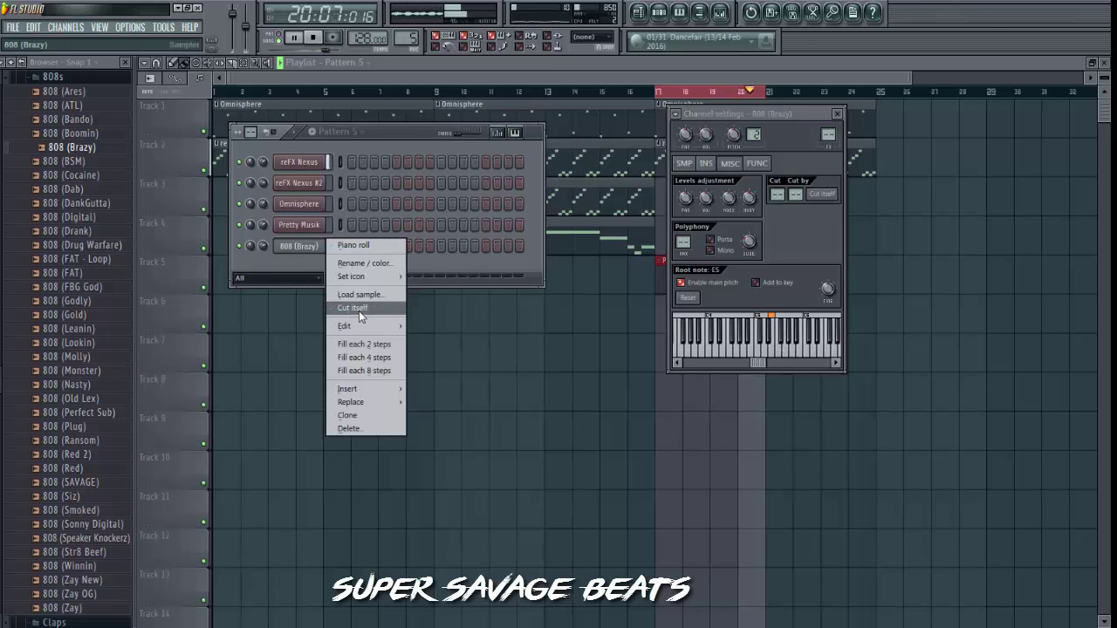
{"action": "left_click", "coordinate": [359, 310]}
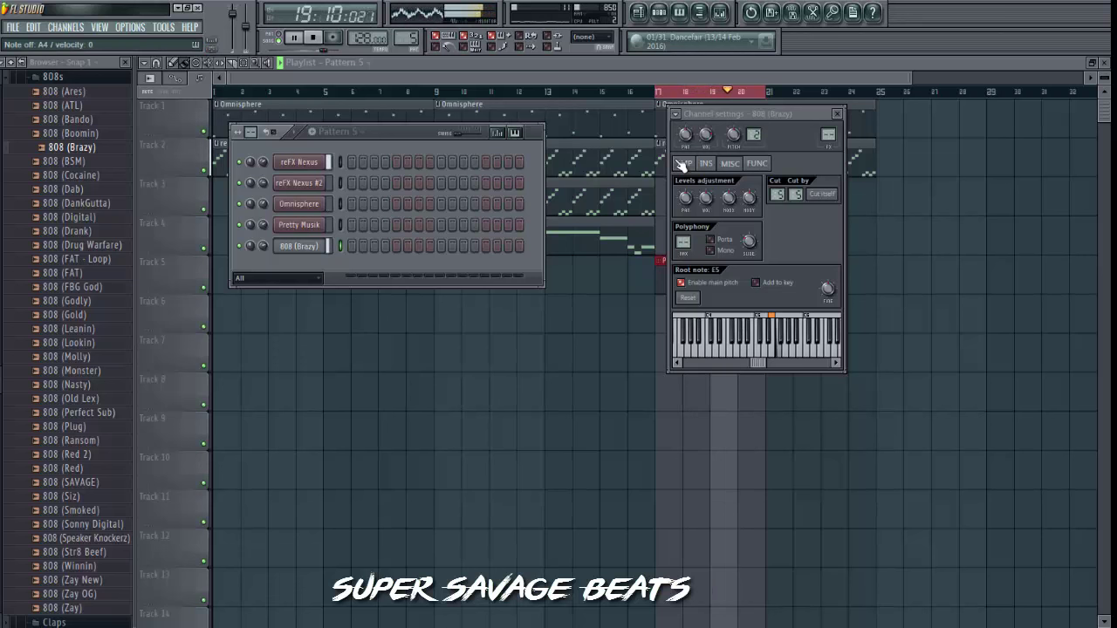
{"action": "left_click", "coordinate": [836, 115]}
Audition samples in the Ambient Trap Kit Vol. 1 Claps folder and add Clap (ATL 1) as a new channel.
{"action": "left_click", "coordinate": [87, 76]}
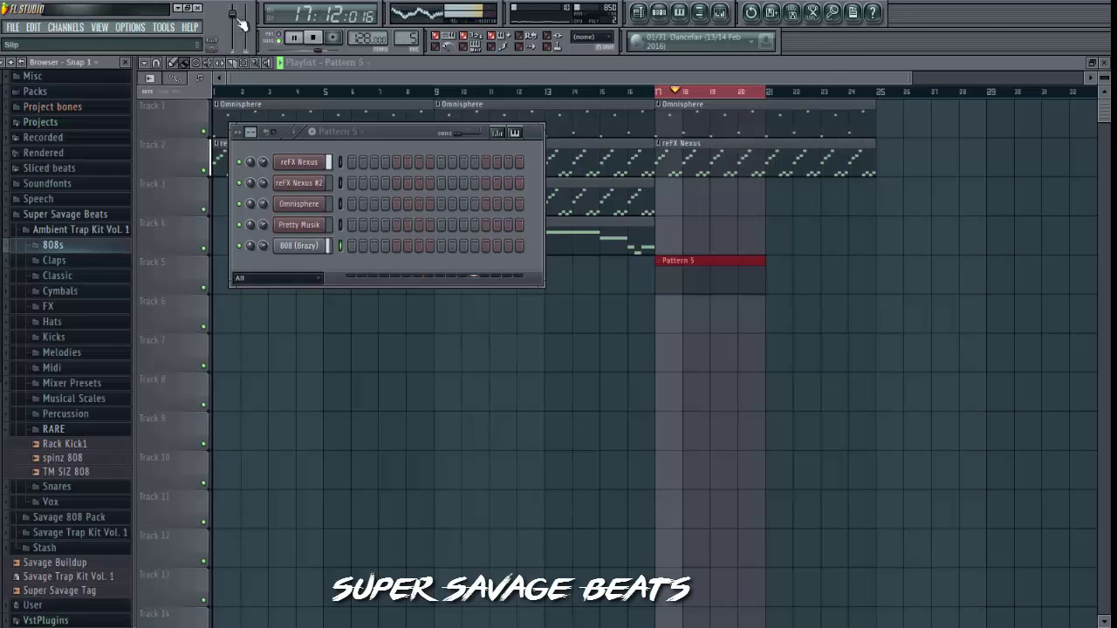
{"action": "left_click", "coordinate": [87, 260]}
{"action": "left_click", "coordinate": [89, 276]}
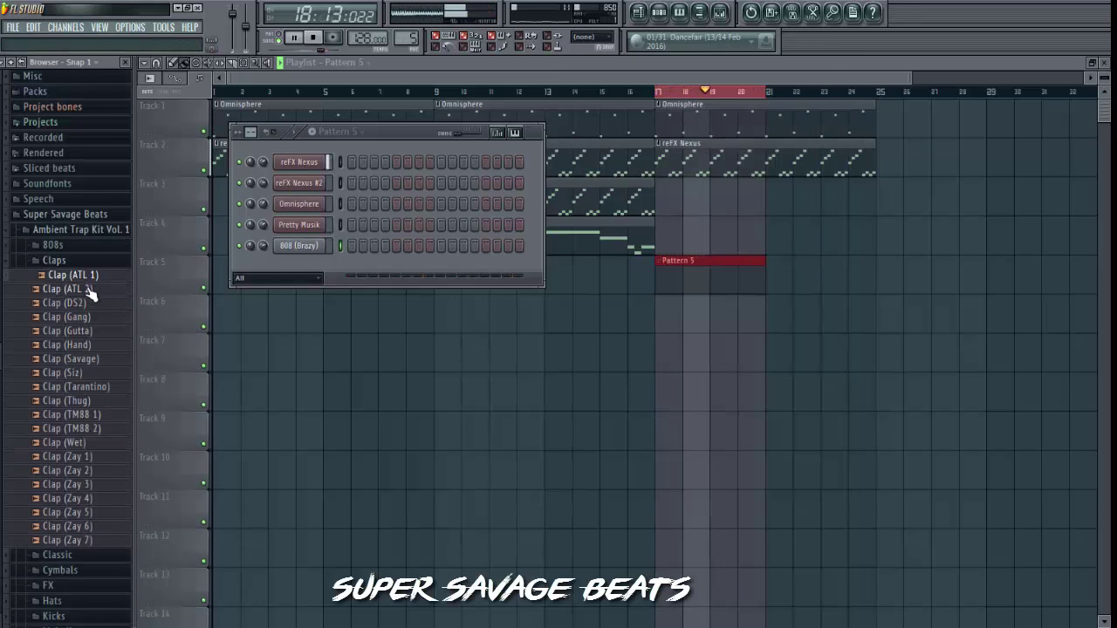
{"action": "left_click", "coordinate": [89, 289]}
{"action": "left_click_drag", "start_coordinate": [87, 285], "coordinate": [321, 262]}
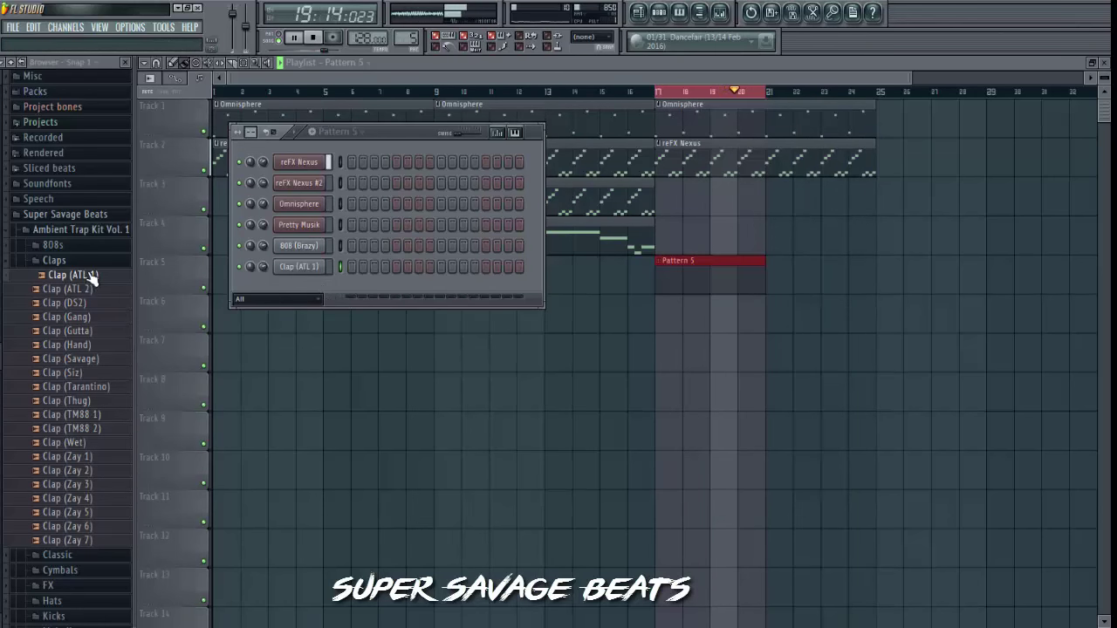
{"action": "left_click", "coordinate": [85, 262]}
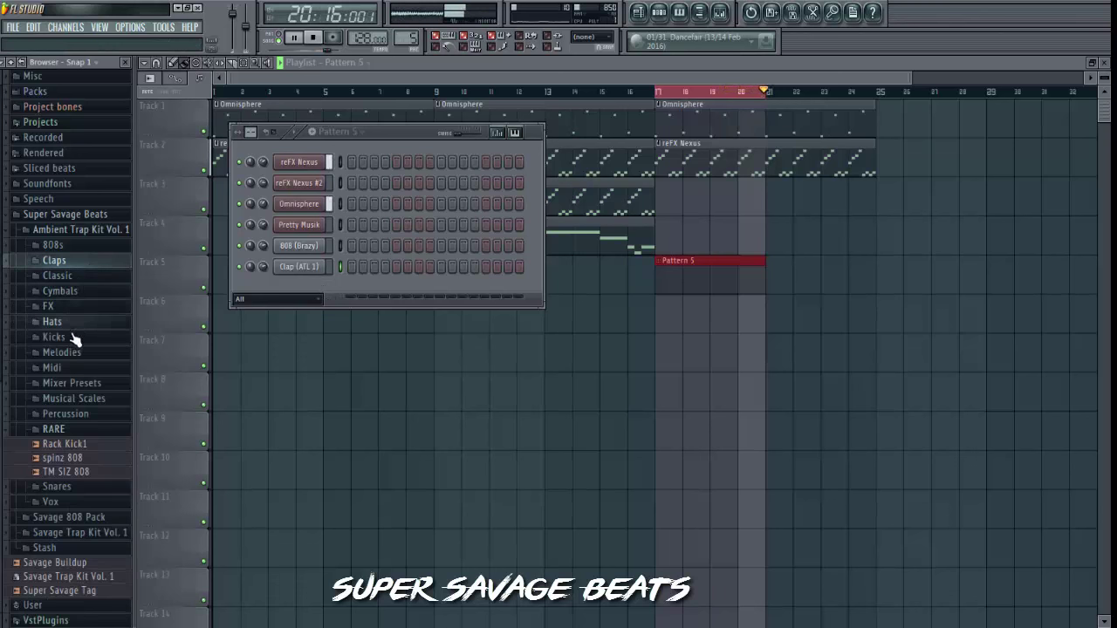
Add Snare (Slime Season) from the Ambient Trap Kit Vol. 1 Snares folder to the step sequencer as a new channel.
{"action": "left_click", "coordinate": [83, 429]}
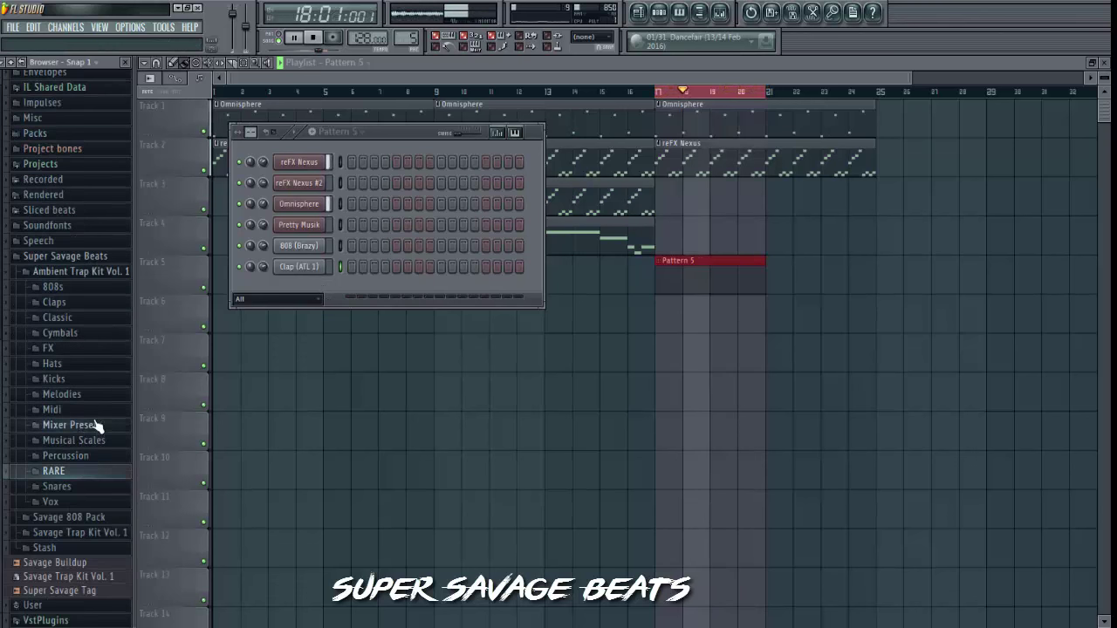
{"action": "left_click", "coordinate": [66, 487]}
{"action": "left_click", "coordinate": [74, 495]}
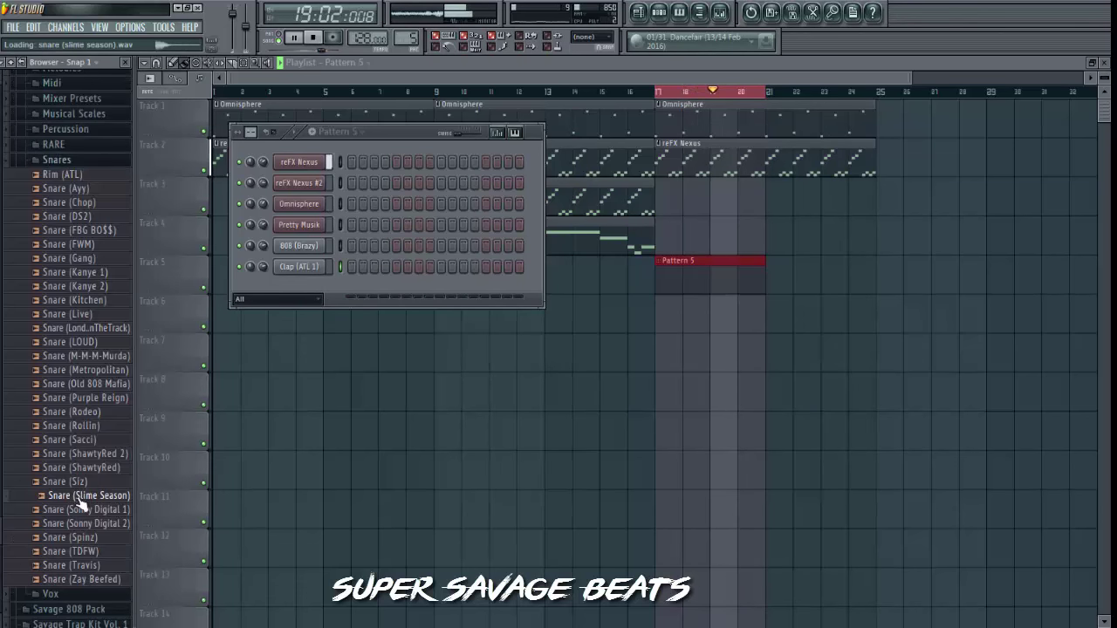
{"action": "left_click_drag", "start_coordinate": [87, 499], "coordinate": [453, 268]}
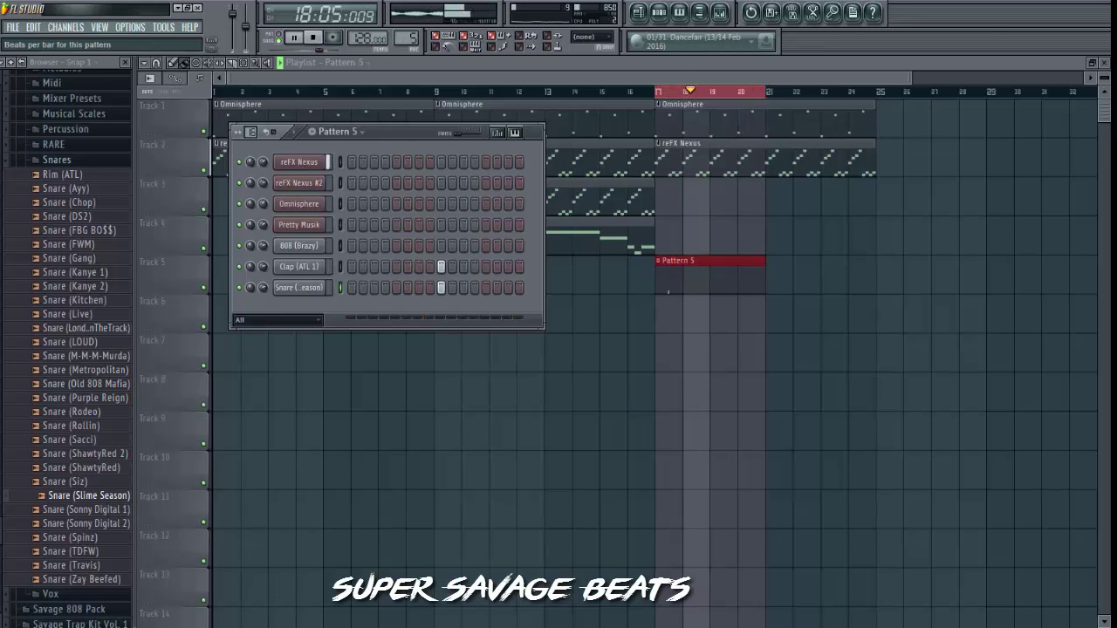
Widen the step sequencer to show 64 steps and place clap and Slime Season snare hits on steps 25, 41 and 57.
{"action": "left_click_drag", "start_coordinate": [544, 262], "coordinate": [625, 260]}
{"action": "left_click", "coordinate": [620, 287]}
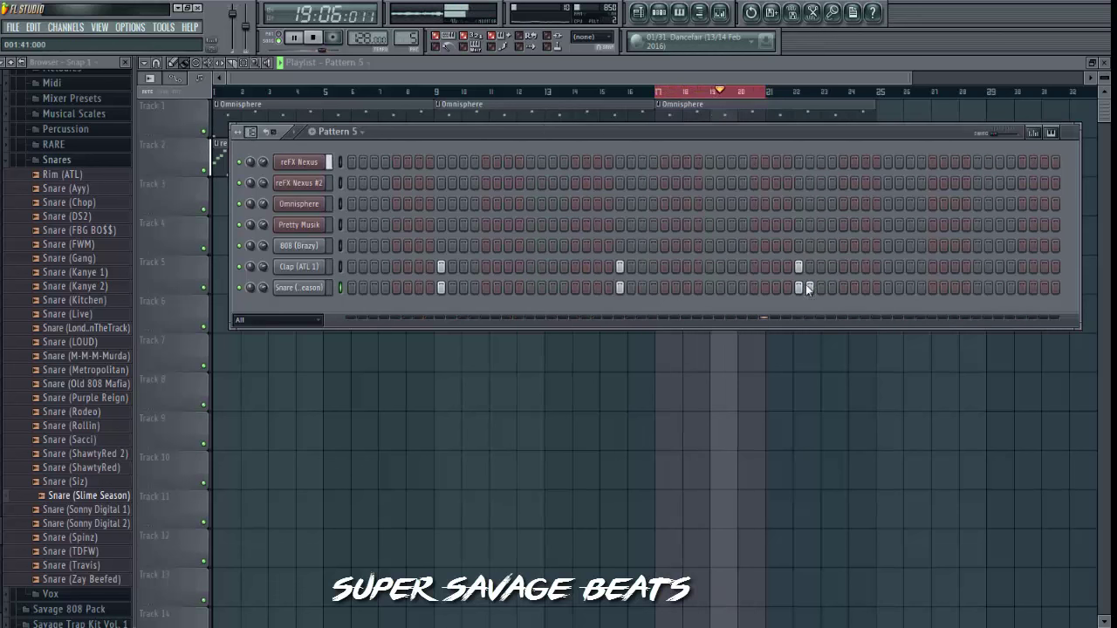
{"action": "left_click", "coordinate": [976, 266]}
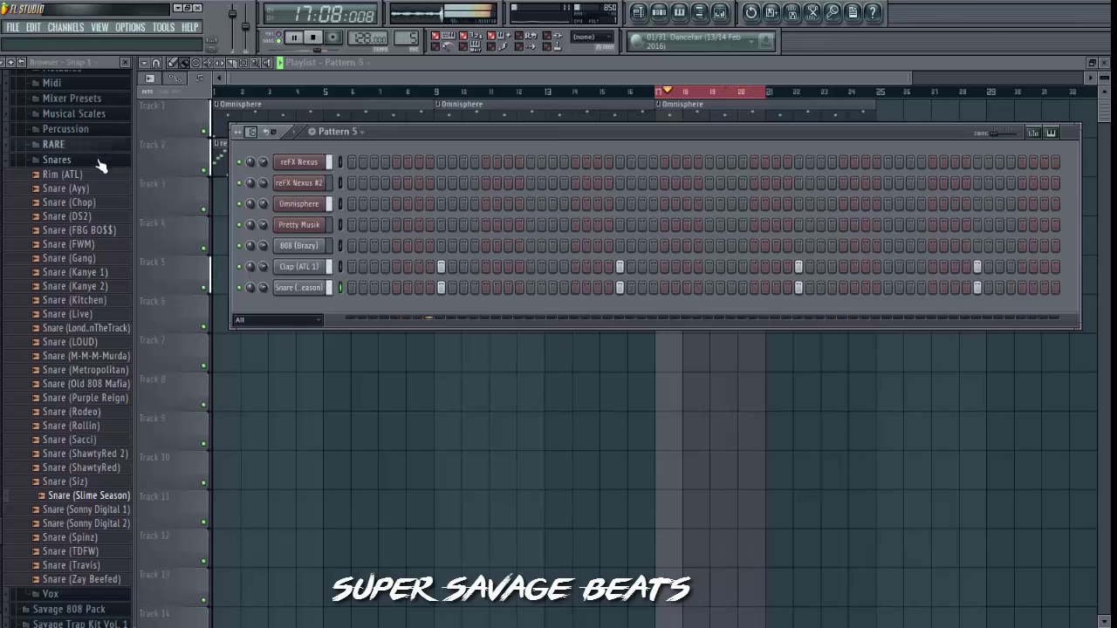
Add Snare (Zay Beefed) as a new channel with hits on steps 15, 31, 32, 43, 45, 46, 47 and 63.
{"action": "left_click", "coordinate": [91, 580]}
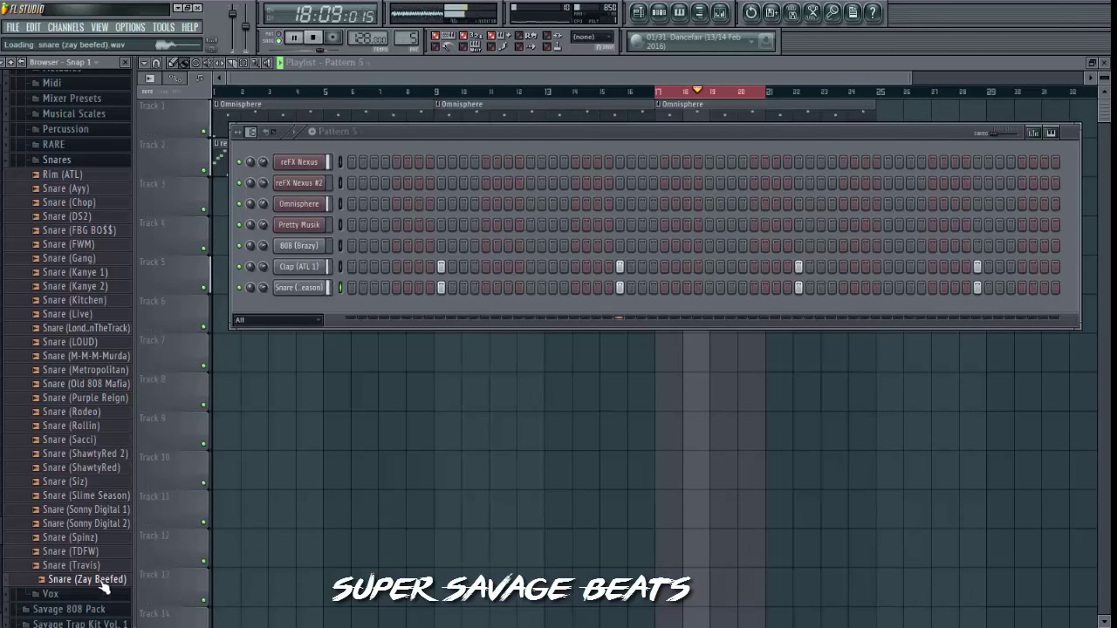
{"action": "left_click_drag", "start_coordinate": [103, 589], "coordinate": [590, 319]}
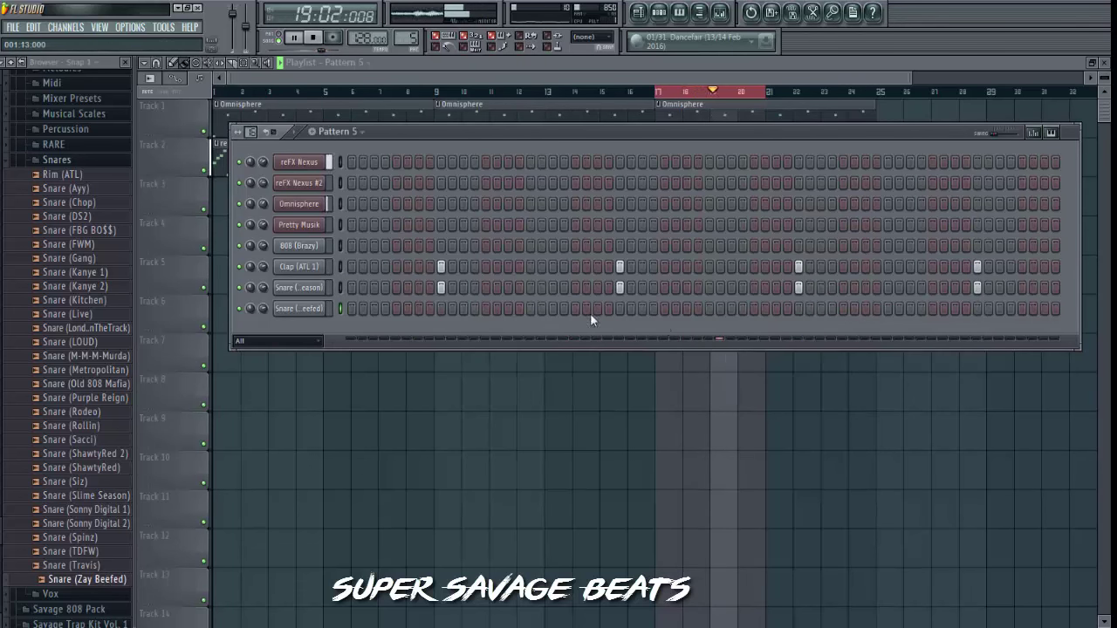
{"action": "left_click", "coordinate": [820, 309]}
{"action": "left_click", "coordinate": [843, 309]}
{"action": "left_click", "coordinate": [854, 309]}
{"action": "left_click", "coordinate": [864, 309]}
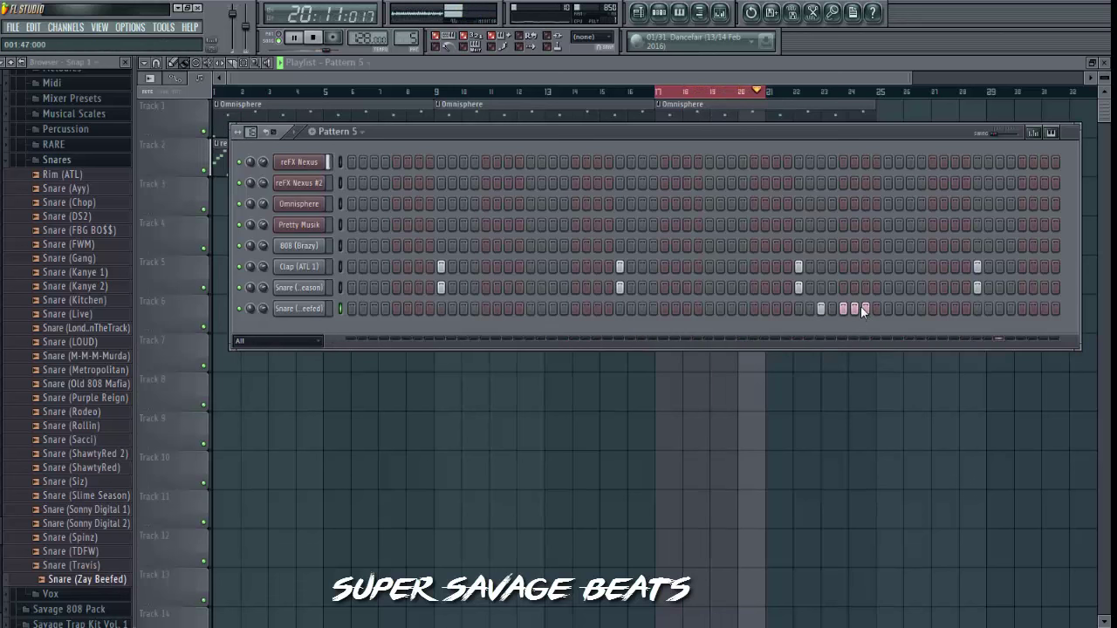
{"action": "left_click", "coordinate": [508, 309]}
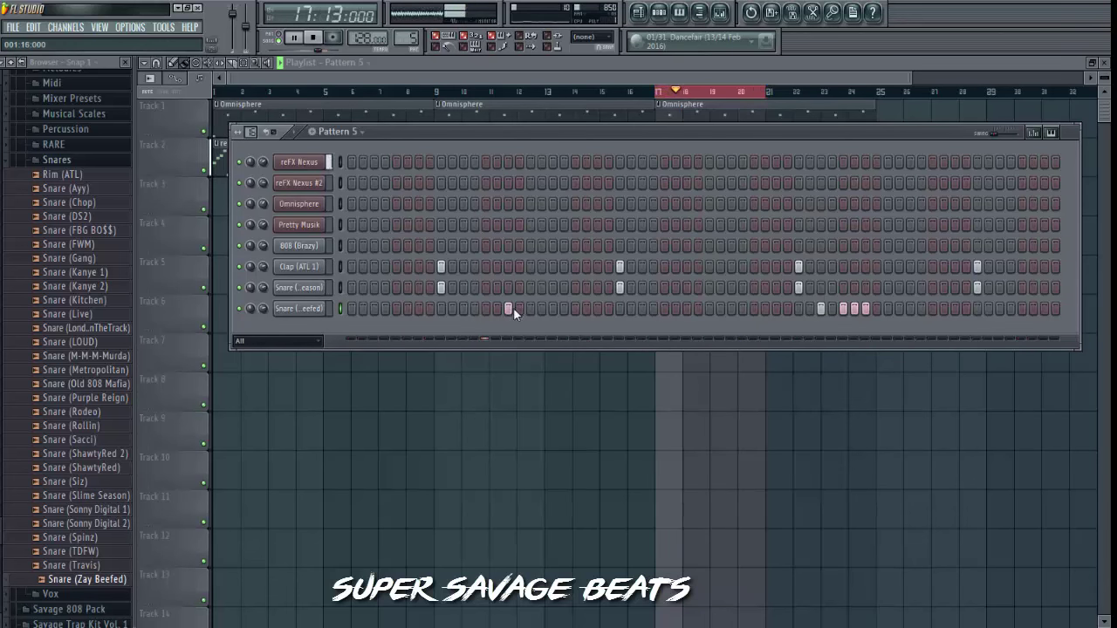
{"action": "left_click", "coordinate": [687, 309]}
{"action": "left_click", "coordinate": [697, 309]}
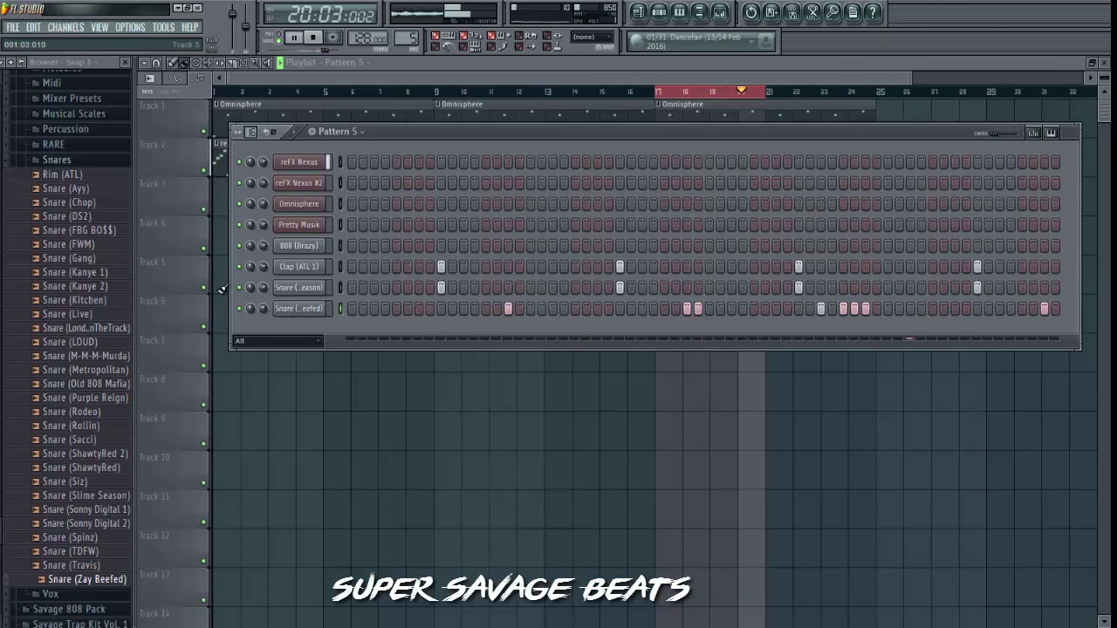
Add Kick (DANK) from the Kicks folder as a new channel and place a hit on step 1.
{"action": "left_click", "coordinate": [96, 162]}
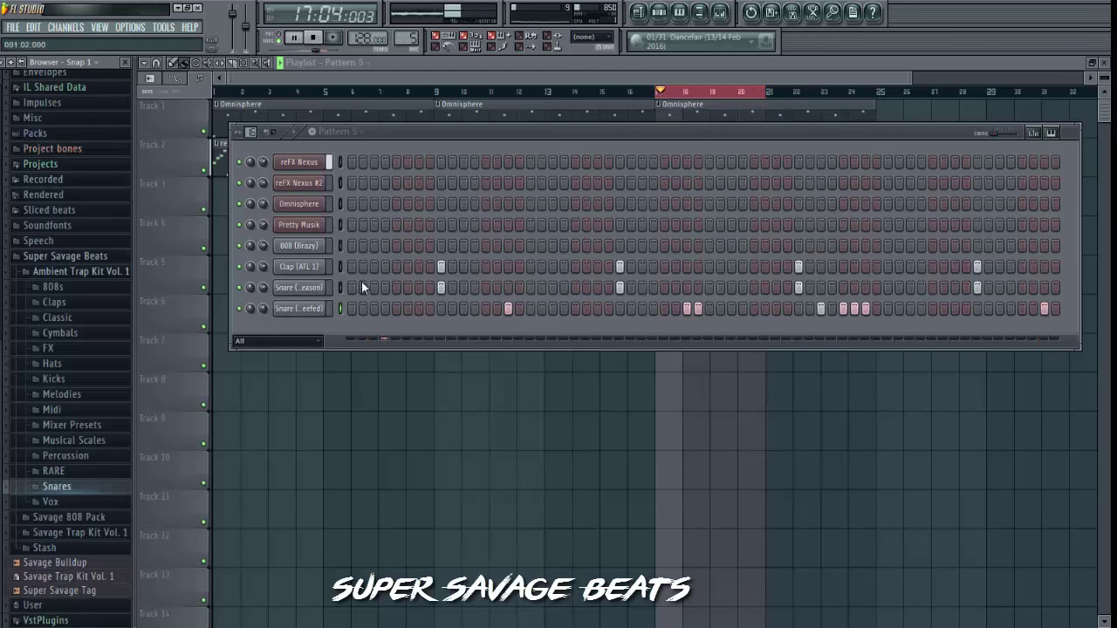
{"action": "left_click", "coordinate": [74, 377]}
{"action": "left_click_drag", "start_coordinate": [53, 370], "coordinate": [317, 327]}
{"action": "left_click", "coordinate": [351, 329]}
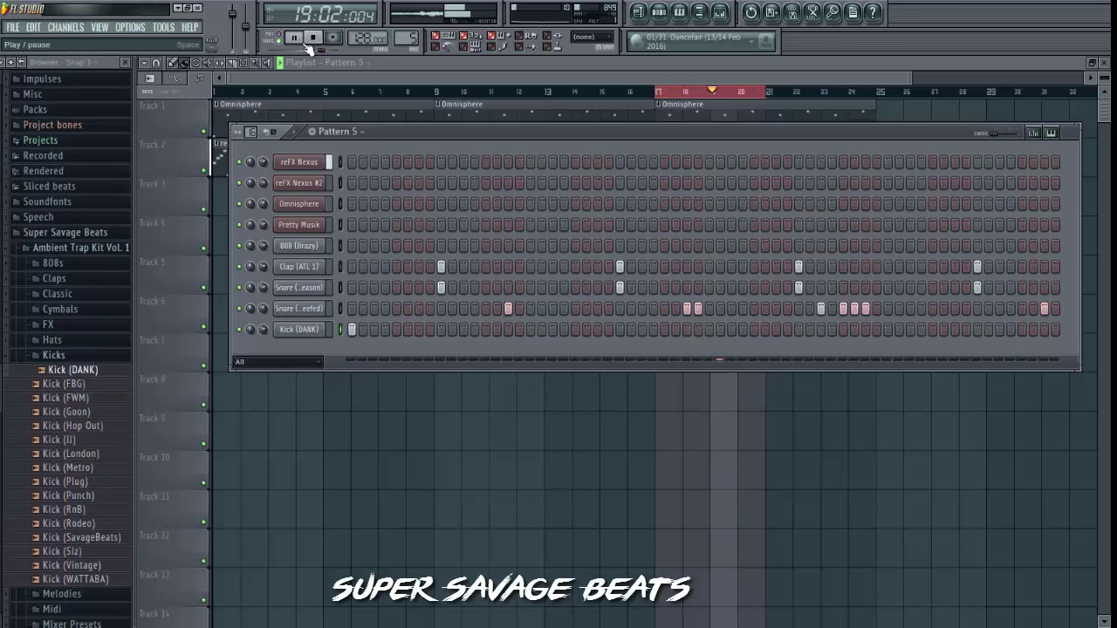
{"action": "left_click", "coordinate": [526, 330]}
{"action": "left_click", "coordinate": [311, 39]}
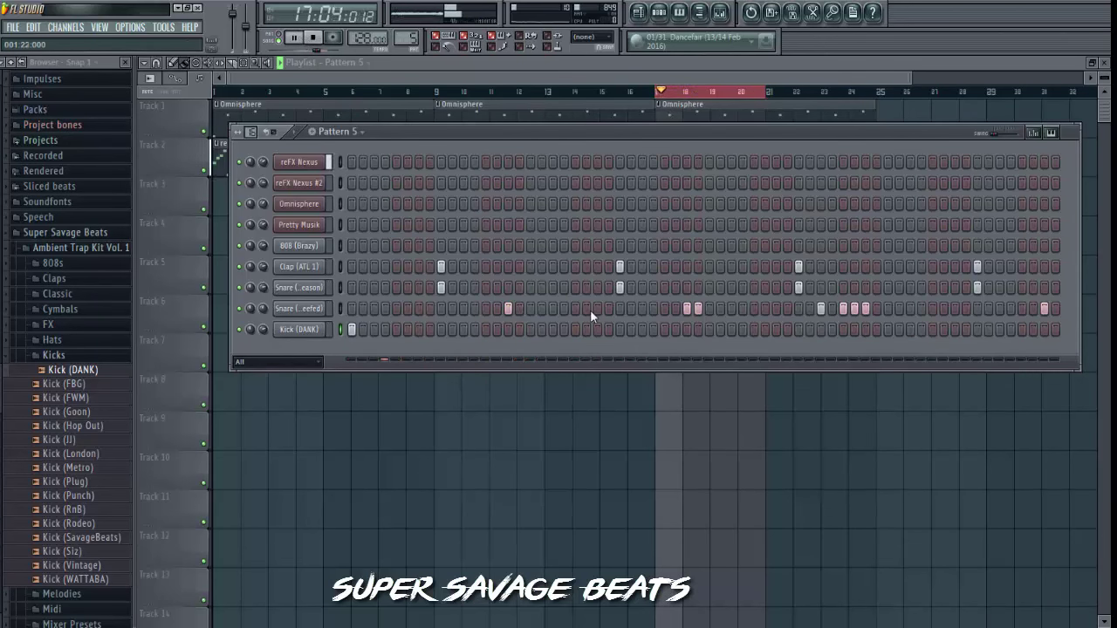
{"action": "left_click", "coordinate": [575, 329]}
{"action": "left_click", "coordinate": [620, 329]}
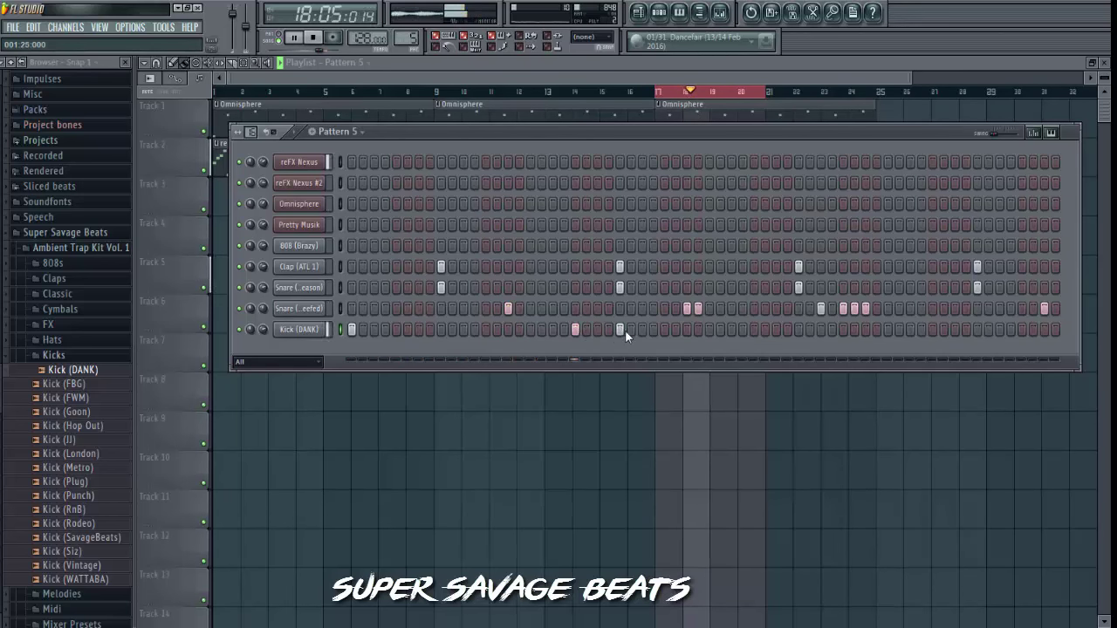
Place Kick (DANK) hits on steps 7, 13, 23, 29, 33, 39, 45, 51, 53, 59 and 61, and collapse the Kicks folder.
{"action": "left_click", "coordinate": [314, 38]}
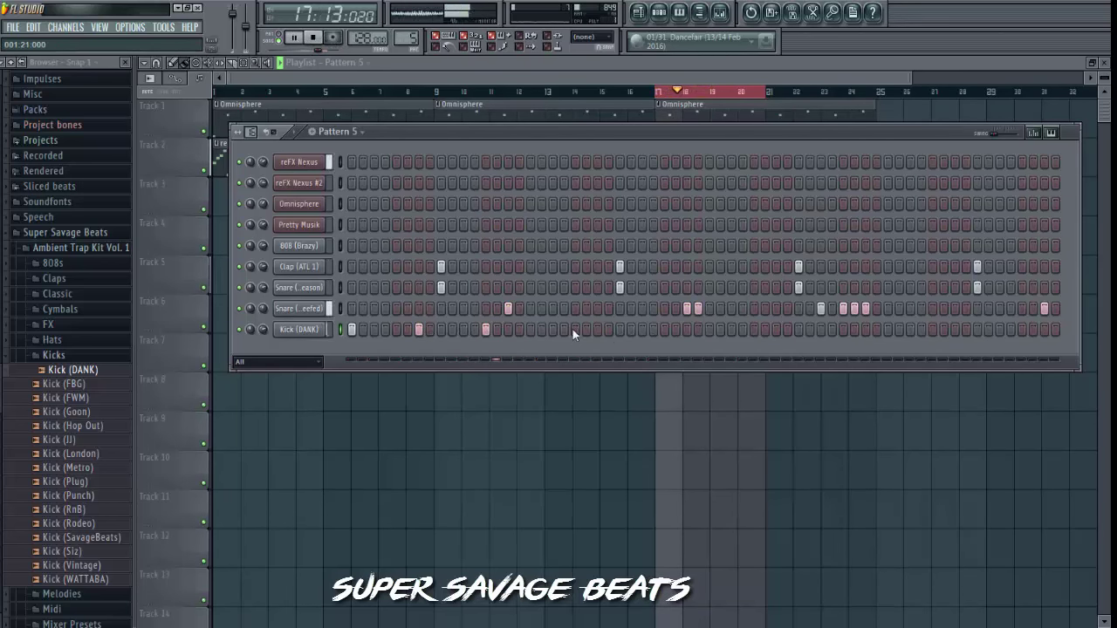
{"action": "left_click", "coordinate": [664, 329]}
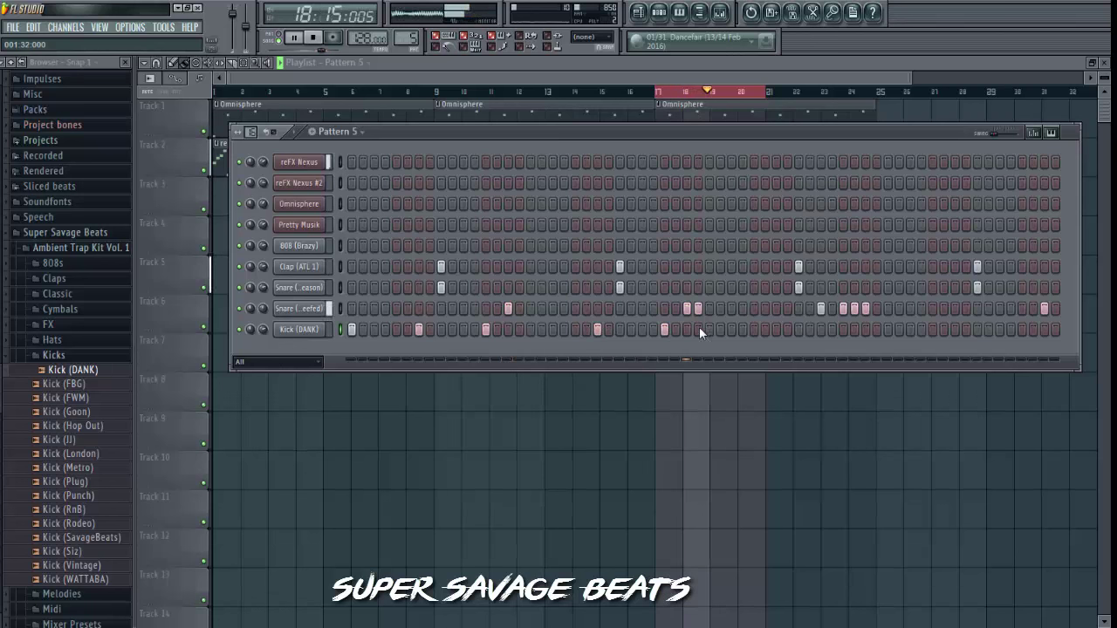
{"action": "left_click", "coordinate": [709, 329]}
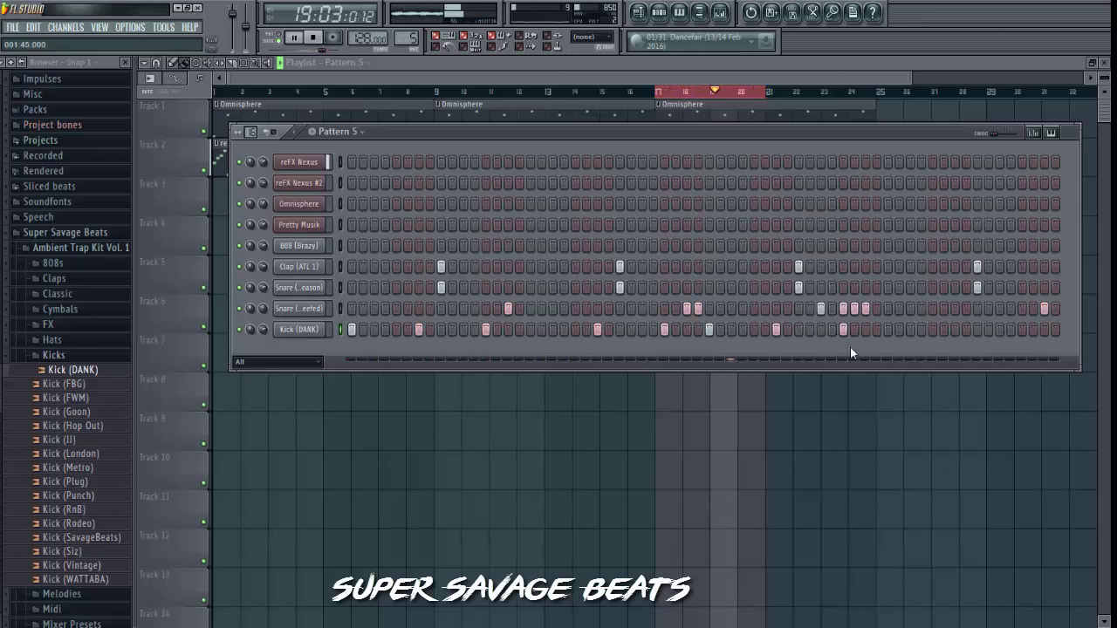
{"action": "left_click", "coordinate": [910, 329]}
{"action": "left_click", "coordinate": [932, 329]}
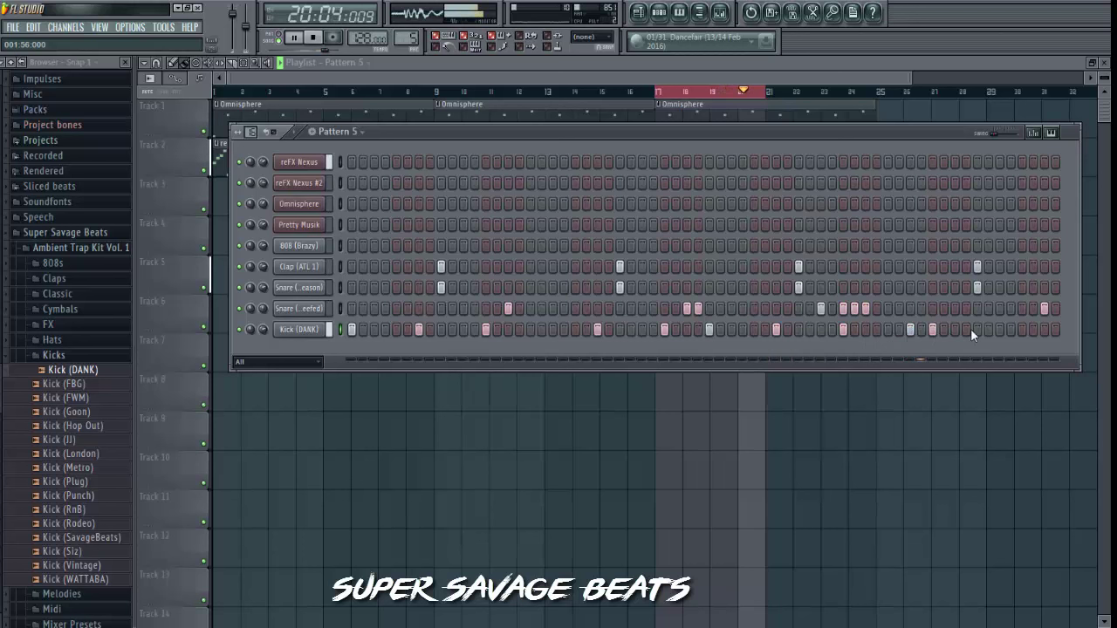
{"action": "left_click", "coordinate": [1021, 329]}
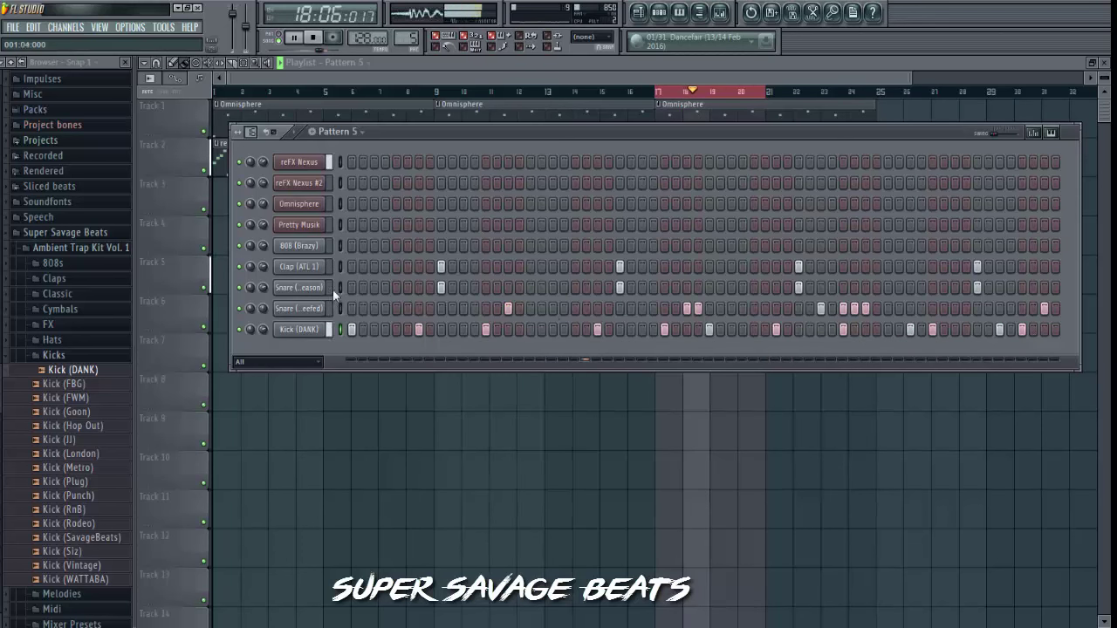
{"action": "mouse_move", "coordinate": [261, 299]}
{"action": "left_mouse_down"}
{"action": "mouse_move", "coordinate": [260, 312]}
{"action": "mouse_move", "coordinate": [262, 295]}
{"action": "left_mouse_up"}
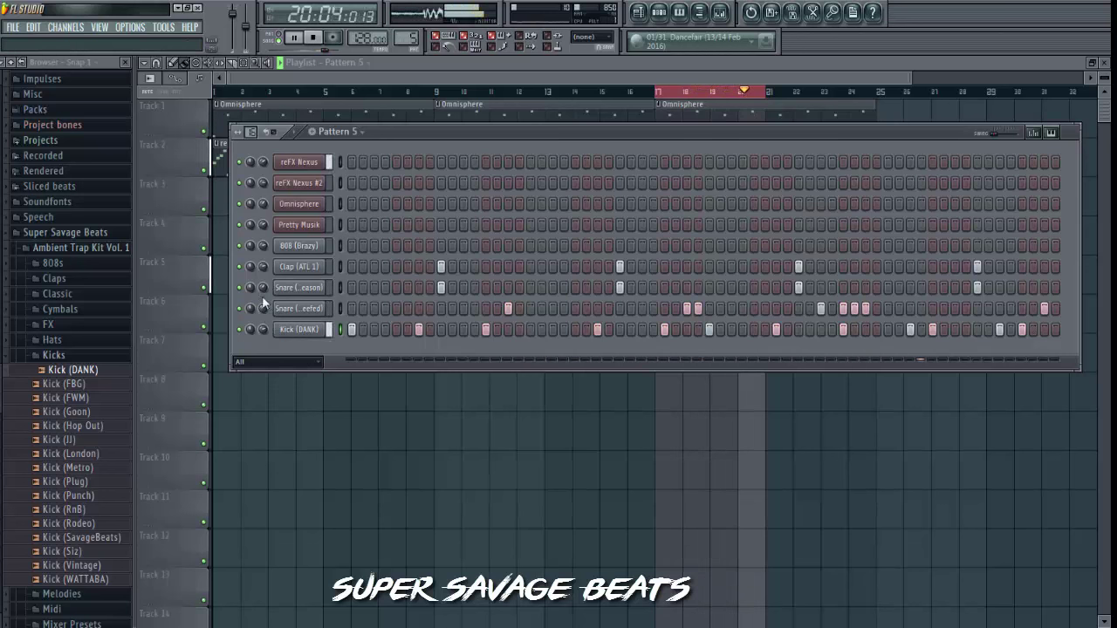
{"action": "left_click", "coordinate": [105, 358]}
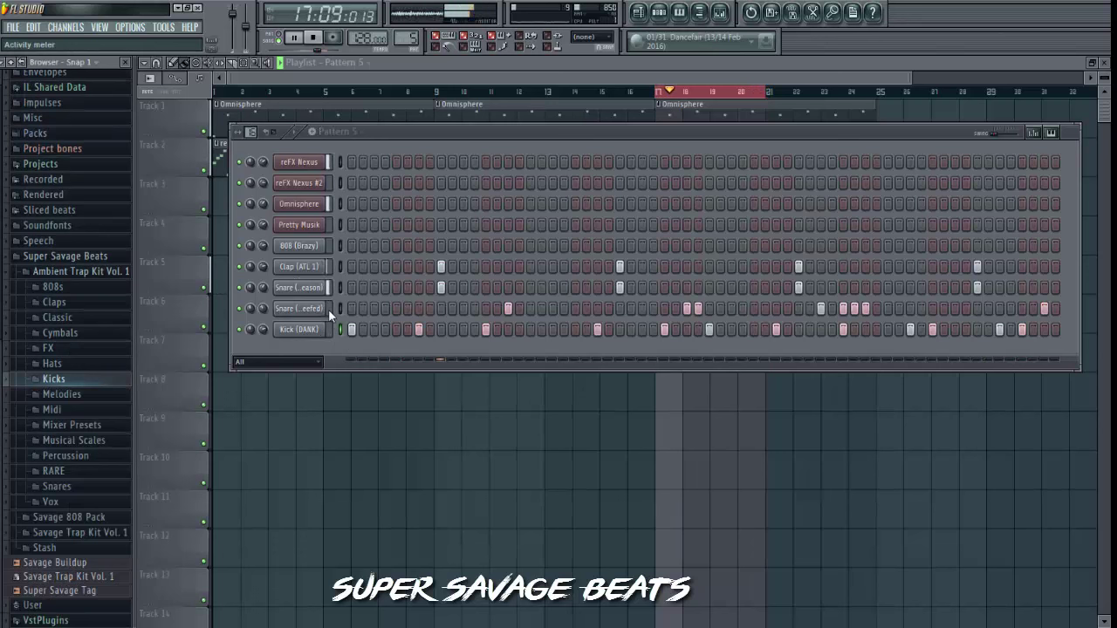
{"action": "key", "text": "ctrl+c"}
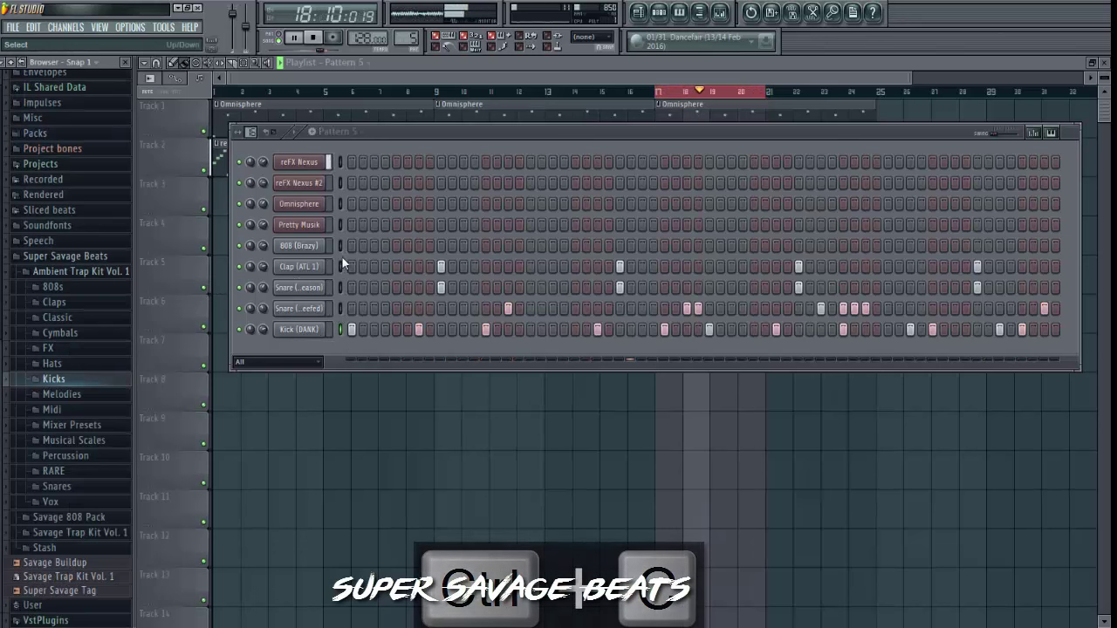
{"action": "left_click", "coordinate": [340, 244]}
{"action": "key", "text": "ctrl+v"}
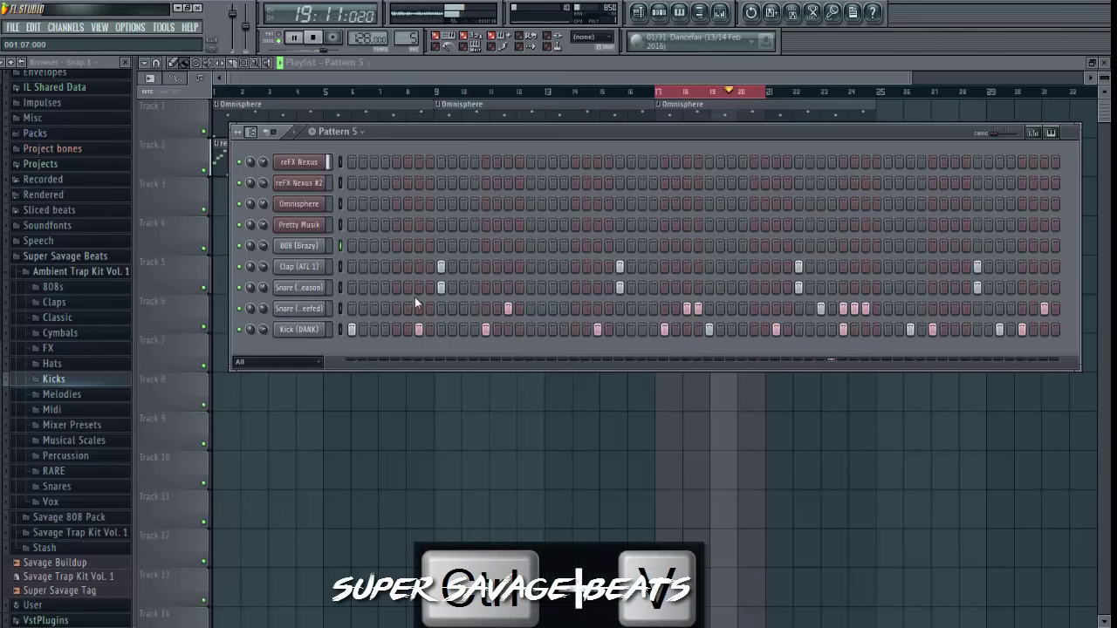
Copy the Kick (DANK) step pattern onto the 808 (Brazy) channel.
{"action": "left_click", "coordinate": [337, 329]}
{"action": "key", "text": "ctrl+c"}
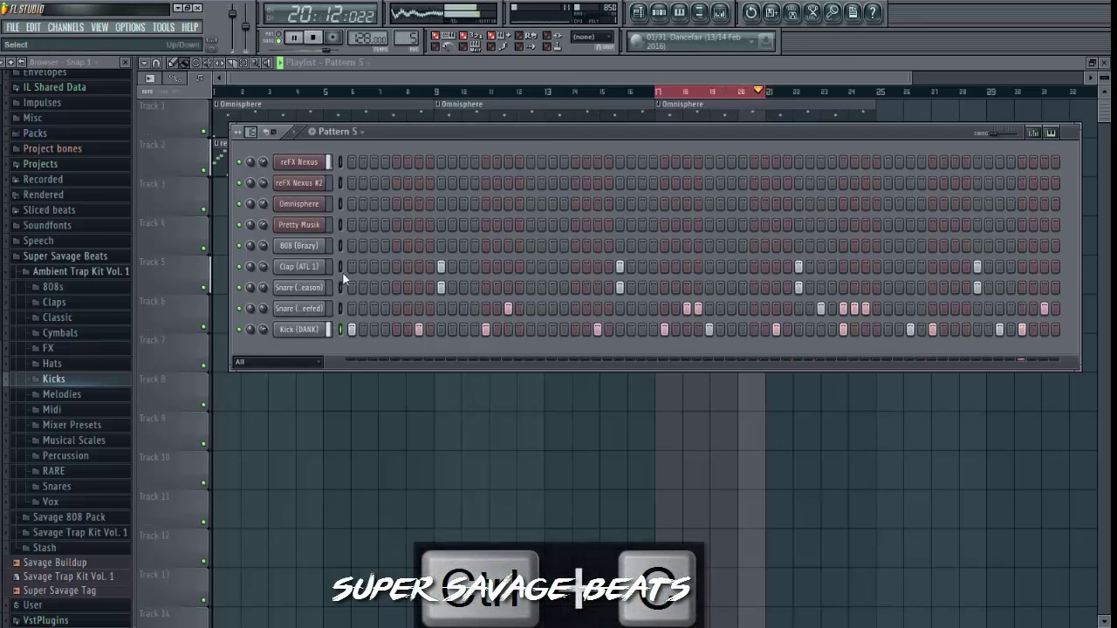
{"action": "left_click", "coordinate": [340, 245]}
{"action": "key", "text": "ctrl+v"}
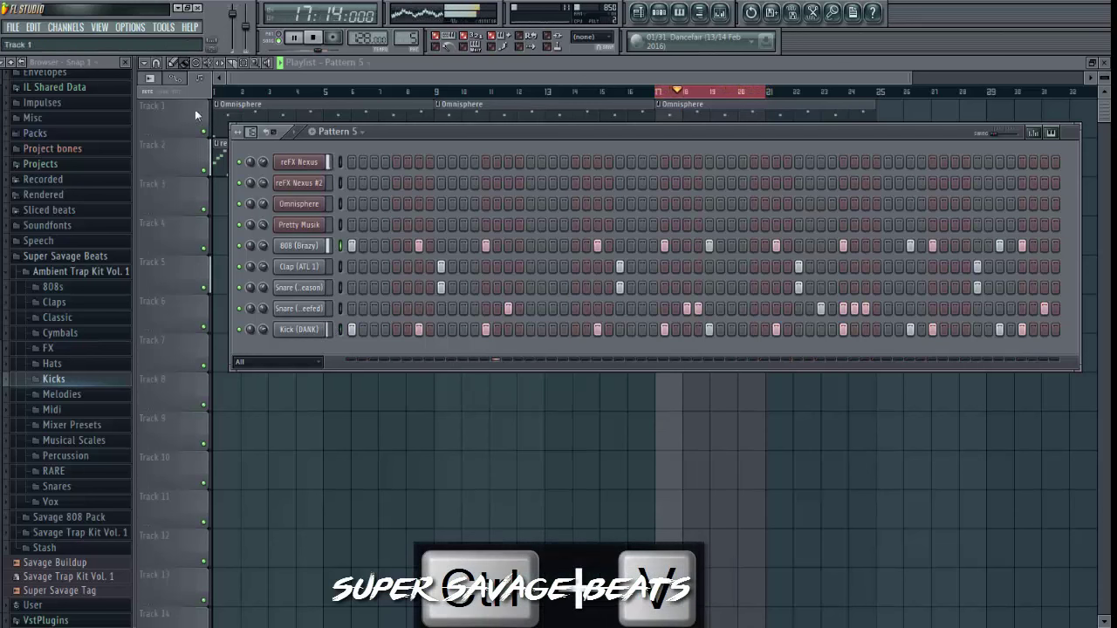
Hide the browser, open the 808 (Brazy) steps in the piano roll and transpose all notes down to A4.
{"action": "left_click", "coordinate": [124, 62]}
{"action": "left_click", "coordinate": [175, 247]}
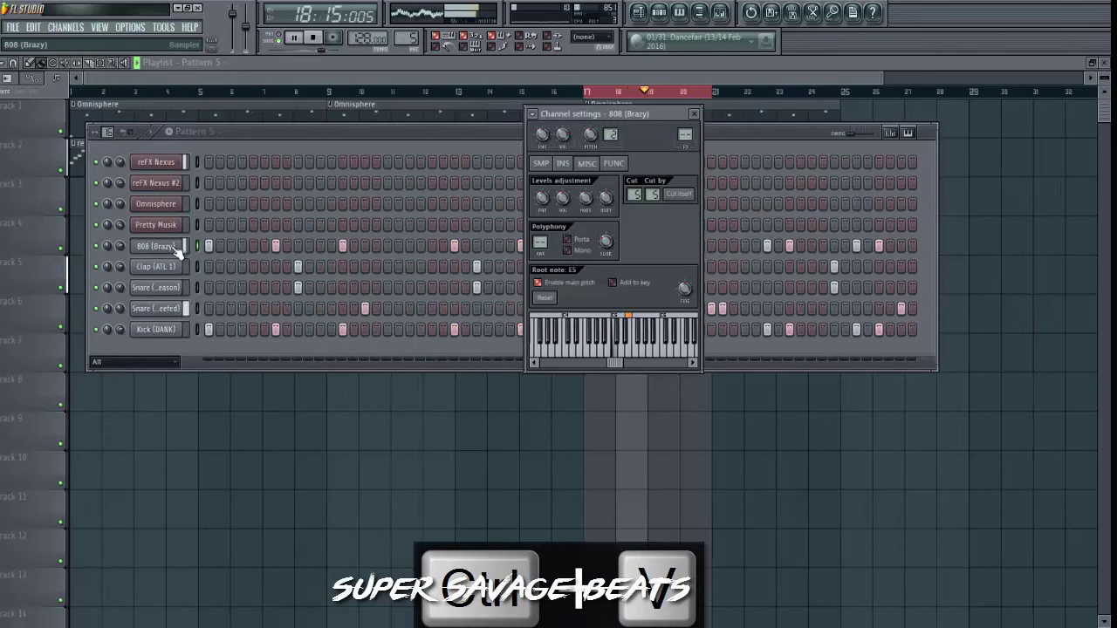
{"action": "right_click", "coordinate": [179, 249]}
{"action": "left_click", "coordinate": [228, 254]}
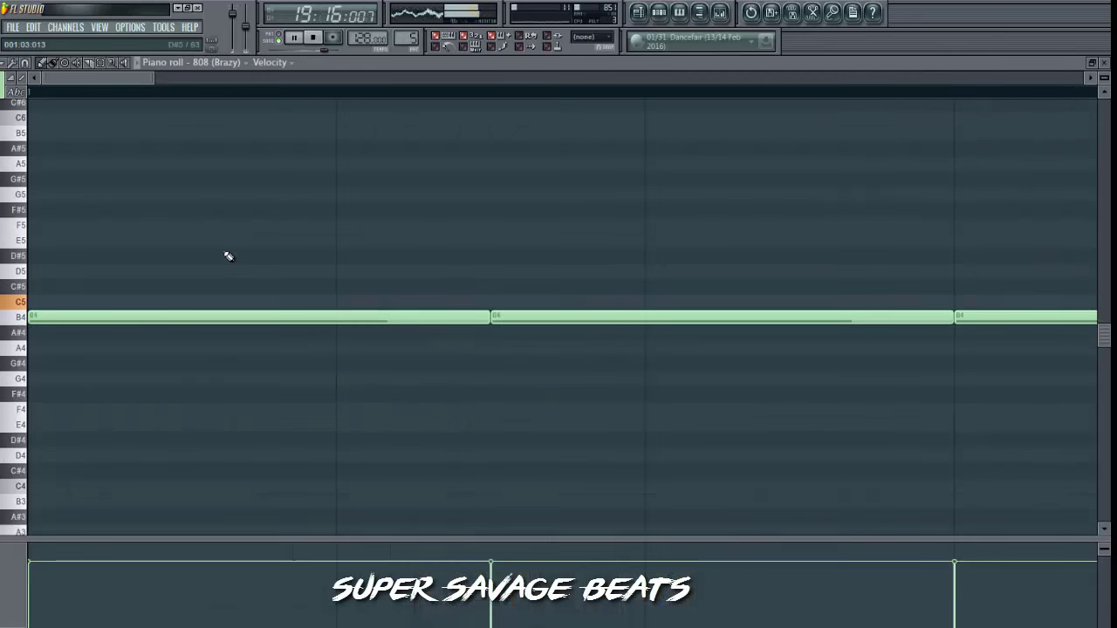
{"action": "key", "text": "shift+Down"}
{"action": "key", "text": "shift+Down"}
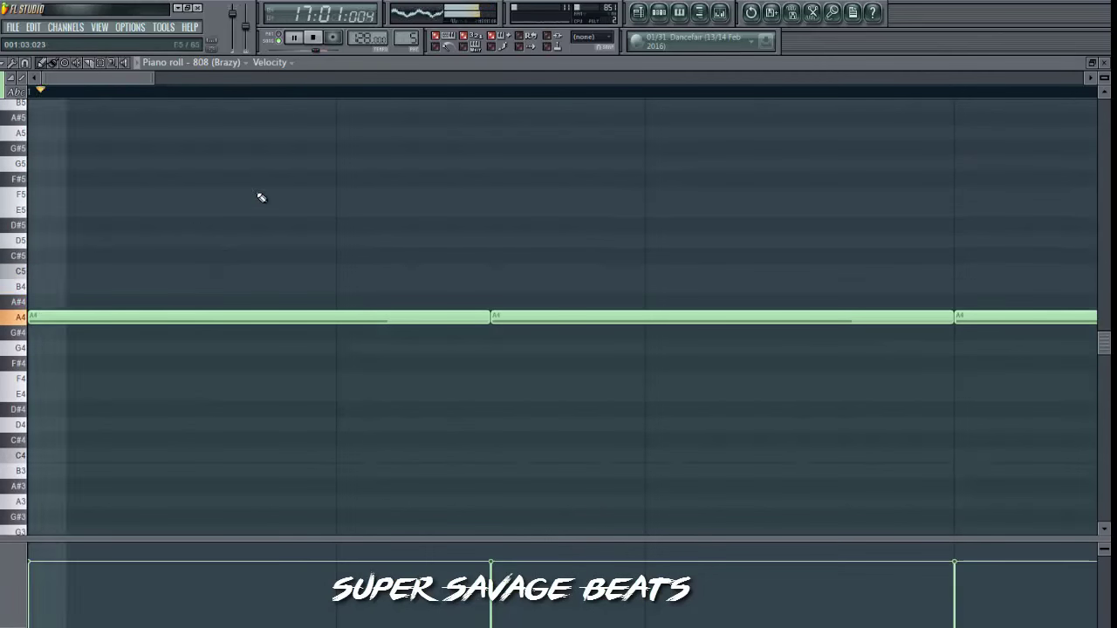
{"action": "scroll", "coordinate": [250, 97], "scroll_direction": "down", "scroll_amount": 3}
{"action": "scroll", "coordinate": [251, 95], "scroll_direction": "down", "scroll_amount": 2}
Select all step sequencer channels and link them to consecutive mixer tracks starting from Insert 1.
{"action": "left_click", "coordinate": [561, 33]}
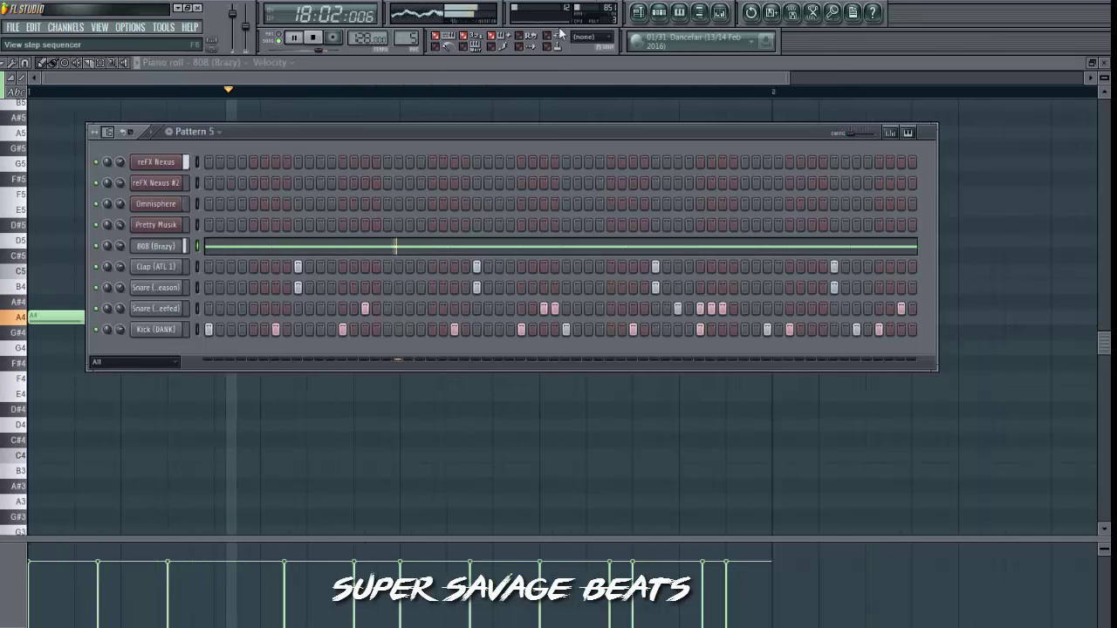
{"action": "key", "text": "ctrl+a"}
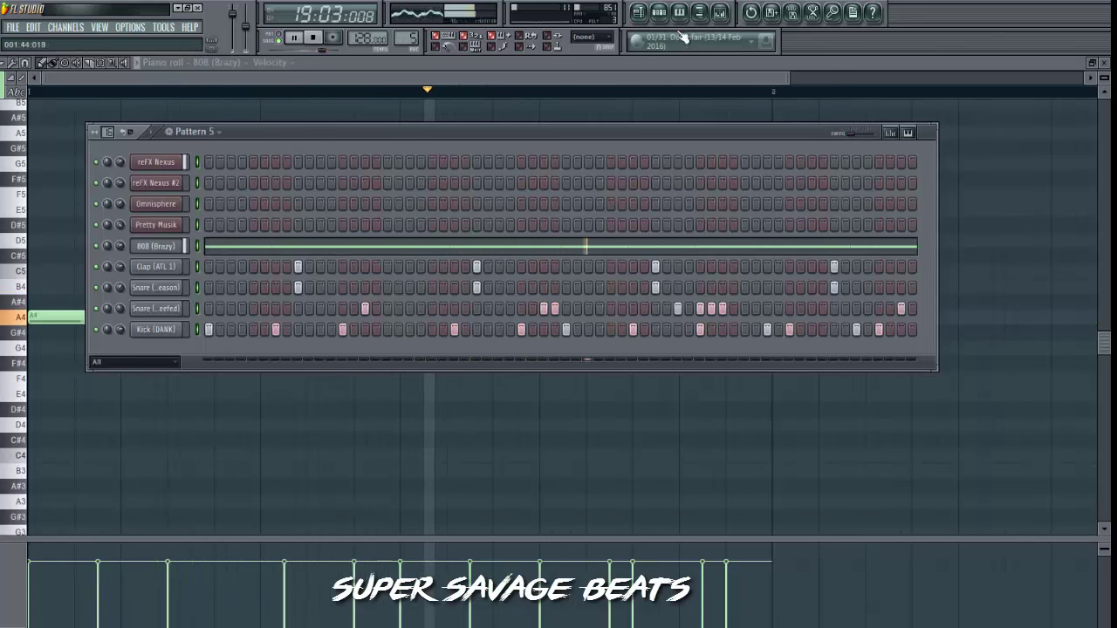
{"action": "left_click", "coordinate": [720, 12]}
{"action": "right_click", "coordinate": [92, 196]}
{"action": "mouse_move", "coordinate": [157, 254]}
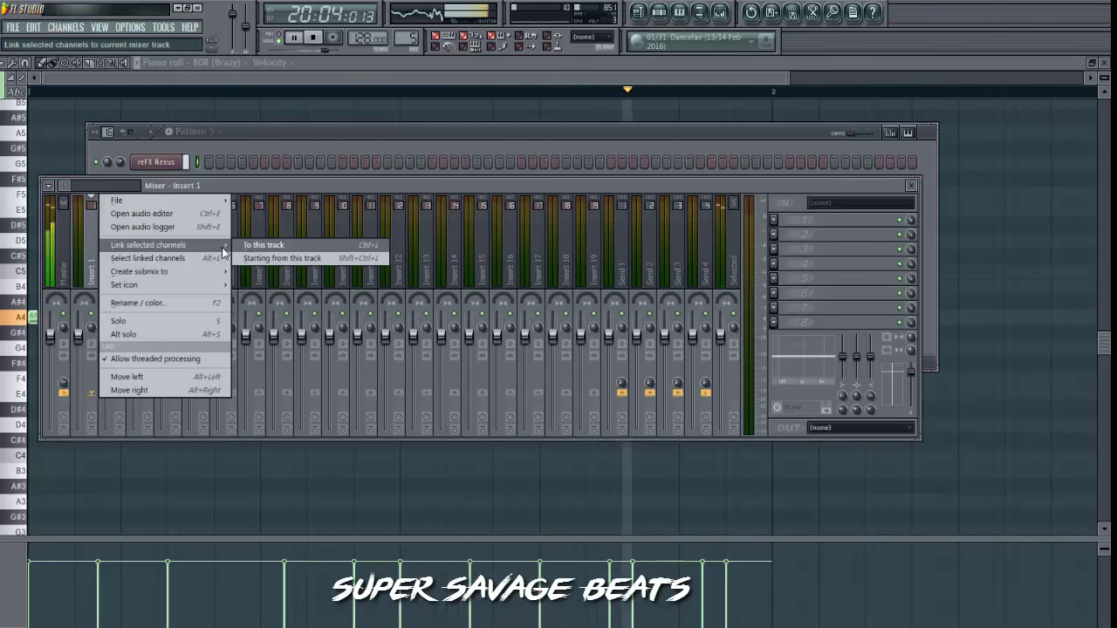
{"action": "left_click", "coordinate": [271, 243]}
{"action": "right_click", "coordinate": [96, 197]}
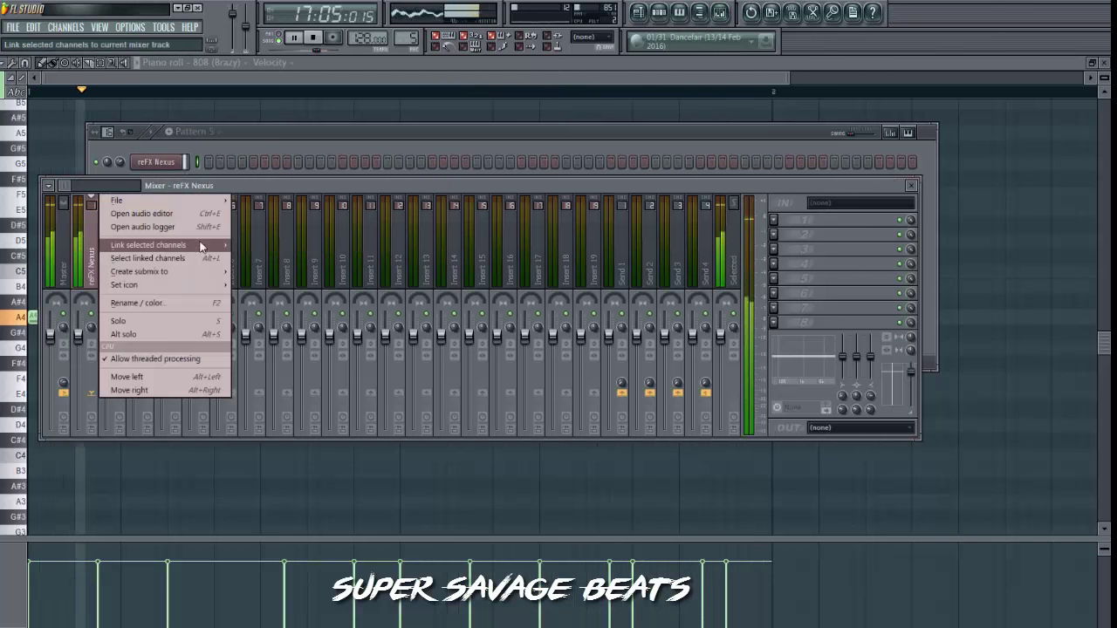
{"action": "left_click", "coordinate": [274, 264]}
Go through the mixer tracks for Omnisphere, 808 (Brazy), Clap (ATL 1), Snare (Zay Beefed) and Kick (DANK).
{"action": "left_click", "coordinate": [136, 278]}
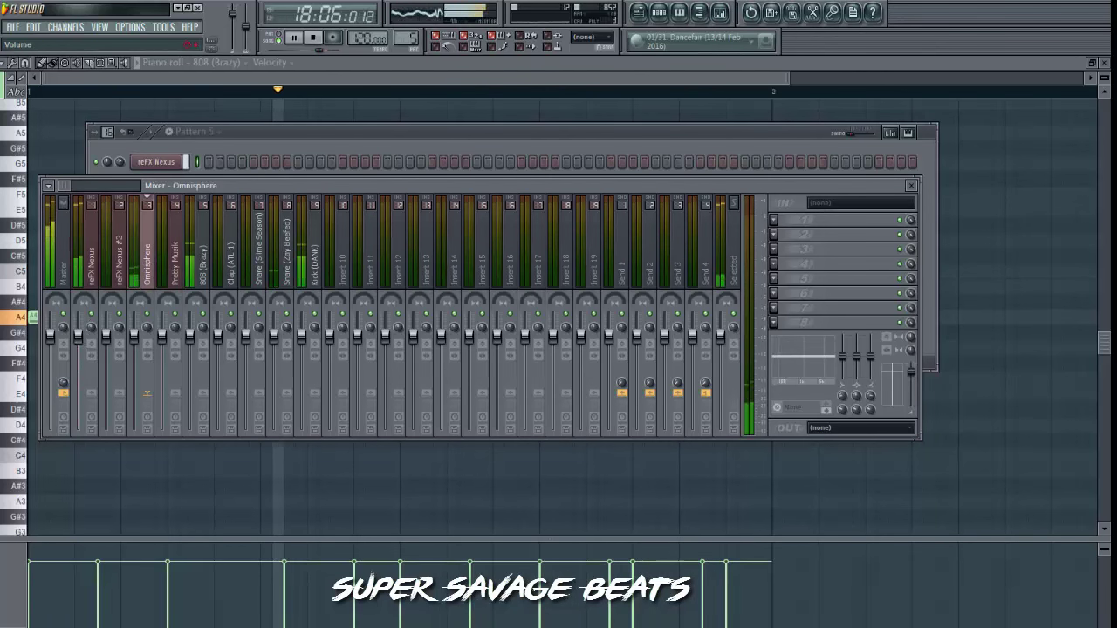
{"action": "left_click", "coordinate": [204, 276]}
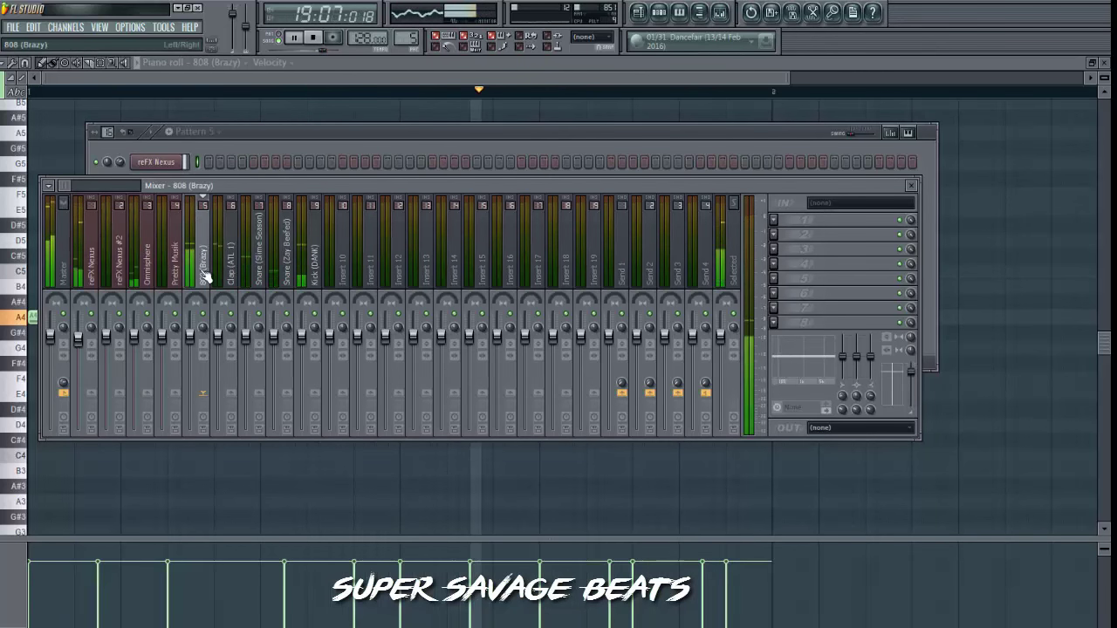
{"action": "left_click", "coordinate": [230, 270]}
{"action": "left_click", "coordinate": [287, 269]}
{"action": "left_click", "coordinate": [314, 270]}
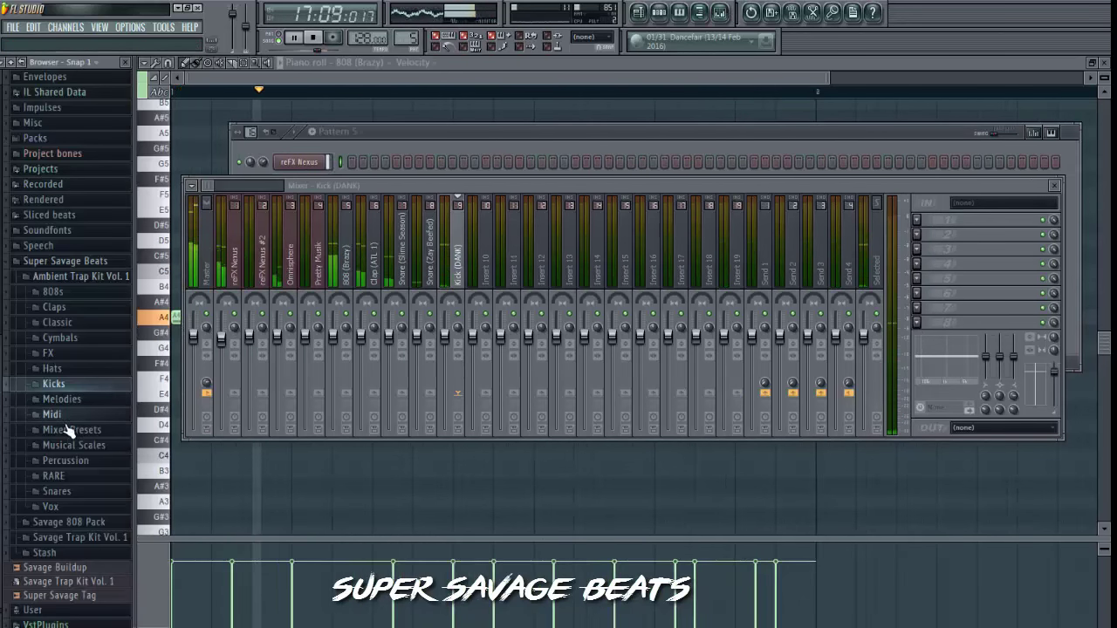
Apply the Hard Kick (DANK) mixer preset to the Kick (DANK) track and lower that track's volume.
{"action": "left_click", "coordinate": [70, 429]}
{"action": "left_click_drag", "start_coordinate": [77, 411], "coordinate": [355, 307]}
{"action": "left_click_drag", "start_coordinate": [460, 276], "coordinate": [463, 277]}
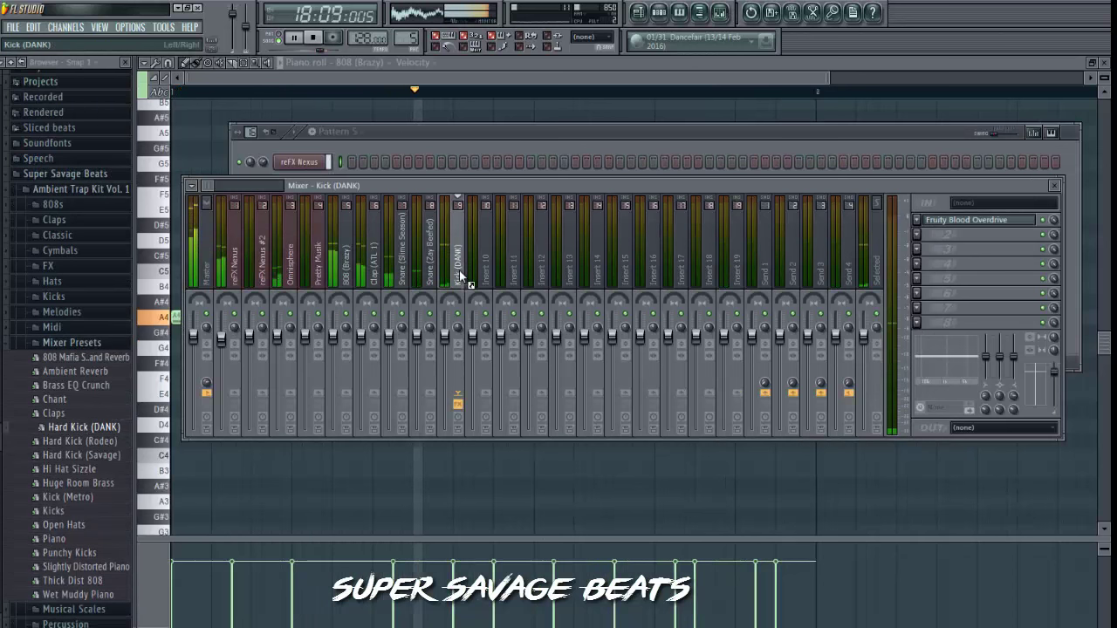
{"action": "left_click", "coordinate": [88, 342]}
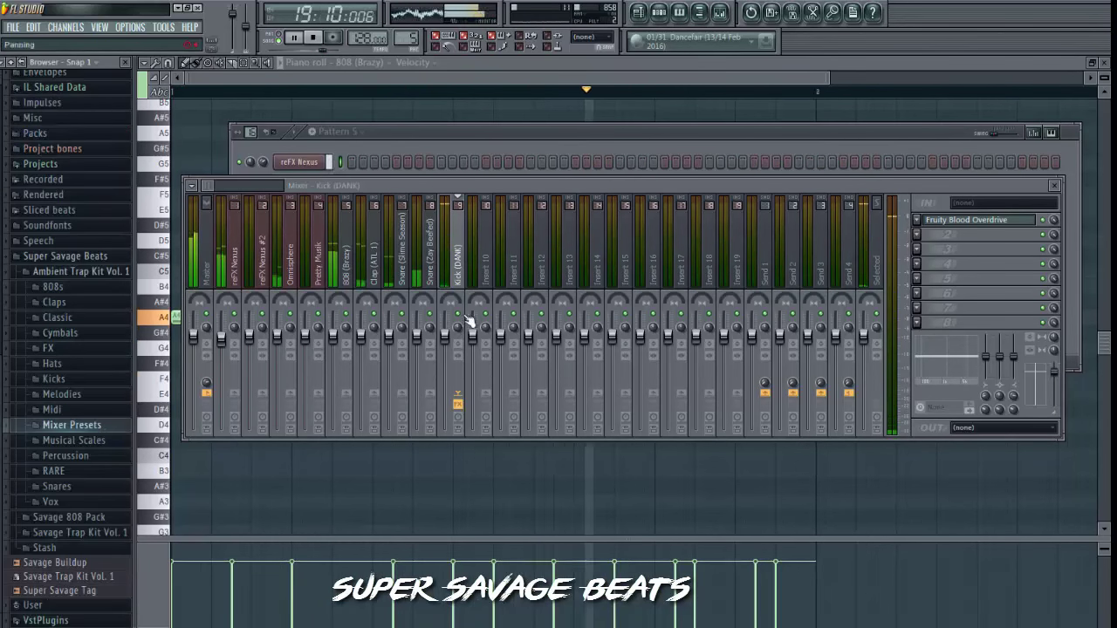
{"action": "left_click_drag", "start_coordinate": [444, 328], "coordinate": [444, 340]}
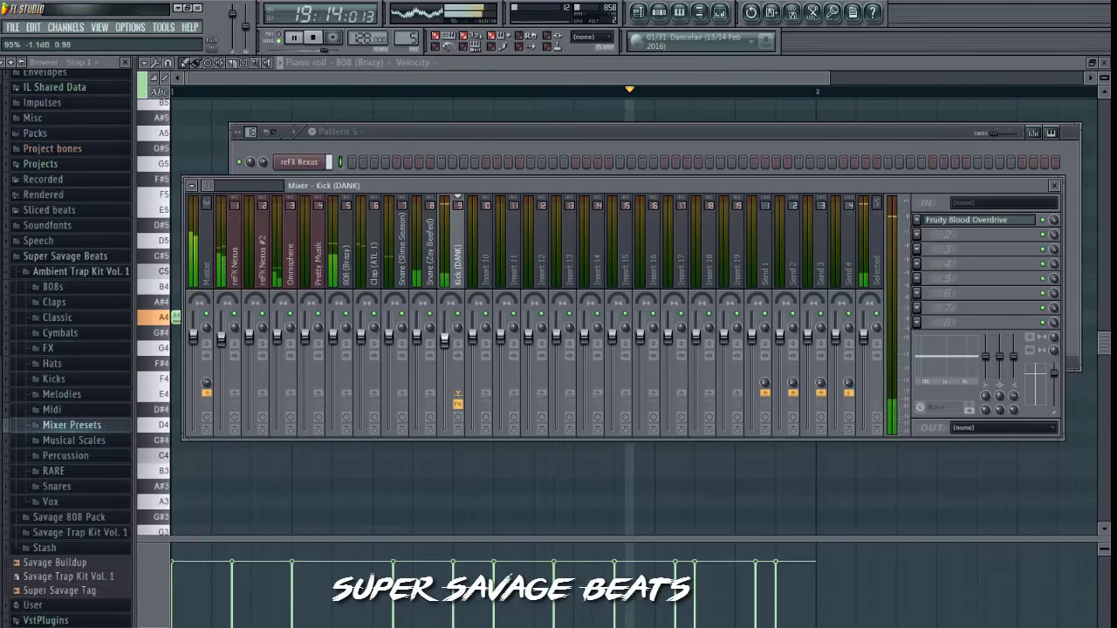
Add Fruity Parametric EQ 2 to the kick track's second effect slot, boosting band 2 slightly and cutting bands 1 and 4.
{"action": "left_click", "coordinate": [921, 236]}
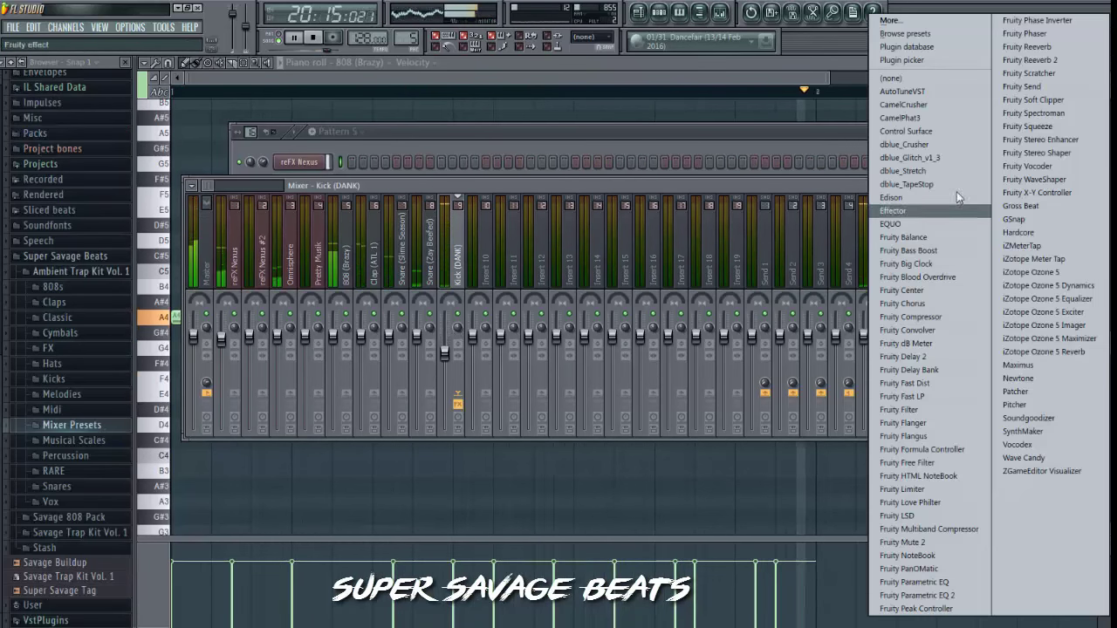
{"action": "left_click", "coordinate": [918, 596]}
{"action": "left_click_drag", "start_coordinate": [341, 300], "coordinate": [276, 294]}
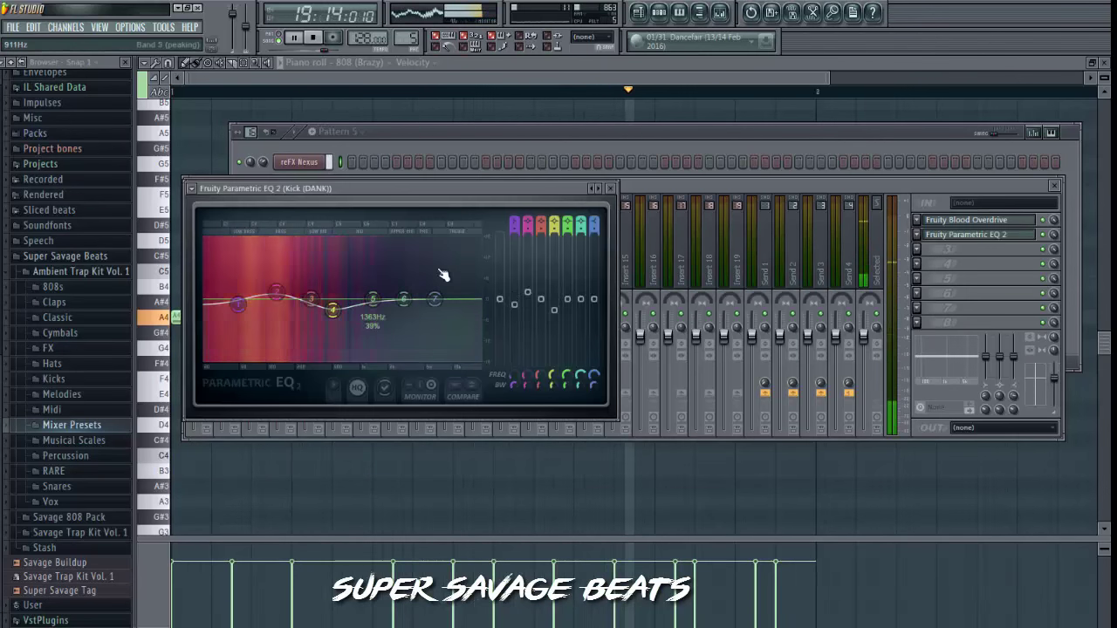
{"action": "left_click", "coordinate": [972, 202]}
{"action": "left_click", "coordinate": [1055, 186]}
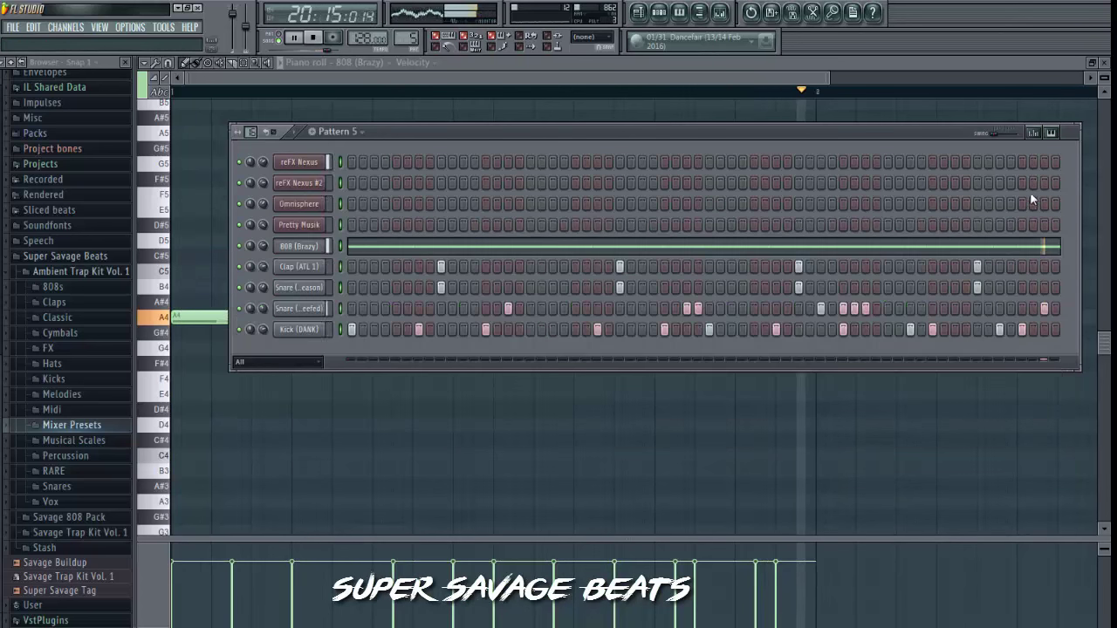
Add the Open Hat (SlimeSeason) sample as a new channel below Kick (DANK), hide the browser and return to the step sequencer.
{"action": "left_click", "coordinate": [70, 364]}
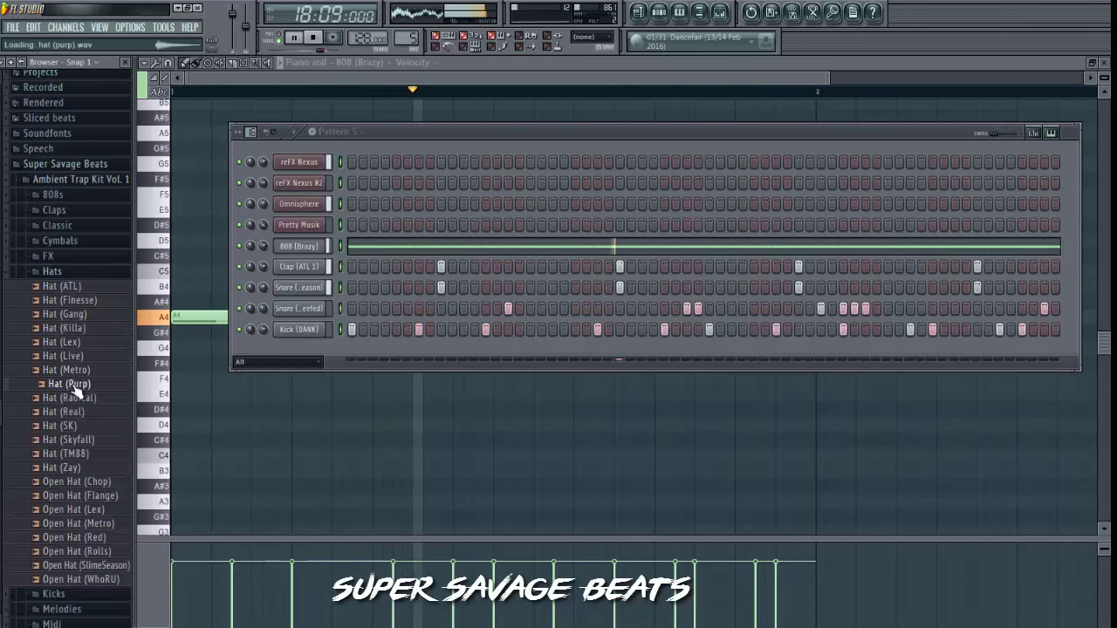
{"action": "left_click", "coordinate": [93, 565]}
{"action": "left_click_drag", "start_coordinate": [285, 349], "coordinate": [286, 351]}
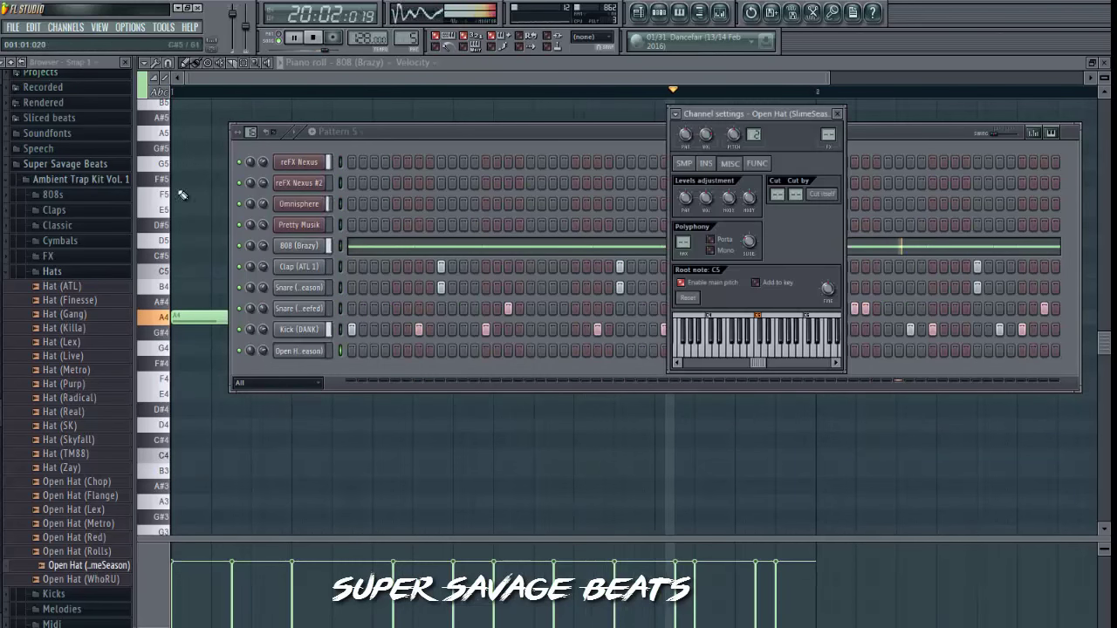
{"action": "key", "text": "F7"}
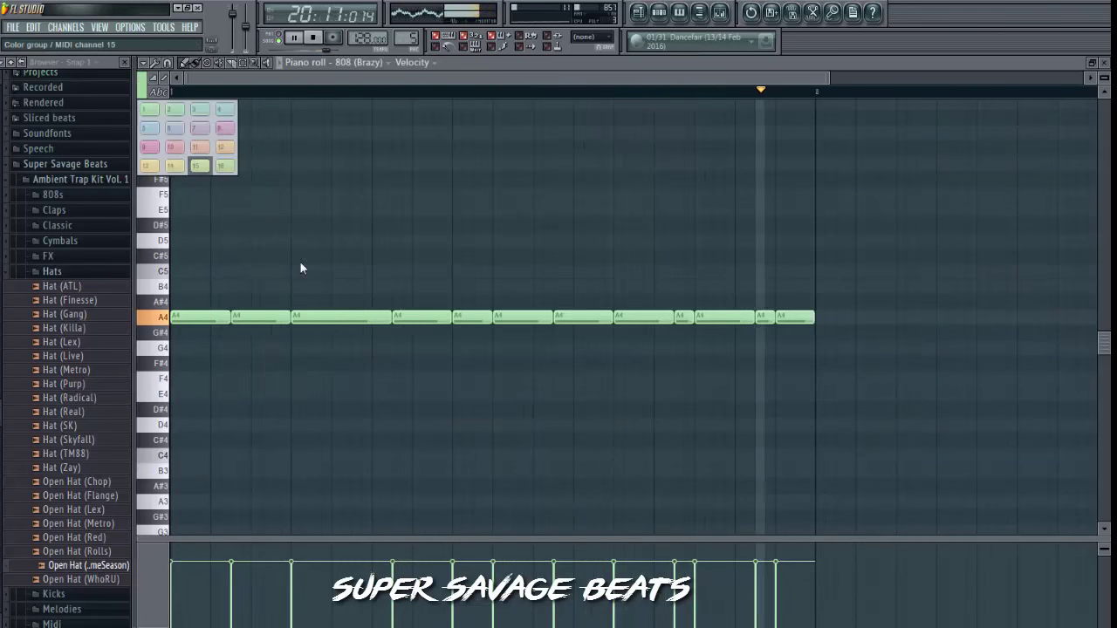
{"action": "left_click", "coordinate": [126, 64]}
{"action": "key", "text": "F6"}
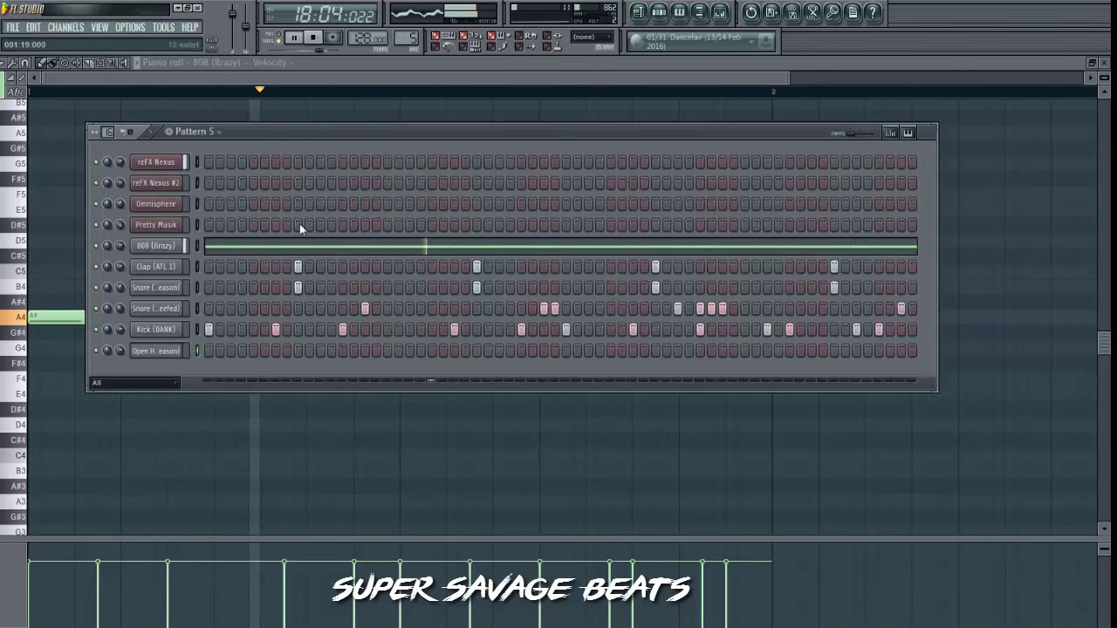
Program the open hat channel with hits on steps 15, 31, 47 and 59.
{"action": "left_click", "coordinate": [294, 41]}
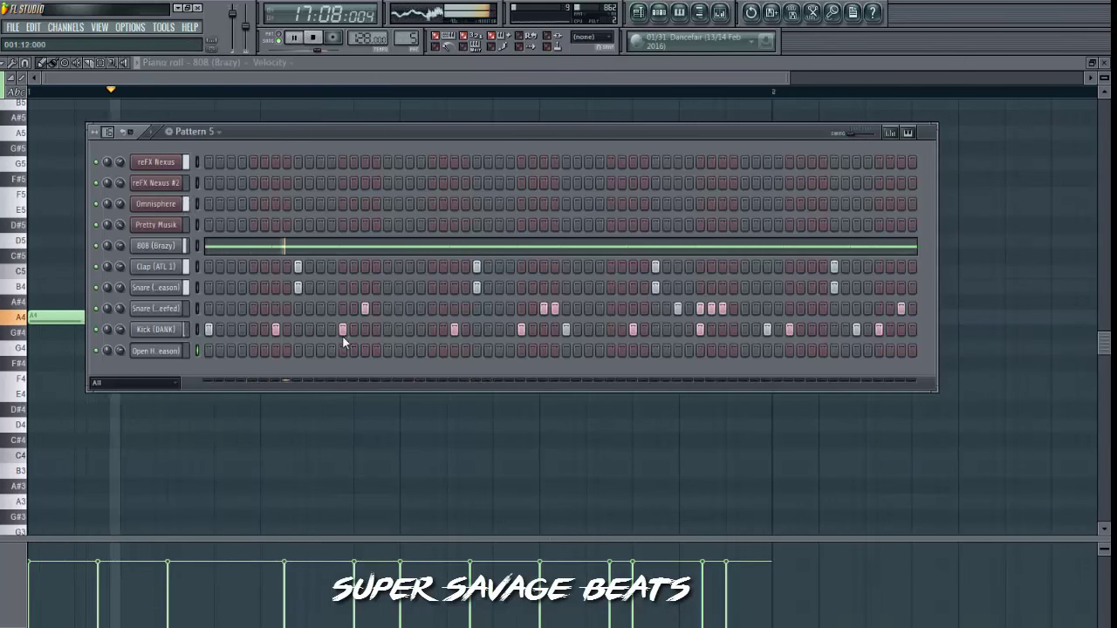
{"action": "left_click", "coordinate": [543, 350]}
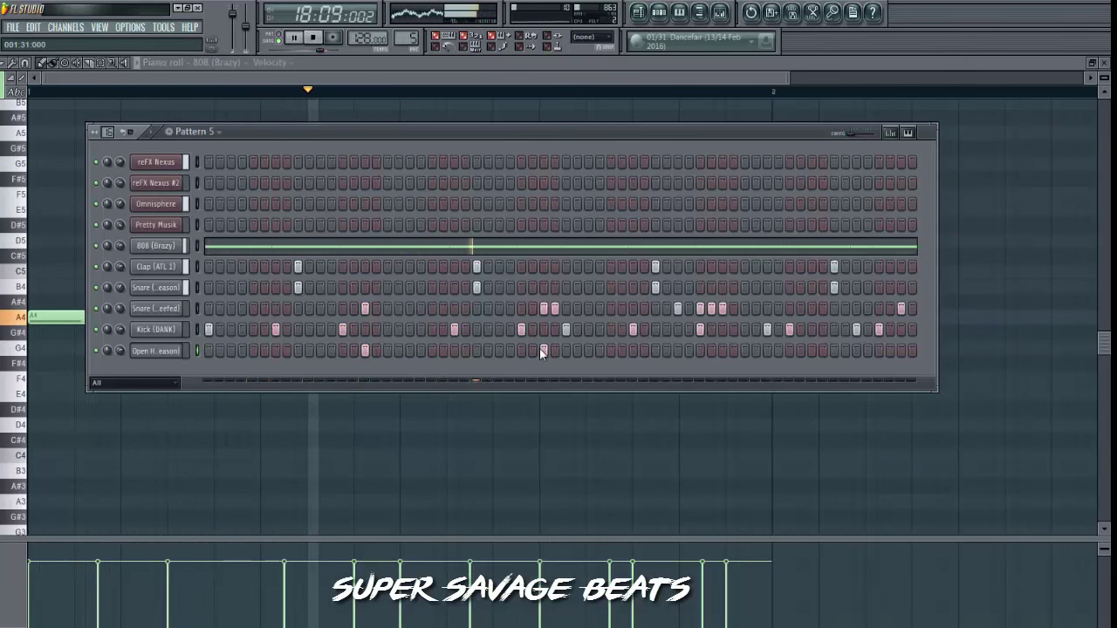
{"action": "left_click", "coordinate": [723, 351]}
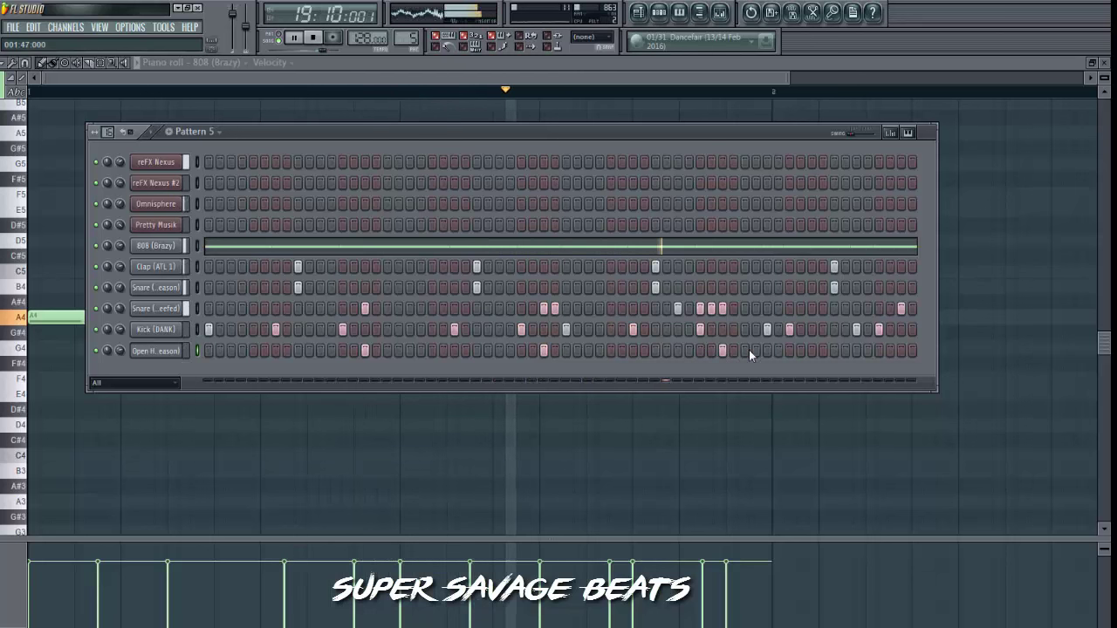
{"action": "left_click", "coordinate": [856, 351]}
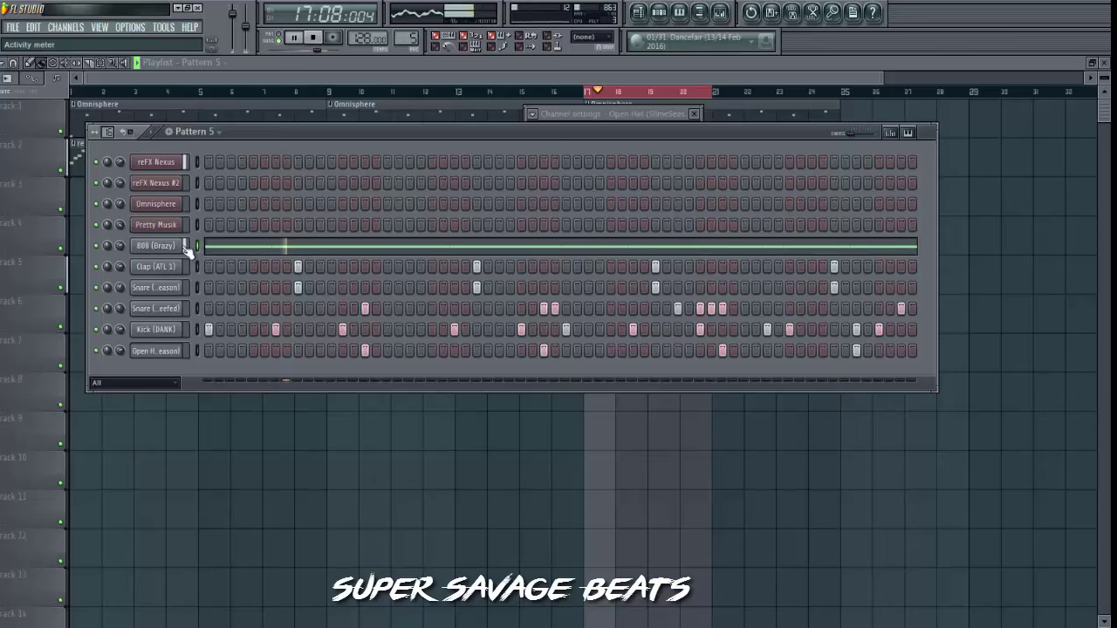
Open the 808 (Brazy) channel in the piano roll and raise its third note to F5.
{"action": "right_click", "coordinate": [187, 247]}
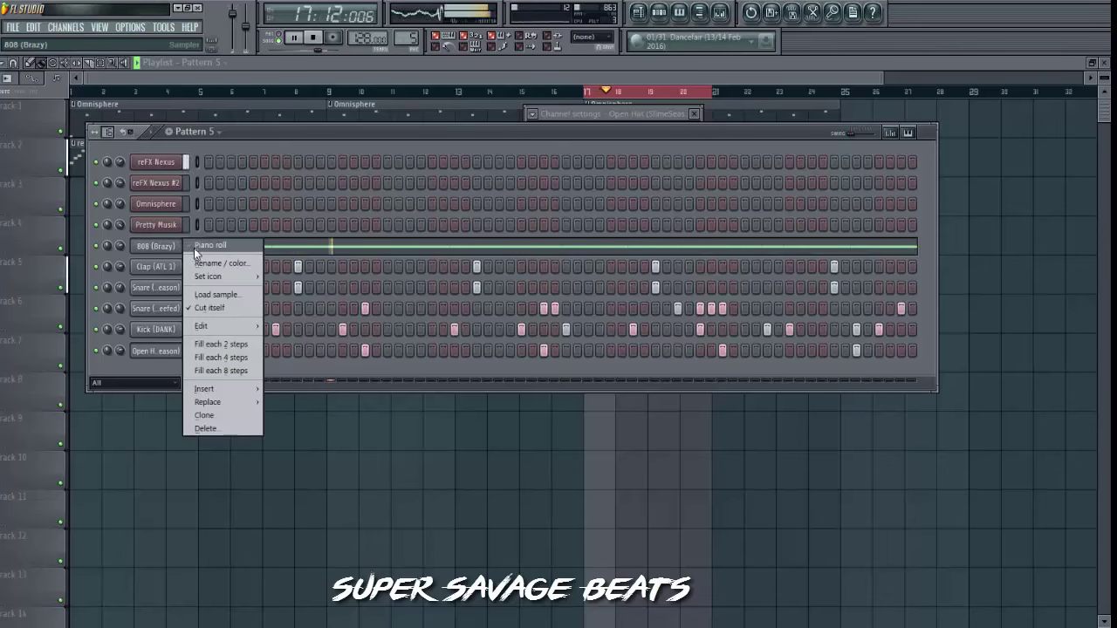
{"action": "left_click", "coordinate": [218, 243]}
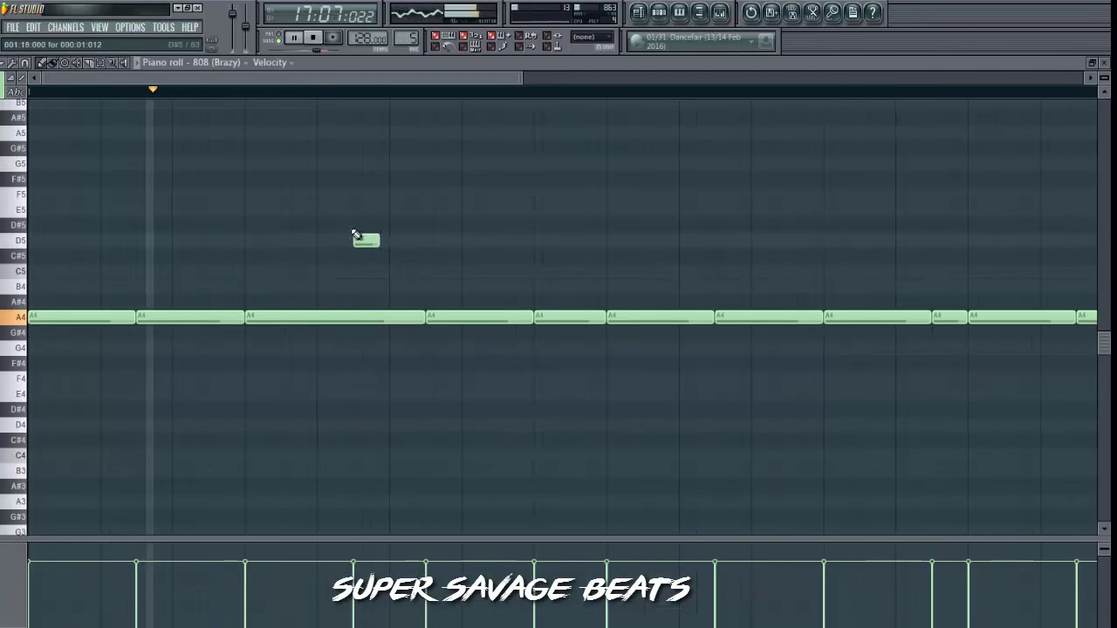
{"action": "left_click", "coordinate": [295, 291]}
{"action": "left_click_drag", "start_coordinate": [296, 290], "coordinate": [291, 194]}
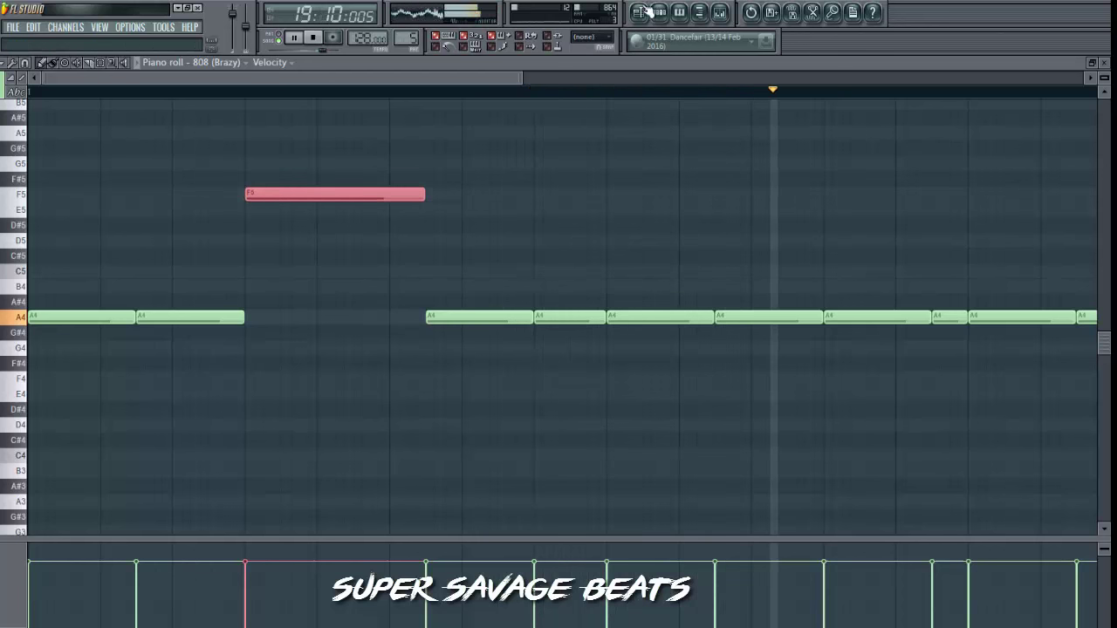
{"action": "key", "text": "F6"}
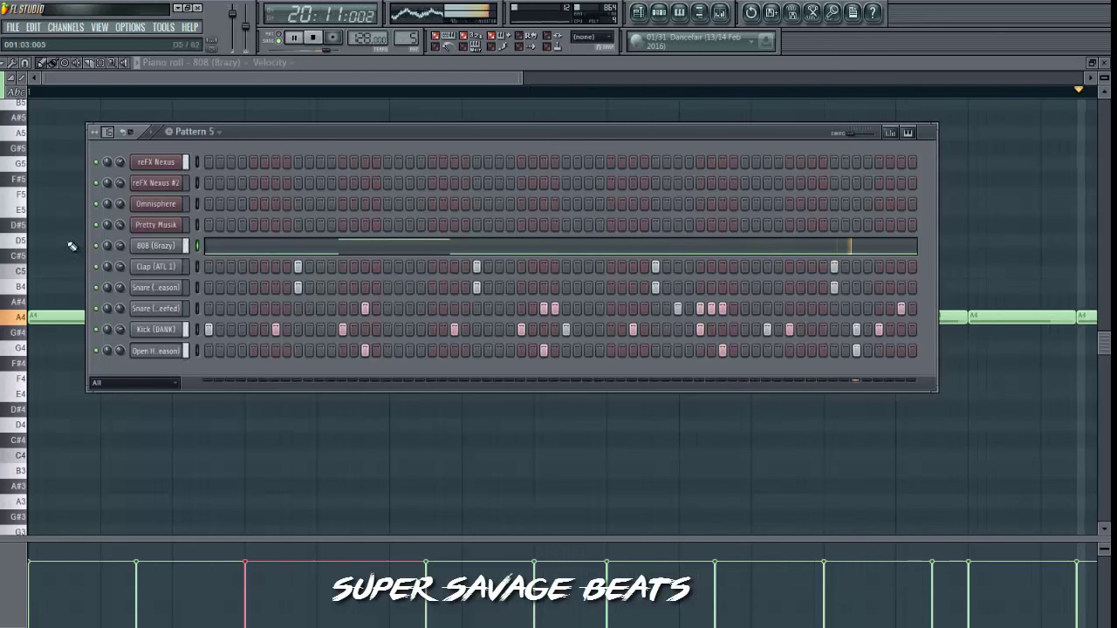
{"action": "key", "text": "F6"}
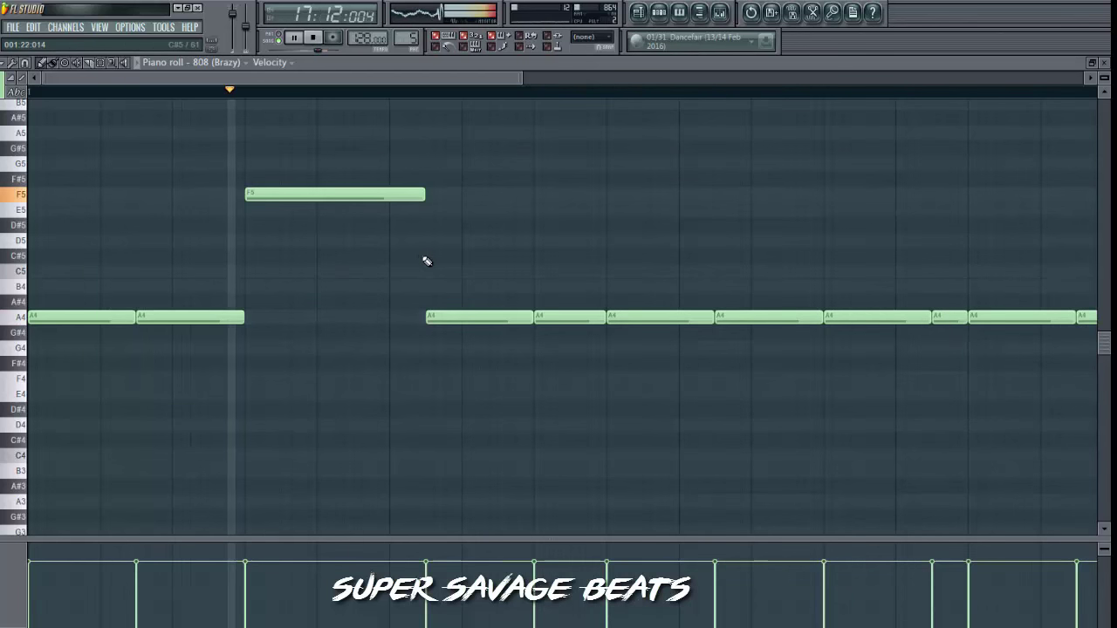
Try the fourth 808 note at D5 and return it to A4.
{"action": "left_click_drag", "start_coordinate": [494, 319], "coordinate": [495, 229]}
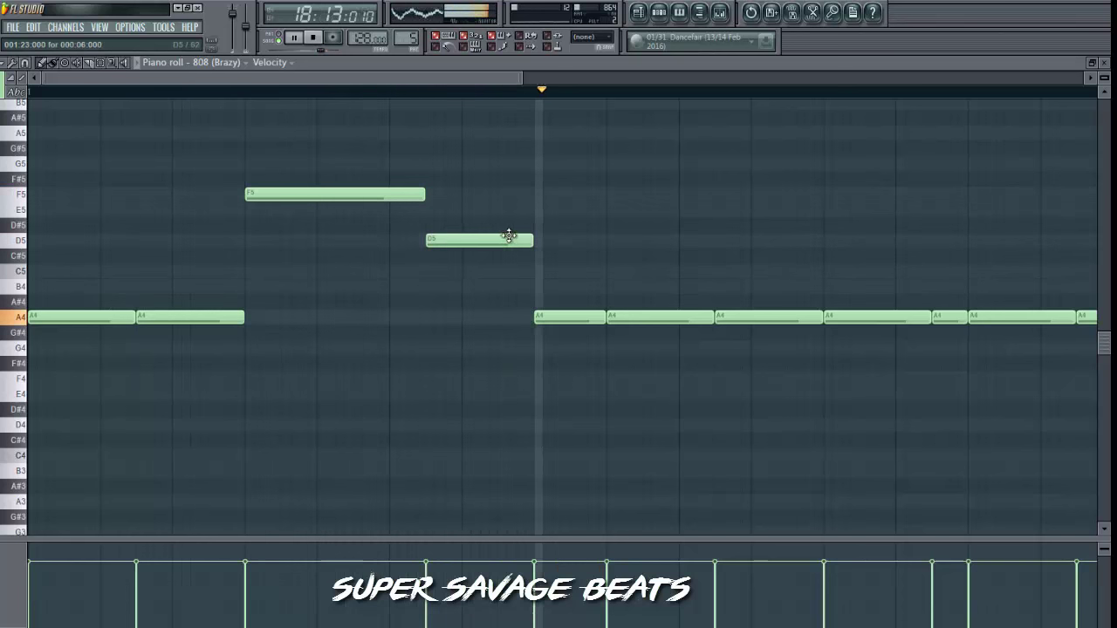
{"action": "scroll", "coordinate": [437, 102], "scroll_direction": "down", "scroll_amount": 2}
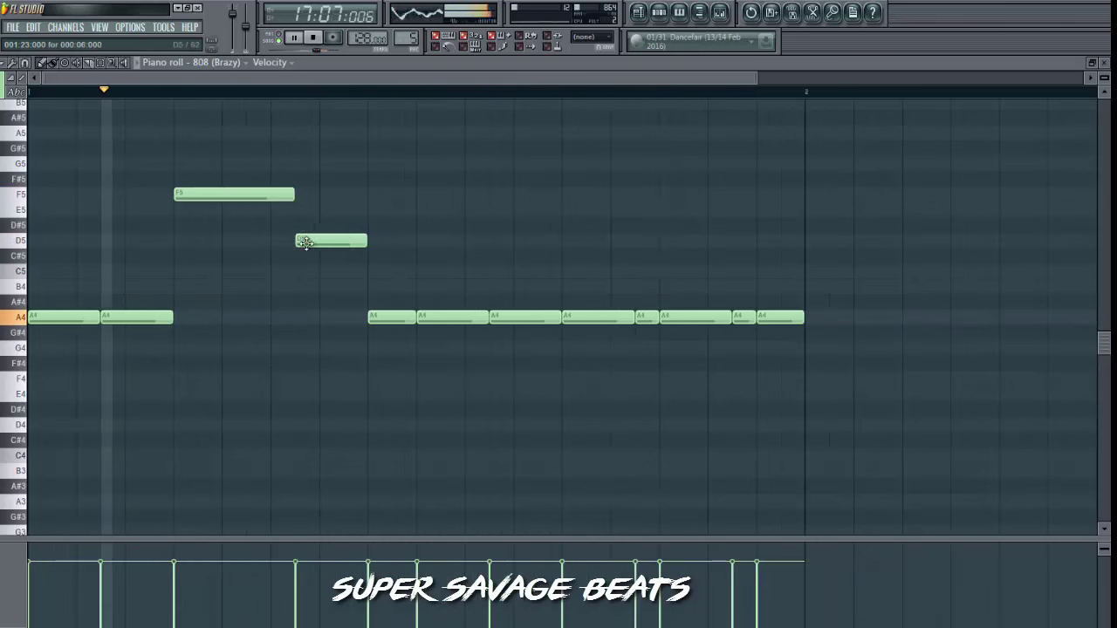
{"action": "left_click_drag", "start_coordinate": [300, 240], "coordinate": [304, 321]}
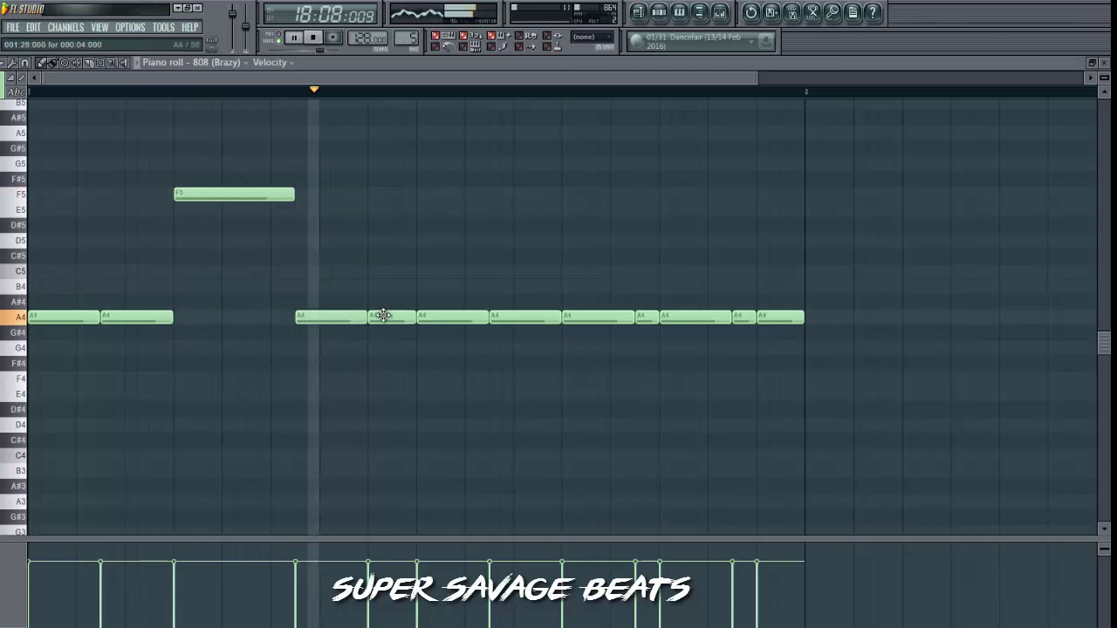
Raise the fifth 808 note to B4 and delete the stray notes placed while auditioning pitches.
{"action": "left_click_drag", "start_coordinate": [378, 315], "coordinate": [382, 285]}
{"action": "left_click", "coordinate": [343, 229]}
{"action": "right_click", "coordinate": [345, 227]}
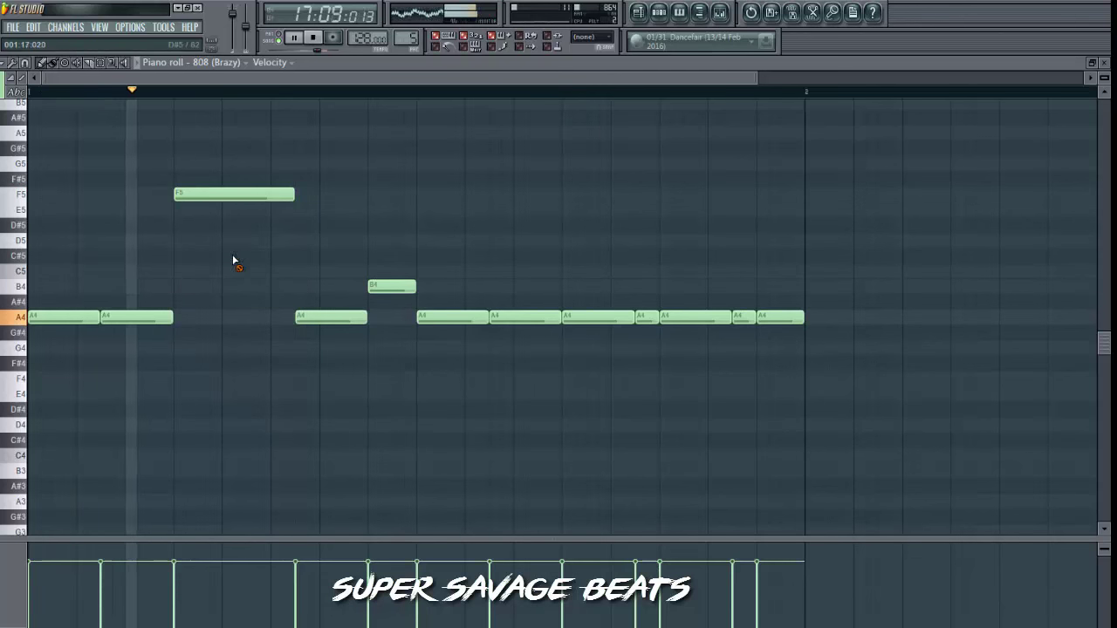
{"action": "left_click", "coordinate": [461, 286]}
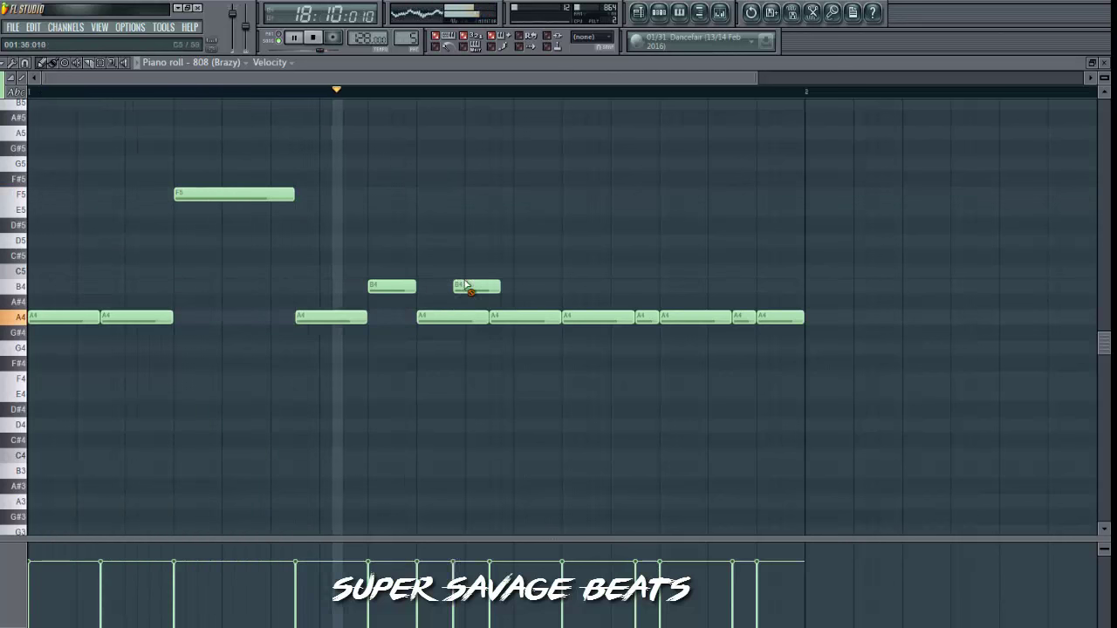
{"action": "right_click", "coordinate": [471, 287]}
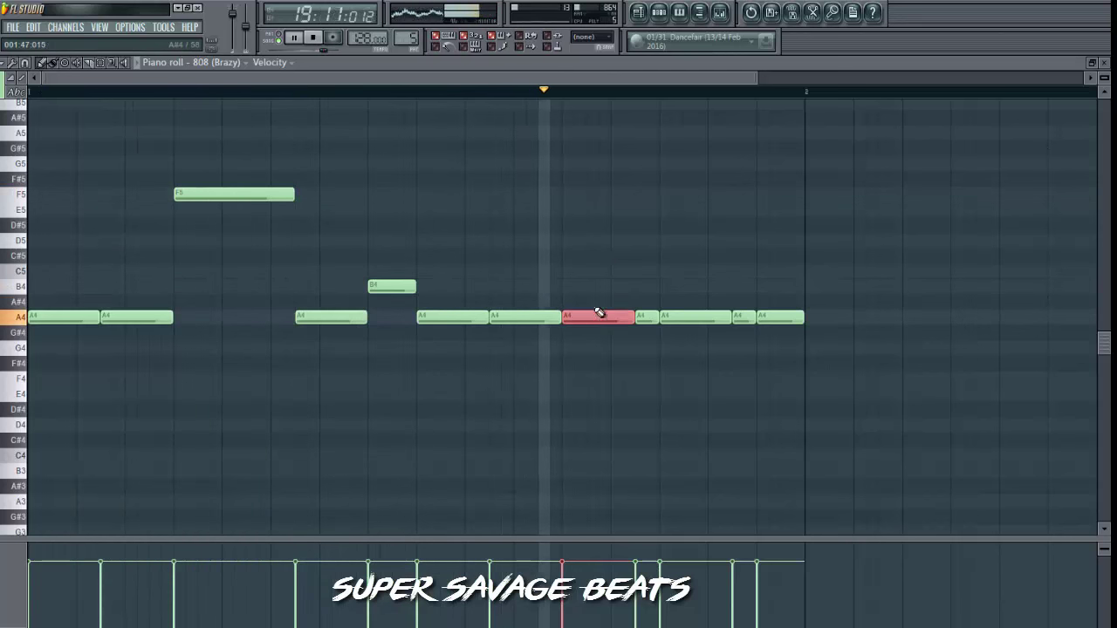
Raise the eighth 808 note to F5 and the short ninth note to E5.
{"action": "left_click", "coordinate": [588, 205]}
{"action": "right_click", "coordinate": [594, 207]}
{"action": "left_click_drag", "start_coordinate": [604, 315], "coordinate": [599, 193]}
{"action": "left_click", "coordinate": [646, 317]}
{"action": "left_click_drag", "start_coordinate": [646, 318], "coordinate": [647, 210]}
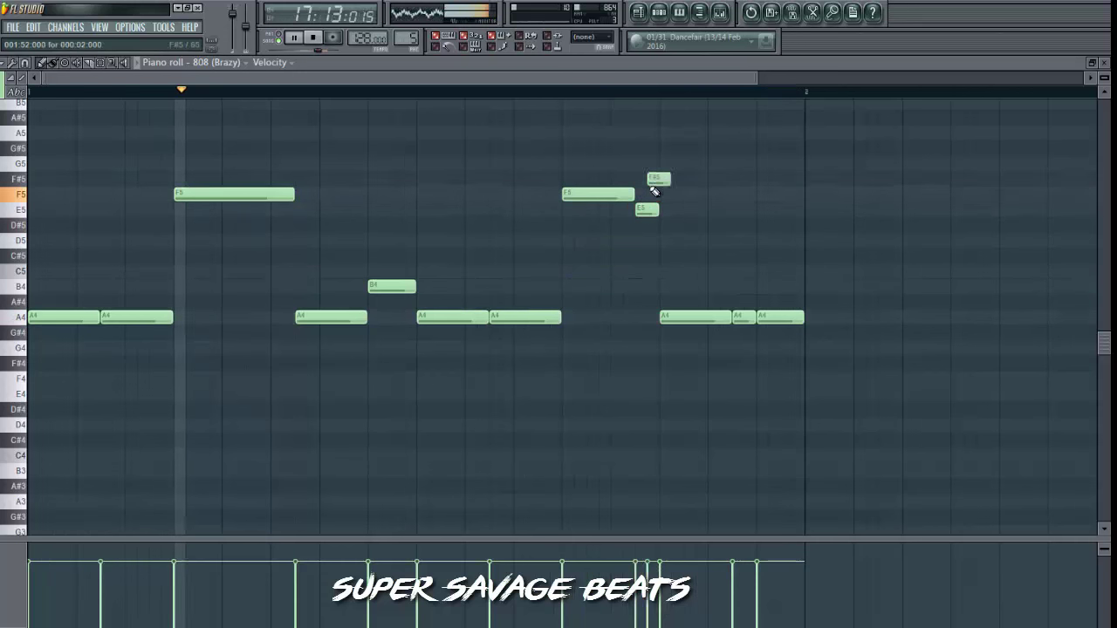
Transpose the short eleventh 808 note up an octave to A5 and raise the last note to F5.
{"action": "left_click", "coordinate": [770, 317]}
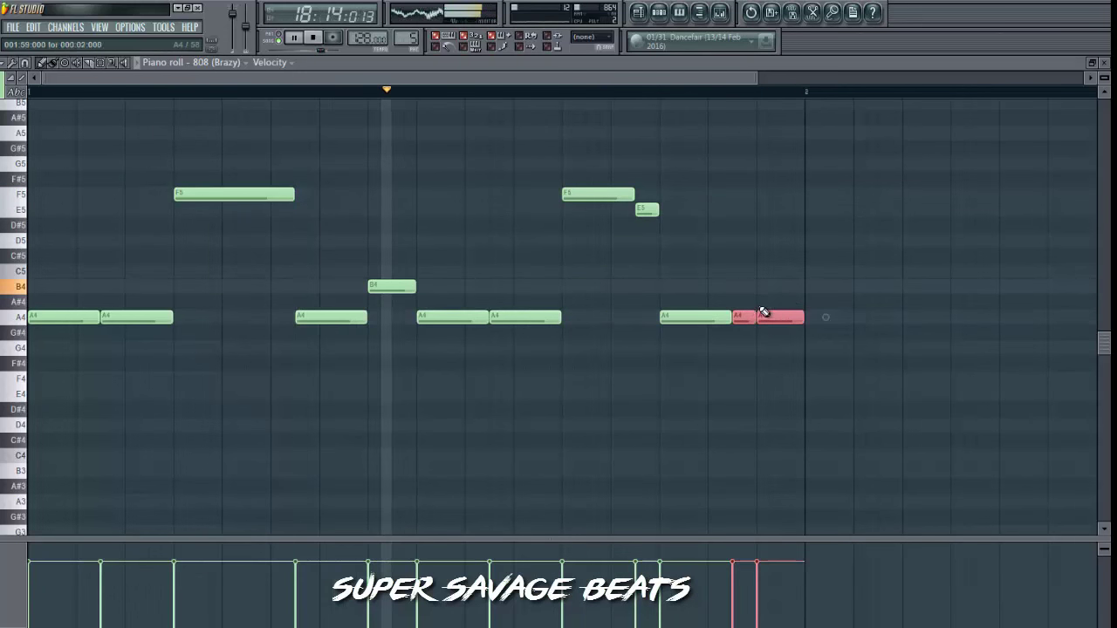
{"action": "left_click", "coordinate": [743, 318]}
{"action": "scroll", "coordinate": [662, 302], "scroll_direction": "up", "scroll_amount": 2}
{"action": "key", "text": "ctrl+Up"}
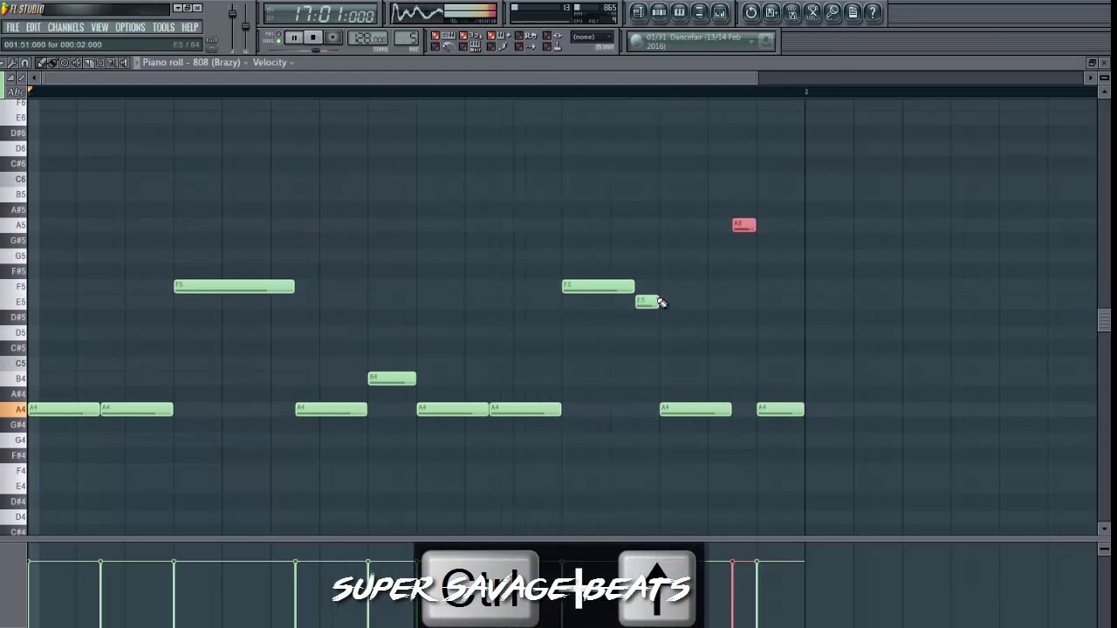
{"action": "left_click_drag", "start_coordinate": [777, 409], "coordinate": [776, 287]}
{"action": "left_click", "coordinate": [790, 273]}
{"action": "right_click", "coordinate": [789, 273]}
Load Fruity Blood Overdrive into the first effect slot of the 808 (Brazy) mixer track and lower the track's volume.
{"action": "key", "text": "F6"}
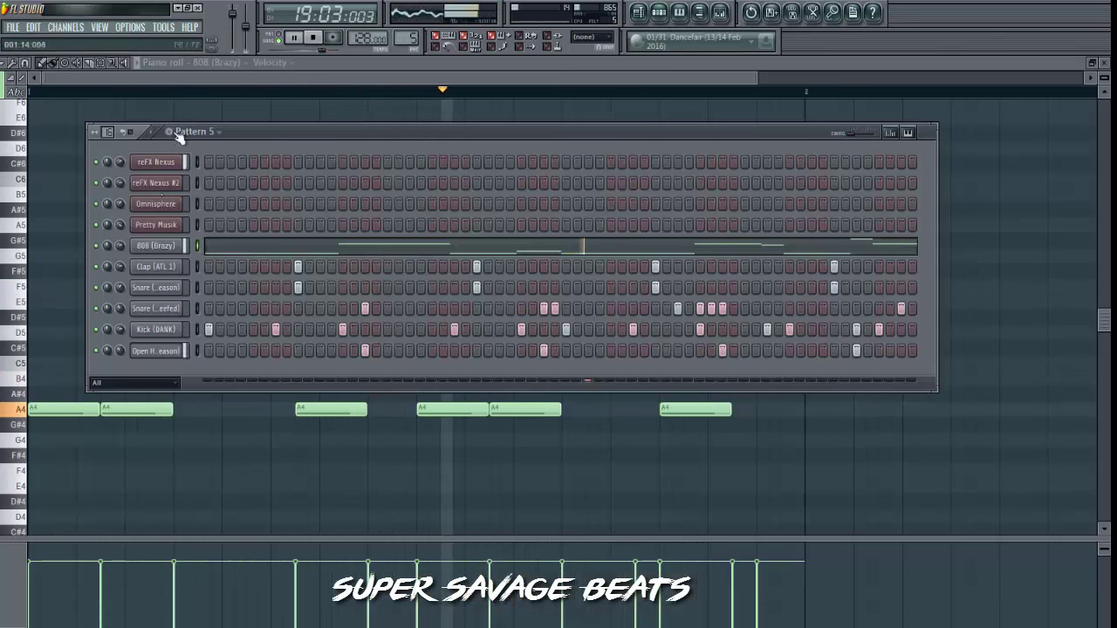
{"action": "key", "text": "F9"}
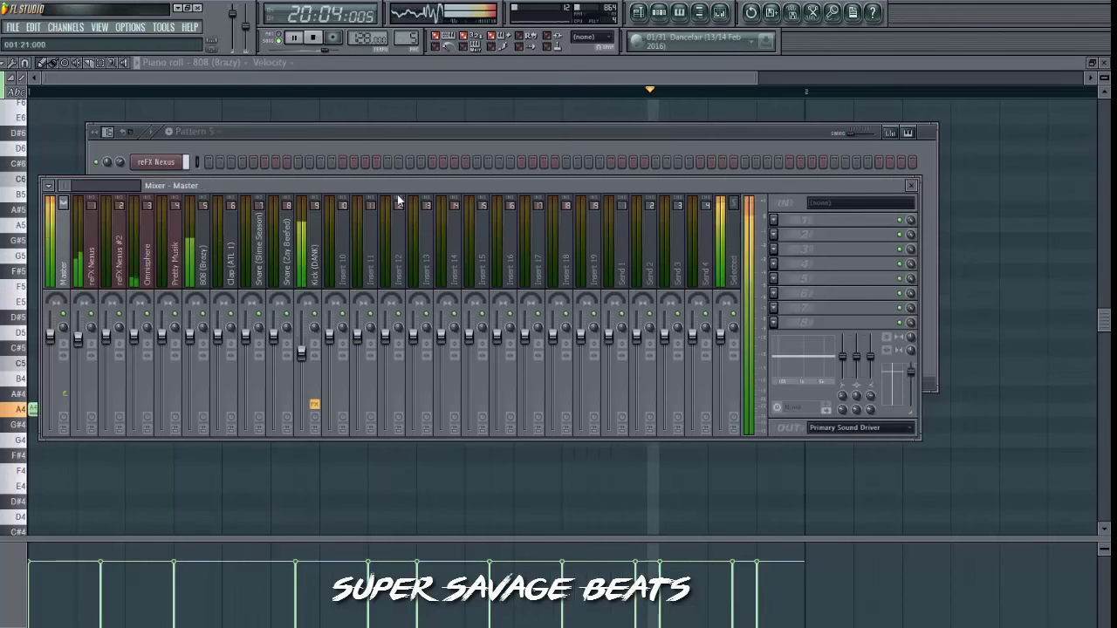
{"action": "left_click", "coordinate": [209, 288]}
{"action": "left_click", "coordinate": [774, 219]}
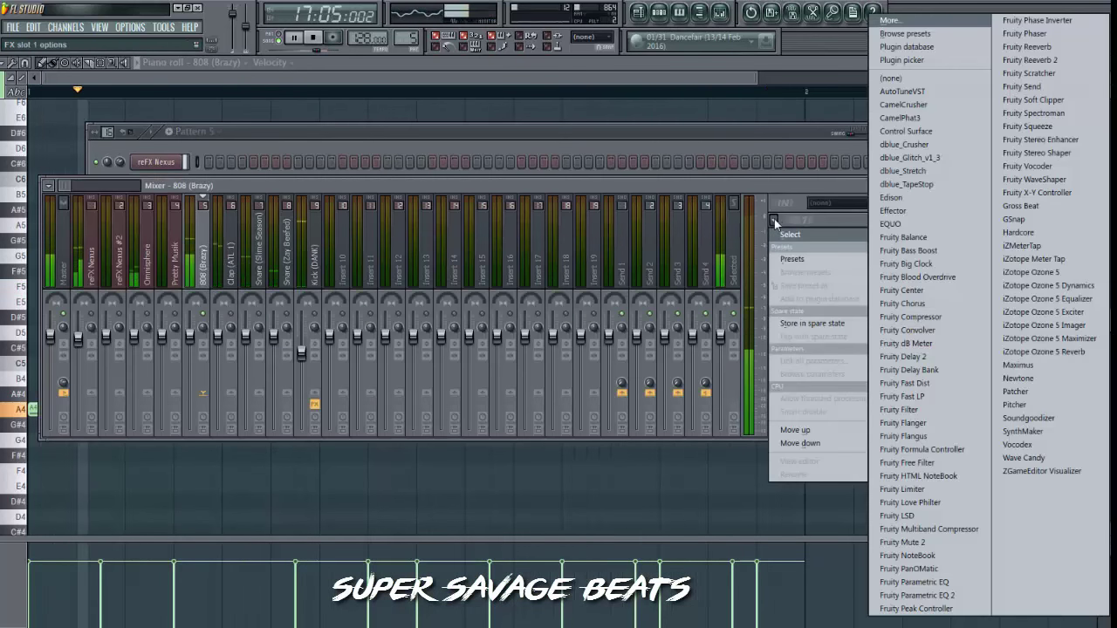
{"action": "key", "text": "Escape"}
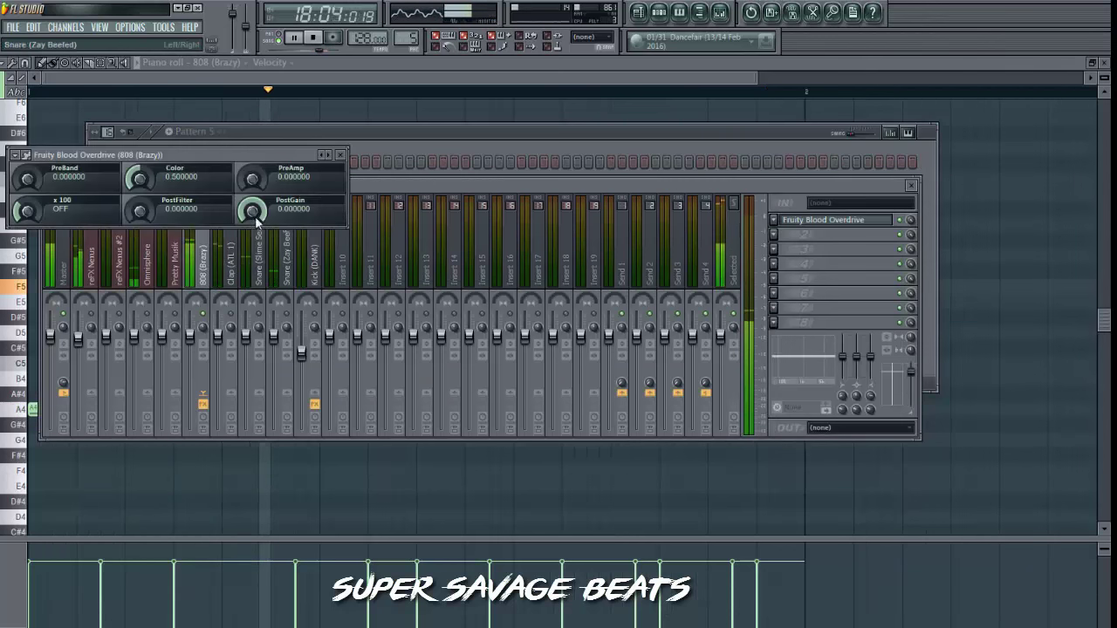
{"action": "left_click", "coordinate": [326, 155]}
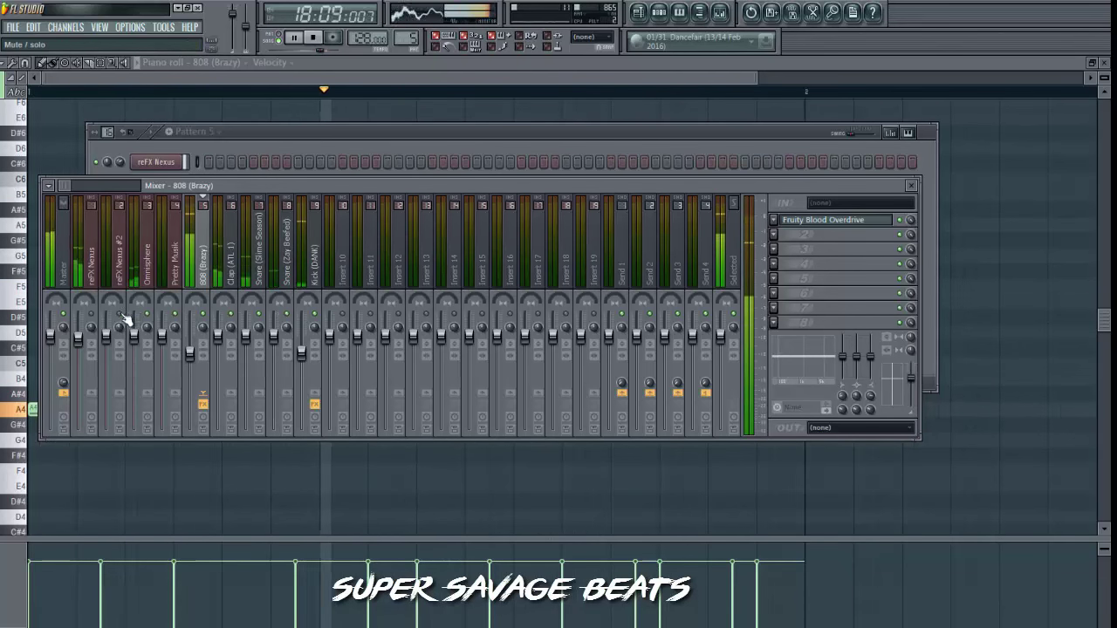
Raise the 808 (Brazy) mixer track's volume slightly and load Fruity Bass Boost into its second effect slot.
{"action": "left_click", "coordinate": [86, 269]}
{"action": "left_click_drag", "start_coordinate": [227, 187], "coordinate": [239, 317]}
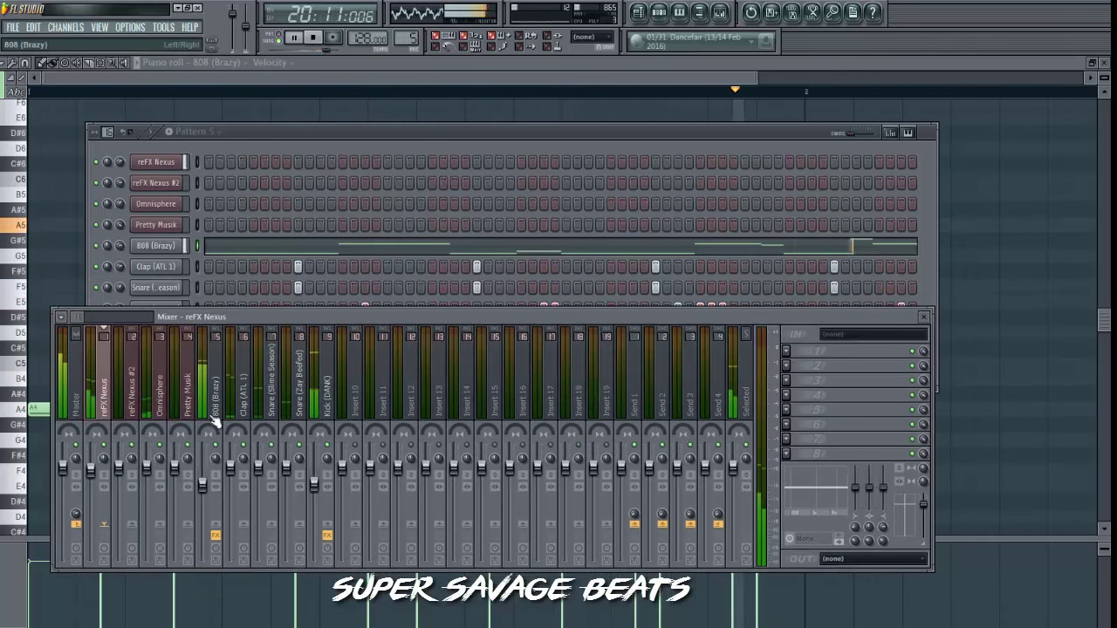
{"action": "left_click", "coordinate": [215, 422]}
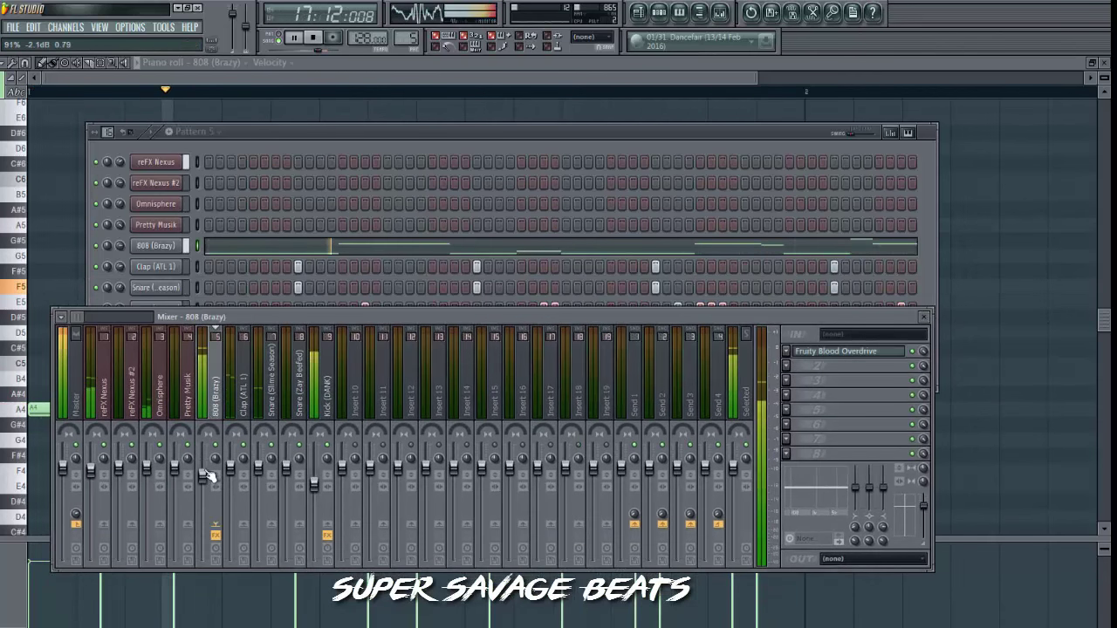
{"action": "left_click", "coordinate": [791, 368]}
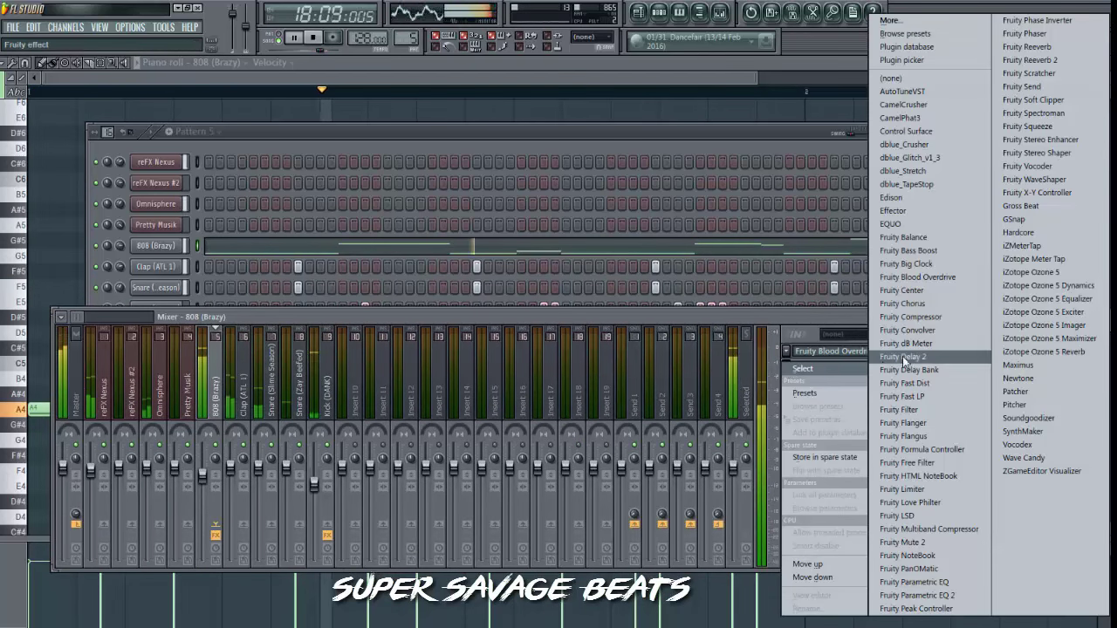
{"action": "left_click", "coordinate": [931, 276]}
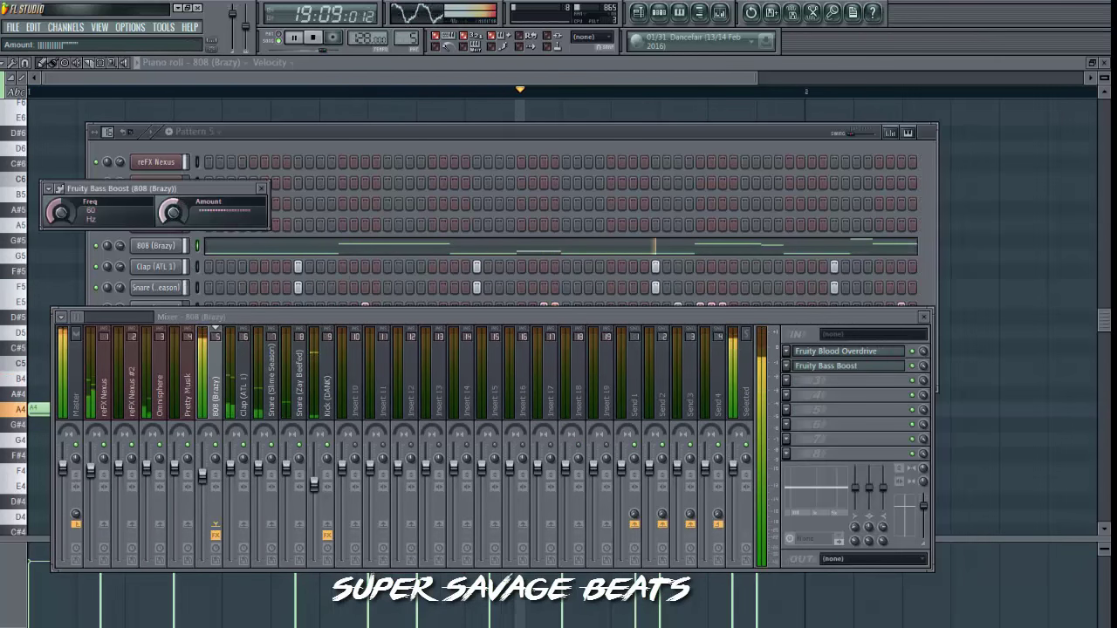
Load Fruity Parametric EQ 2 into the third effect slot of the 808 (Brazy) track and bypass Fruity Bass Boost.
{"action": "left_click", "coordinate": [787, 385]}
{"action": "left_click", "coordinate": [917, 595]}
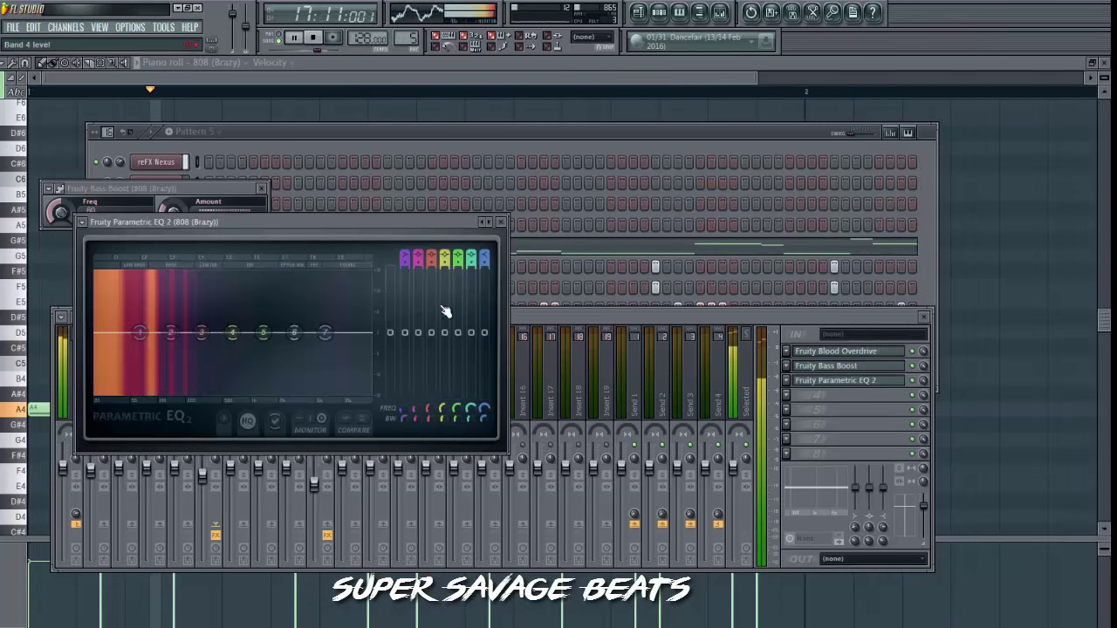
{"action": "left_click", "coordinate": [916, 371]}
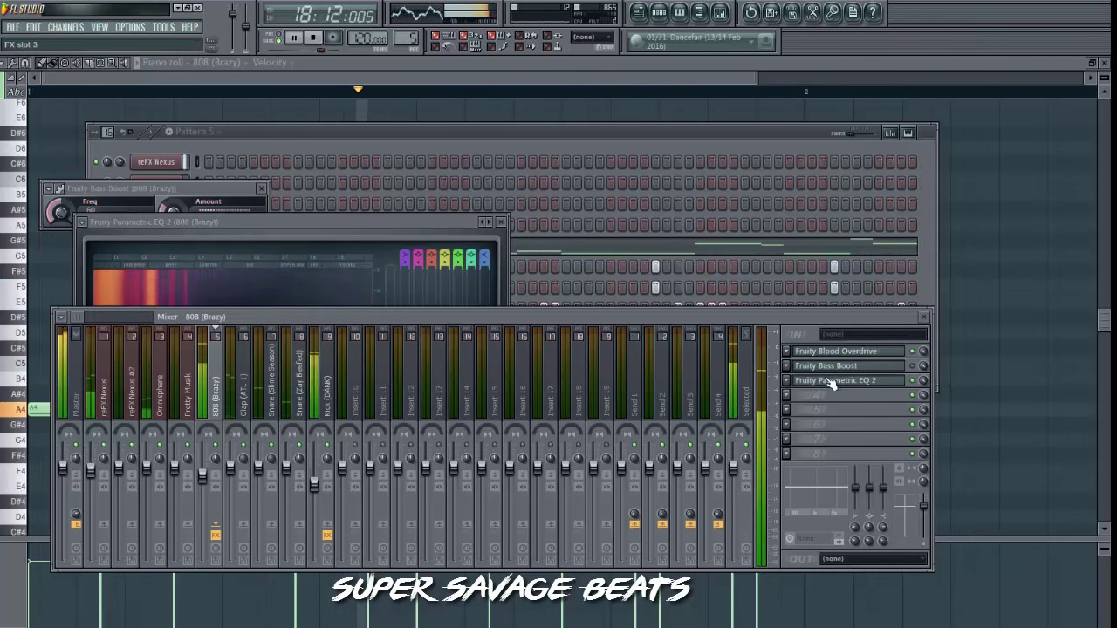
Remove Fruity Bass Boost from the 808 (Brazy) track's second effect slot.
{"action": "left_click", "coordinate": [786, 352]}
{"action": "mouse_move", "coordinate": [814, 371]}
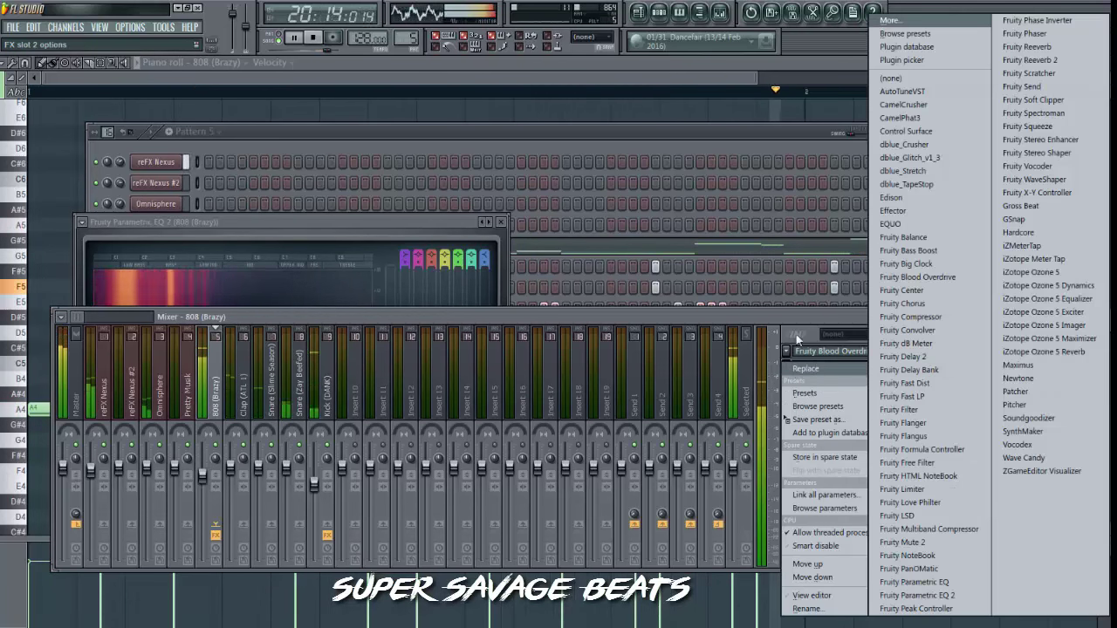
{"action": "left_click", "coordinate": [747, 306]}
{"action": "left_click_drag", "start_coordinate": [752, 315], "coordinate": [741, 218]}
{"action": "left_click", "coordinate": [778, 269]}
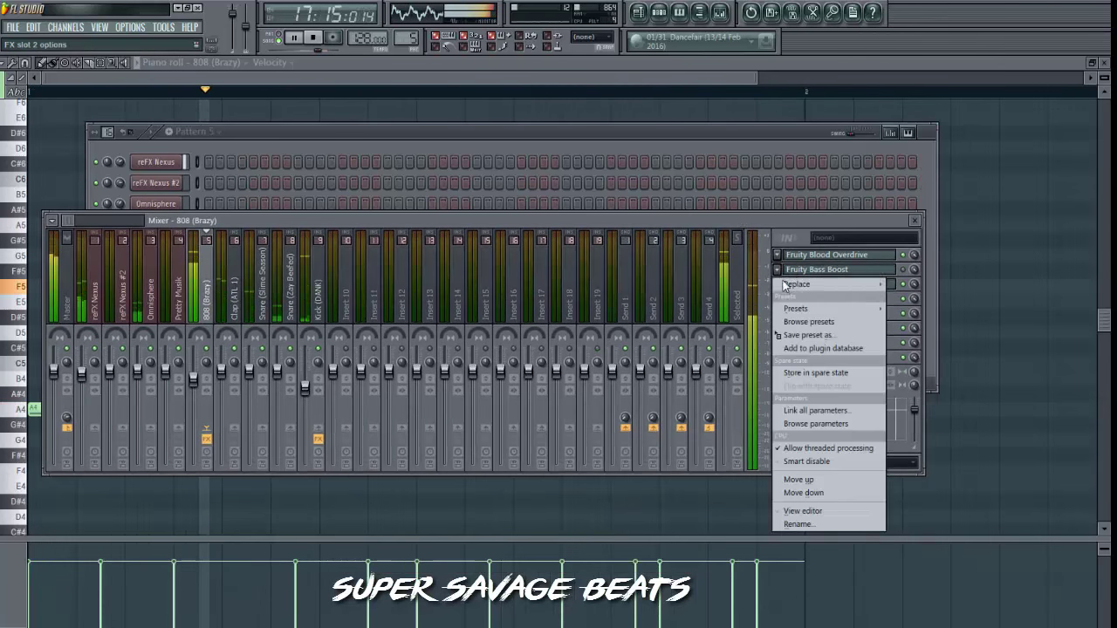
{"action": "mouse_move", "coordinate": [796, 283]}
{"action": "left_click", "coordinate": [876, 78]}
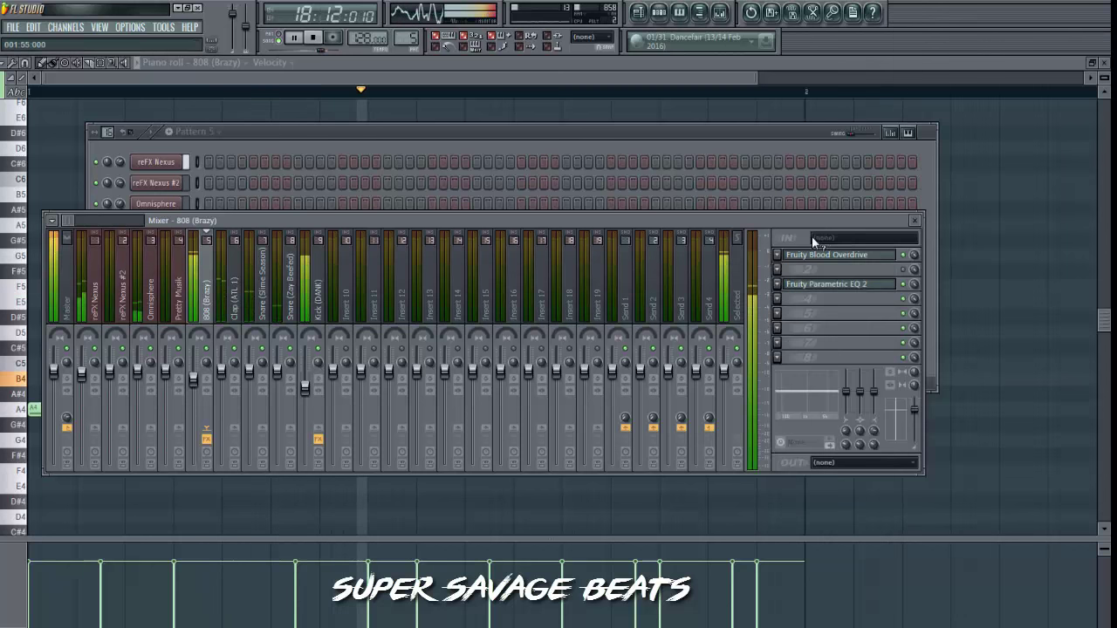
Shape the 808's Parametric EQ 2 by cutting band 1 at the lowest frequencies and slightly boosting band 2 beside band 3.
{"action": "left_click", "coordinate": [826, 286]}
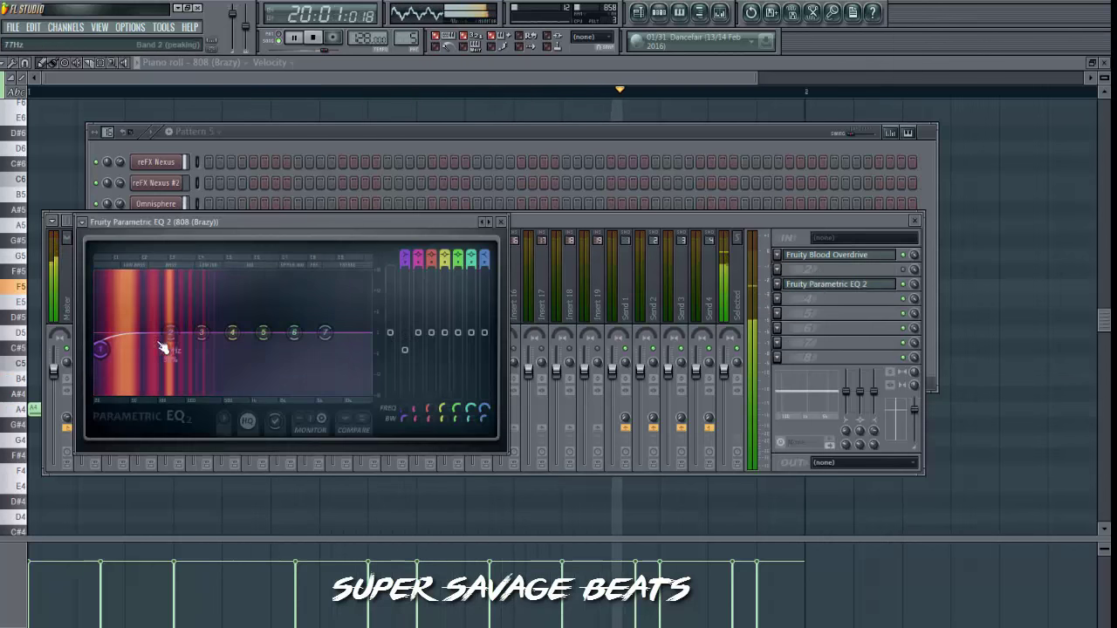
{"action": "left_click_drag", "start_coordinate": [162, 347], "coordinate": [202, 329]}
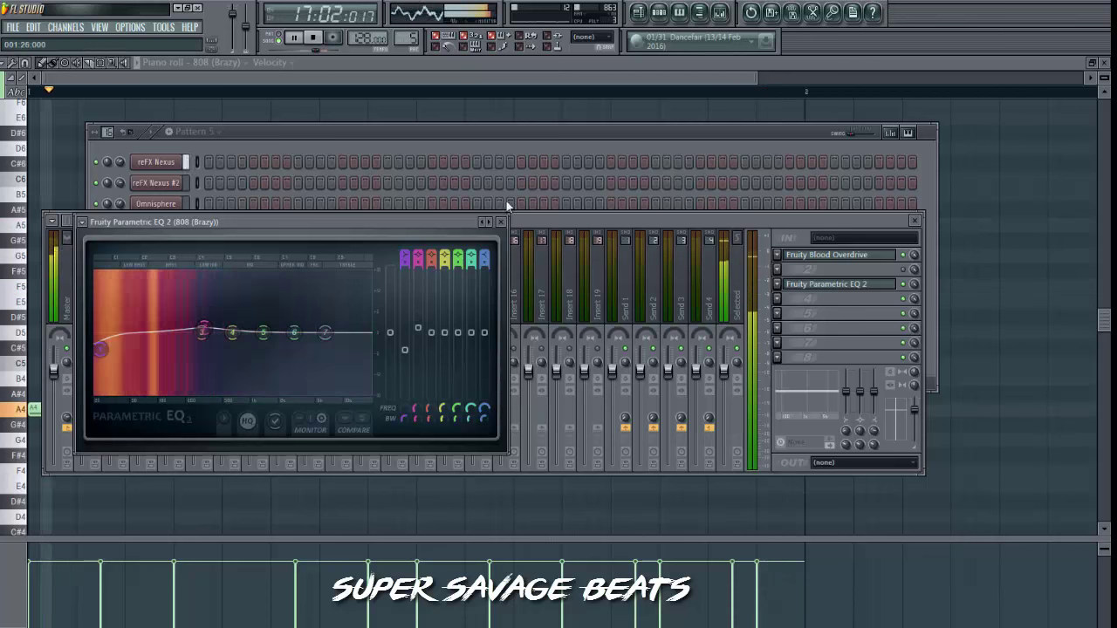
{"action": "left_click", "coordinate": [500, 222]}
{"action": "left_click", "coordinate": [916, 220]}
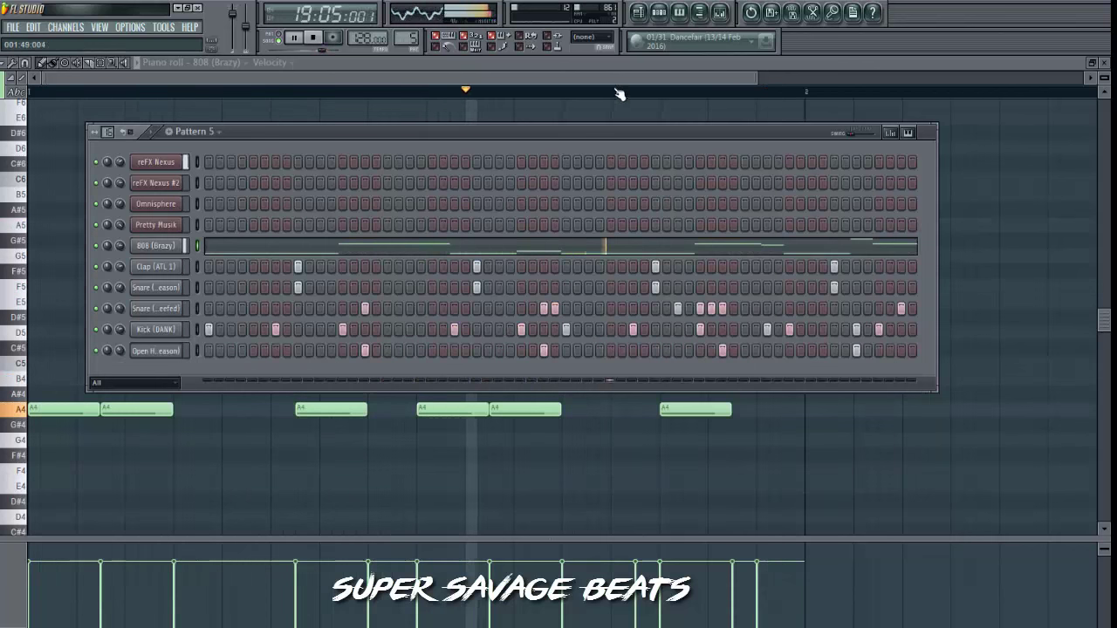
Add the Hat (Finesse) sample from the Hats folder as a new channel below the open hat in Pattern 5.
{"action": "left_click", "coordinate": [719, 12]}
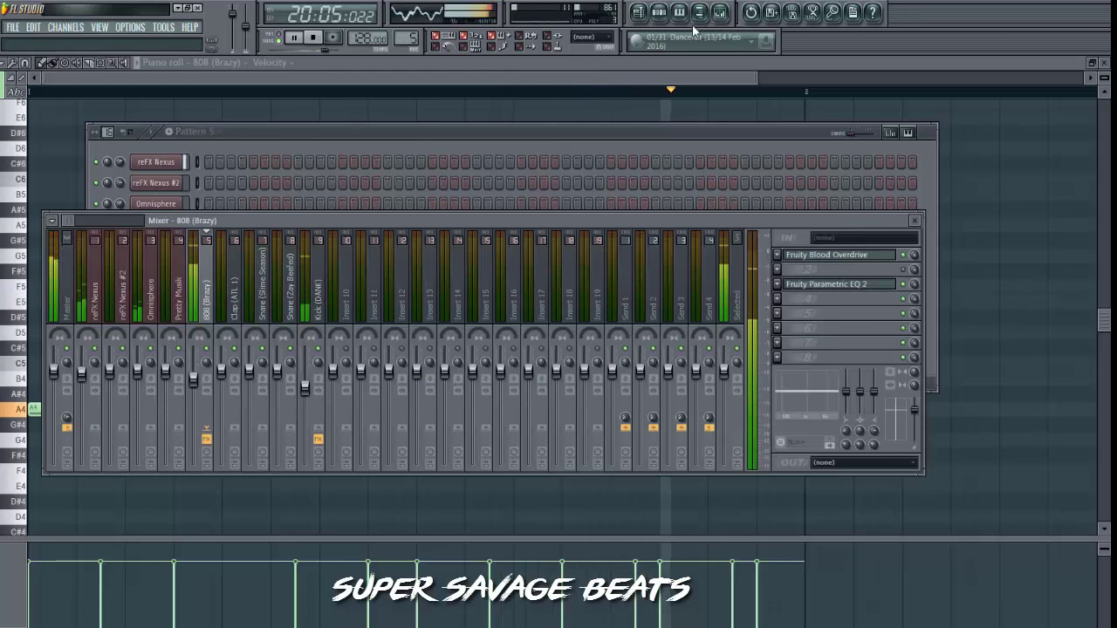
{"action": "key", "text": "alt+F8"}
{"action": "left_click", "coordinate": [1060, 222]}
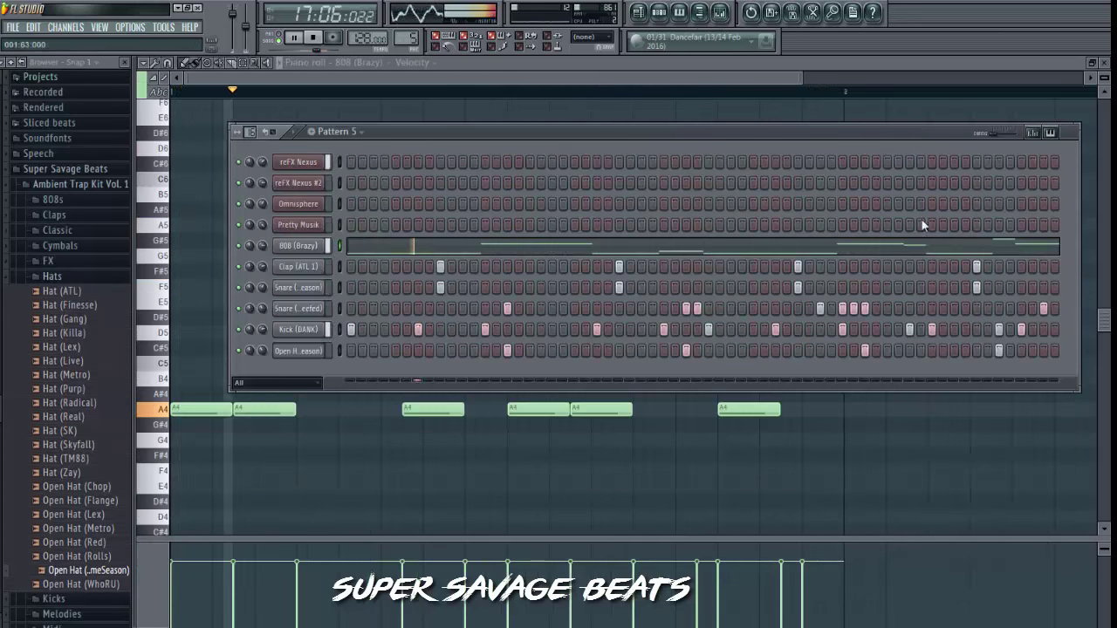
{"action": "left_click", "coordinate": [60, 305]}
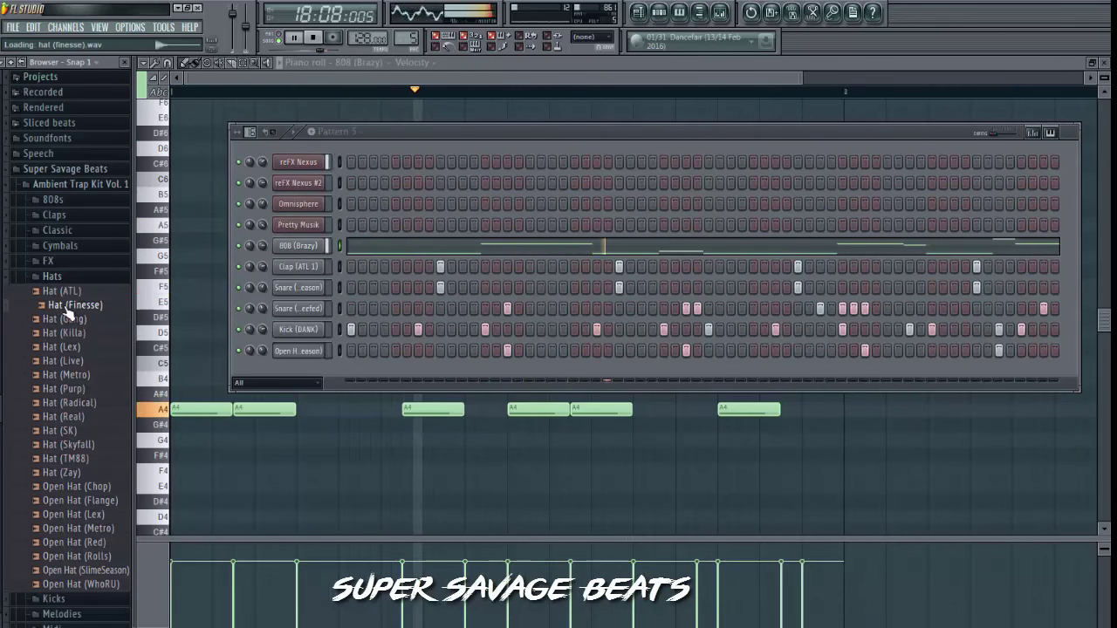
{"action": "left_click_drag", "start_coordinate": [275, 374], "coordinate": [353, 371]}
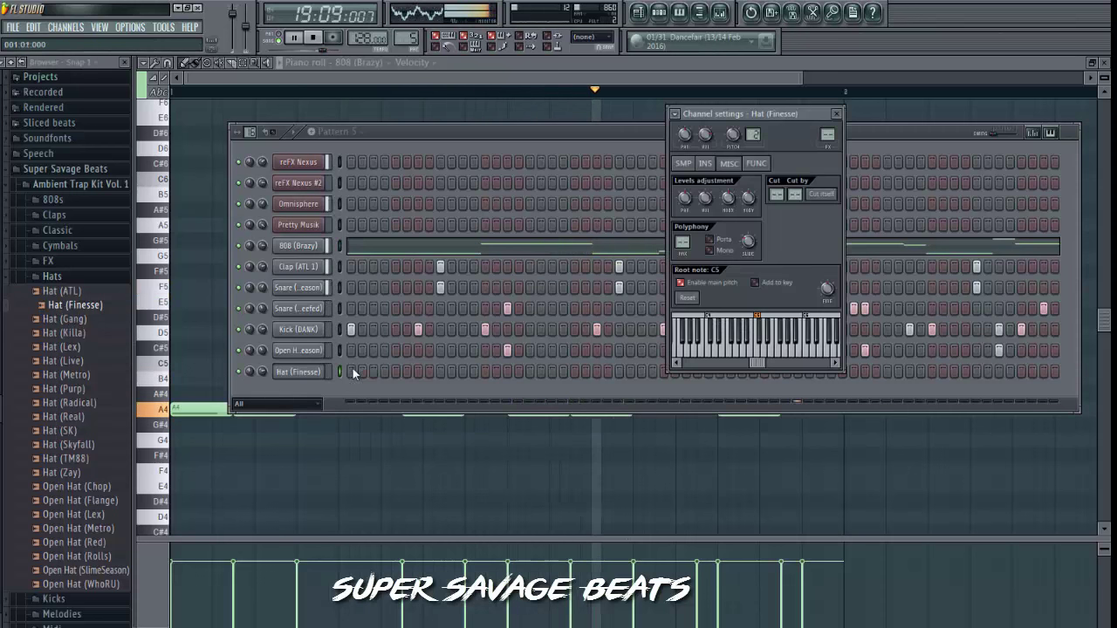
Program Hat (Finesse) hits on steps 1, 3, 13–15, 25, 29, 33, 35, 45–47, 57, 59 and 61–63.
{"action": "left_click", "coordinate": [351, 372]}
{"action": "left_click", "coordinate": [373, 372]}
{"action": "left_click", "coordinate": [124, 62]}
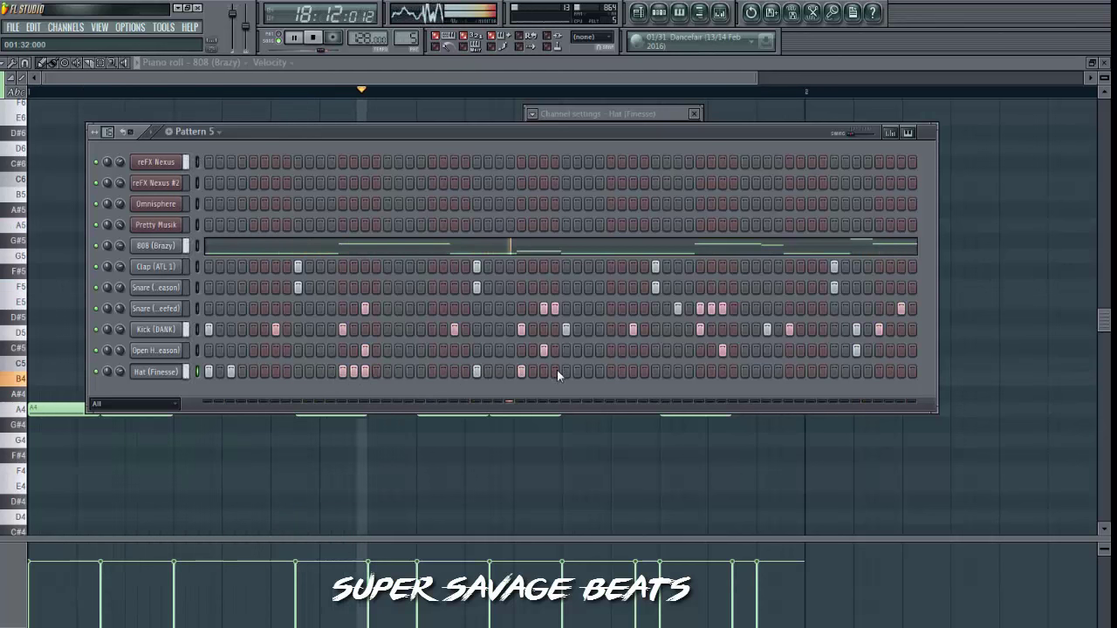
{"action": "left_click", "coordinate": [587, 371]}
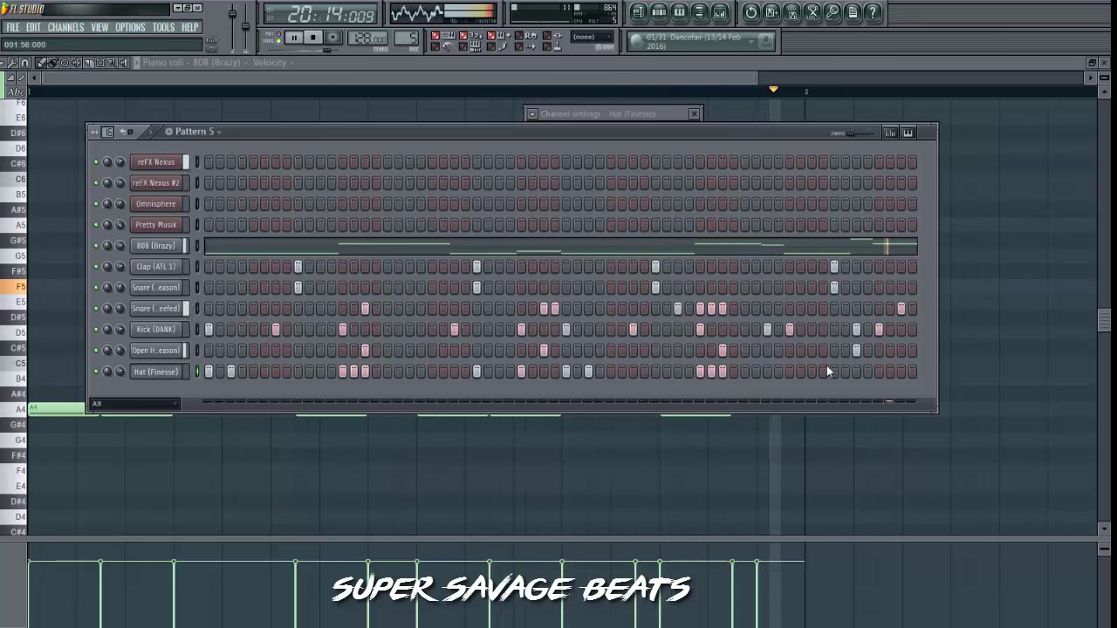
{"action": "left_click", "coordinate": [856, 372]}
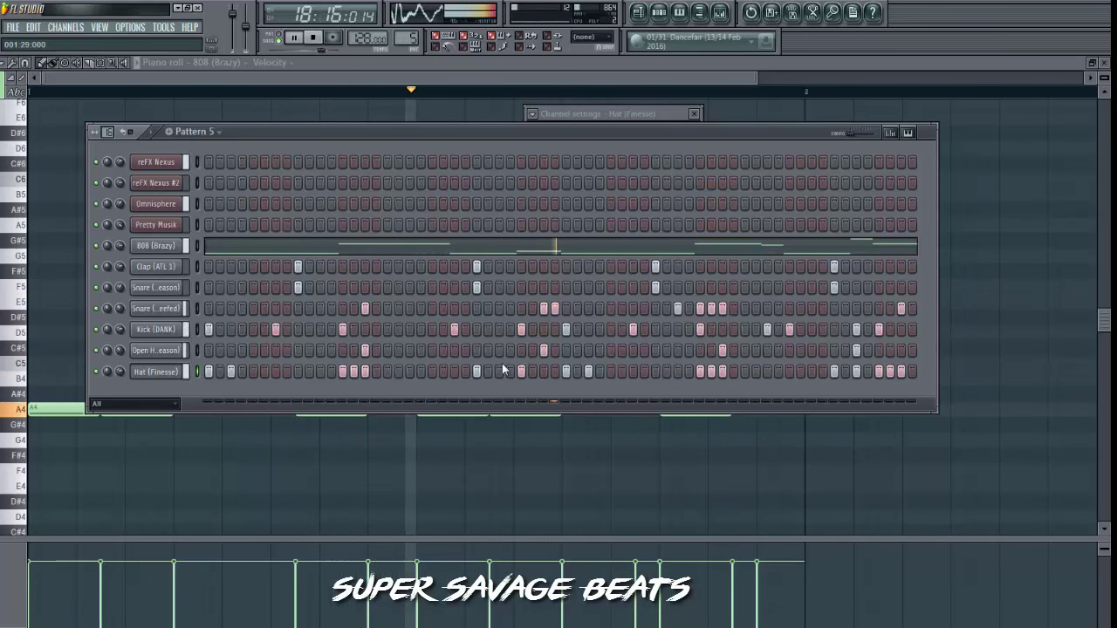
Link the Open Hat (SlimeSeason) and Hat (Finesse) channels to mixer tracks starting from Insert 10 and lower both tracks' volumes.
{"action": "left_click", "coordinate": [726, 21]}
{"action": "right_click", "coordinate": [356, 230]}
{"action": "mouse_move", "coordinate": [471, 280]}
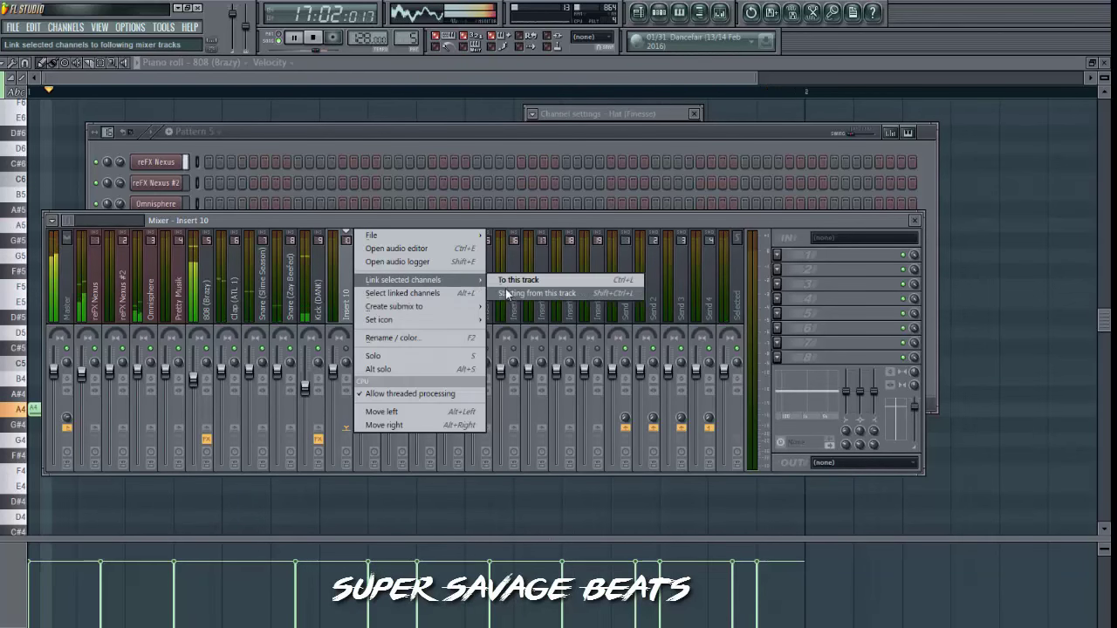
{"action": "left_click", "coordinate": [507, 294]}
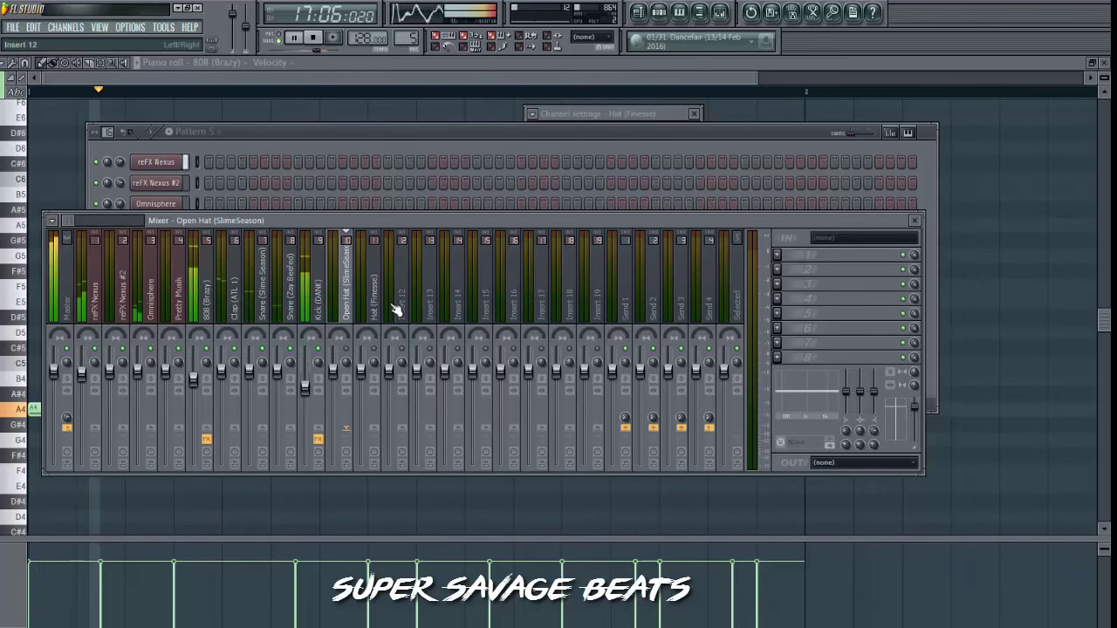
{"action": "left_click", "coordinate": [361, 348]}
Replace the Kick (DANK) channel's sample with Kick (Metro) from the Kicks folder and play the pattern.
{"action": "left_click", "coordinate": [318, 305]}
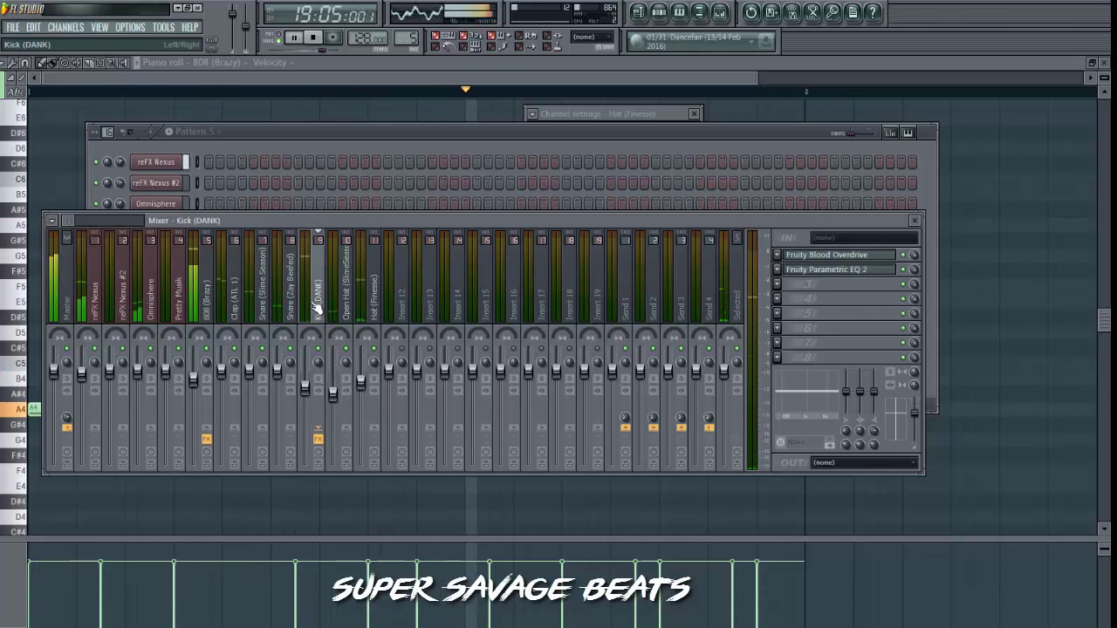
{"action": "left_click", "coordinate": [695, 14]}
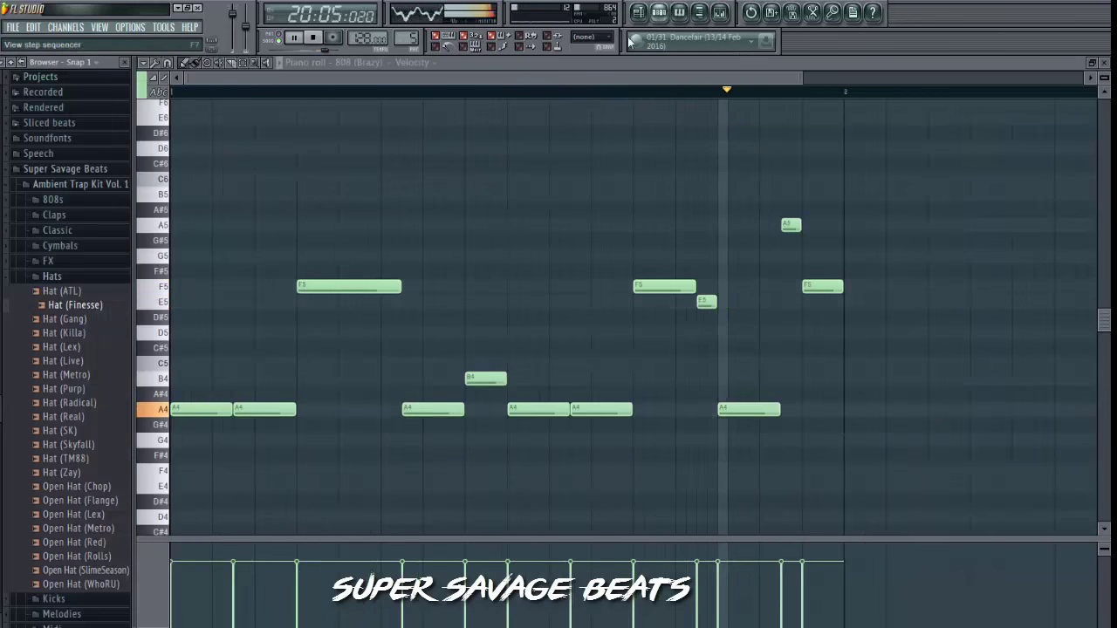
{"action": "left_click", "coordinate": [698, 12]}
{"action": "left_click", "coordinate": [127, 276]}
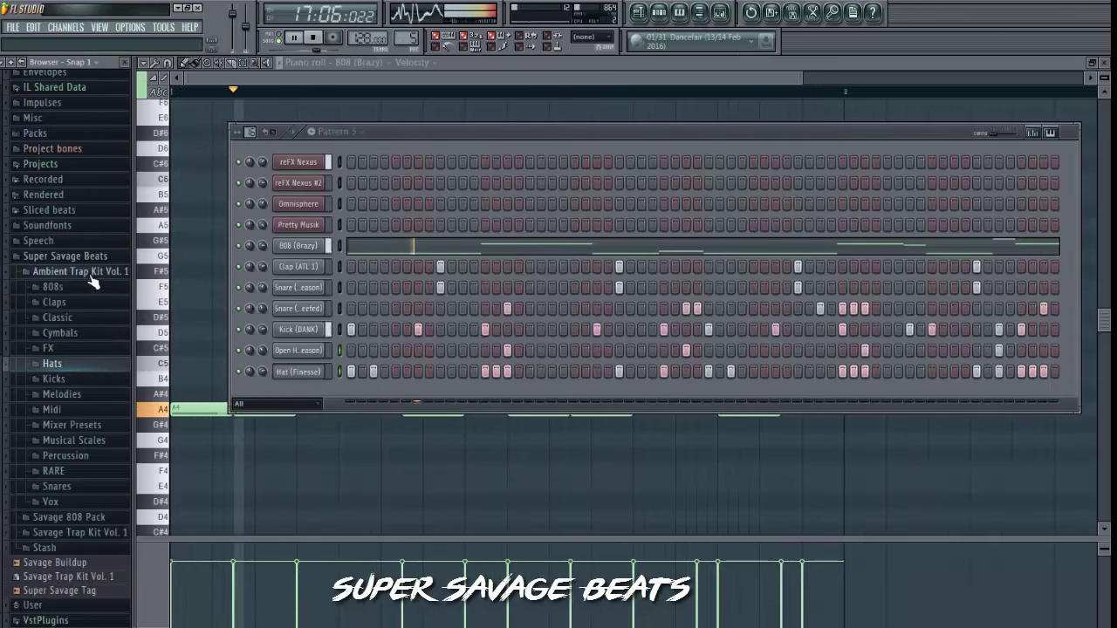
{"action": "left_click", "coordinate": [54, 378]}
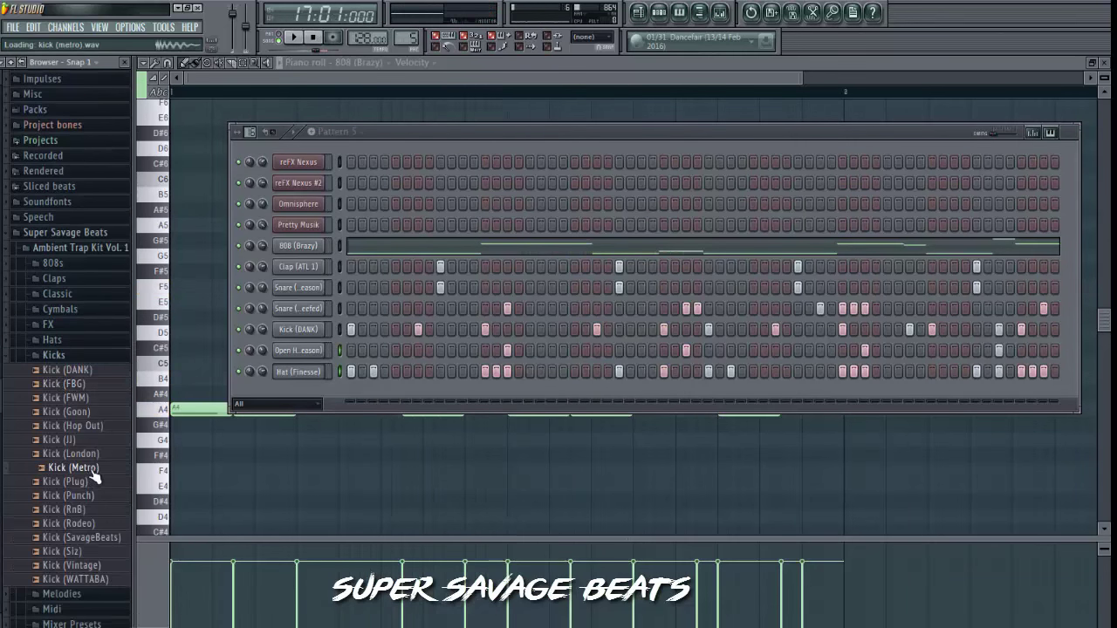
{"action": "left_click_drag", "start_coordinate": [313, 322], "coordinate": [310, 334]}
{"action": "left_click", "coordinate": [295, 38]}
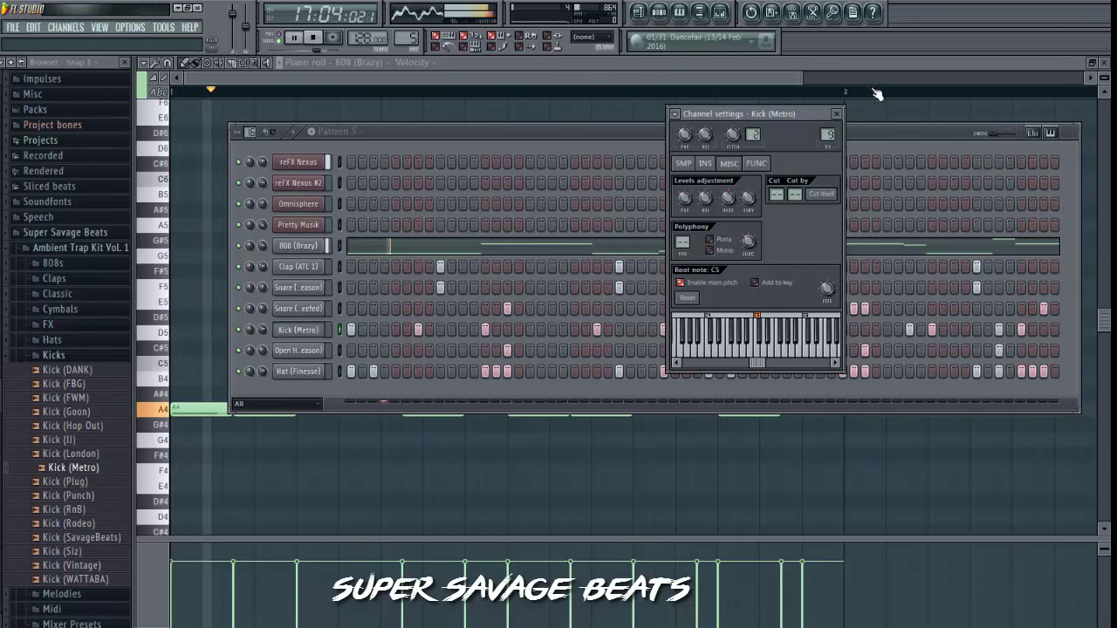
{"action": "left_click", "coordinate": [836, 113]}
Rework the kick track's Parametric EQ 2: flatten bands 2 and 3, boost band 4 around 500 Hz, set band 1 to -2.0 dB at 57 Hz.
{"action": "left_click", "coordinate": [720, 12]}
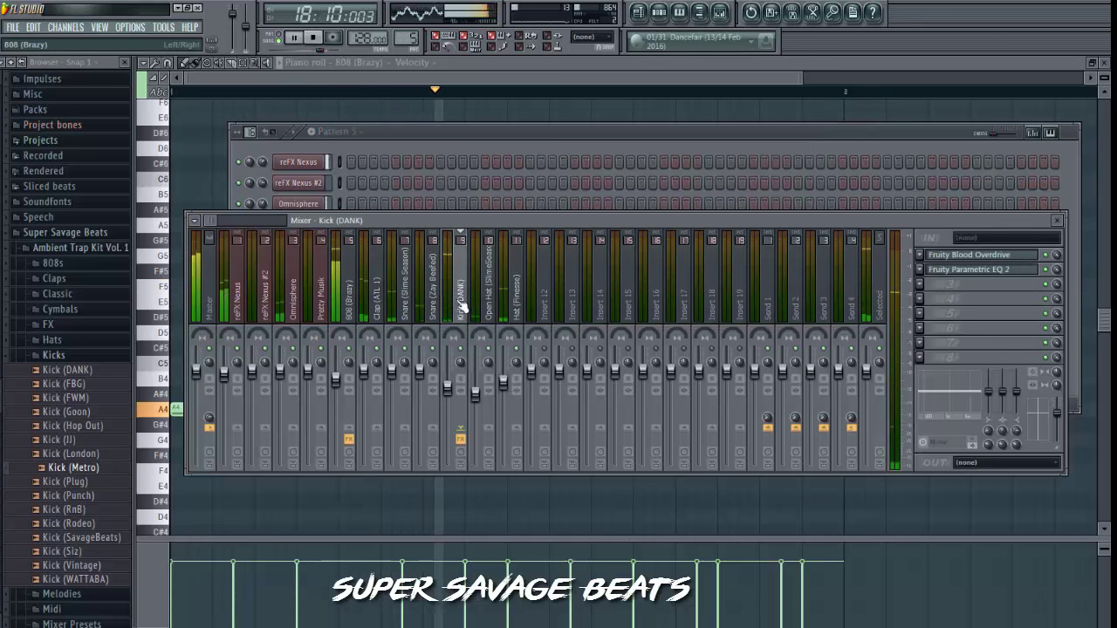
{"action": "left_click", "coordinate": [969, 269]}
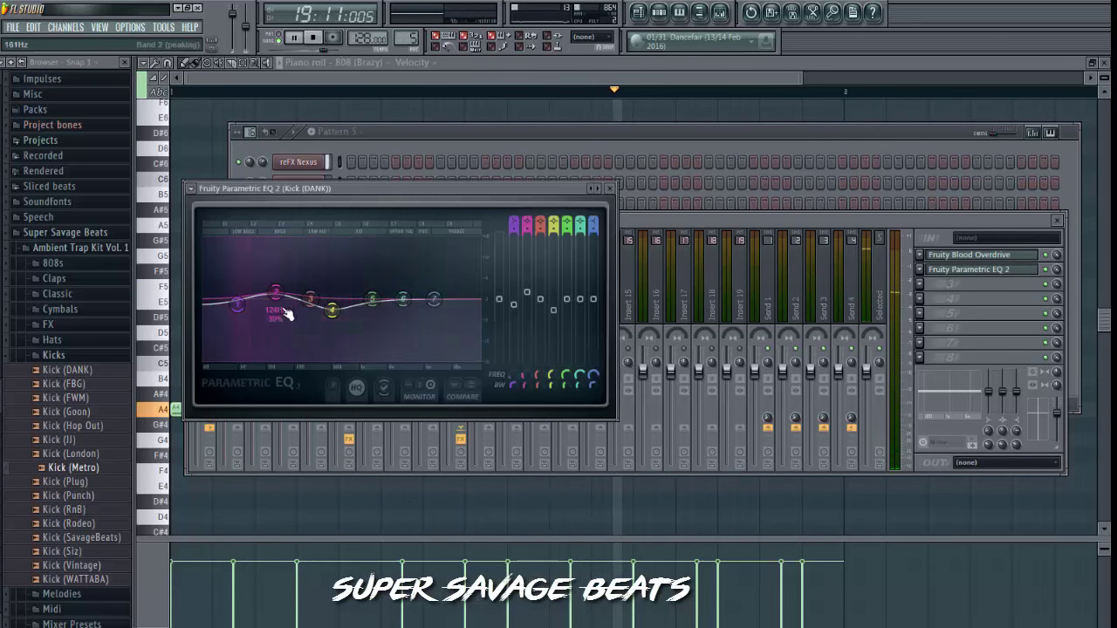
{"action": "left_click_drag", "start_coordinate": [236, 305], "coordinate": [249, 299]}
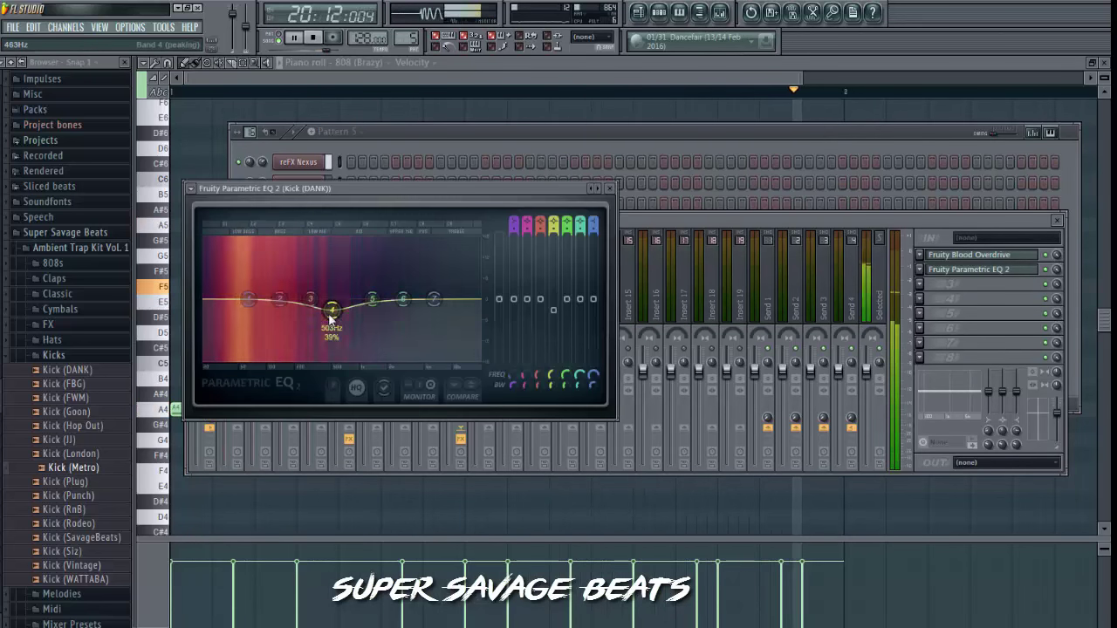
{"action": "left_click_drag", "start_coordinate": [331, 310], "coordinate": [334, 289]}
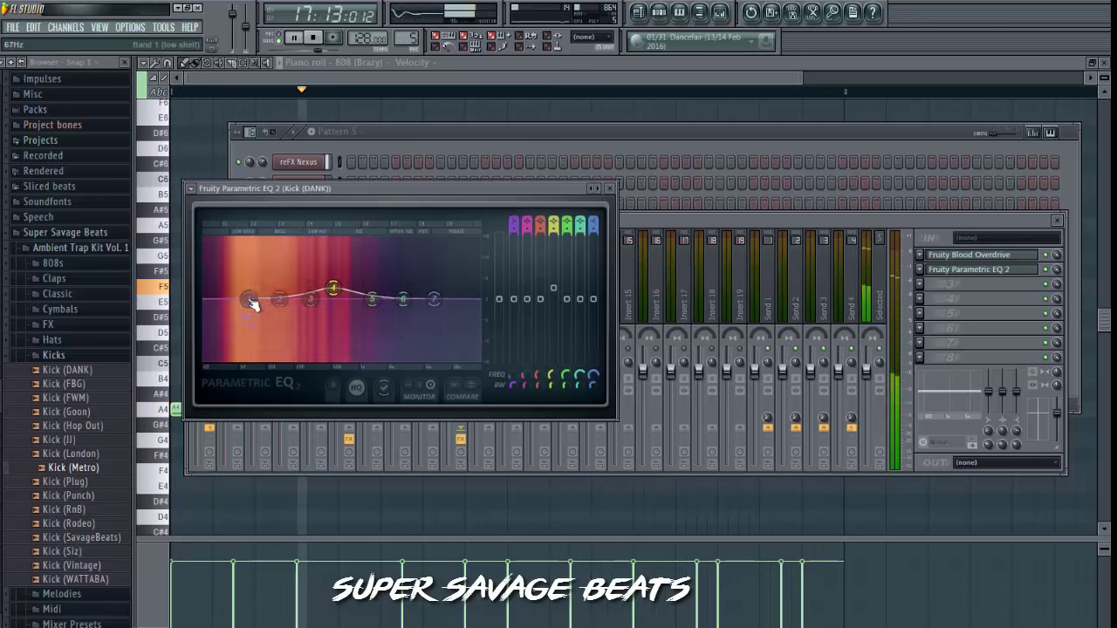
{"action": "left_click_drag", "start_coordinate": [249, 301], "coordinate": [244, 305]}
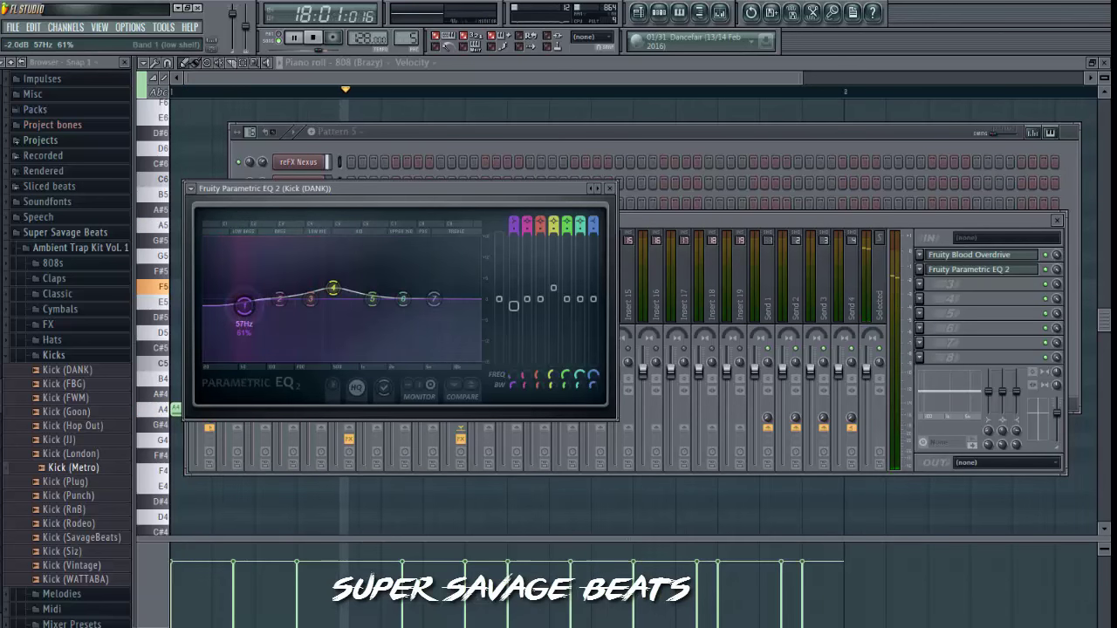
{"action": "left_click", "coordinate": [609, 188]}
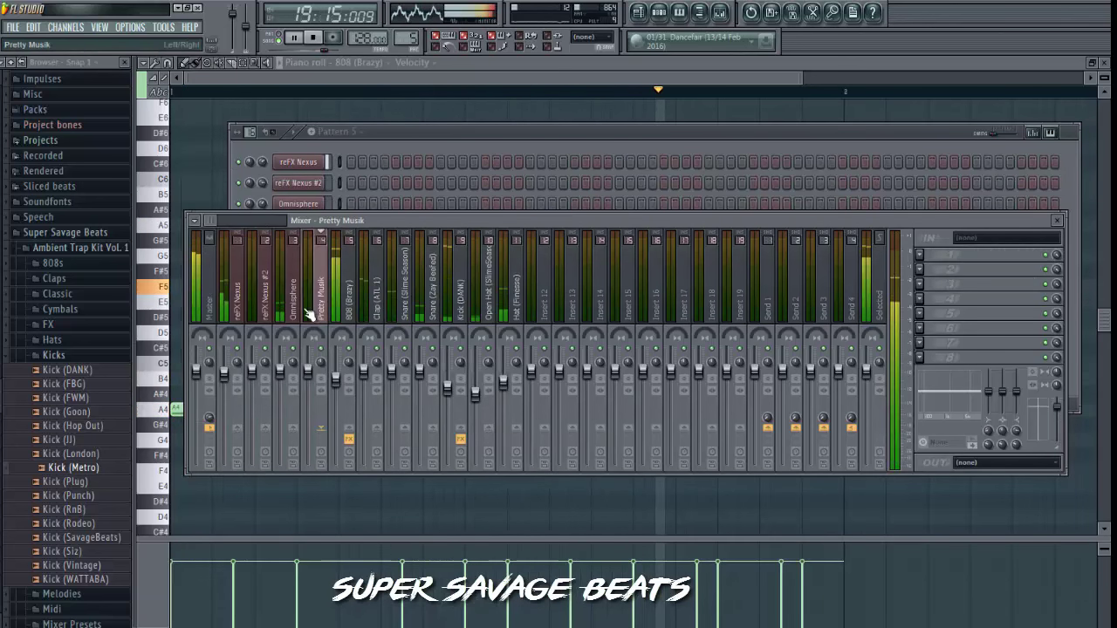
Move Fruity Parametric EQ 2 up to the second effect slot of the 808 (Brazy) mixer track and open the Playlist.
{"action": "left_click", "coordinate": [87, 355]}
{"action": "left_click", "coordinate": [347, 321]}
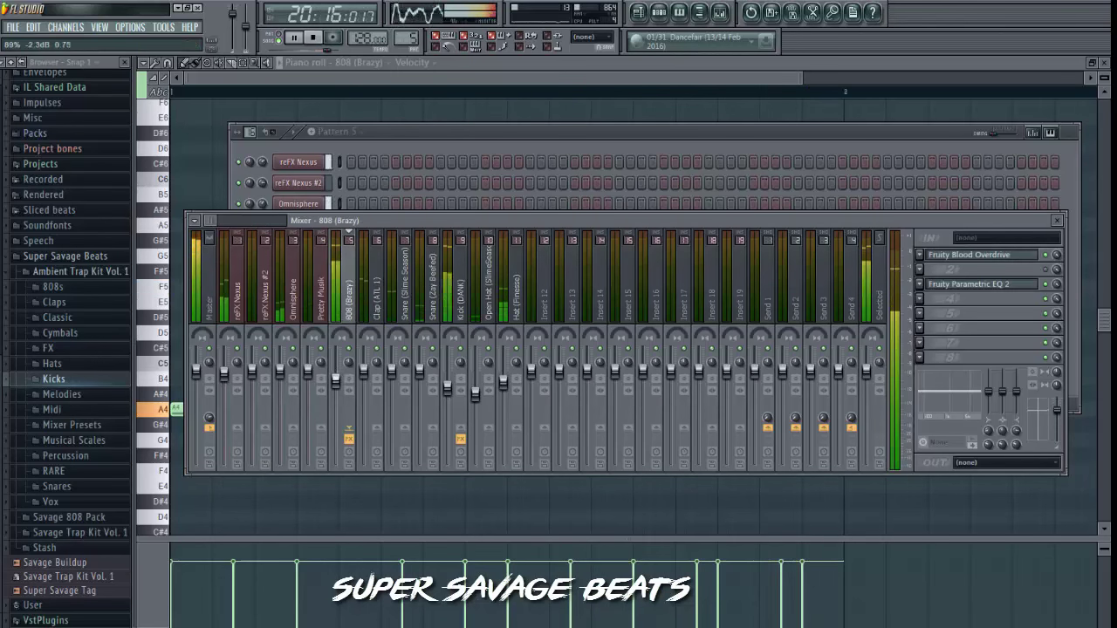
{"action": "left_click", "coordinate": [951, 281]}
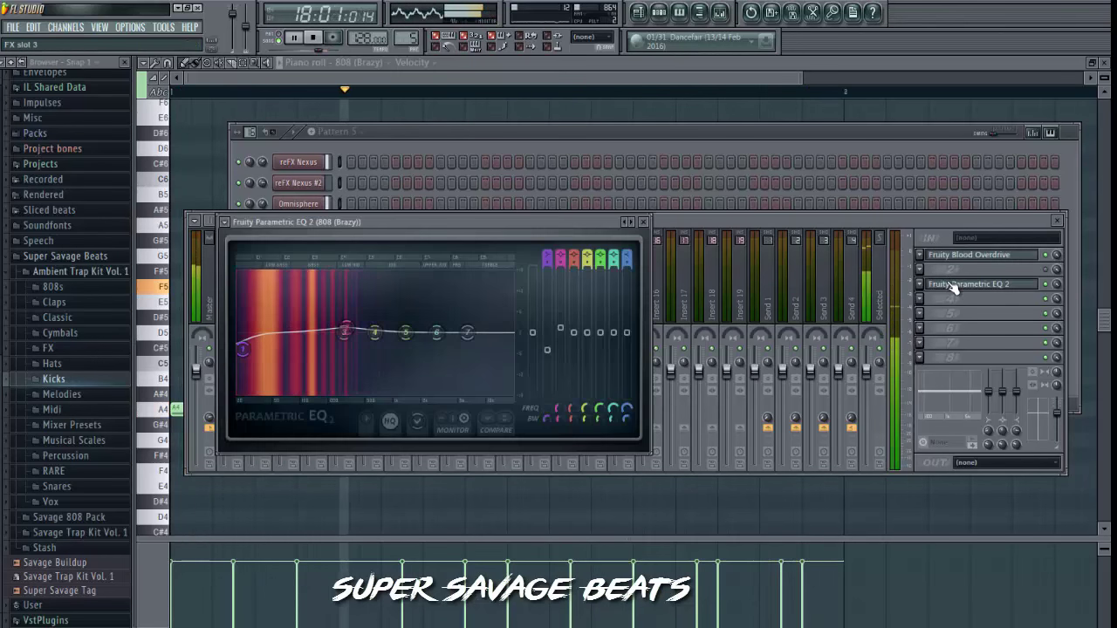
{"action": "left_click", "coordinate": [952, 281]}
{"action": "key", "text": "F5"}
{"action": "left_click", "coordinate": [967, 278]}
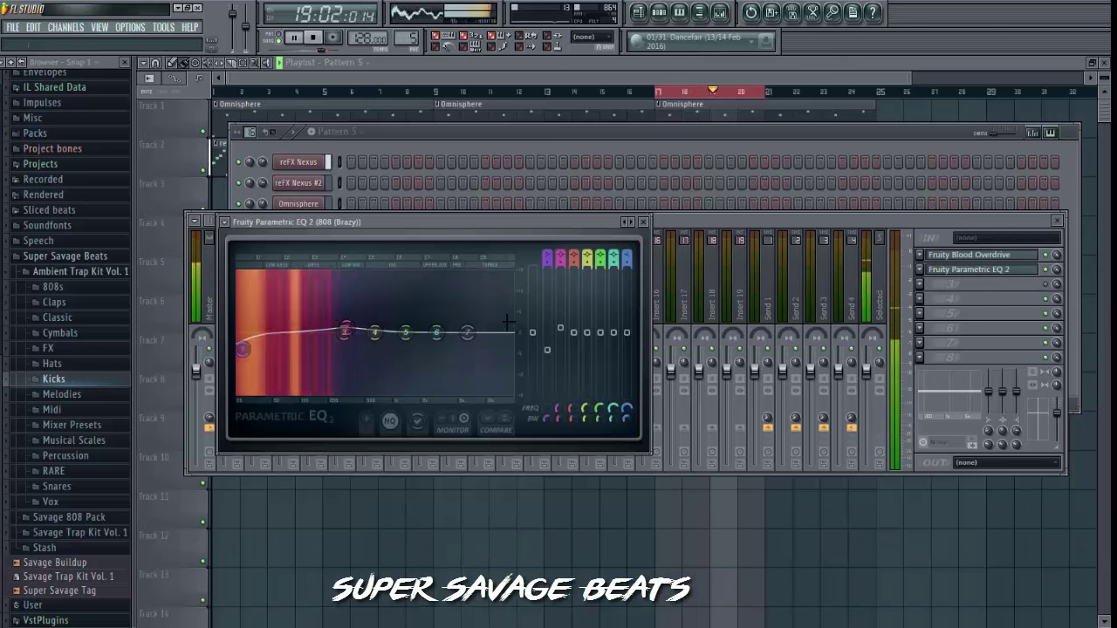
On the 808 (Brazy) Parametric EQ 2, pull band 2 fully down, set band 7 to -18.0 dB at 692 Hz, and reset band 1.
{"action": "left_click_drag", "start_coordinate": [346, 330], "coordinate": [360, 390]}
{"action": "left_click_drag", "start_coordinate": [453, 344], "coordinate": [363, 384]}
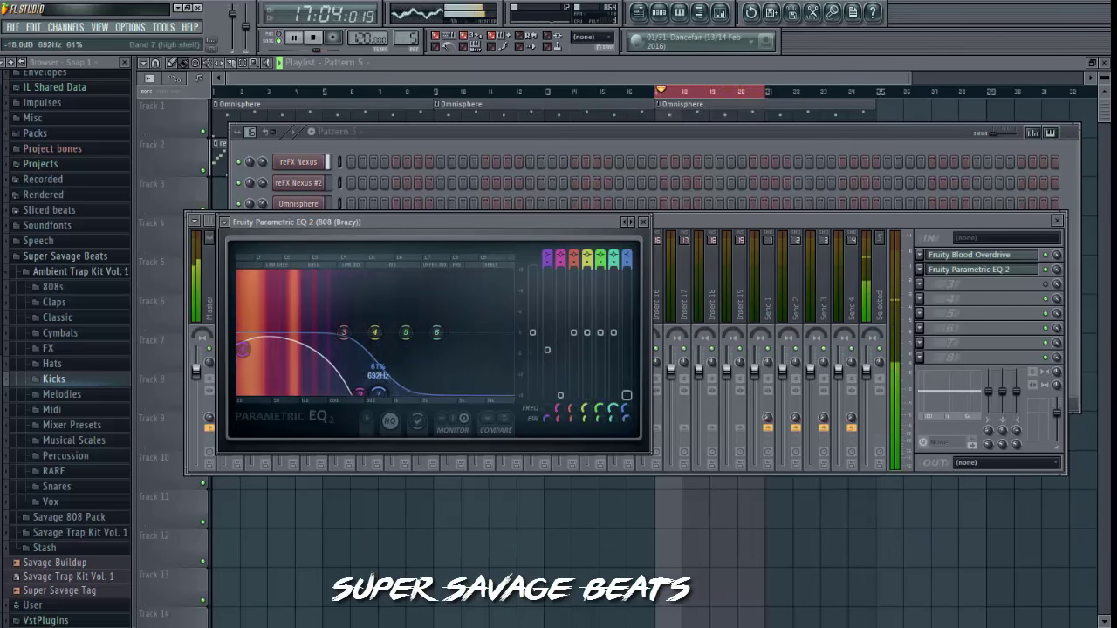
{"action": "right_click", "coordinate": [246, 353]}
{"action": "left_click", "coordinate": [264, 367]}
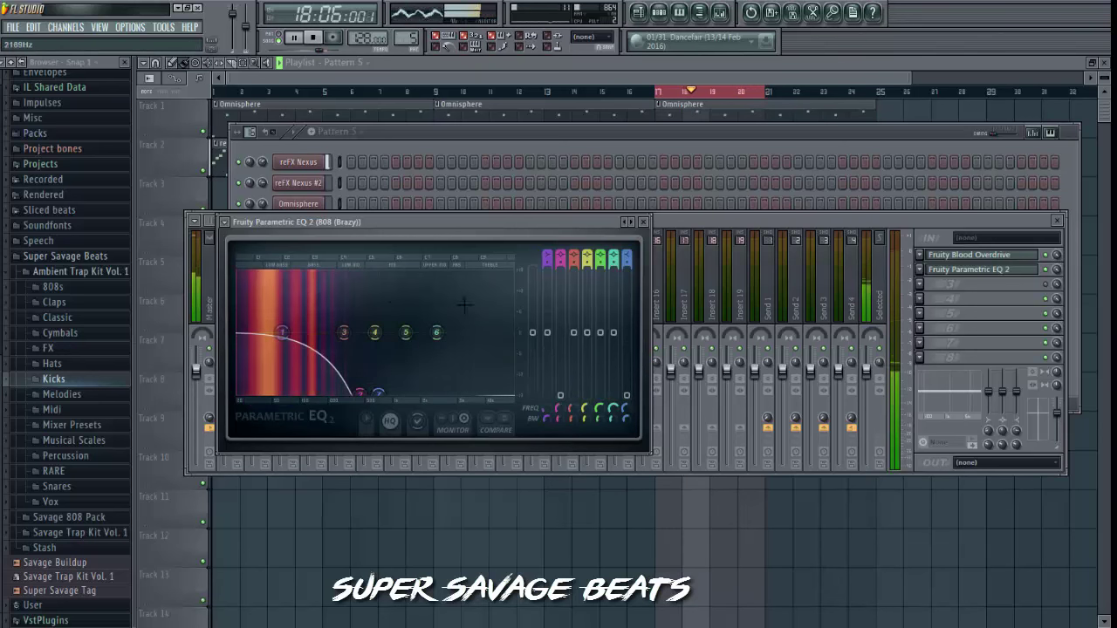
{"action": "left_click", "coordinate": [646, 225]}
Lower the volumes of the Kick (DANK) and Hat (Finesse) mixer tracks slightly and close the Mixer.
{"action": "left_click", "coordinate": [476, 294]}
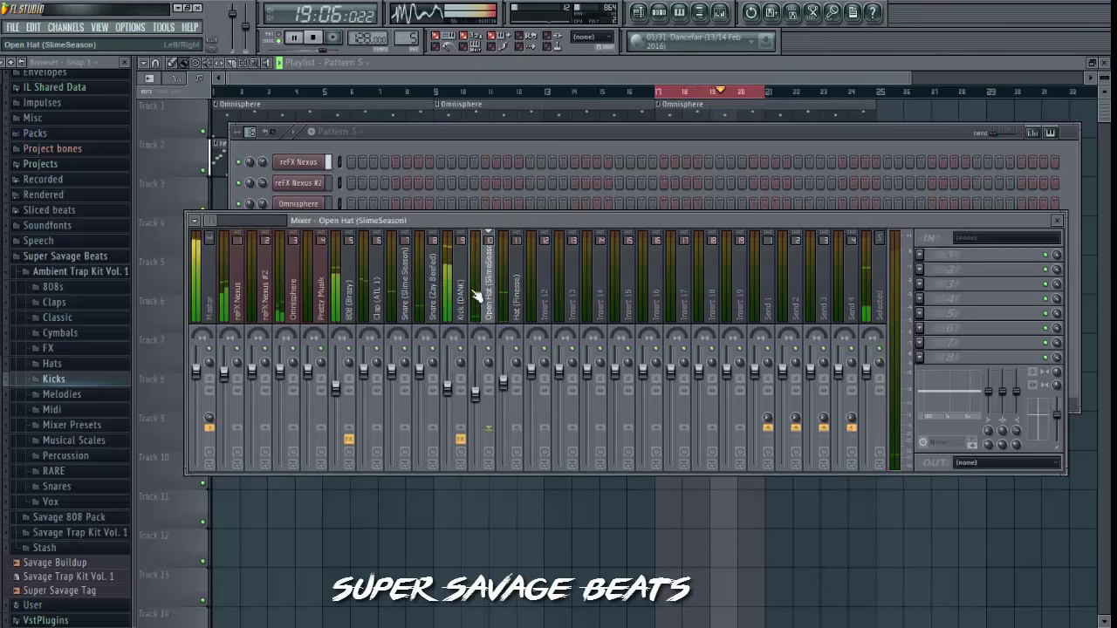
{"action": "left_click", "coordinate": [456, 317]}
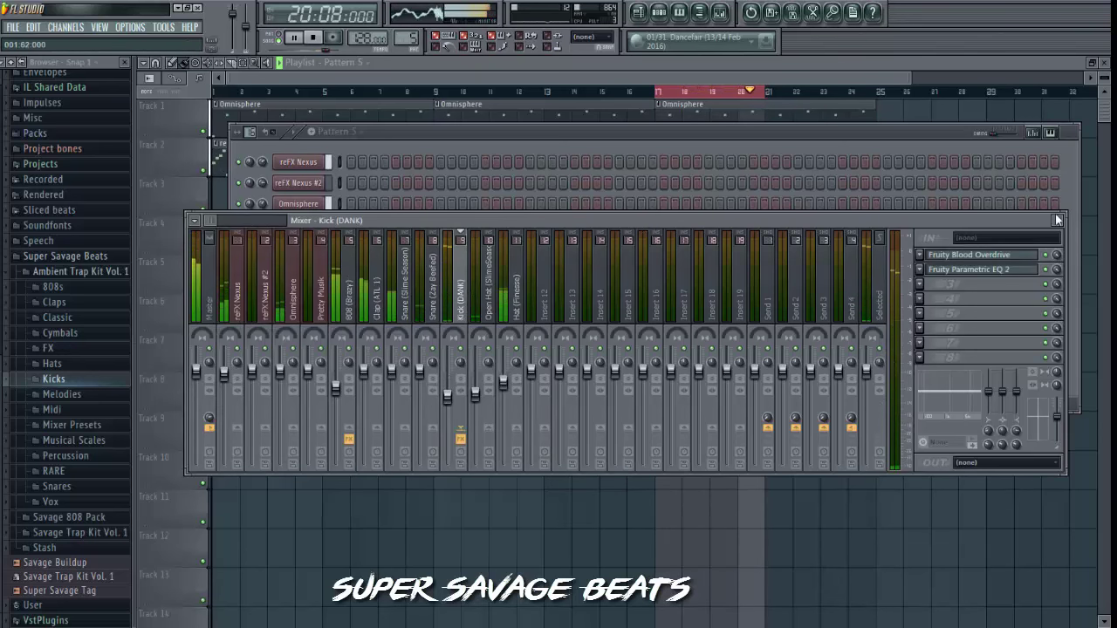
{"action": "left_click", "coordinate": [1057, 220]}
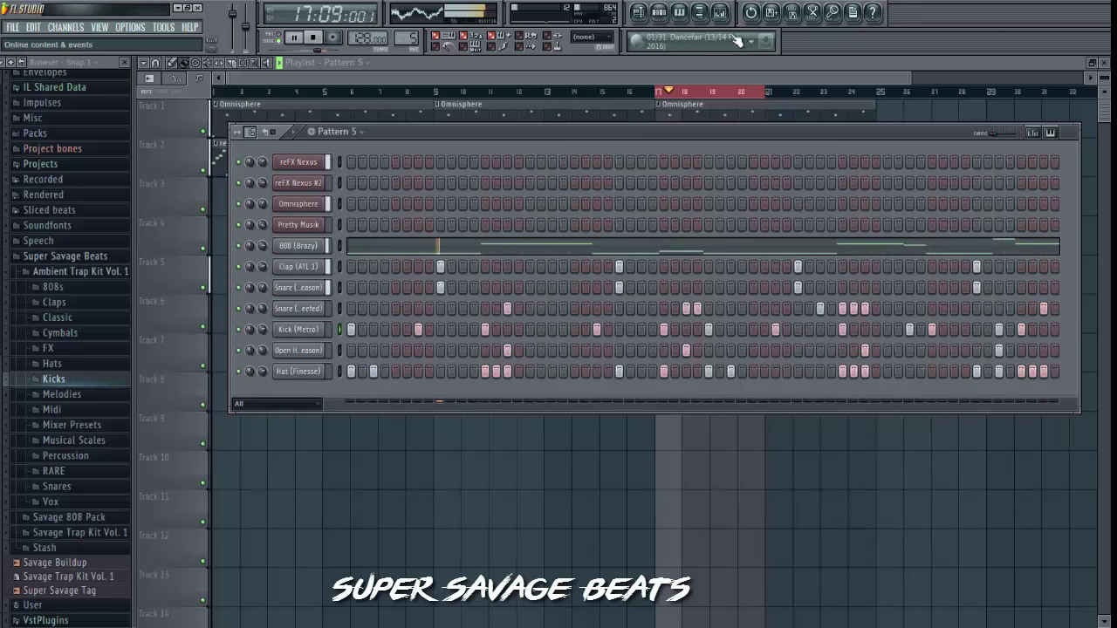
{"action": "left_click", "coordinate": [720, 11]}
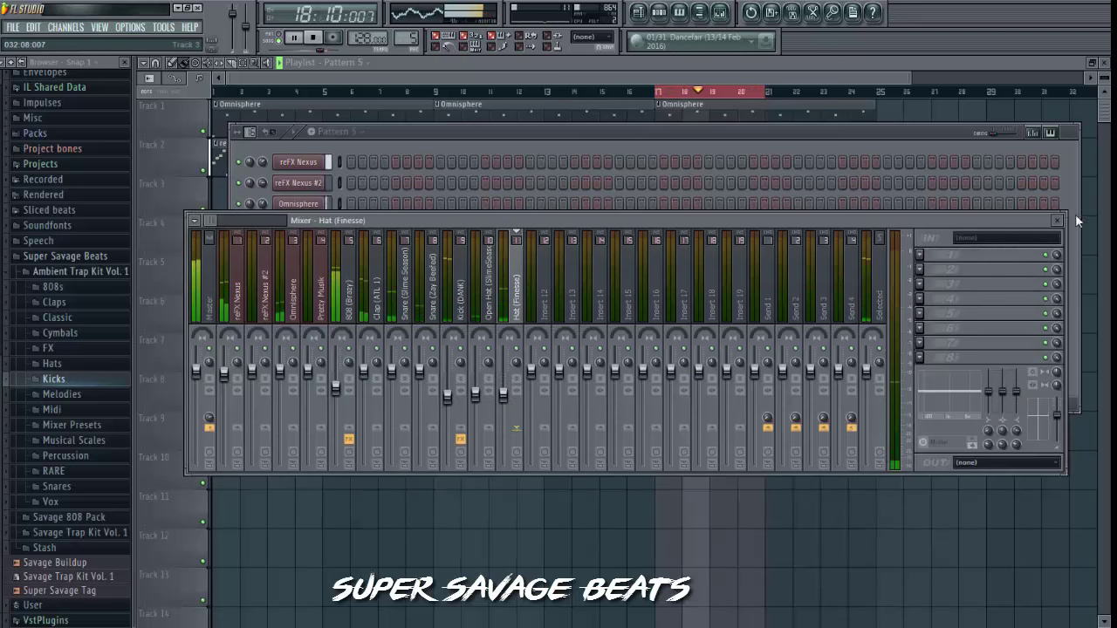
{"action": "left_click", "coordinate": [1057, 220]}
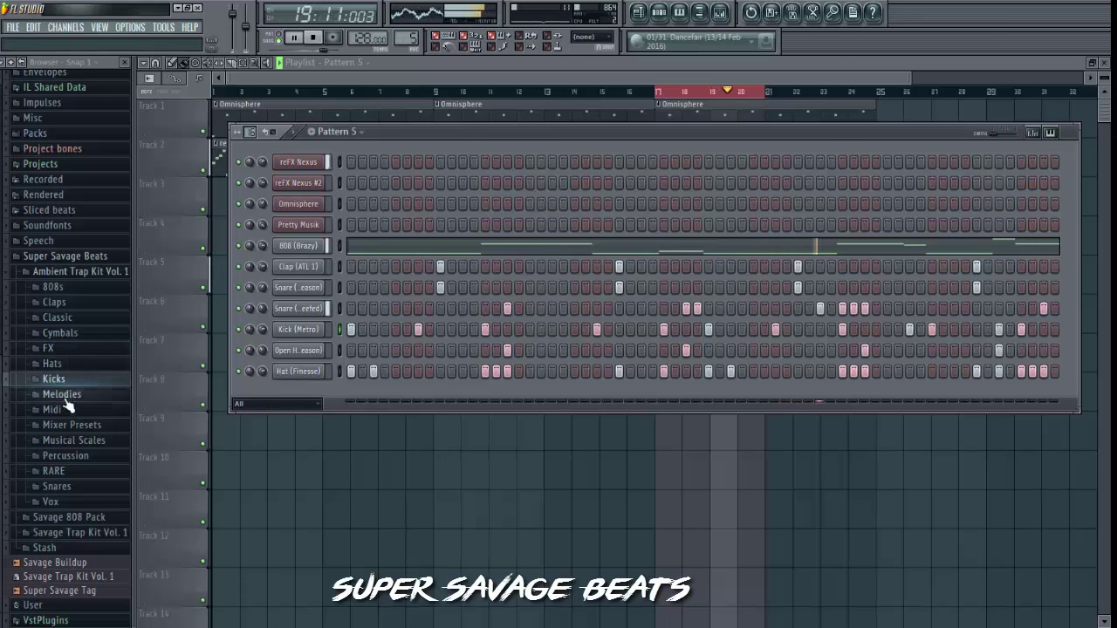
Audition Snare (Rollin) from the Ambient Trap Kit's Snares folder and collapse the folder.
{"action": "left_click", "coordinate": [88, 486]}
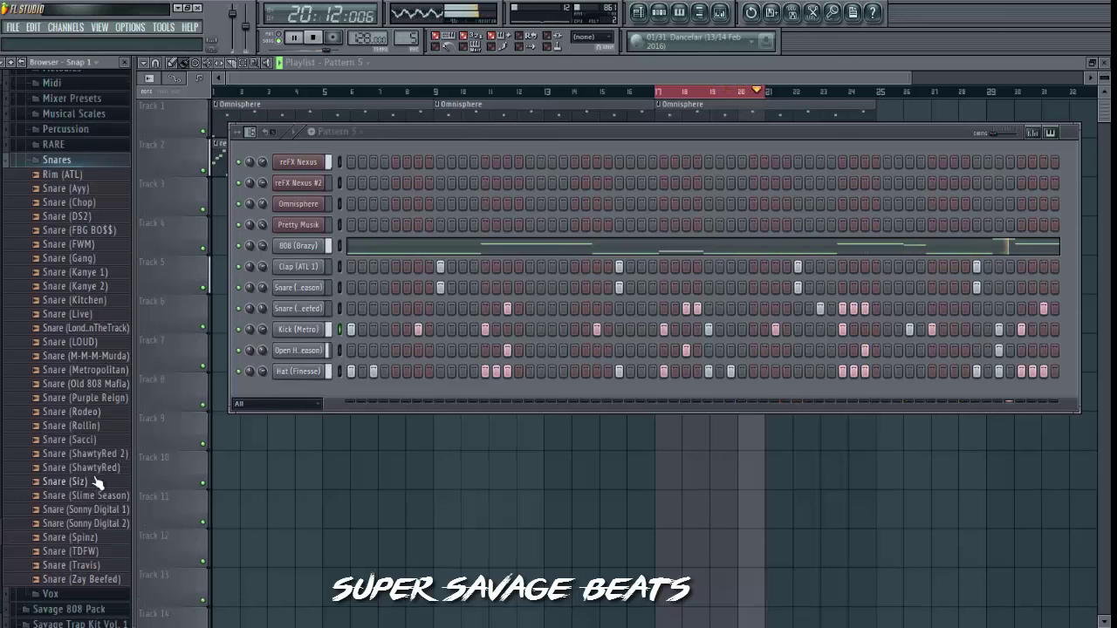
{"action": "left_click", "coordinate": [98, 439]}
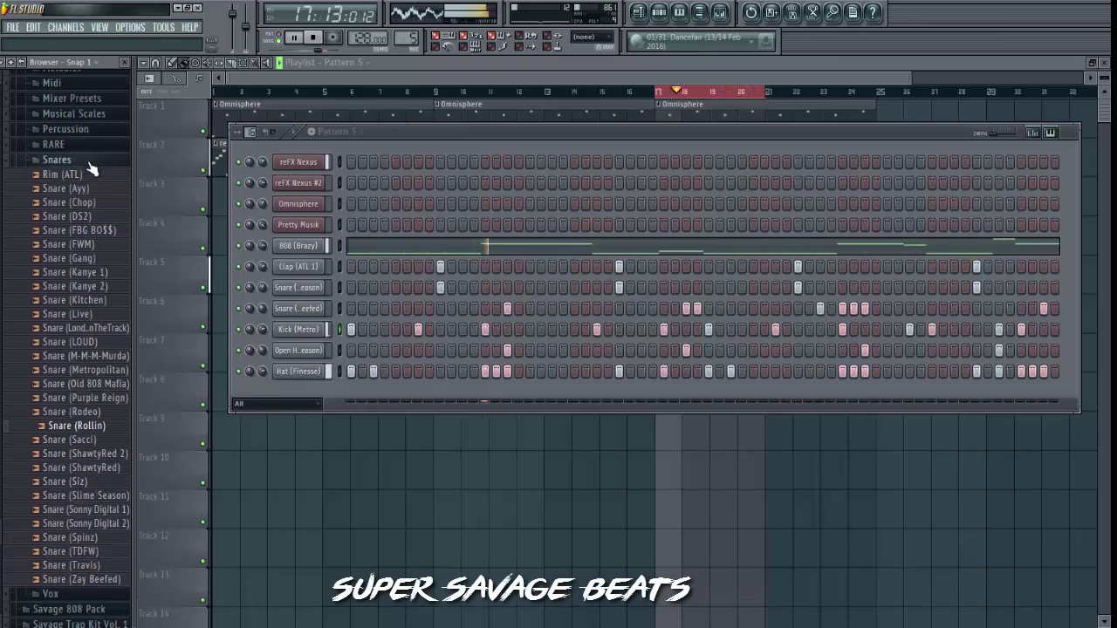
{"action": "left_click", "coordinate": [56, 160]}
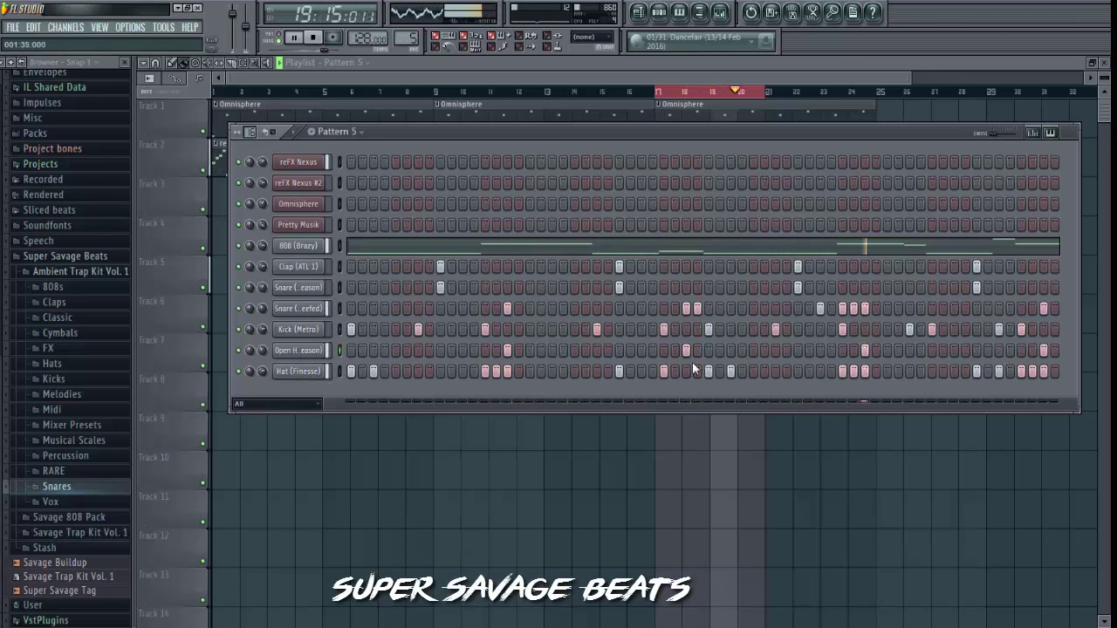
Replace the Open Hat (SlimeSeason) steps in Pattern 5 with hits on steps 5, 13, 21, 37, 45 and 53.
{"action": "left_click", "coordinate": [396, 350]}
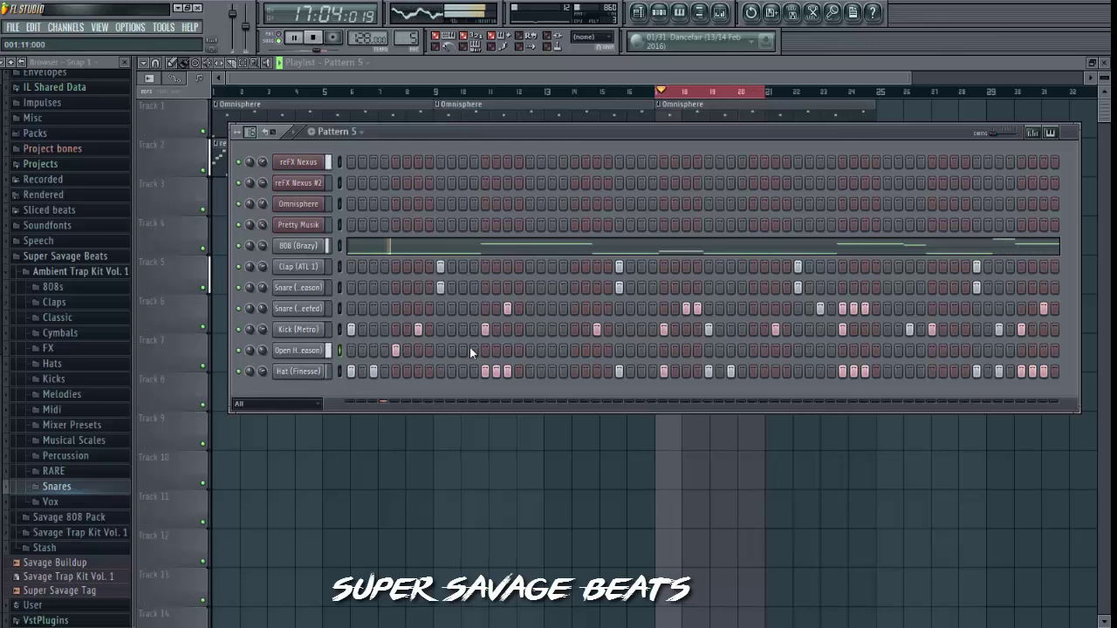
{"action": "left_click", "coordinate": [574, 350]}
{"action": "left_click", "coordinate": [753, 350]}
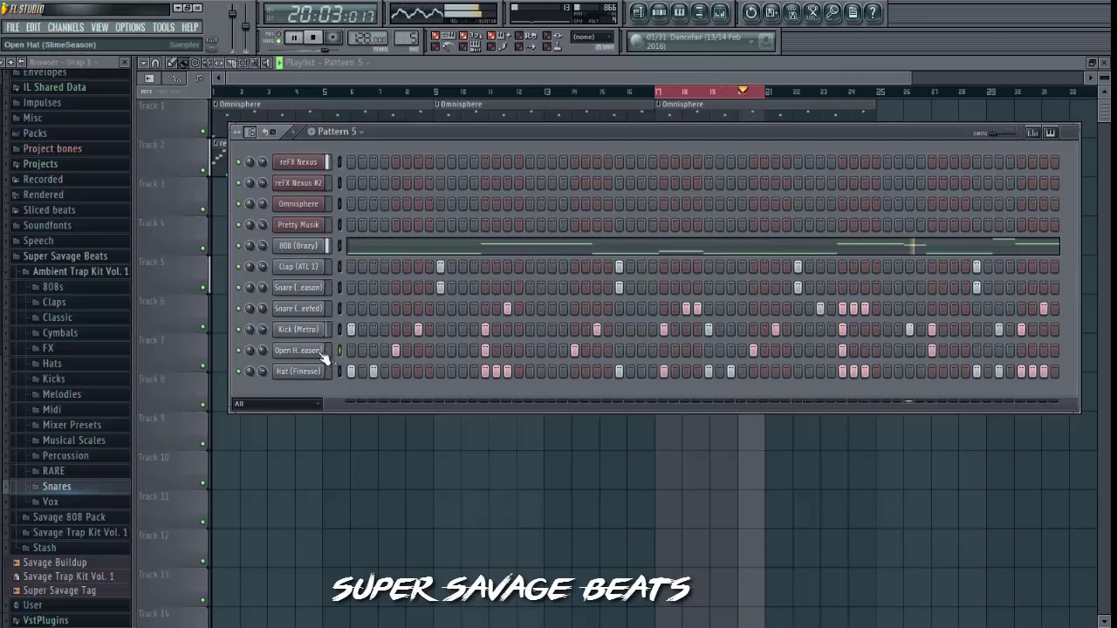
Lower the third and the last Open Hat (SlimeSeason) notes from C5 to A4 in the Piano roll and close it.
{"action": "key", "text": "F7"}
{"action": "scroll", "coordinate": [371, 149], "scroll_direction": "down", "scroll_amount": 10}
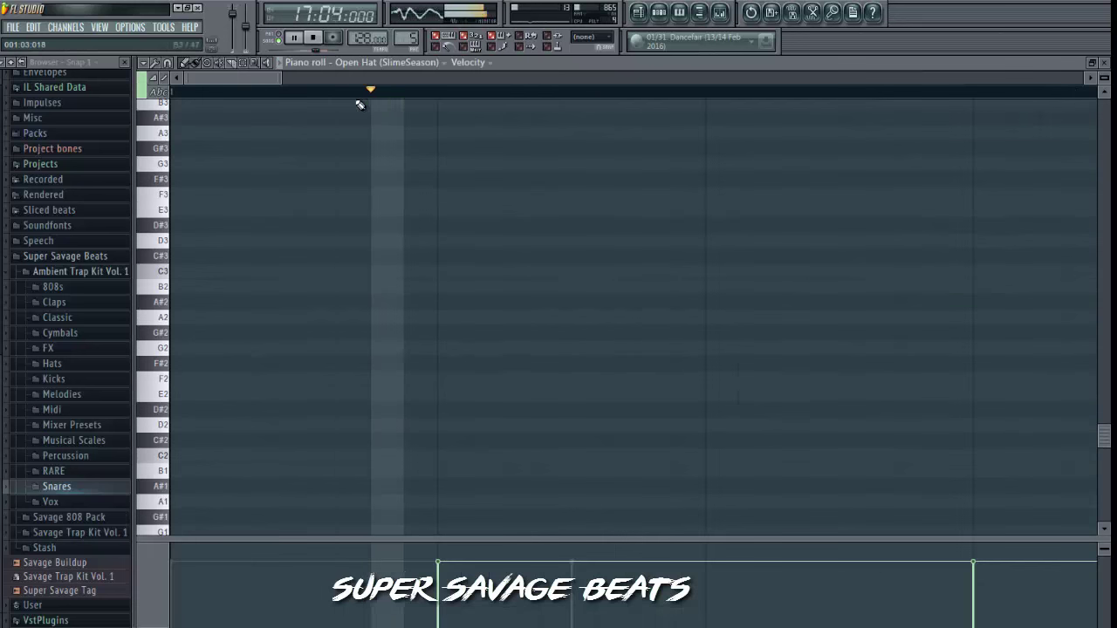
{"action": "left_click_drag", "start_coordinate": [262, 103], "coordinate": [369, 99]}
{"action": "scroll", "coordinate": [376, 328], "scroll_direction": "down", "scroll_amount": 3}
{"action": "scroll", "coordinate": [254, 305], "scroll_direction": "up", "scroll_amount": 6}
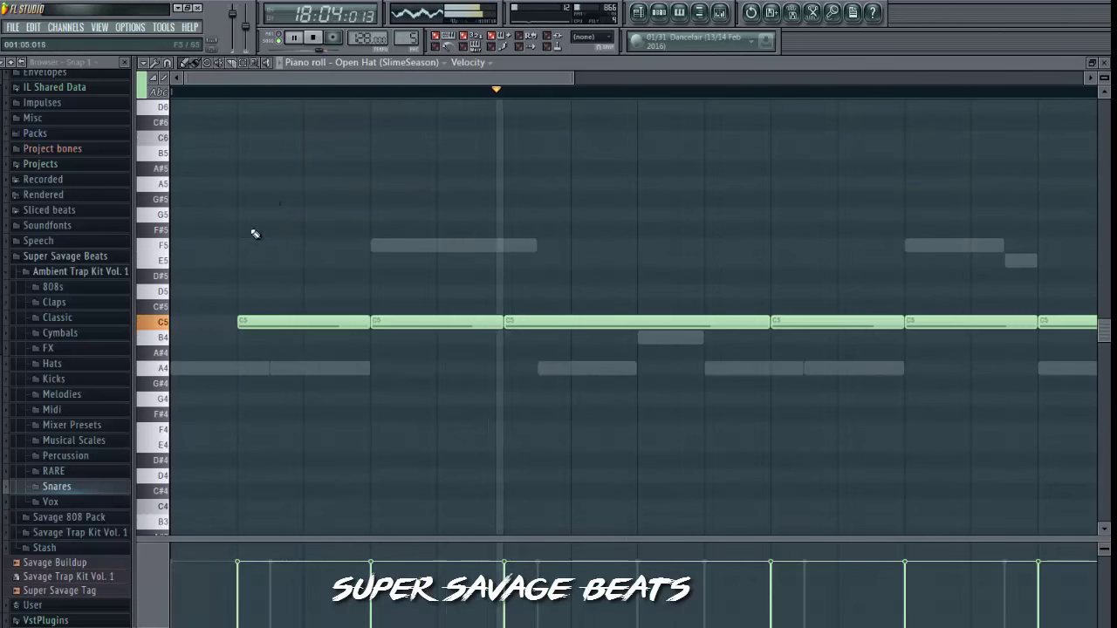
{"action": "left_click_drag", "start_coordinate": [578, 319], "coordinate": [576, 369]}
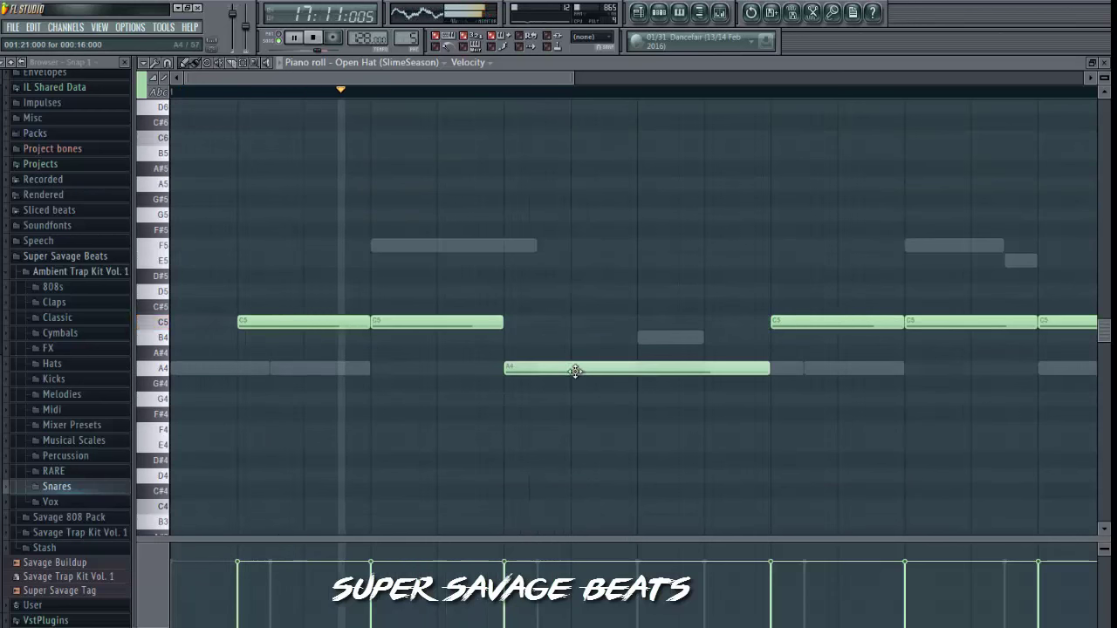
{"action": "scroll", "coordinate": [471, 101], "scroll_direction": "down", "scroll_amount": 7}
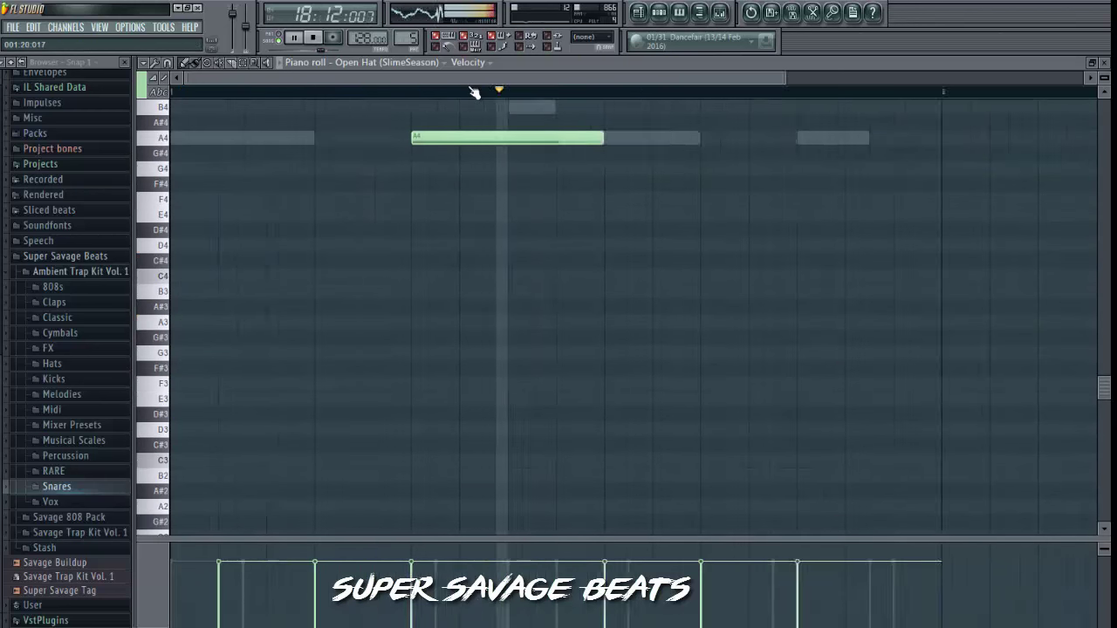
{"action": "scroll", "coordinate": [533, 275], "scroll_direction": "up", "scroll_amount": 5}
{"action": "left_click_drag", "start_coordinate": [584, 414], "coordinate": [581, 464]}
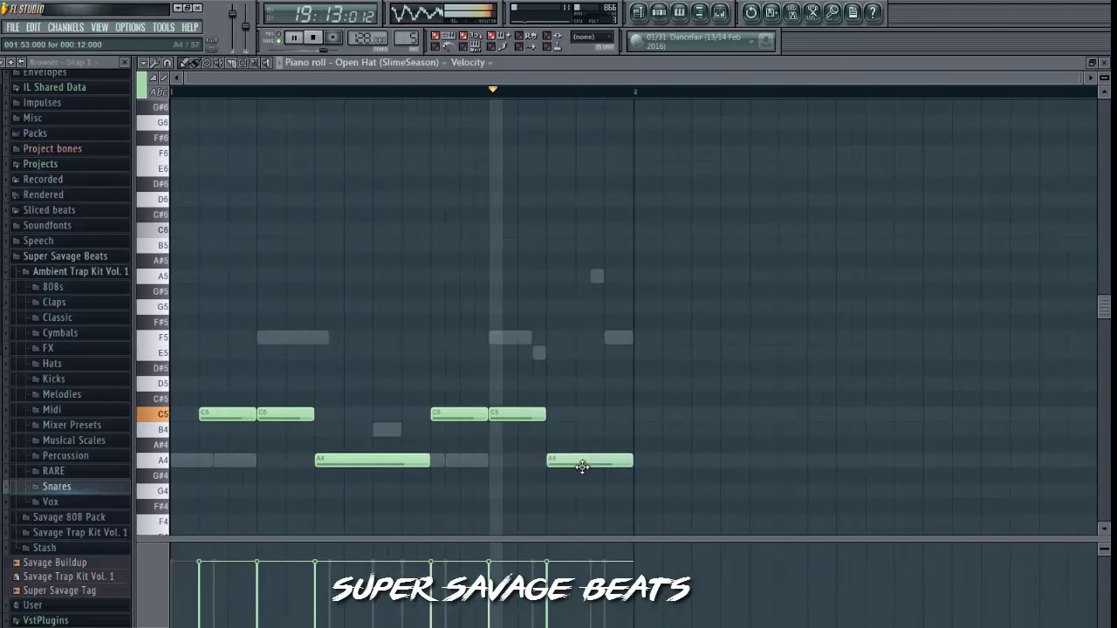
{"action": "left_click", "coordinate": [1102, 63]}
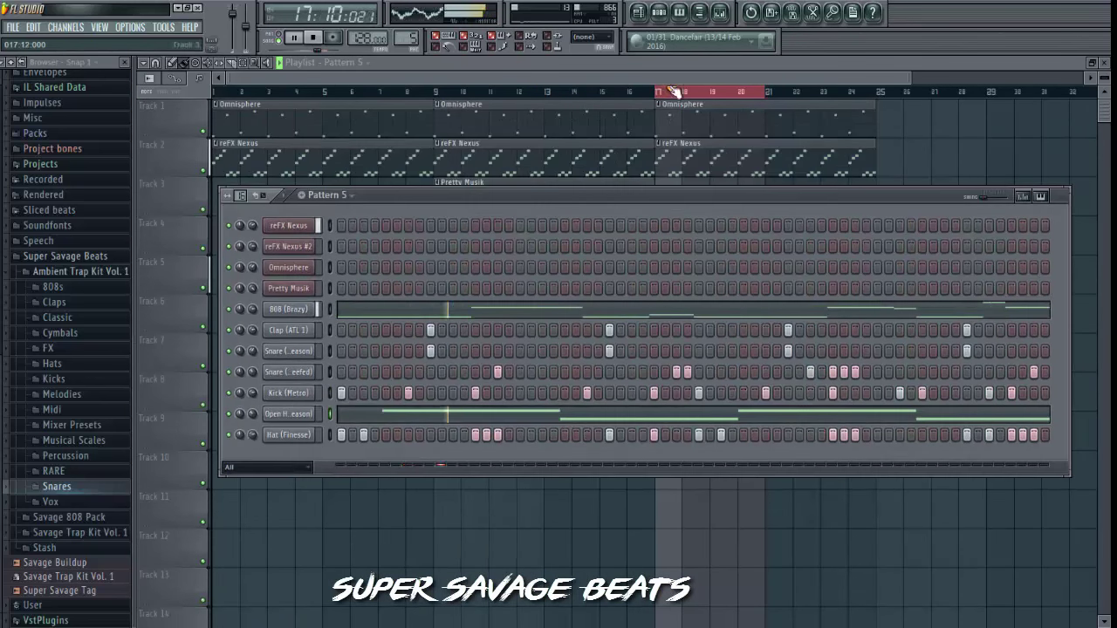
Place a second Pattern 5 clip at bar 21 on Track 5 and clear the playlist's loop selection.
{"action": "left_click", "coordinate": [715, 273]}
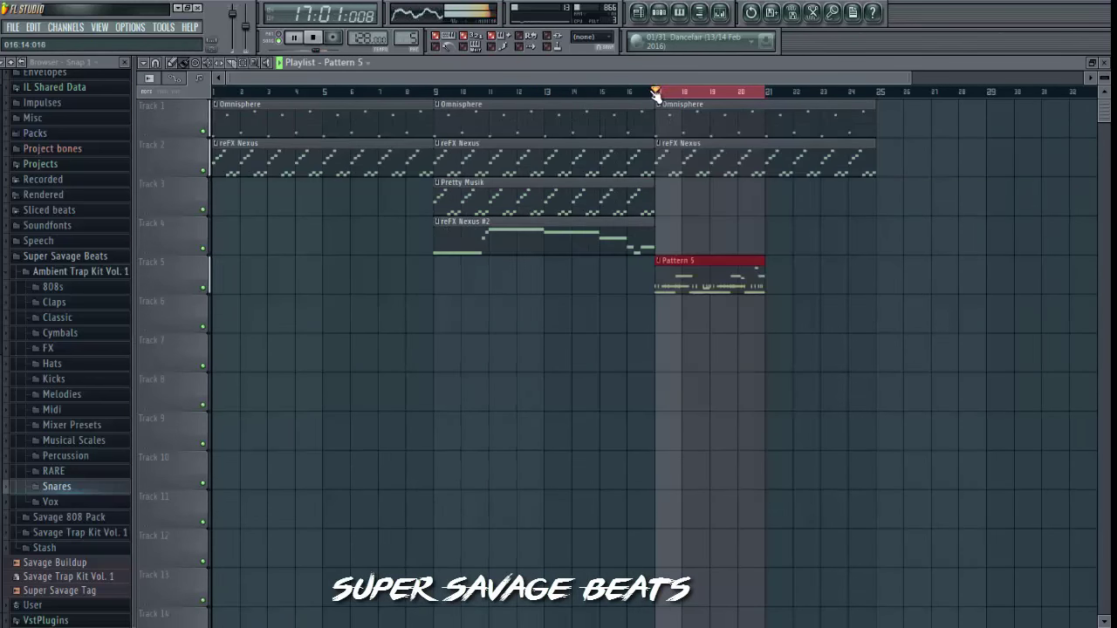
{"action": "left_click", "coordinate": [785, 289]}
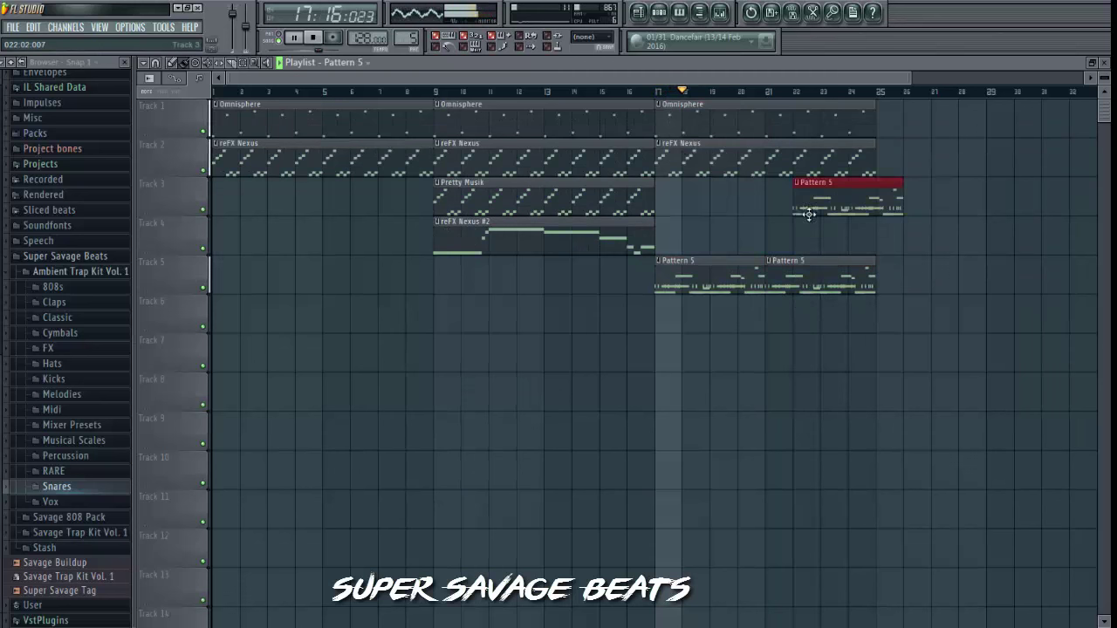
{"action": "scroll", "coordinate": [698, 101], "scroll_direction": "down", "scroll_amount": 1}
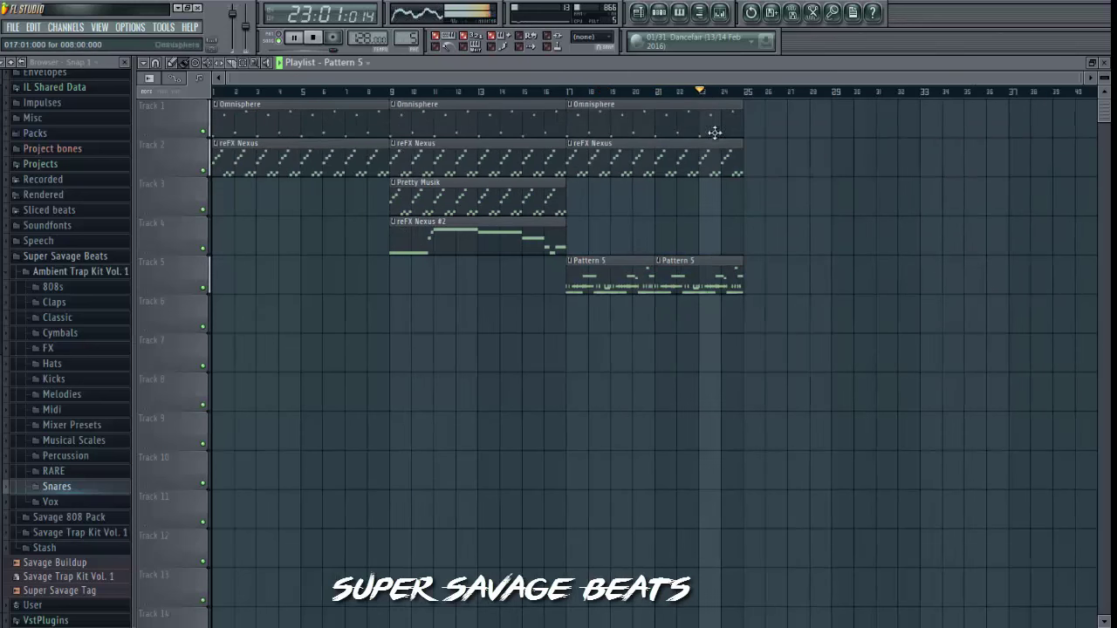
Duplicate the clips of bars 17 to 25 directly after them and add a Pretty Musik clip at bar 25 on Track 3.
{"action": "left_click_drag", "start_coordinate": [750, 303], "coordinate": [569, 103]}
{"action": "key", "text": "ctrl+b"}
{"action": "left_click_drag", "start_coordinate": [506, 181], "coordinate": [754, 199]}
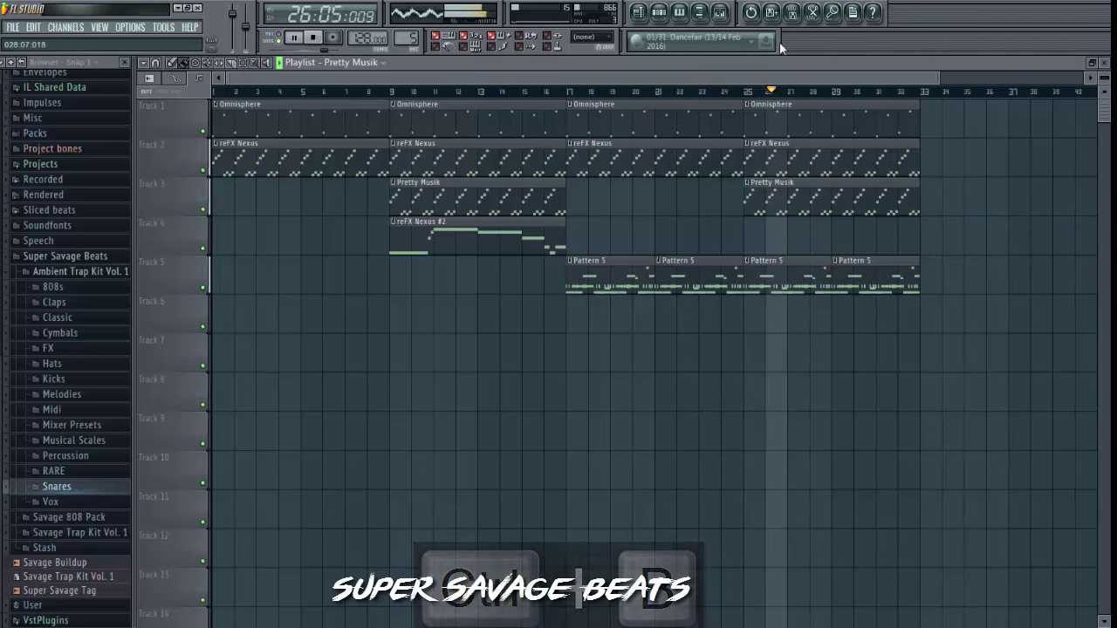
Lower the volume of the Pretty Musik mixer track and close the Mixer.
{"action": "left_click", "coordinate": [719, 12]}
{"action": "left_click", "coordinate": [323, 288]}
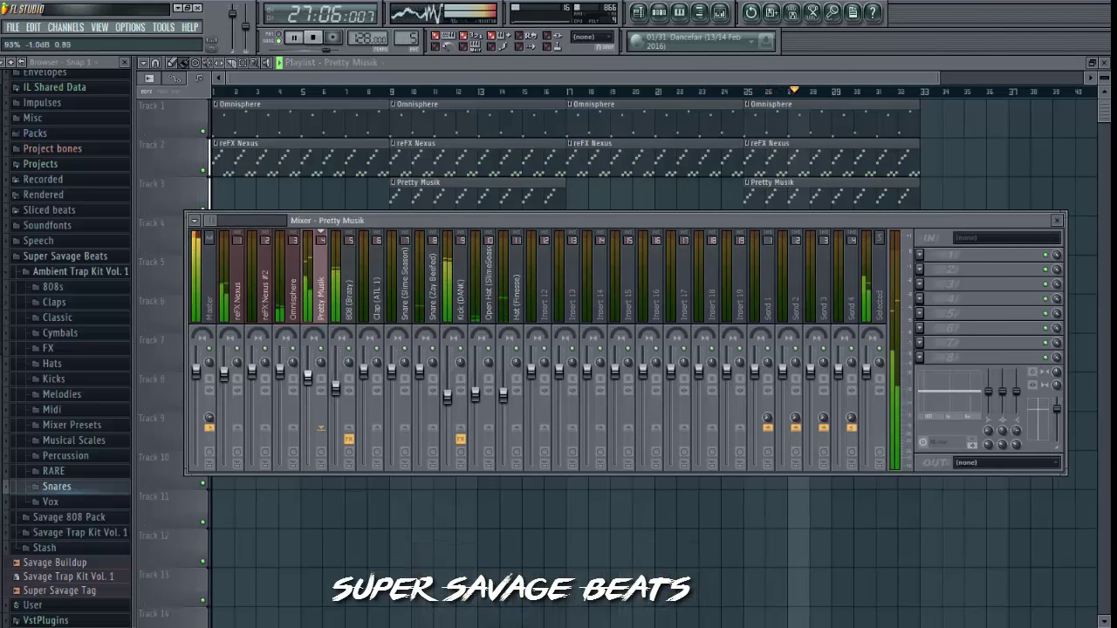
{"action": "left_click_drag", "start_coordinate": [308, 365], "coordinate": [309, 374]}
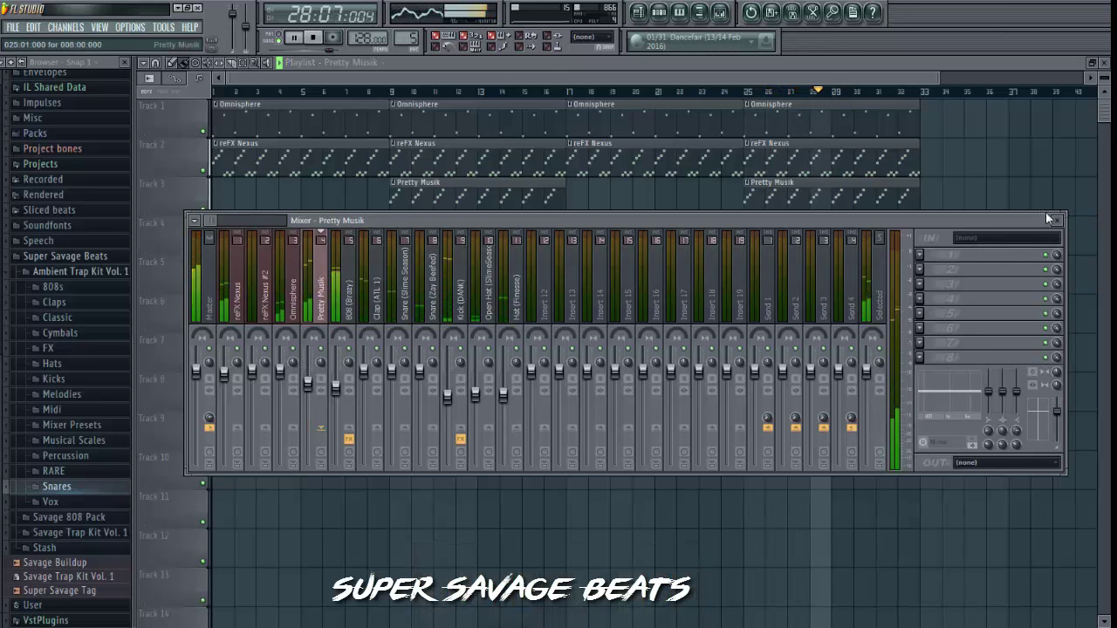
{"action": "left_click", "coordinate": [1054, 219]}
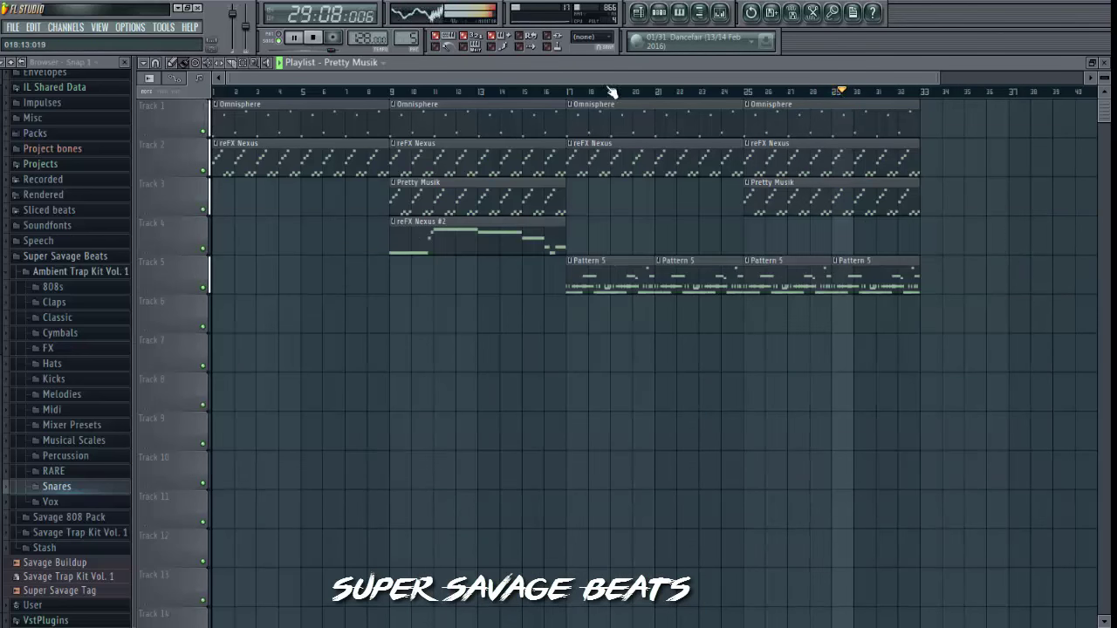
Delete the three Pattern 5 clips after bar 21 on Track 5, keeping only the one at bar 17.
{"action": "scroll", "coordinate": [614, 104], "scroll_direction": "down", "scroll_amount": 2}
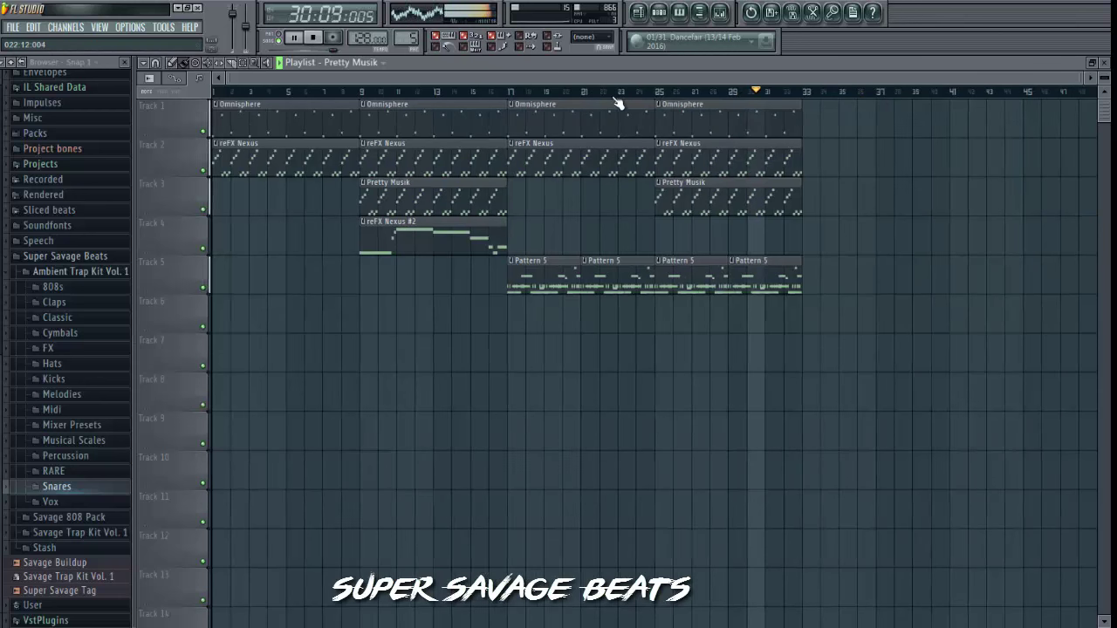
{"action": "right_click", "coordinate": [678, 278]}
{"action": "right_click", "coordinate": [611, 278]}
{"action": "right_click", "coordinate": [764, 278]}
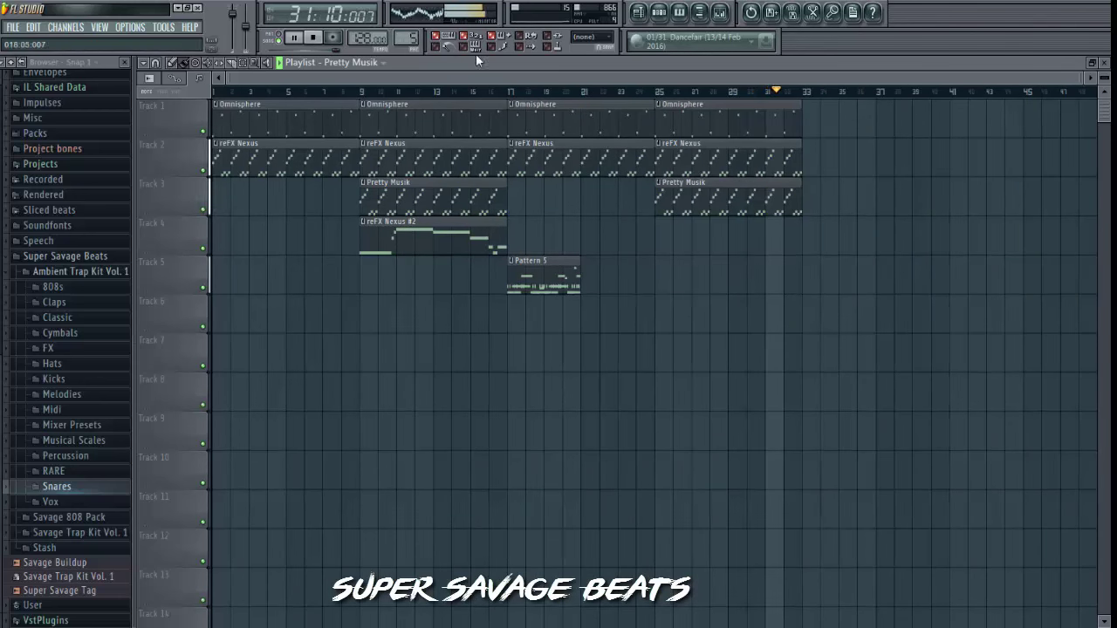
Split Pattern 5 by channel and move the Open Hat (SlimeSeason) clip to Track 11 and the Hat (Finesse) clip to Track 12.
{"action": "left_click", "coordinate": [407, 42]}
{"action": "left_click", "coordinate": [515, 182]}
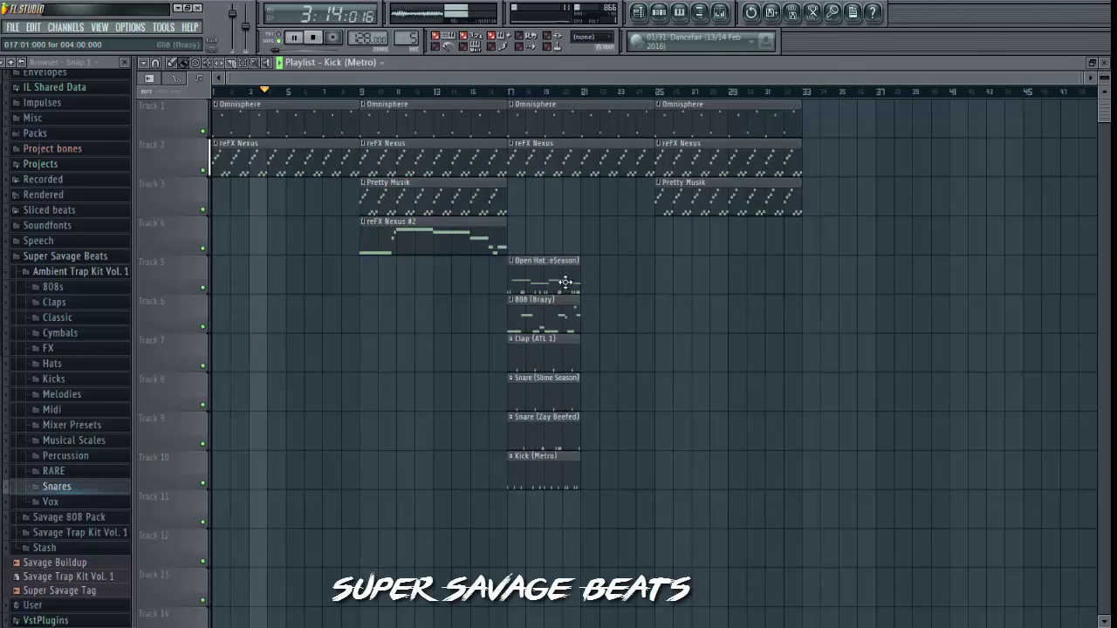
{"action": "left_click_drag", "start_coordinate": [565, 282], "coordinate": [556, 527]}
{"action": "left_click_drag", "start_coordinate": [554, 280], "coordinate": [546, 533]}
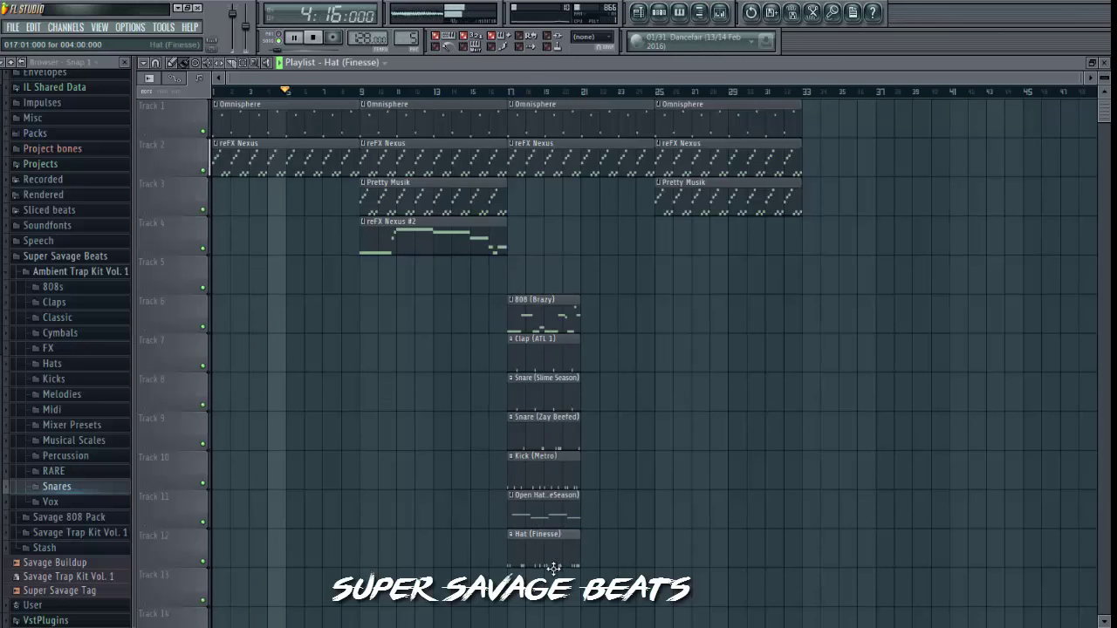
Close the Browser and play the arrangement from the starts of bars 1, 9 and 17.
{"action": "left_click", "coordinate": [509, 91]}
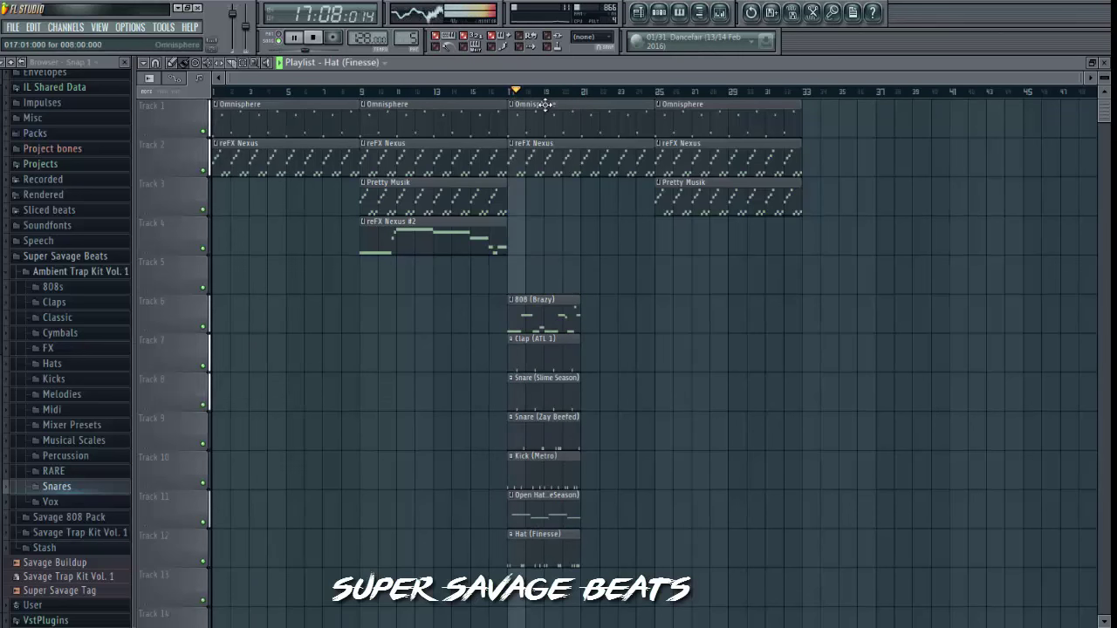
{"action": "left_click", "coordinate": [215, 90]}
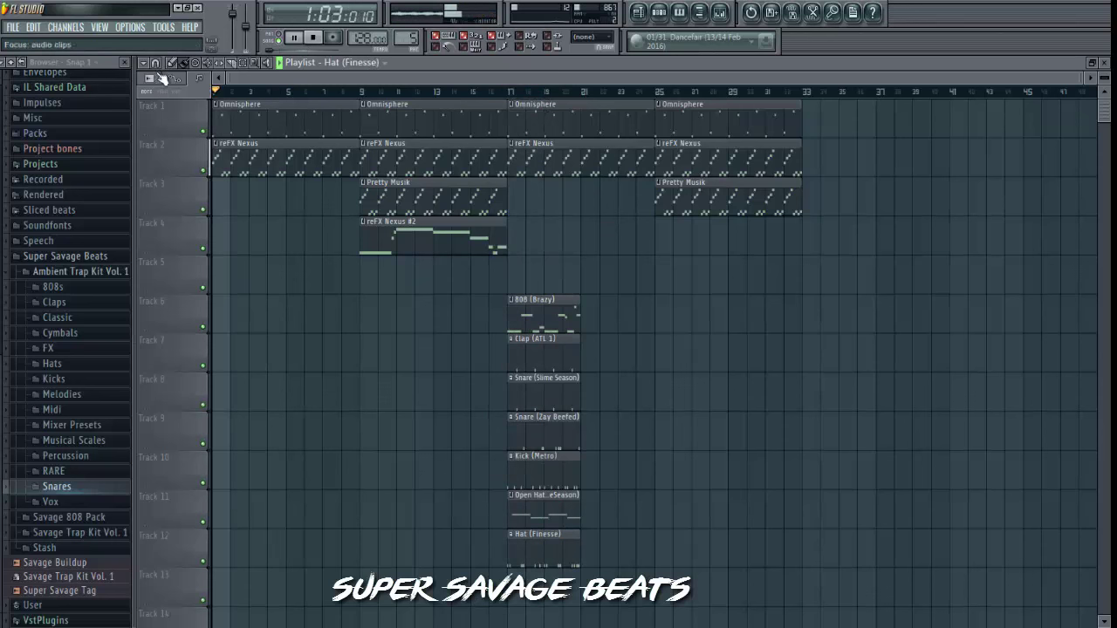
{"action": "left_click", "coordinate": [126, 64]}
{"action": "left_click", "coordinate": [241, 89]}
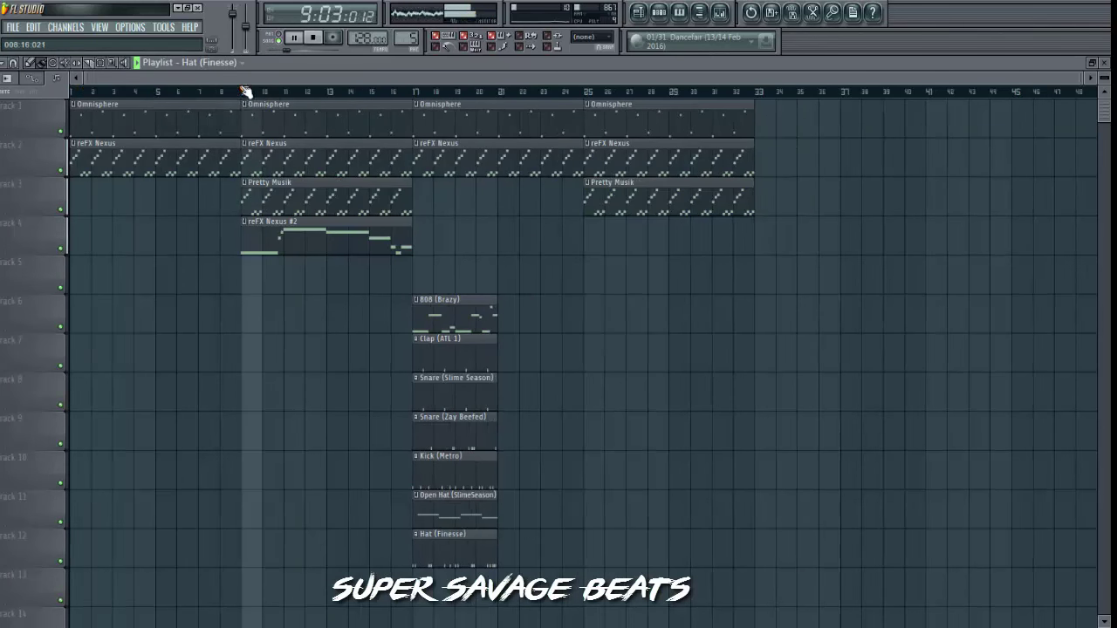
{"action": "left_click", "coordinate": [411, 91]}
Repeat the 808 and drum clips three times up to bar 33, and delete the Kick (Metro) clips at bars 17 and 21.
{"action": "left_click_drag", "start_coordinate": [506, 590], "coordinate": [439, 319]}
{"action": "key", "text": "ctrl+b"}
{"action": "key", "text": "ctrl+b"}
{"action": "key", "text": "ctrl+b"}
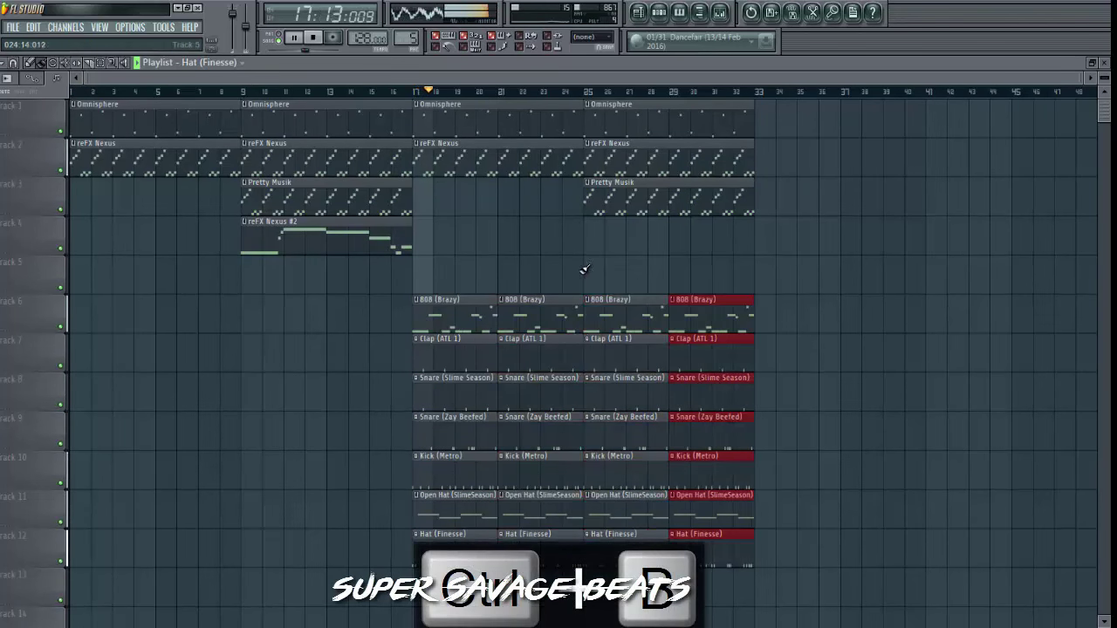
{"action": "left_click", "coordinate": [583, 270]}
{"action": "right_click", "coordinate": [591, 276]}
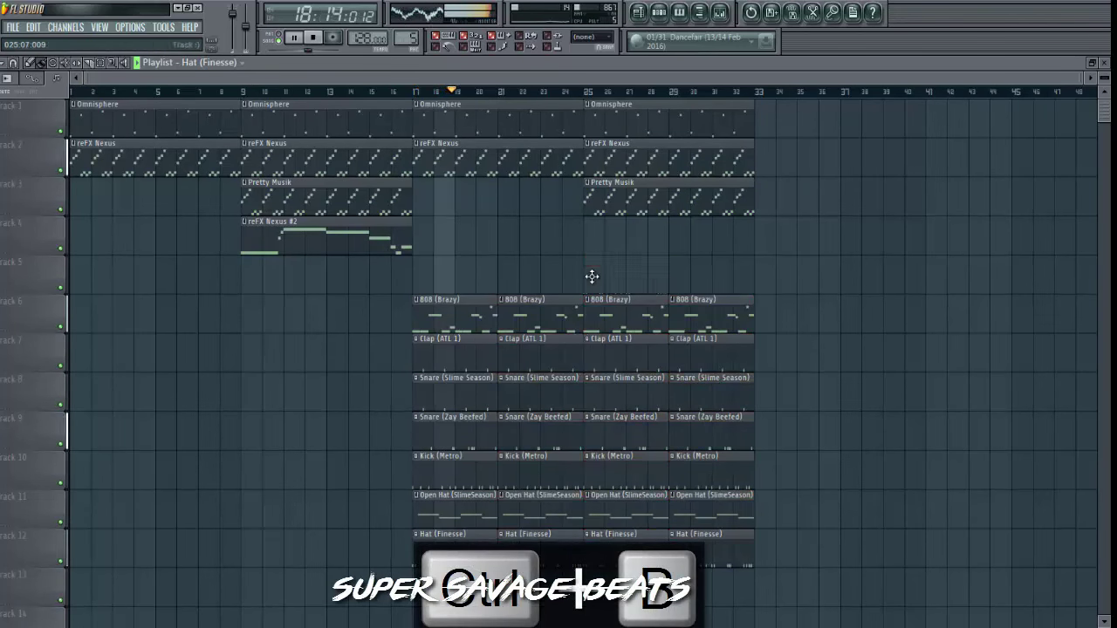
{"action": "right_click", "coordinate": [454, 476]}
{"action": "right_click", "coordinate": [533, 476]}
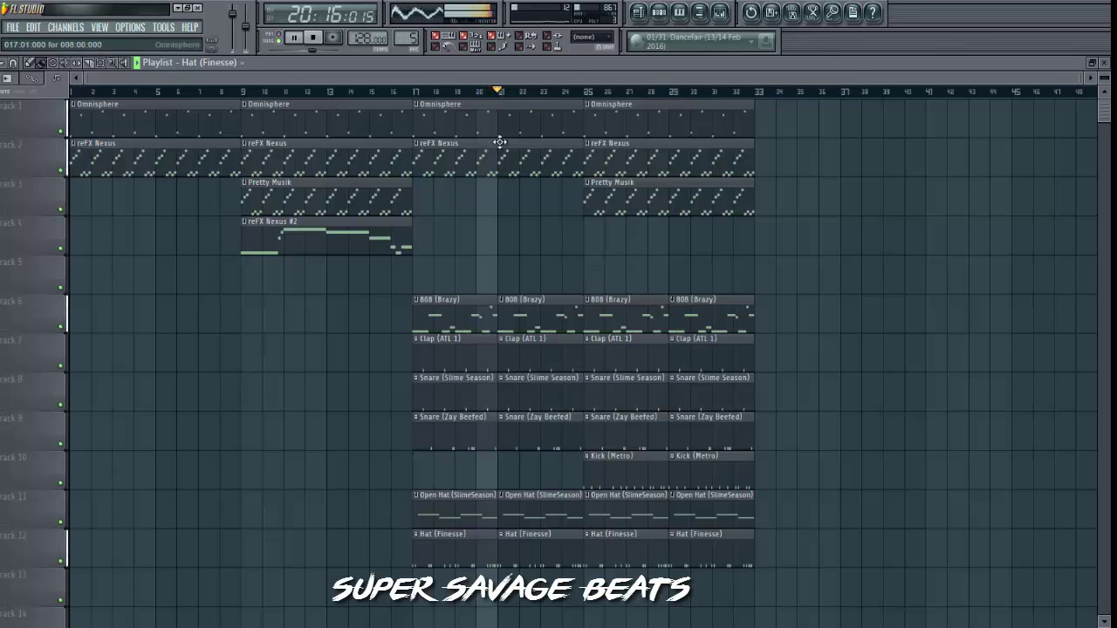
Play the arrangement from the start of bar 25.
{"action": "left_click", "coordinate": [590, 271]}
{"action": "right_click", "coordinate": [591, 273]}
{"action": "left_click", "coordinate": [588, 90]}
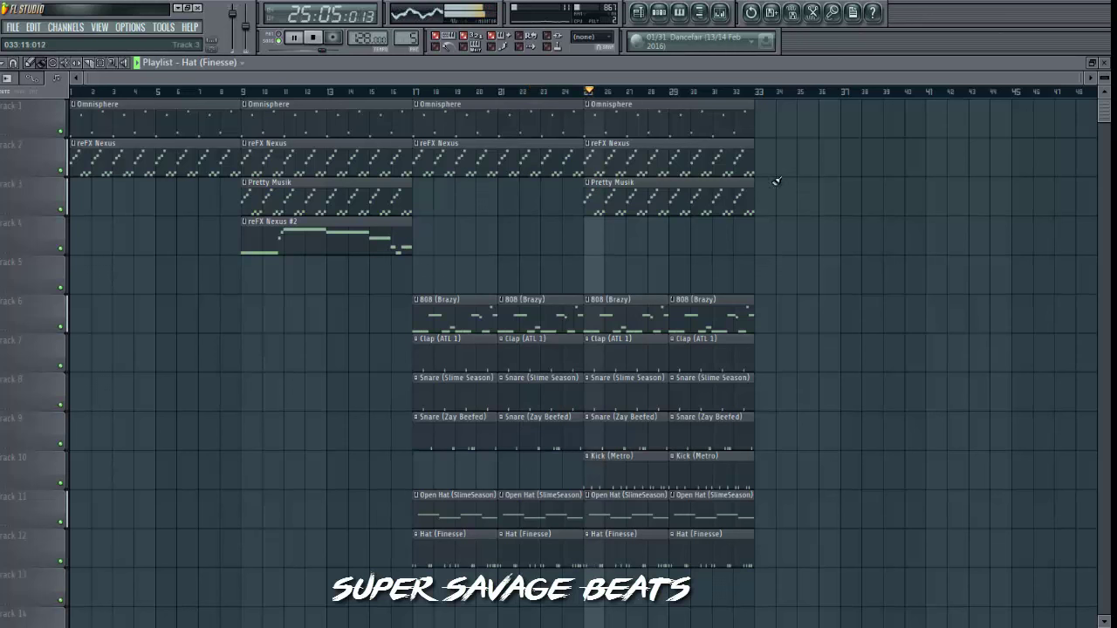
Duplicate the reFX Nexus clip and the last two 808 (Brazy) clips to fill bars 33 to 41.
{"action": "left_click", "coordinate": [754, 157], "text": "ctrl"}
{"action": "key", "text": "ctrl+b"}
{"action": "scroll", "coordinate": [675, 283], "scroll_direction": "down", "scroll_amount": 2}
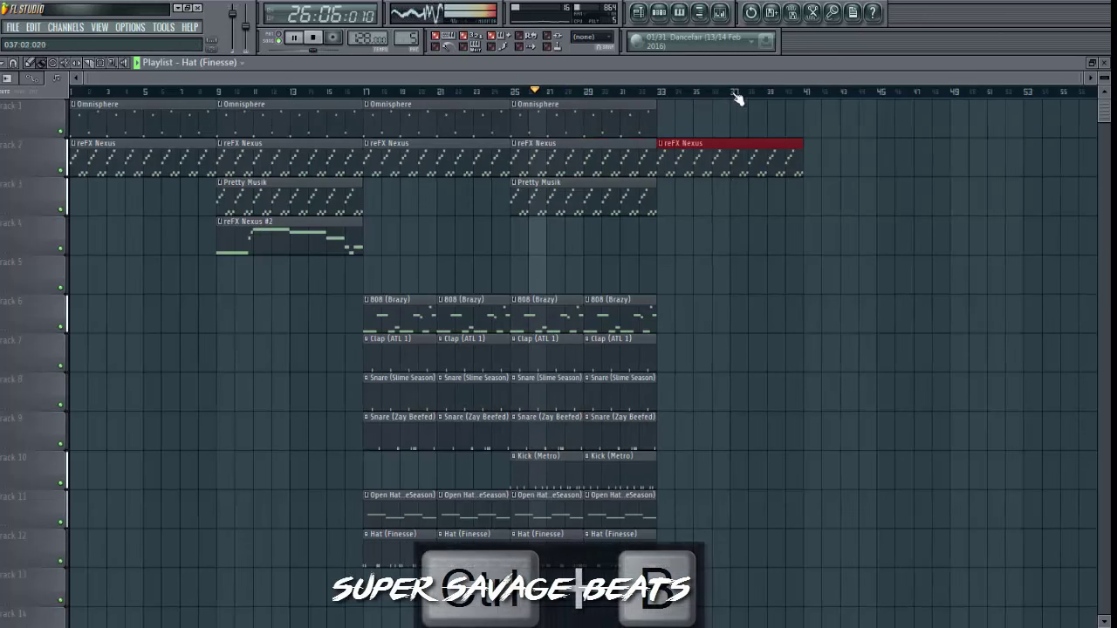
{"action": "left_click_drag", "start_coordinate": [676, 284], "coordinate": [568, 316]}
{"action": "key", "text": "ctrl+b"}
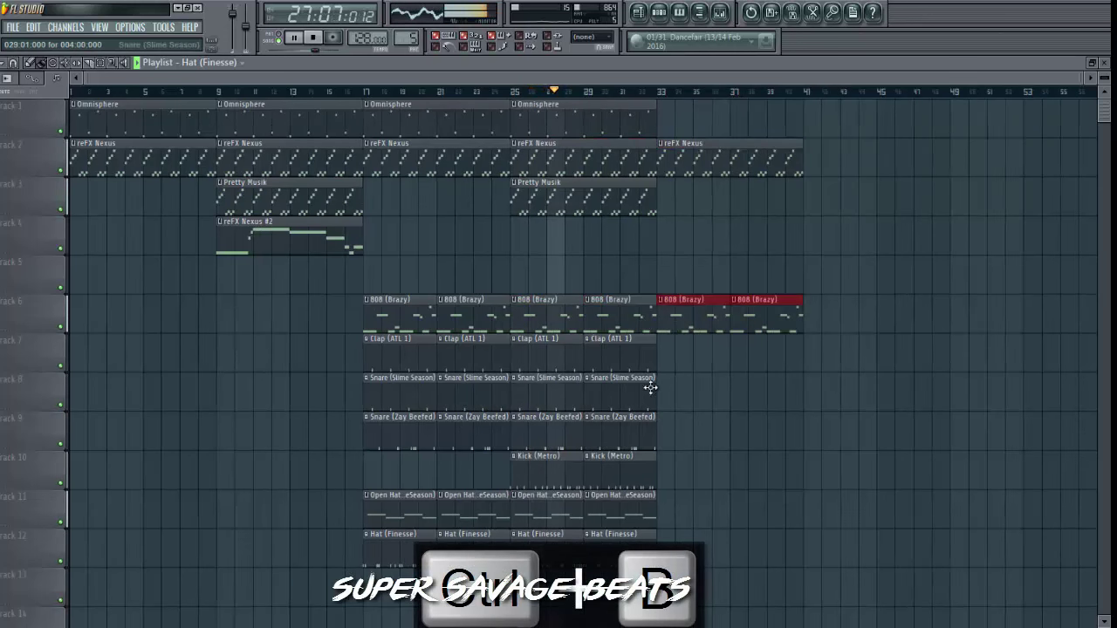
Duplicate the last two Clap (ATL 1), Snare (Slime Season) and Hat (Finesse) clips to fill bars 33 to 41.
{"action": "left_click_drag", "start_coordinate": [653, 333], "coordinate": [561, 369]}
{"action": "key", "text": "ctrl+b"}
{"action": "left_click_drag", "start_coordinate": [637, 372], "coordinate": [561, 410]}
{"action": "key", "text": "ctrl+b"}
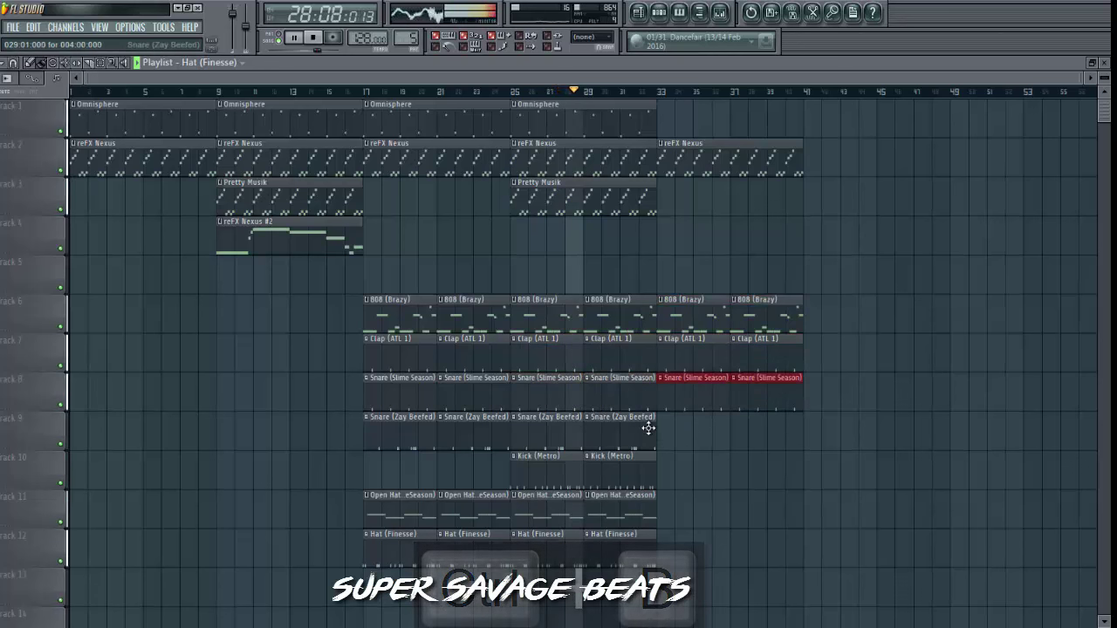
{"action": "left_click_drag", "start_coordinate": [654, 532], "coordinate": [563, 567]}
{"action": "key", "text": "ctrl+b"}
{"action": "left_click", "coordinate": [732, 467]}
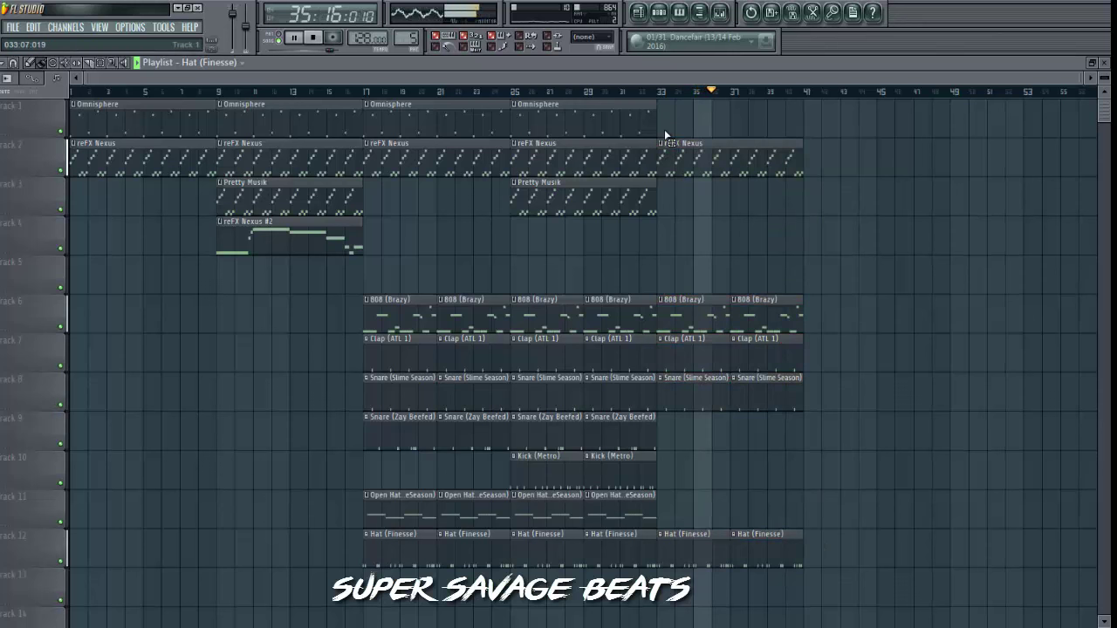
Duplicate all clips in bars 33 to 41 so the section repeats from bar 41.
{"action": "key", "text": "ctrl+b"}
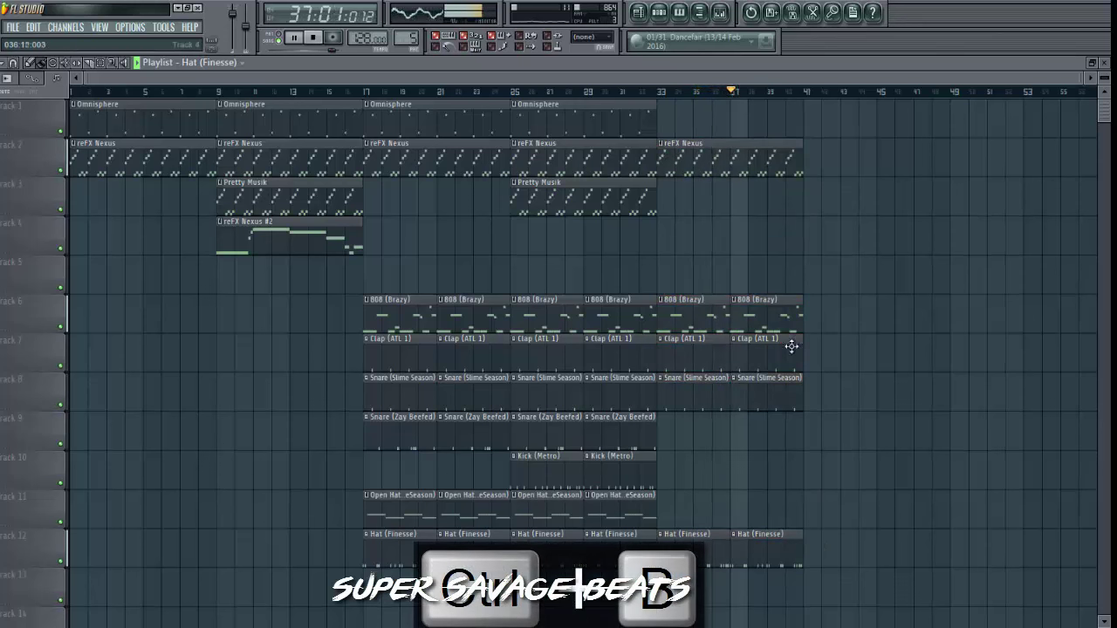
{"action": "left_click_drag", "start_coordinate": [863, 568], "coordinate": [698, 114]}
{"action": "key", "text": "ctrl+b"}
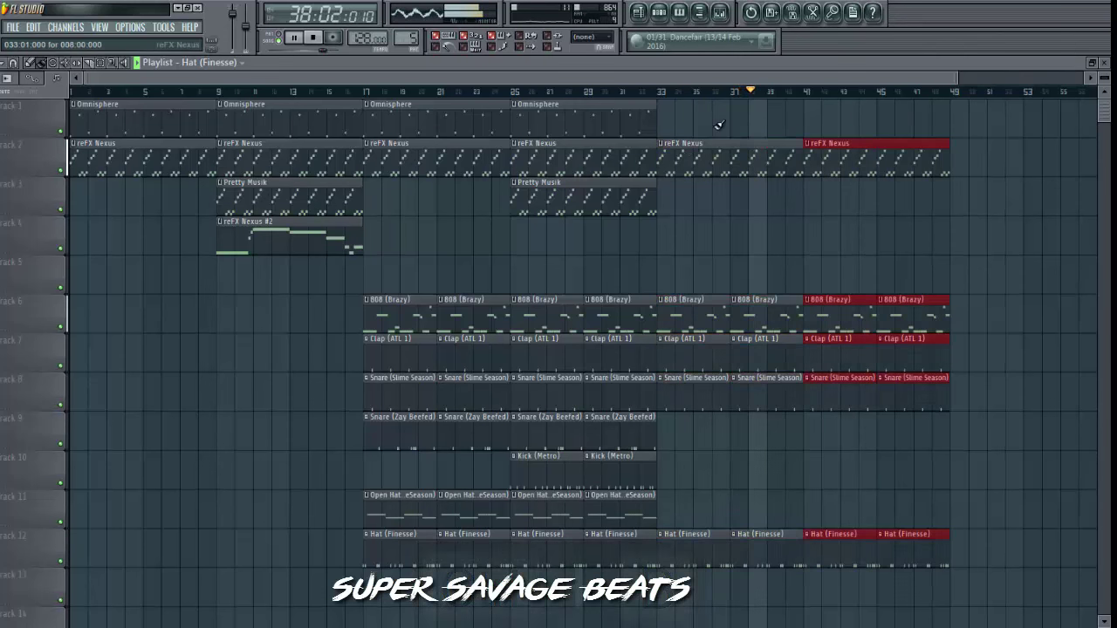
Copy the Pretty Musik clip at bar 25 to bar 41 on Track 3.
{"action": "scroll", "coordinate": [723, 87], "scroll_direction": "down", "scroll_amount": 3}
{"action": "left_click_drag", "start_coordinate": [540, 197], "coordinate": [765, 196]}
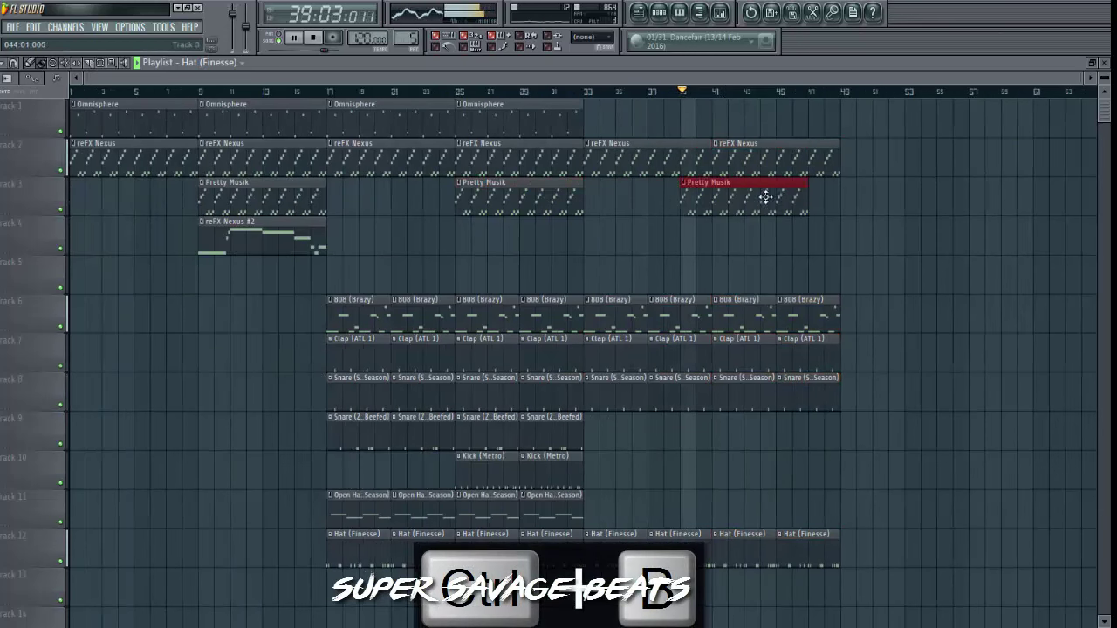
{"action": "left_click", "coordinate": [746, 119]}
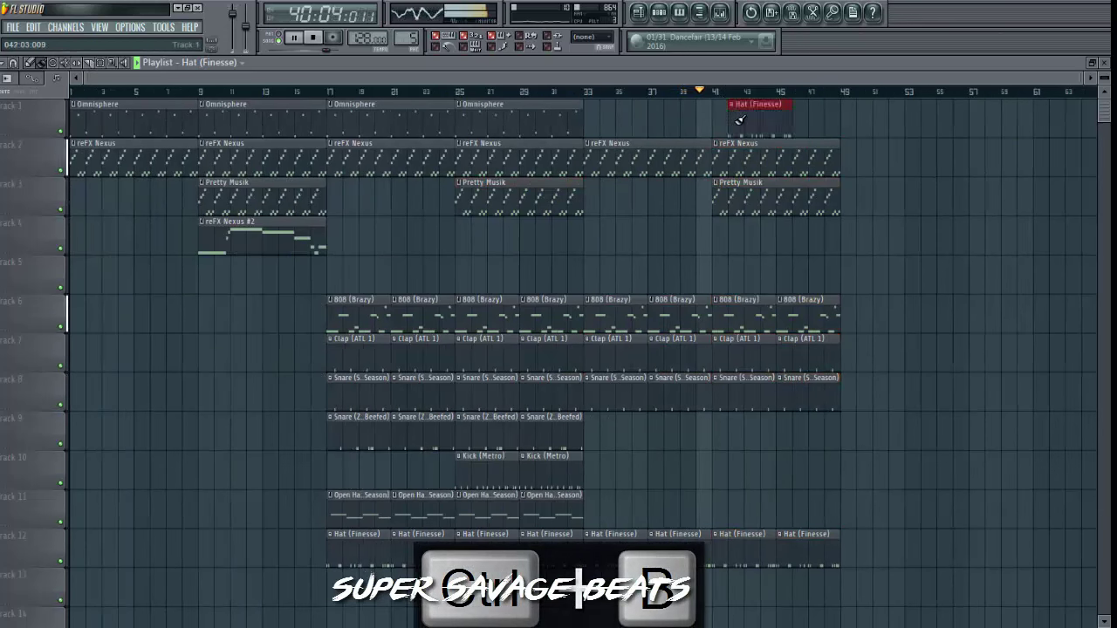
{"action": "right_click", "coordinate": [763, 125]}
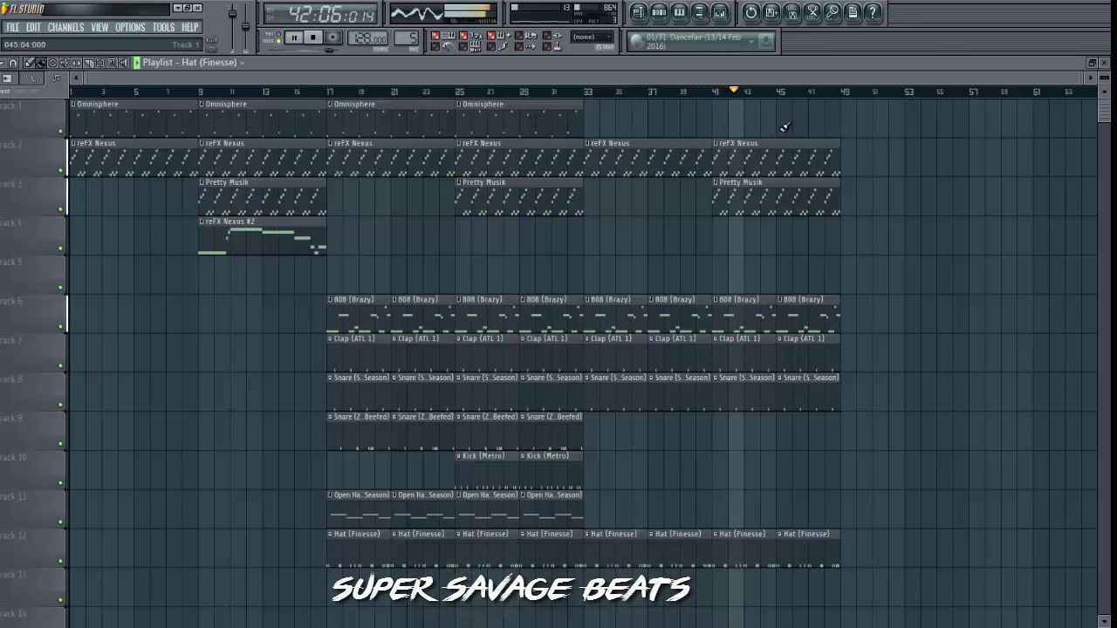
{"action": "right_click", "coordinate": [781, 123]}
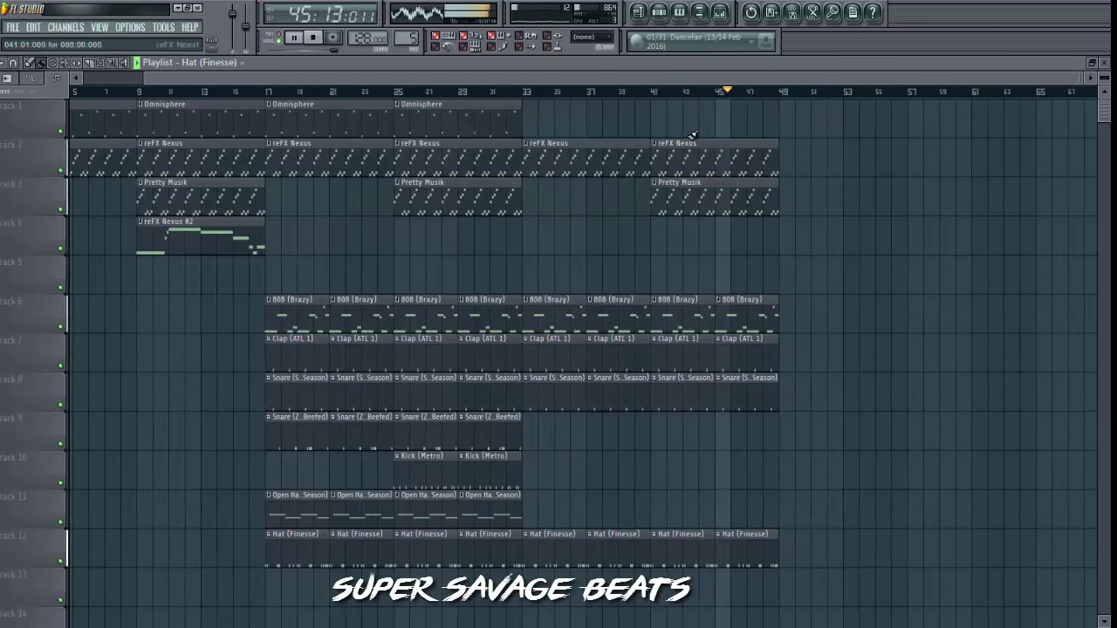
Copy the Omnisphere clip to bar 49 on Track 1 and duplicate the last Pretty Musik clip to bar 49.
{"action": "left_click_drag", "start_coordinate": [430, 120], "coordinate": [783, 120]}
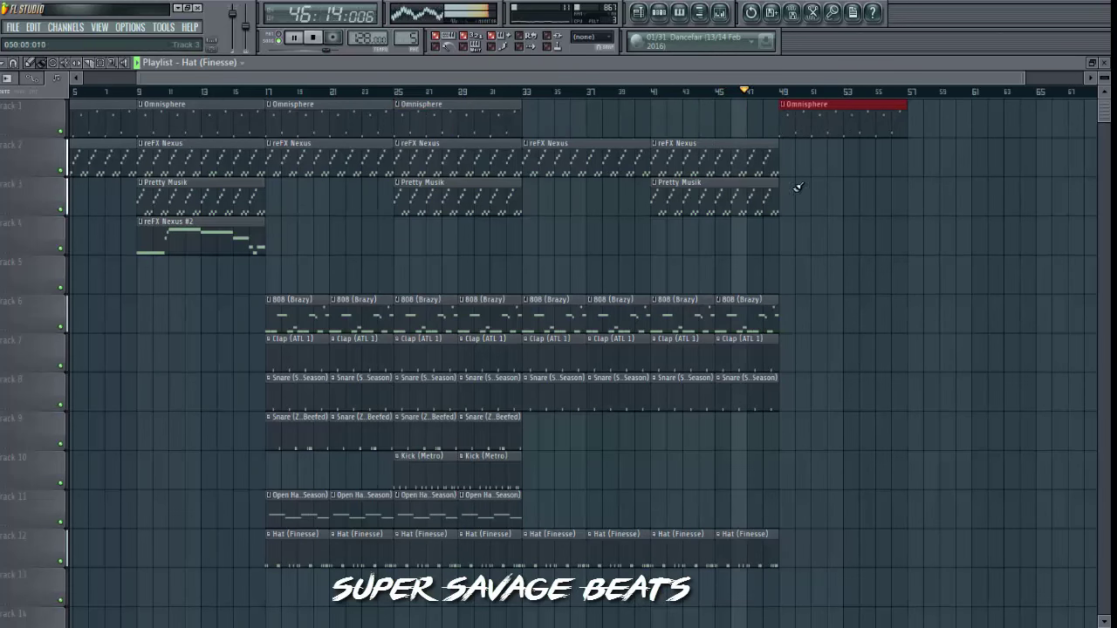
{"action": "left_click", "coordinate": [742, 195]}
{"action": "key", "text": "ctrl+b"}
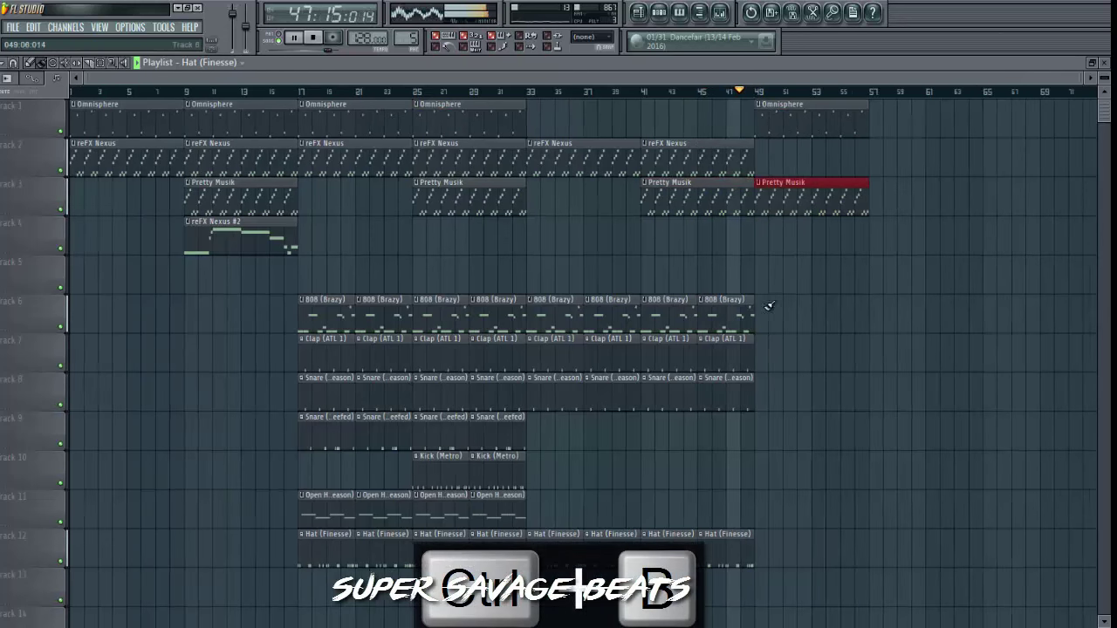
Duplicate the last four 808 (Brazy), Clap (ATL 1), Snare (Slime Season) and Hat (Finesse) clips to fill bars 49 to 65.
{"action": "left_click_drag", "start_coordinate": [756, 296], "coordinate": [532, 332]}
{"action": "key", "text": "ctrl+b"}
{"action": "left_click_drag", "start_coordinate": [754, 335], "coordinate": [527, 567]}
{"action": "key", "text": "ctrl+b"}
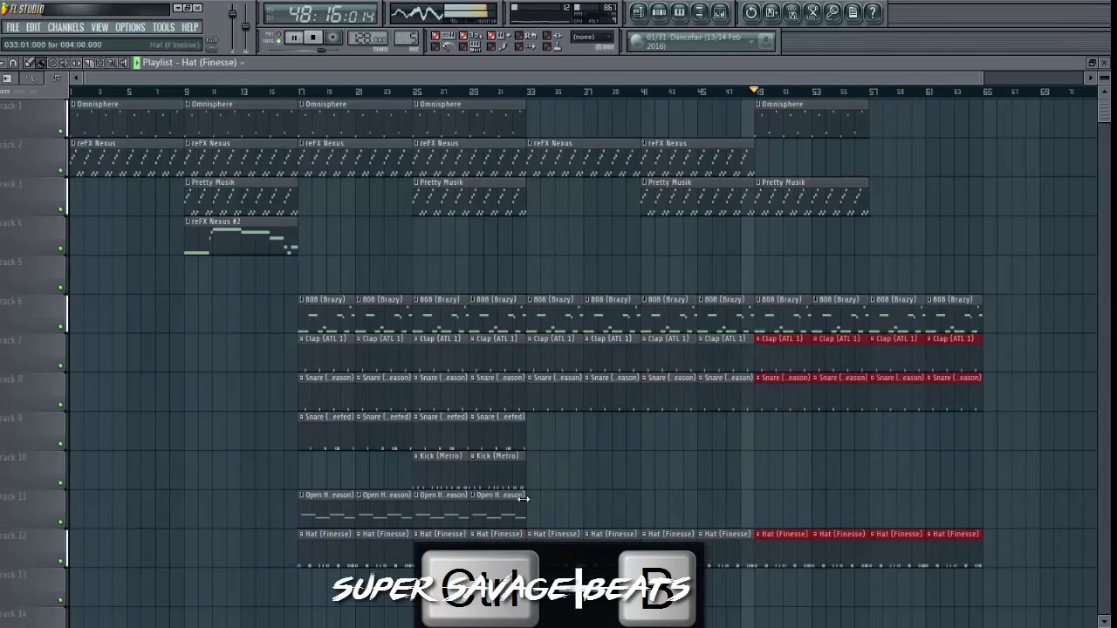
Copy the Kick (Metro) clips on Track 10 and the Open Hat (SlimeSeason) clips on Track 11 across bars 49 to 65.
{"action": "left_click_drag", "start_coordinate": [528, 482], "coordinate": [412, 409]}
{"action": "left_click_drag", "start_coordinate": [440, 478], "coordinate": [914, 471]}
{"action": "left_click", "coordinate": [871, 434]}
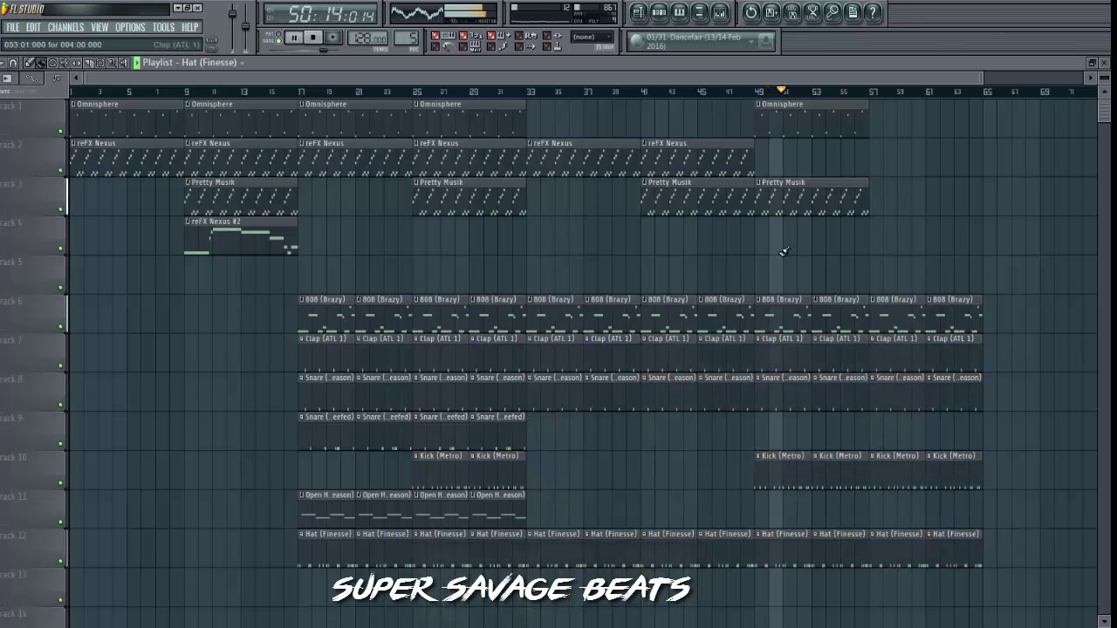
{"action": "left_click", "coordinate": [763, 93]}
{"action": "left_click_drag", "start_coordinate": [539, 487], "coordinate": [296, 529]}
{"action": "left_click_drag", "start_coordinate": [351, 506], "coordinate": [810, 506]}
{"action": "left_click", "coordinate": [803, 427]}
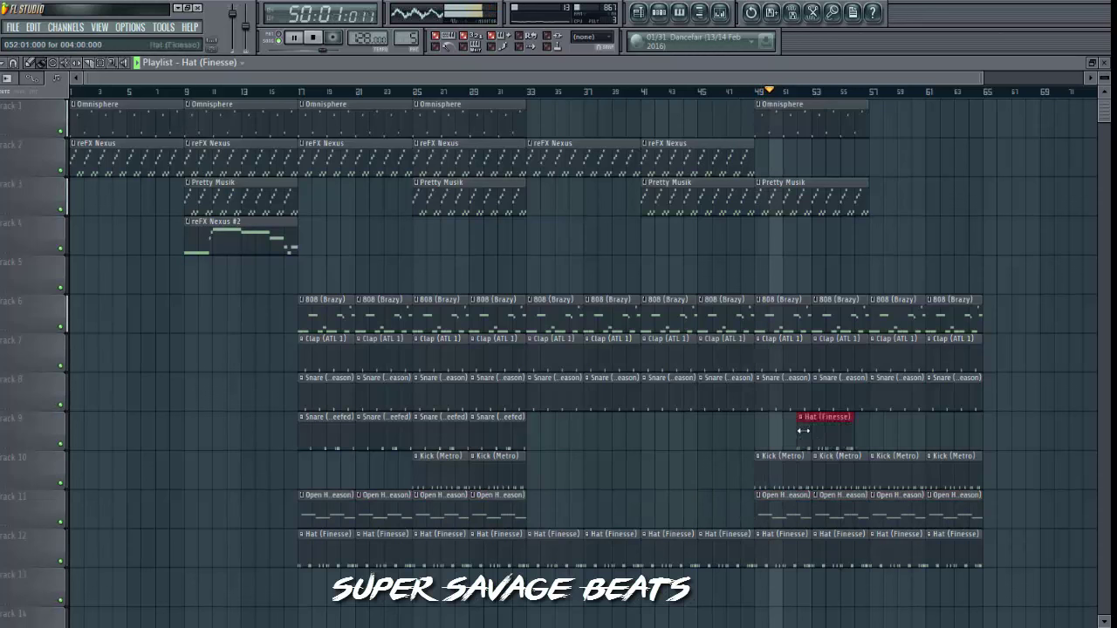
Play the arrangement from the start of bar 49.
{"action": "scroll", "coordinate": [808, 103], "scroll_direction": "down", "scroll_amount": 1}
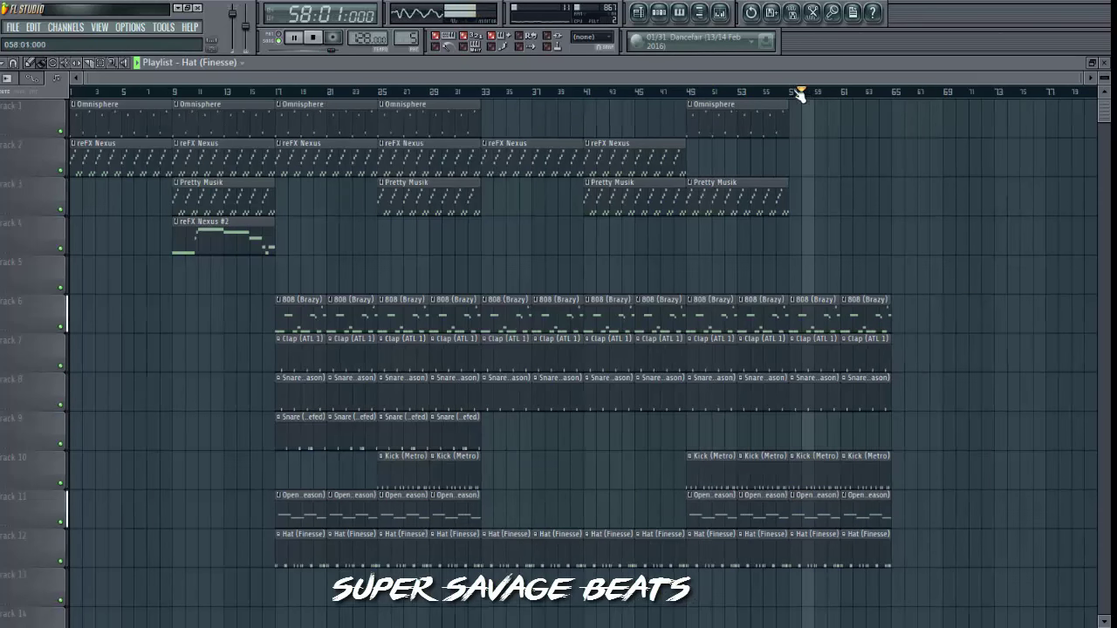
{"action": "left_click", "coordinate": [689, 92]}
{"action": "left_click", "coordinate": [689, 104]}
{"action": "left_click", "coordinate": [690, 92]}
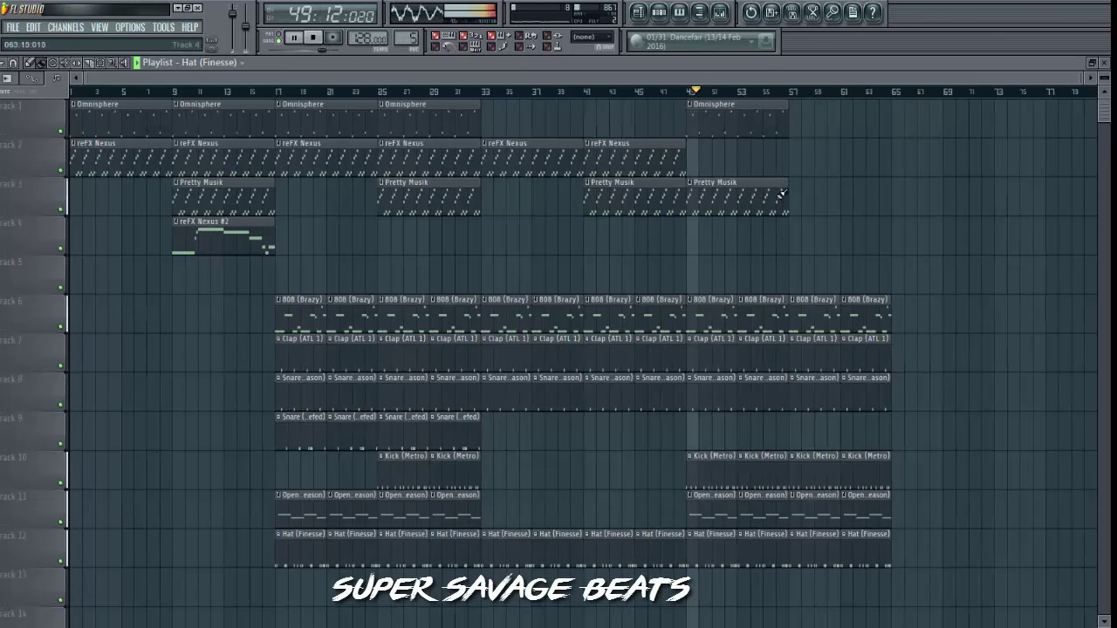
Delete all 808 and drum clips between bars 57 and 65.
{"action": "left_click", "coordinate": [679, 155]}
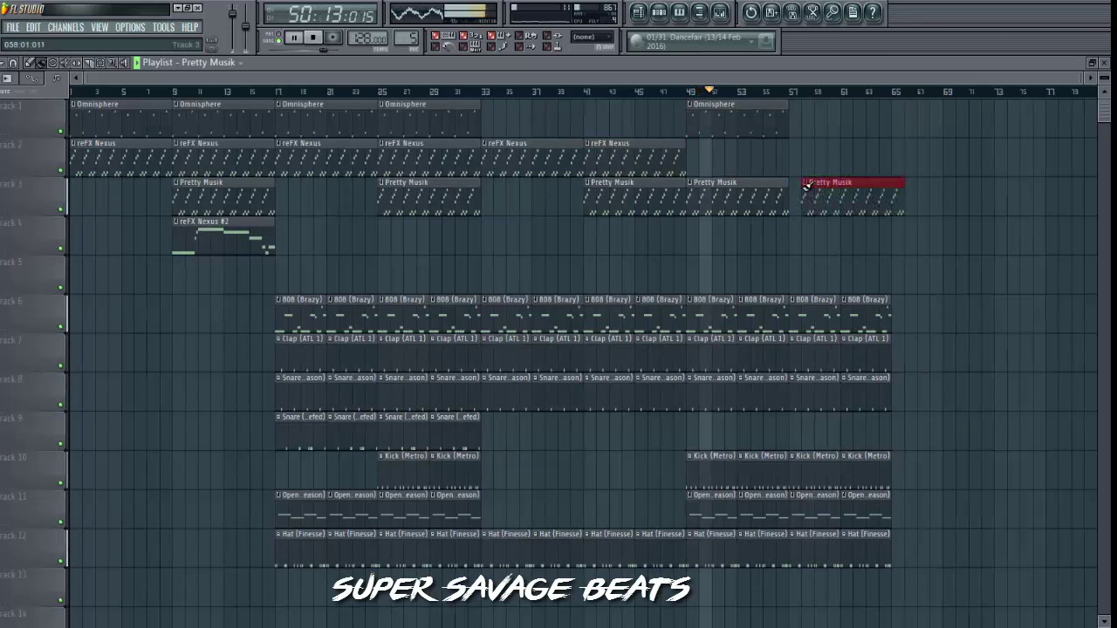
{"action": "right_click", "coordinate": [827, 209]}
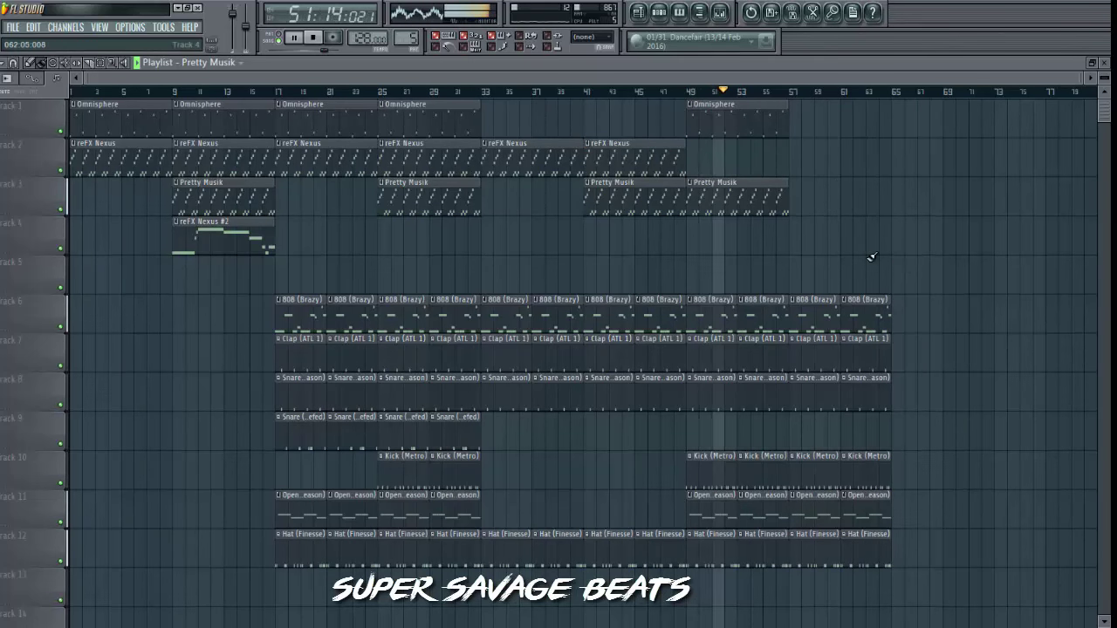
{"action": "right_click", "coordinate": [812, 314]}
{"action": "right_click", "coordinate": [816, 498]}
{"action": "right_click", "coordinate": [864, 541]}
{"action": "right_click", "coordinate": [864, 357]}
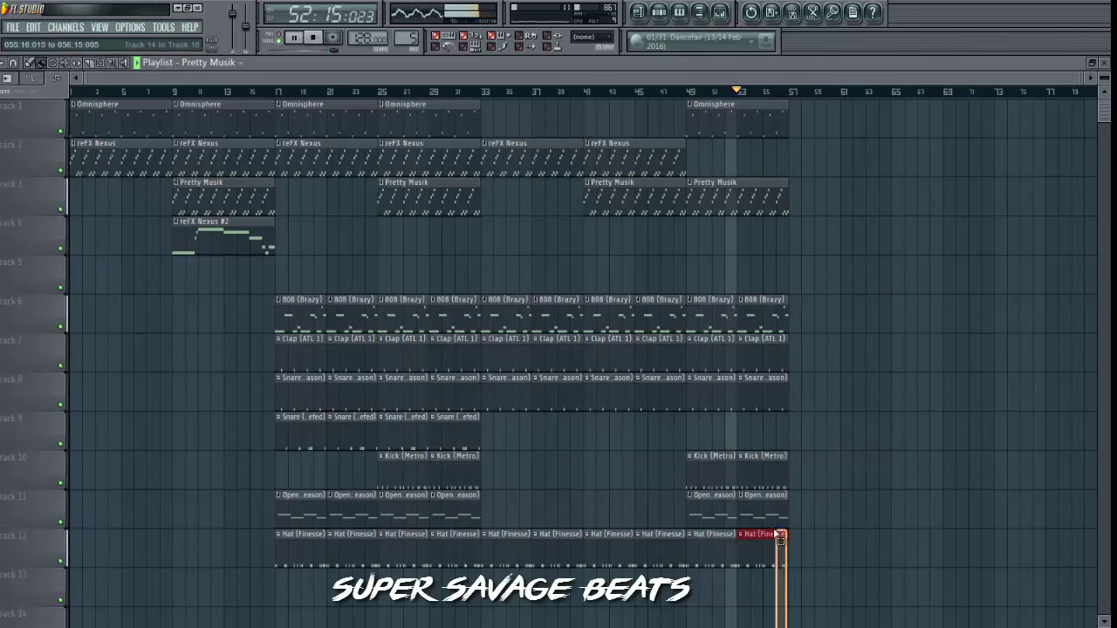
Trim the 808 and drum clips starting at bar 53 so they end at bar 55.
{"action": "left_click_drag", "start_coordinate": [780, 539], "coordinate": [763, 305]}
{"action": "left_click", "coordinate": [773, 307]}
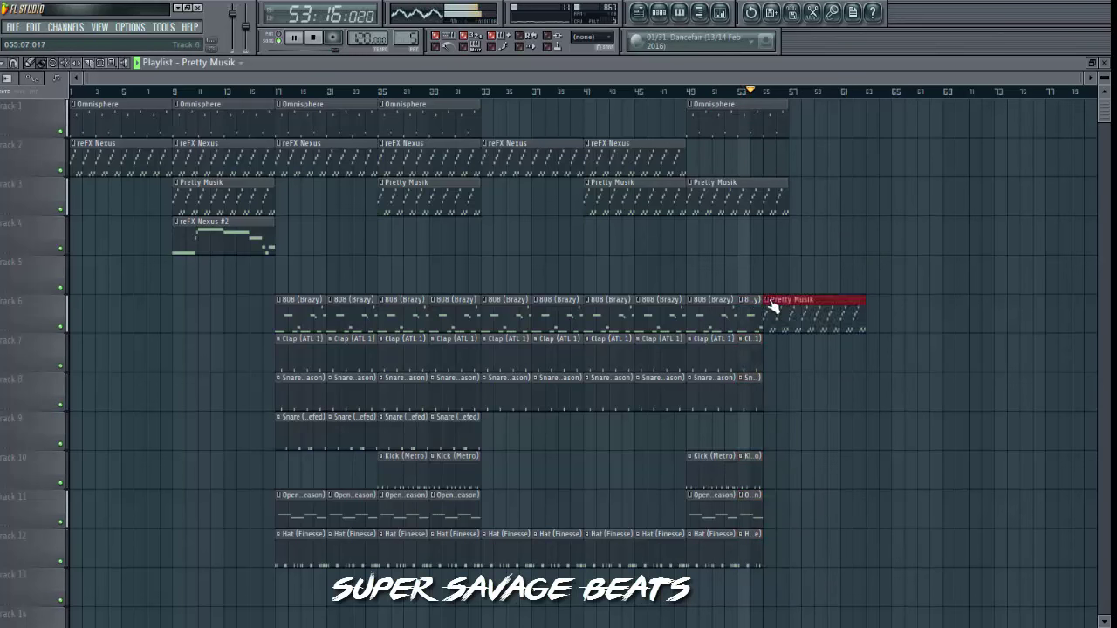
{"action": "right_click", "coordinate": [777, 308]}
Copy all melody, 808 and drum clips from bars 17 to 33 to the section starting at bar 57.
{"action": "left_click_drag", "start_coordinate": [482, 602], "coordinate": [823, 103]}
{"action": "right_click", "coordinate": [865, 218]}
{"action": "right_click", "coordinate": [894, 250]}
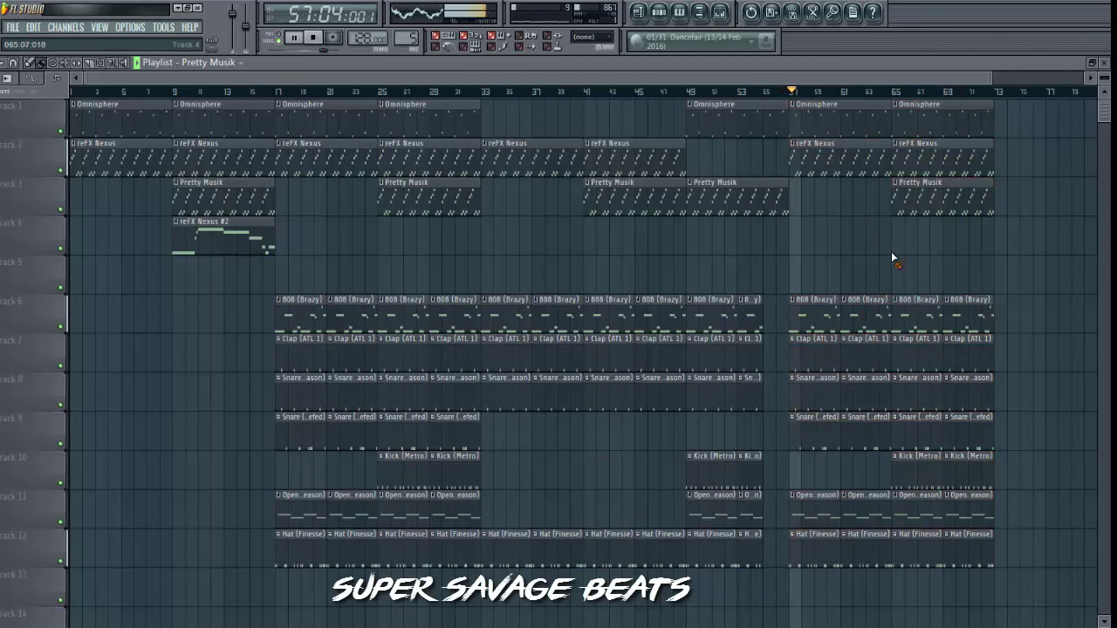
{"action": "scroll", "coordinate": [771, 93], "scroll_direction": "down", "scroll_amount": 1}
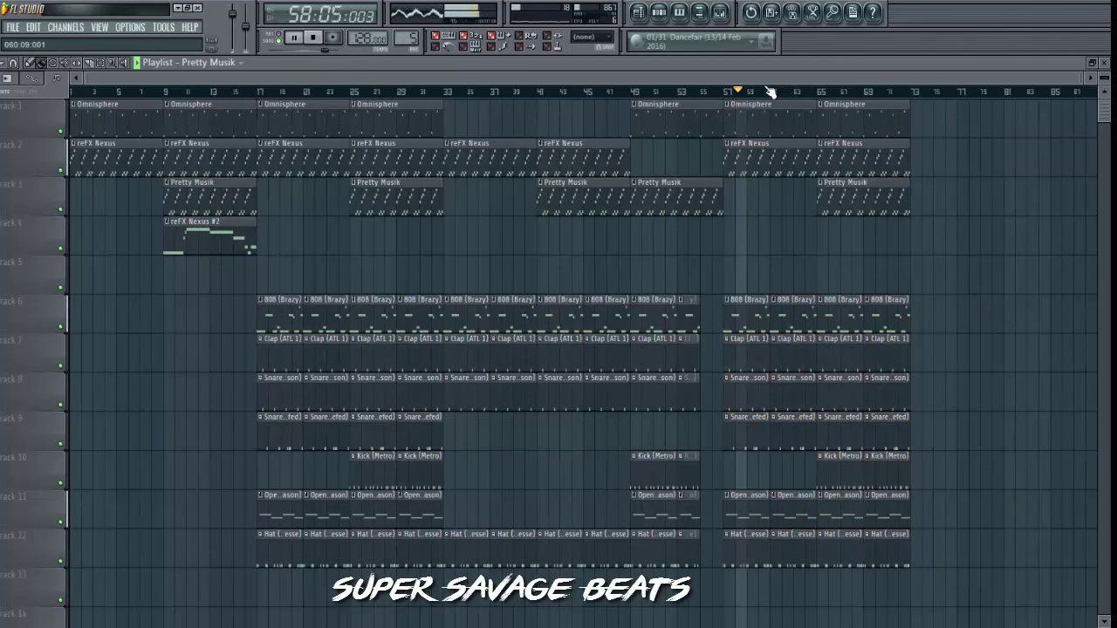
Delete the 808 and drum clips between bars 49 and 57, and copy the reFX Nexus #2 clip to bar 49 on Track 4.
{"action": "left_click", "coordinate": [589, 92]}
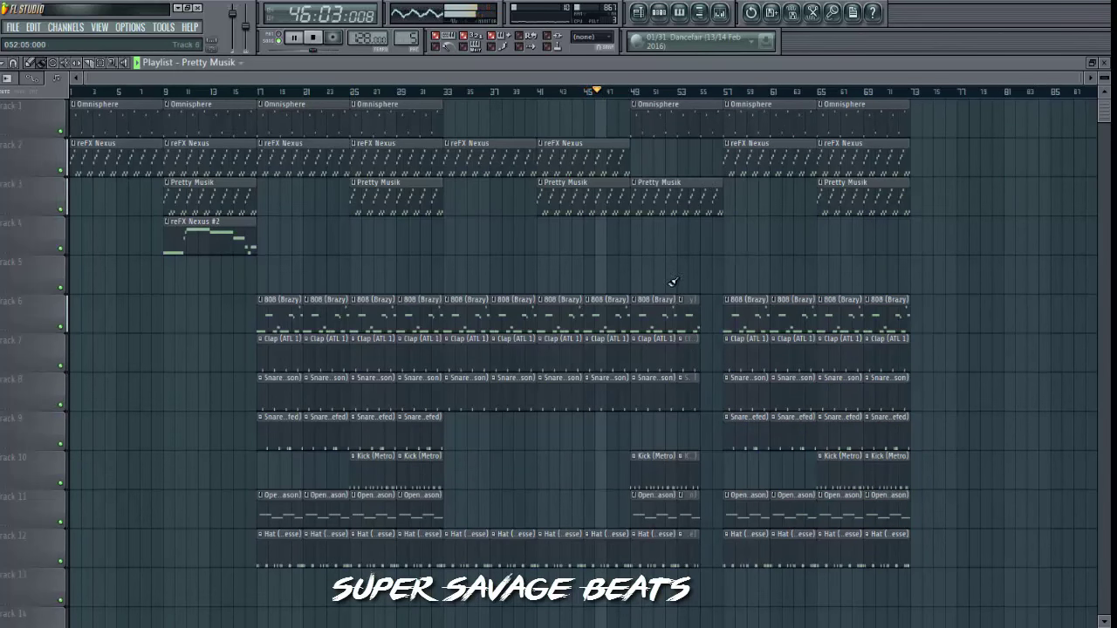
{"action": "mouse_move", "coordinate": [673, 288]}
{"action": "left_mouse_down"}
{"action": "mouse_move", "coordinate": [660, 407]}
{"action": "mouse_move", "coordinate": [668, 567]}
{"action": "mouse_move", "coordinate": [687, 310]}
{"action": "left_mouse_up"}
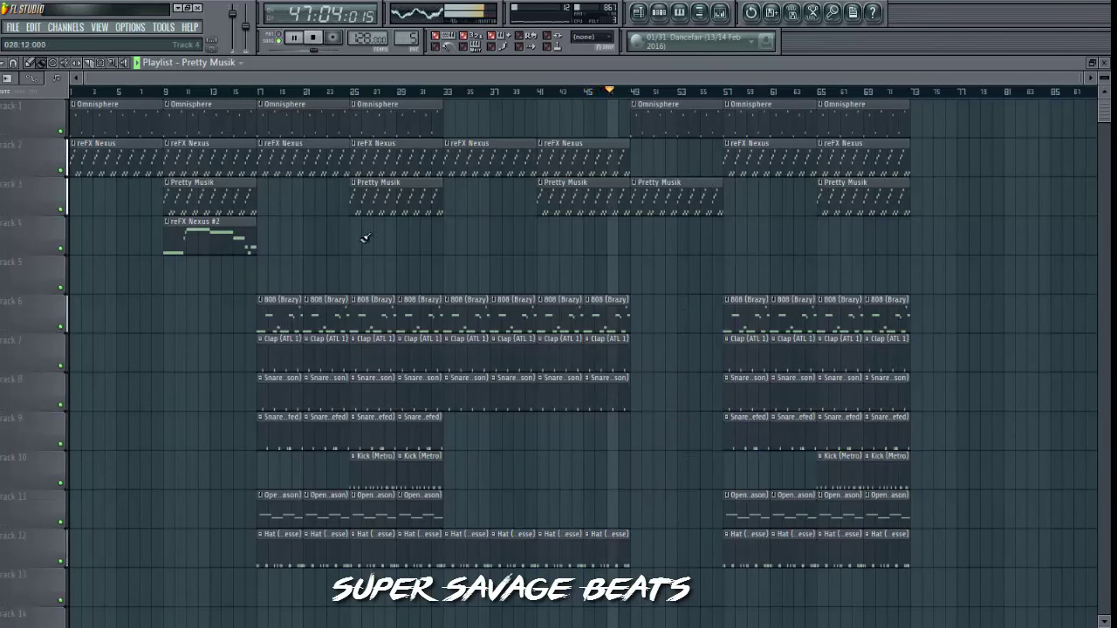
{"action": "right_click", "coordinate": [194, 246]}
{"action": "key", "text": "ctrl+z"}
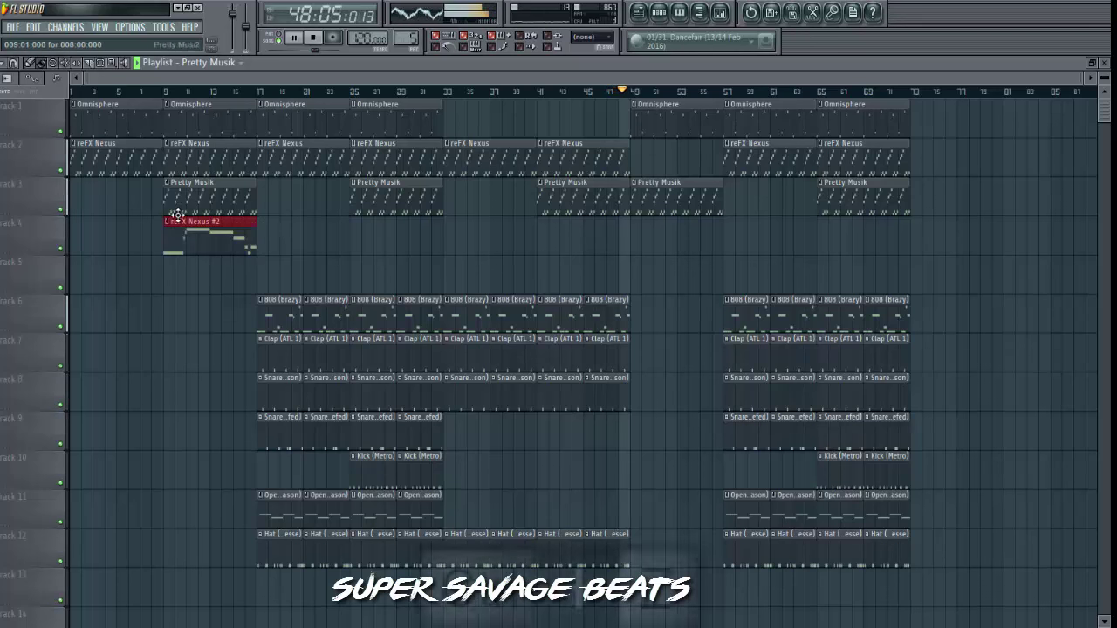
{"action": "left_click_drag", "start_coordinate": [215, 236], "coordinate": [665, 241]}
{"action": "left_click", "coordinate": [654, 280]}
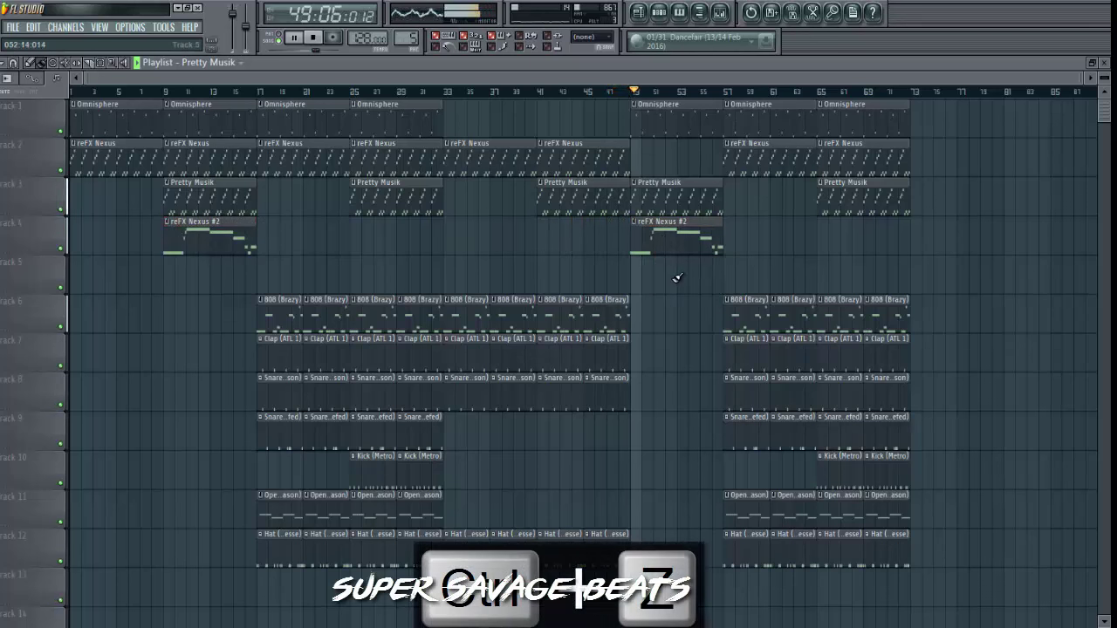
Lengthen the hold in the volume envelope of the 808 (Brazy) channel and close its settings.
{"action": "left_click", "coordinate": [659, 12]}
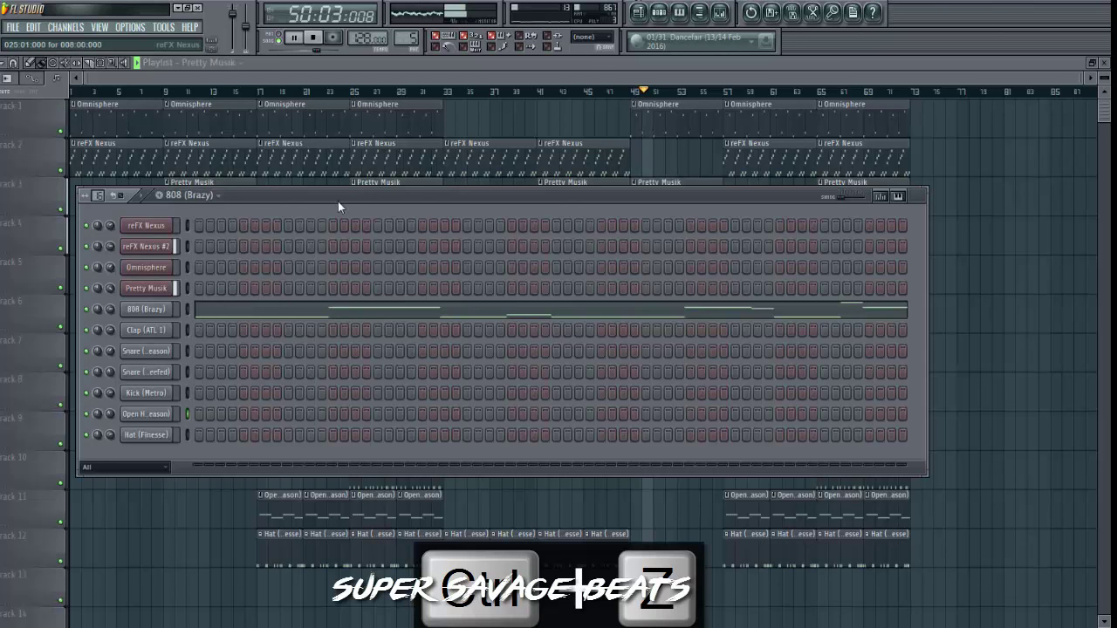
{"action": "left_click", "coordinate": [147, 309]}
{"action": "left_click", "coordinate": [542, 165]}
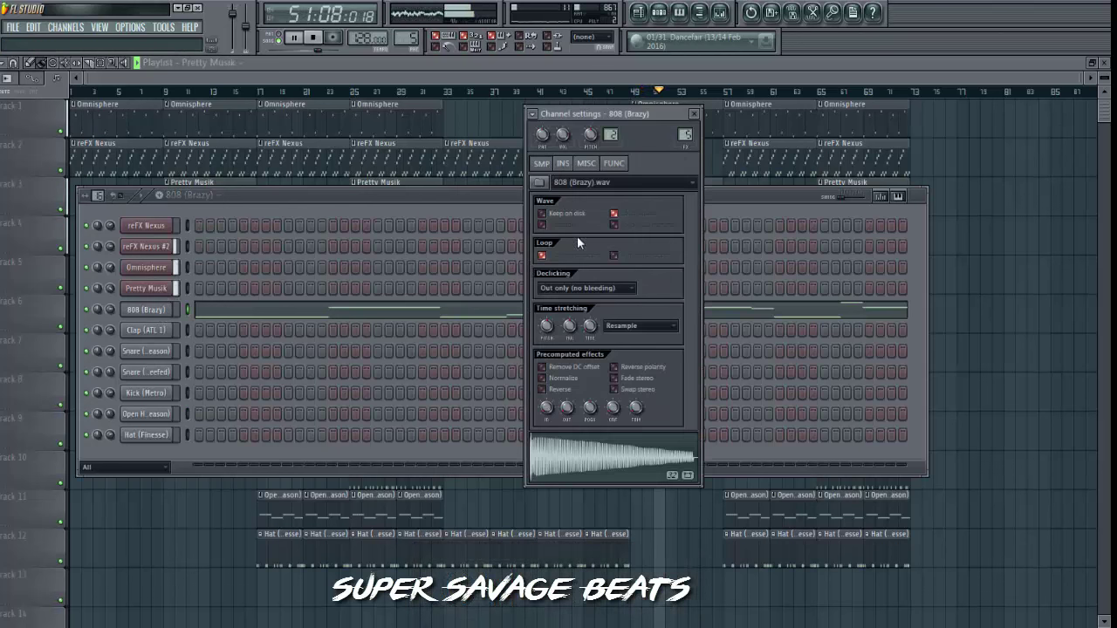
{"action": "left_click", "coordinate": [563, 163]}
{"action": "left_click", "coordinate": [563, 182]}
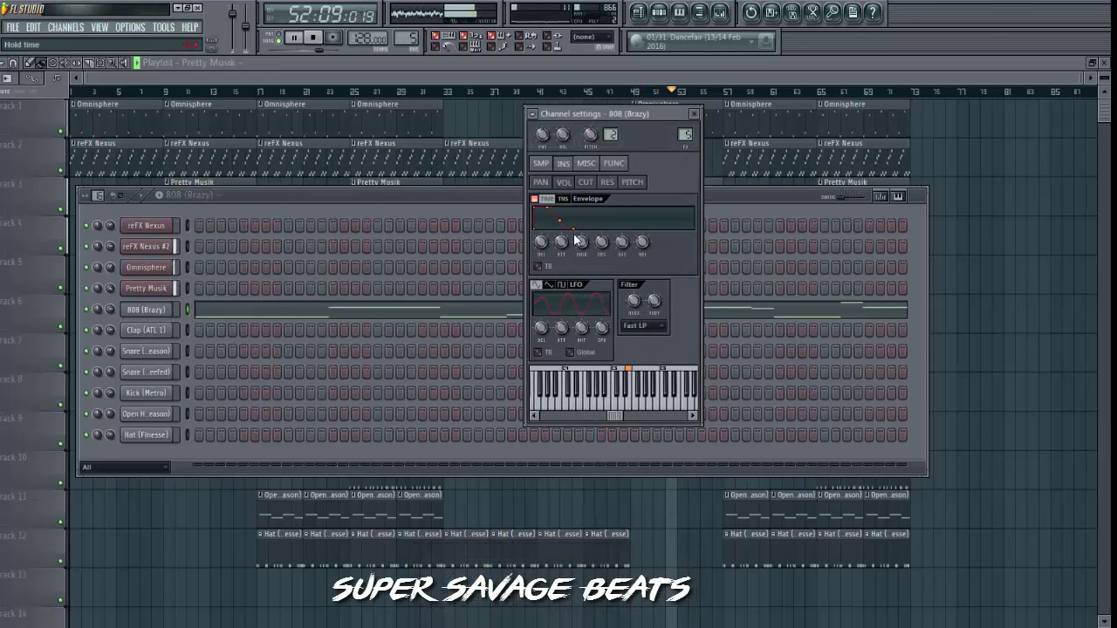
{"action": "left_click_drag", "start_coordinate": [600, 243], "coordinate": [618, 248]}
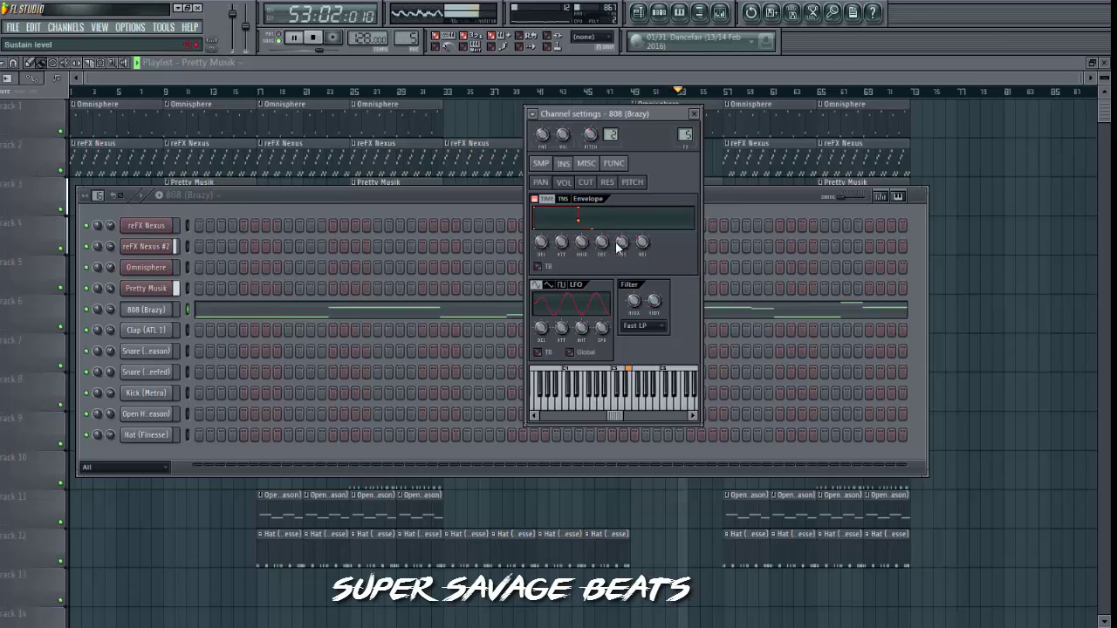
{"action": "left_click", "coordinate": [694, 114]}
Return to the Playlist and play the arrangement from the start of bar 65.
{"action": "left_click_drag", "start_coordinate": [718, 204], "coordinate": [722, 228]}
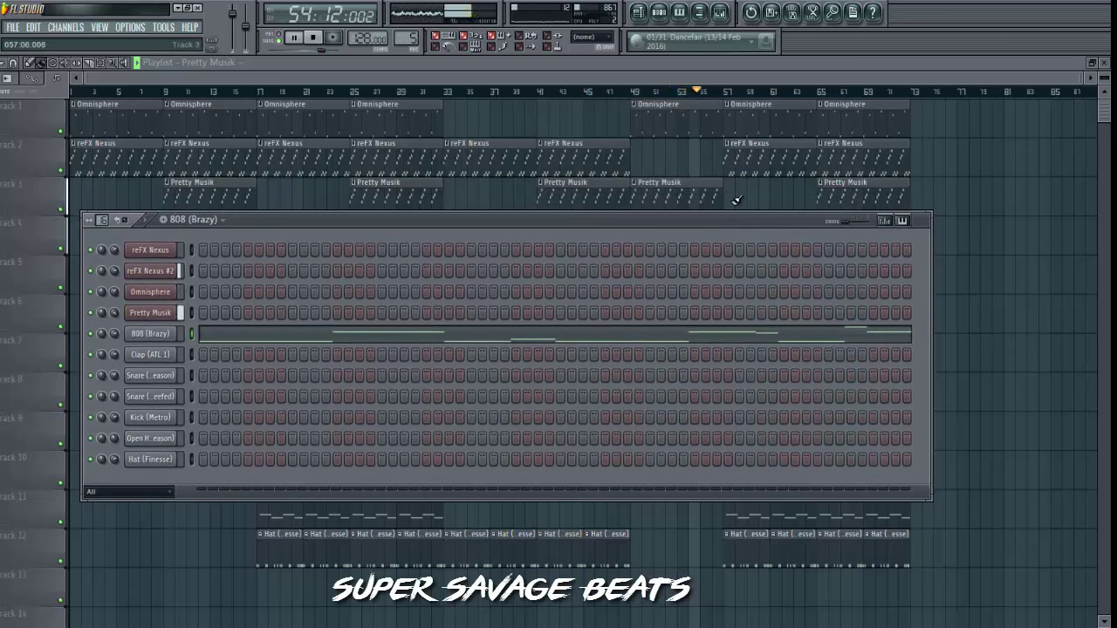
{"action": "left_click", "coordinate": [735, 199]}
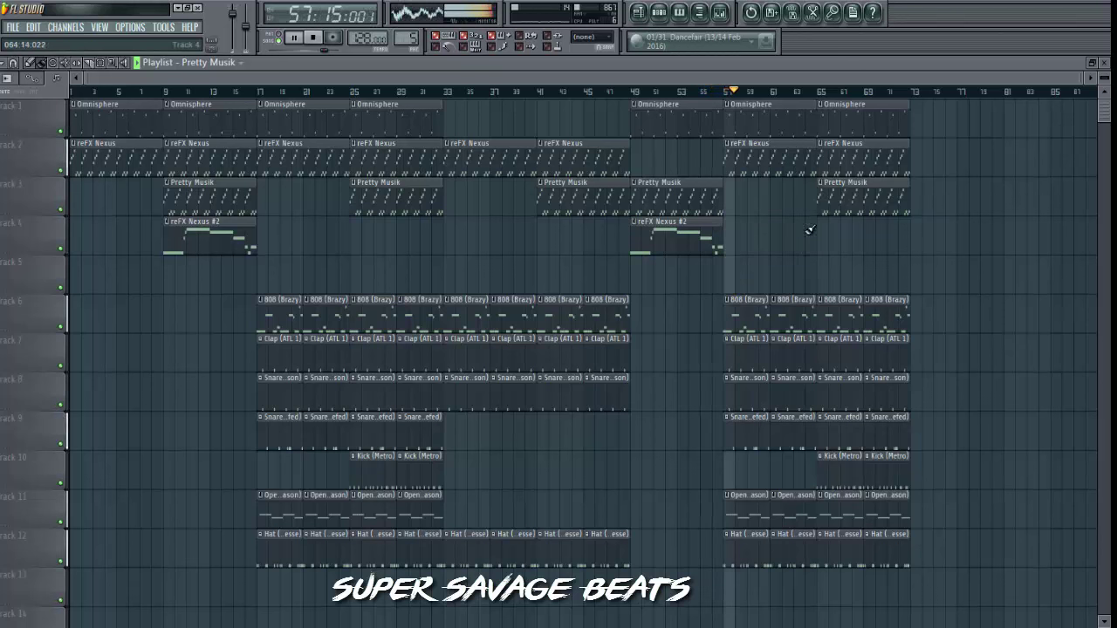
{"action": "left_click_drag", "start_coordinate": [831, 97], "coordinate": [820, 96]}
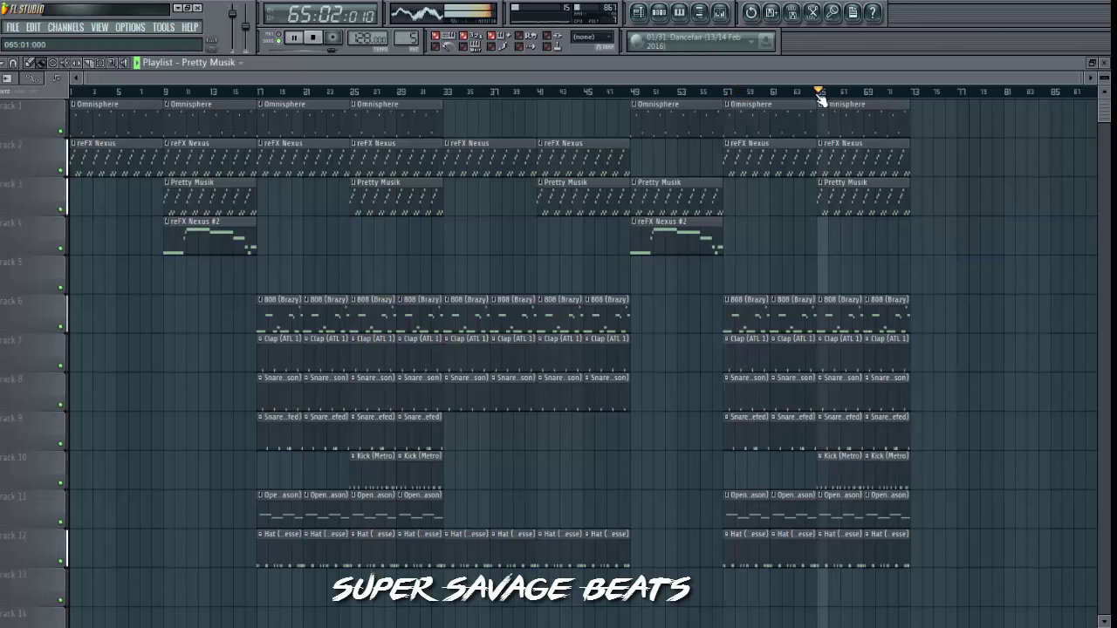
{"action": "left_click", "coordinate": [947, 218]}
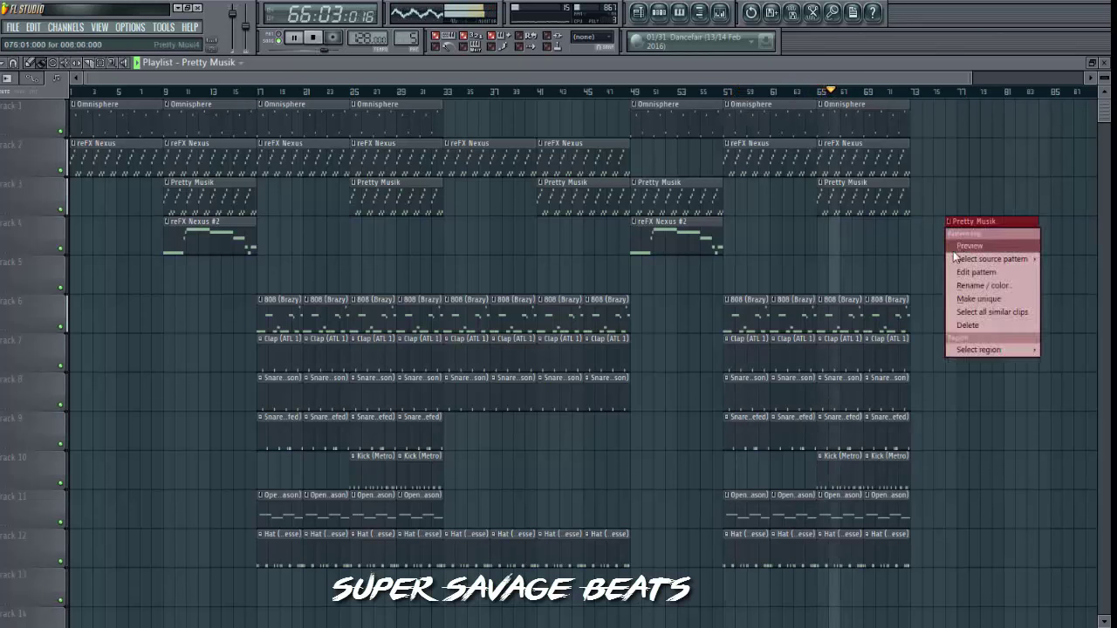
{"action": "left_click", "coordinate": [947, 216]}
{"action": "right_click", "coordinate": [946, 219]}
{"action": "right_click", "coordinate": [951, 211]}
{"action": "key", "text": "space"}
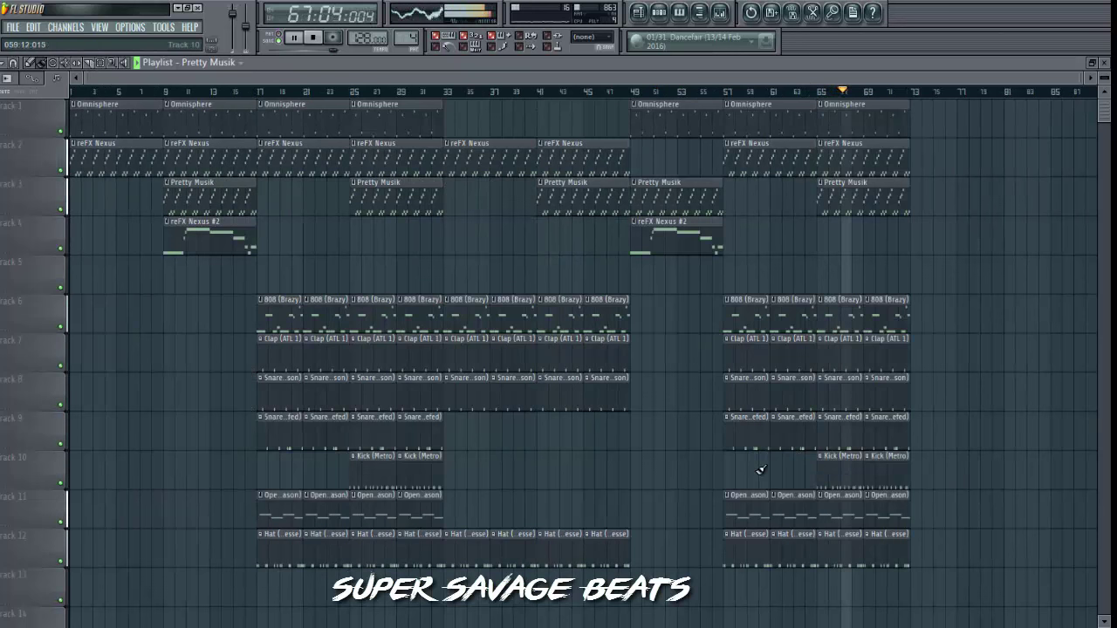
Copy the two Kick (Metro) clips to bar 41 on Track 10 and play the arrangement from bar 1.
{"action": "mouse_move", "coordinate": [428, 463]}
{"action": "left_mouse_down"}
{"action": "mouse_move", "coordinate": [376, 460]}
{"action": "mouse_move", "coordinate": [558, 440]}
{"action": "left_mouse_up"}
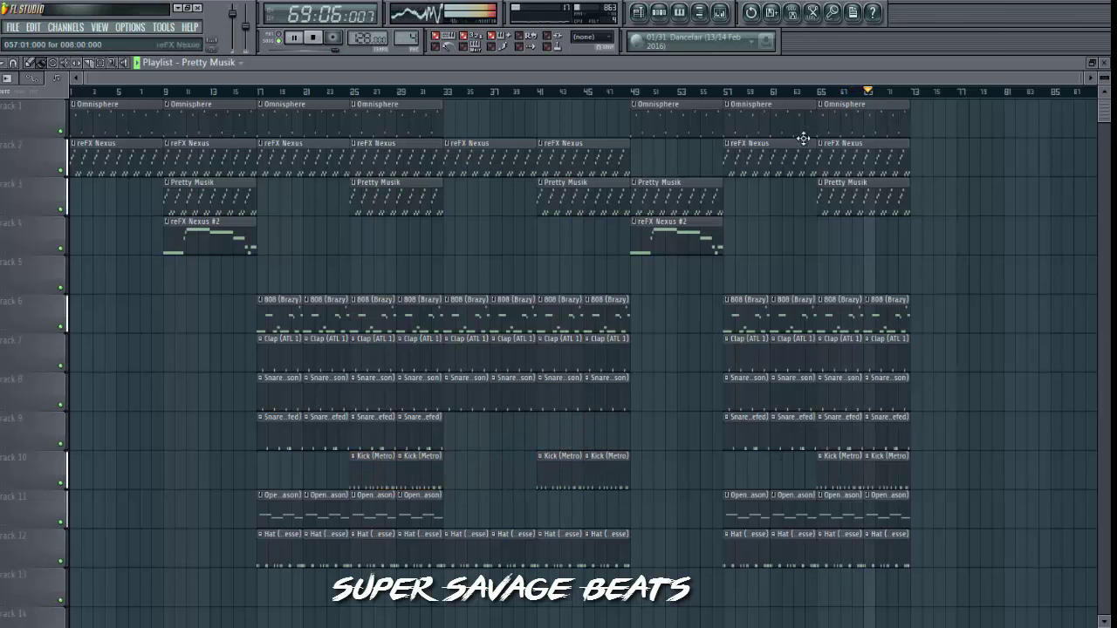
{"action": "key", "text": "space"}
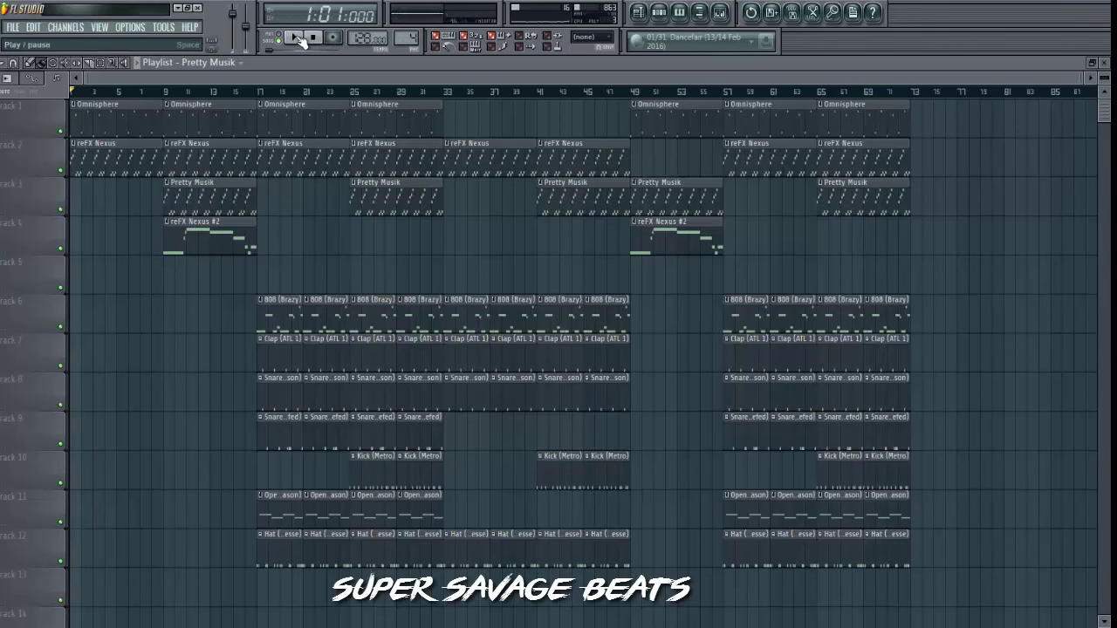
{"action": "key", "text": "space"}
{"action": "scroll", "coordinate": [103, 103], "scroll_direction": "up", "scroll_amount": 3}
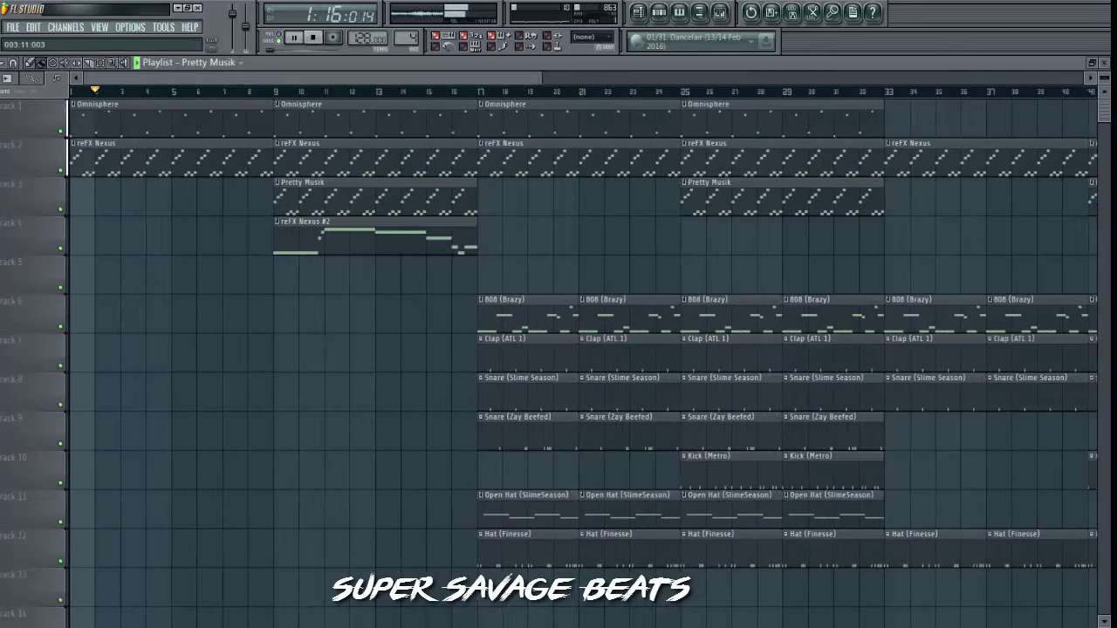
{"action": "scroll", "coordinate": [174, 92], "scroll_direction": "down", "scroll_amount": 3}
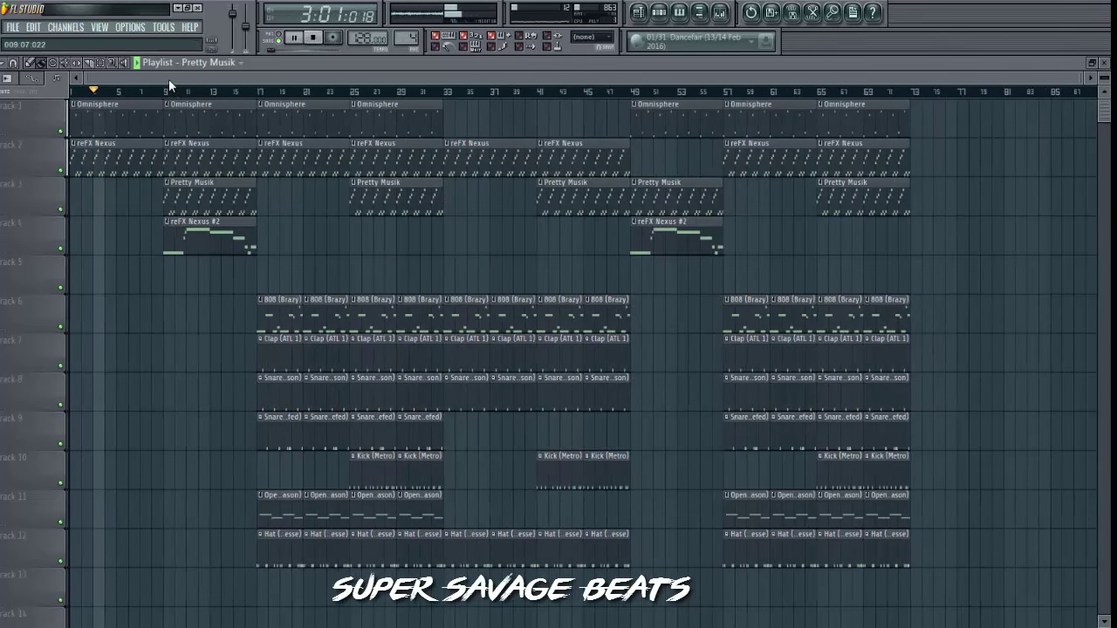
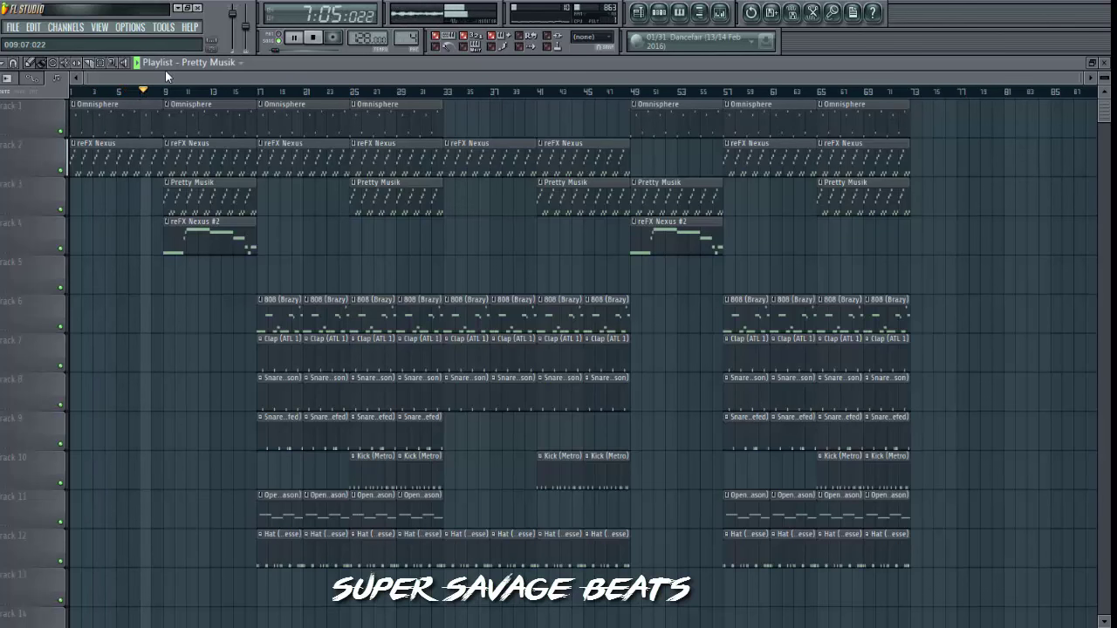
{"action": "left_click", "coordinate": [302, 237]}
{"action": "right_click", "coordinate": [302, 238]}
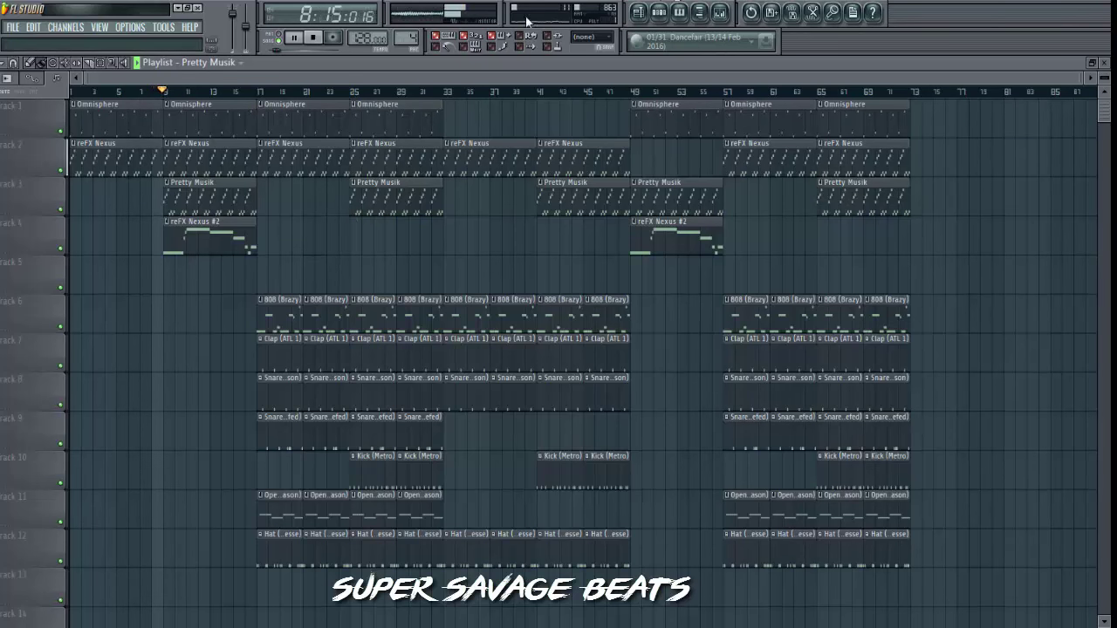
Select bars 17 to 25 in the Playlist timeline as the playback loop and open the Mixer.
{"action": "left_click_drag", "start_coordinate": [255, 91], "coordinate": [349, 90]}
{"action": "left_click", "coordinate": [259, 91]}
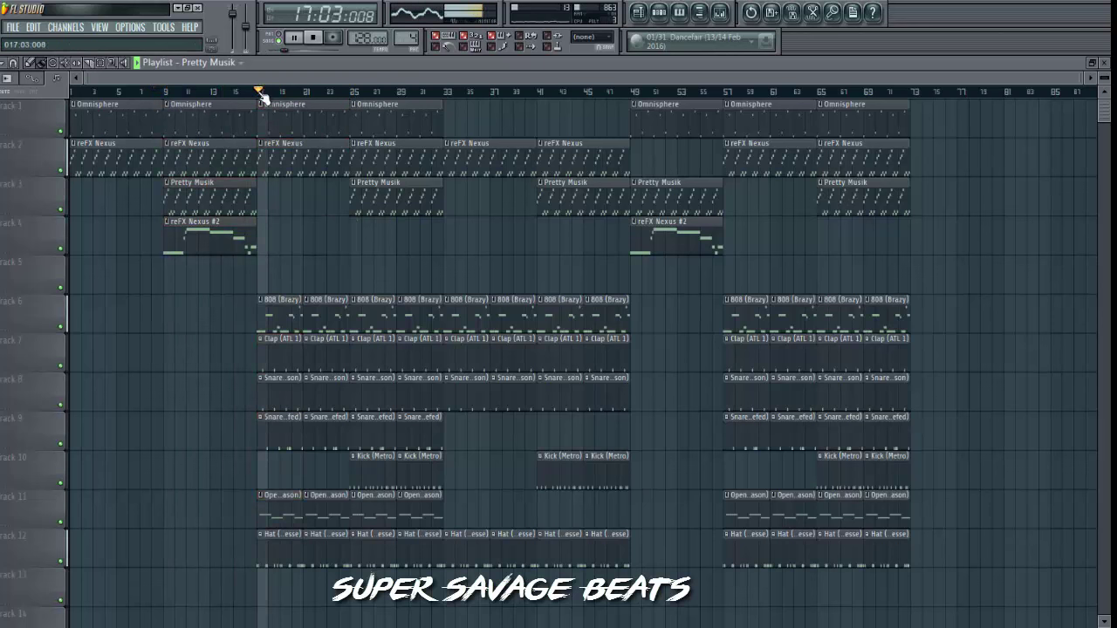
{"action": "left_click_drag", "start_coordinate": [260, 91], "coordinate": [344, 93]}
{"action": "left_click", "coordinate": [721, 12]}
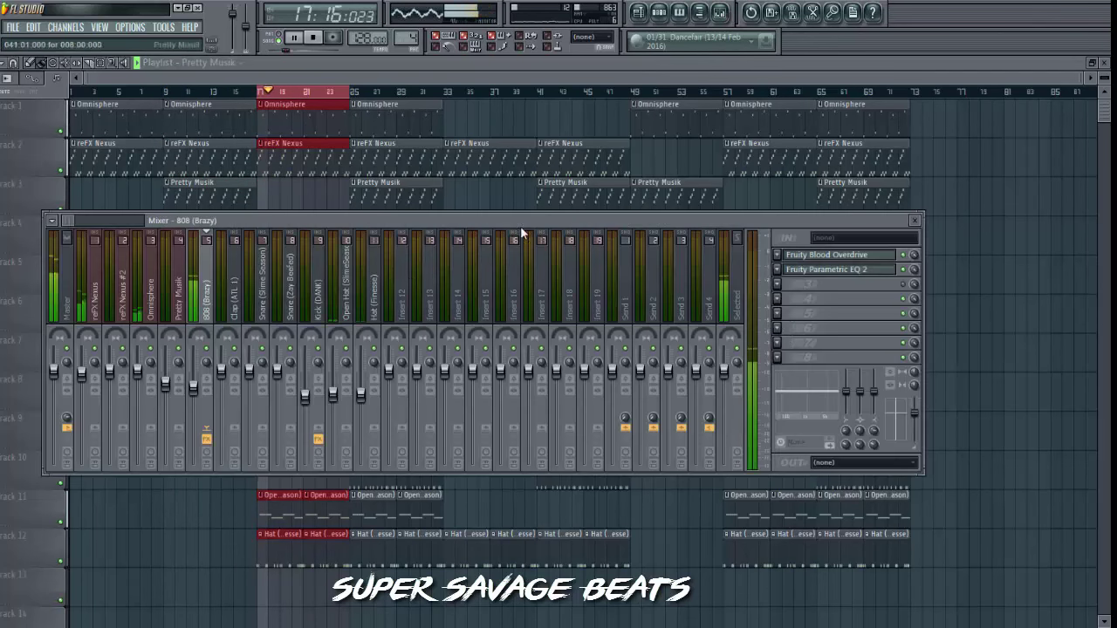
Add Fruity Parametric EQ 2 to the Hat (Finesse) mixer track, cut the lows with band 1 and raise band 7 by about 1 dB.
{"action": "left_click", "coordinate": [231, 294]}
{"action": "left_click", "coordinate": [319, 294]}
{"action": "left_click", "coordinate": [346, 297]}
{"action": "left_click", "coordinate": [373, 307]}
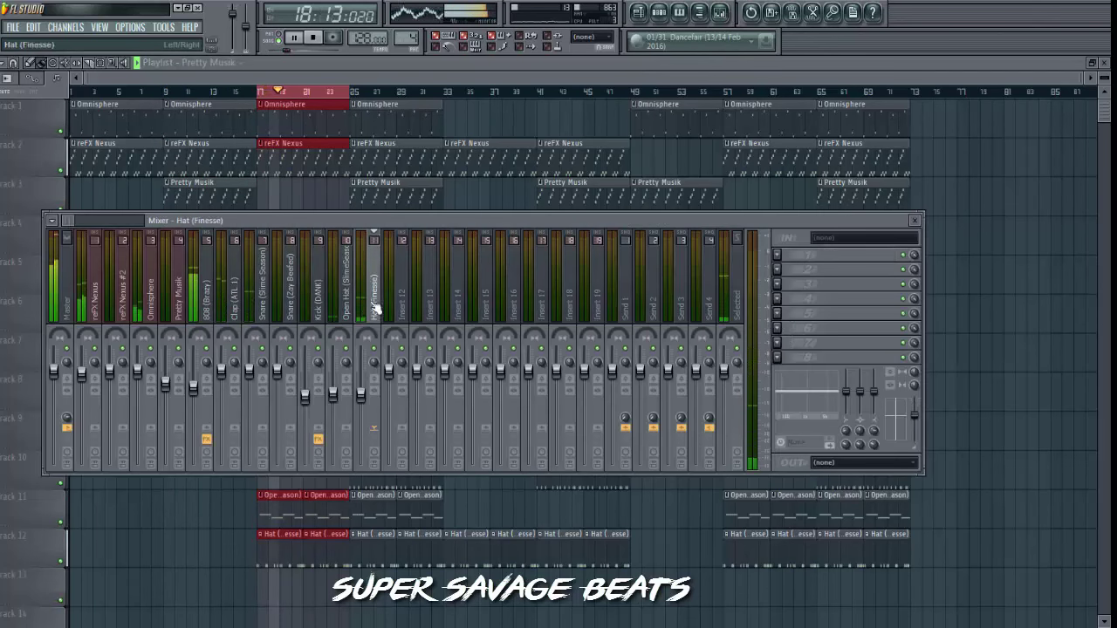
{"action": "left_click", "coordinate": [788, 256]}
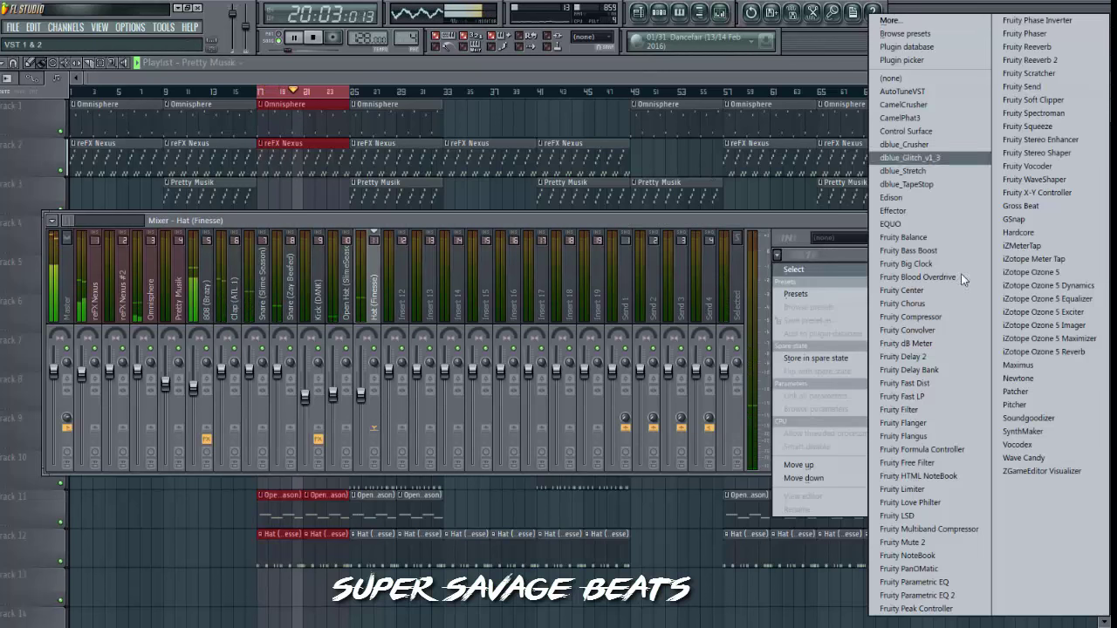
{"action": "left_click", "coordinate": [916, 595]}
{"action": "left_click_drag", "start_coordinate": [73, 265], "coordinate": [234, 307]}
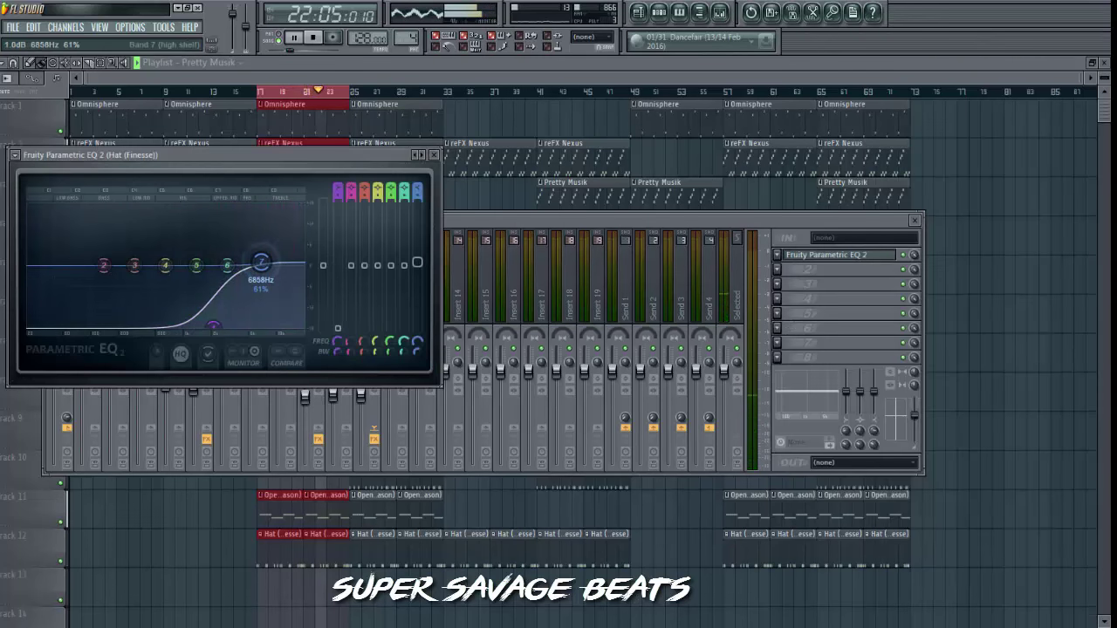
{"action": "left_click", "coordinate": [434, 155]}
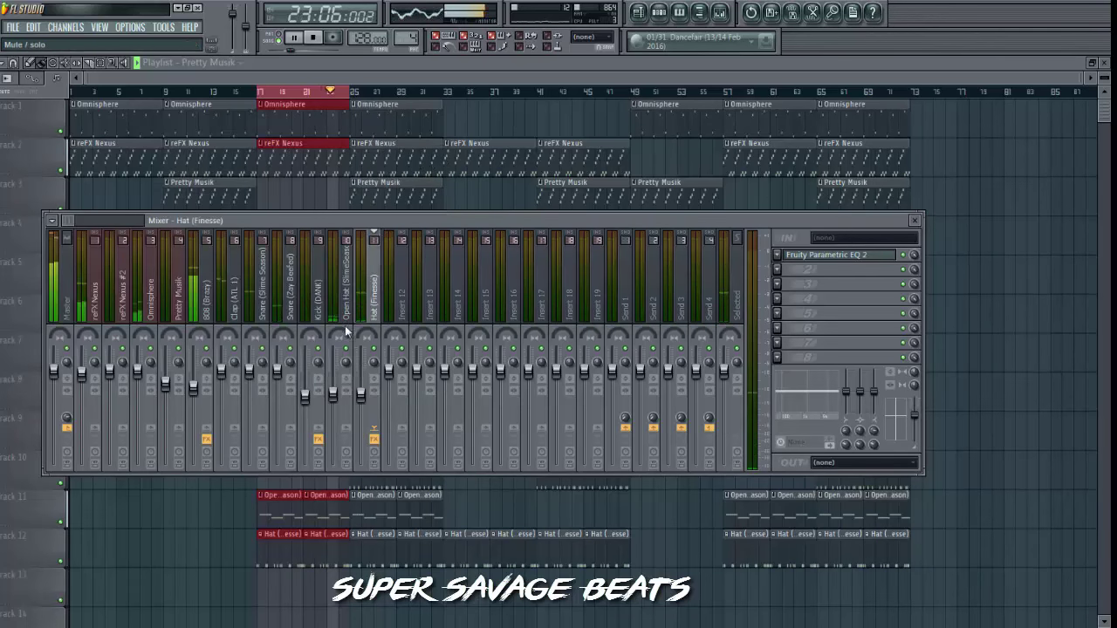
Add Fruity Parametric EQ 2 to the Snare (Slime Season) mixer track and cut its lows with band 1.
{"action": "left_click", "coordinate": [355, 355]}
{"action": "left_click", "coordinate": [319, 319]}
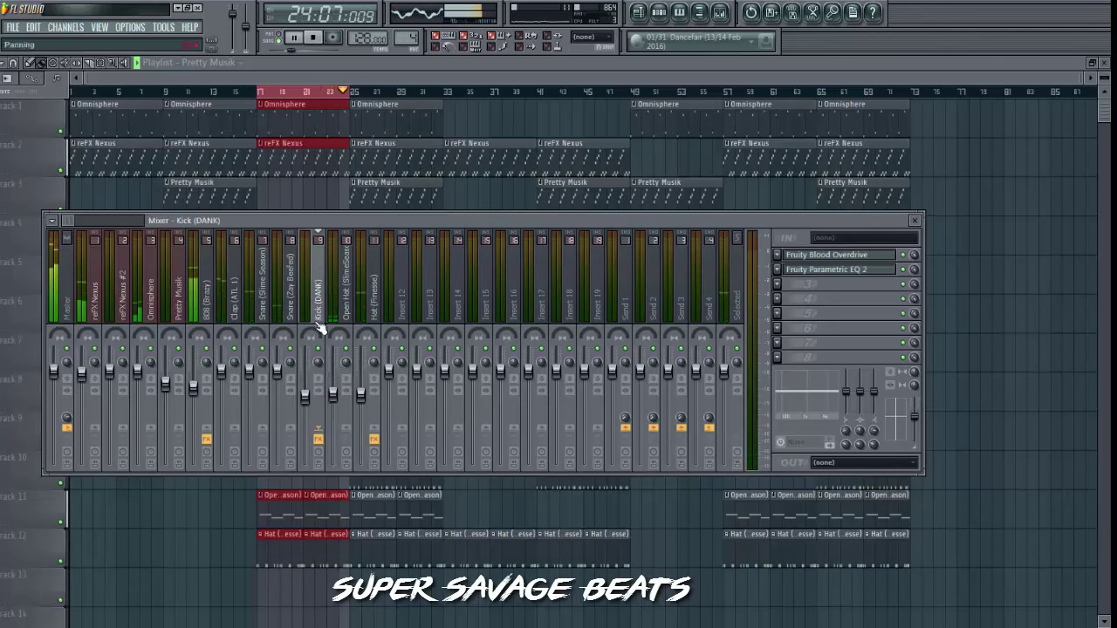
{"action": "left_click", "coordinate": [294, 324]}
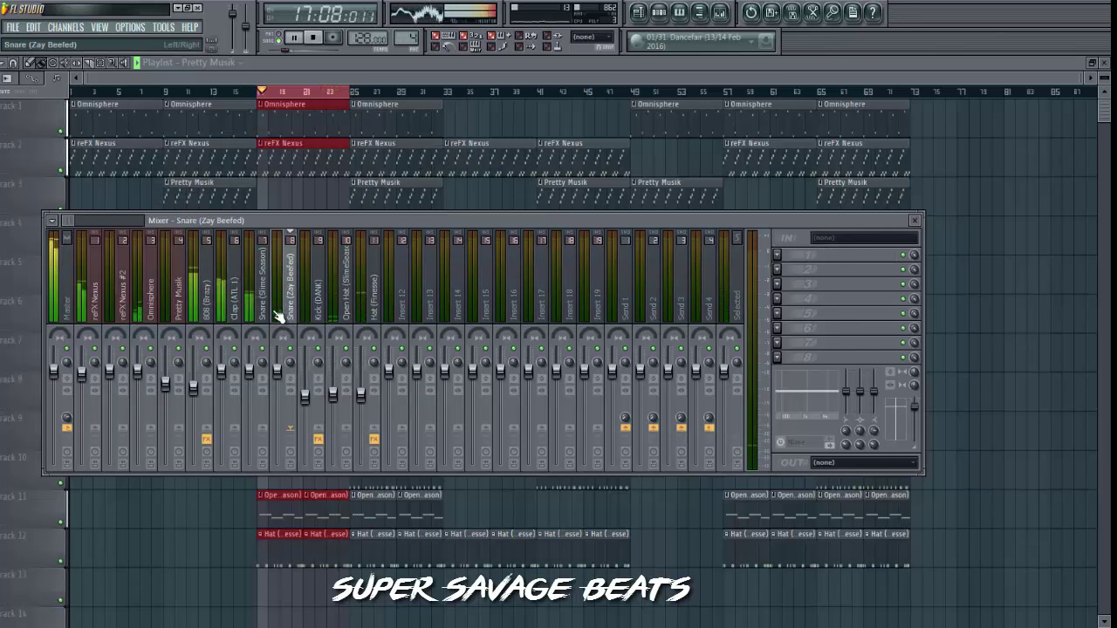
{"action": "left_click", "coordinate": [260, 307]}
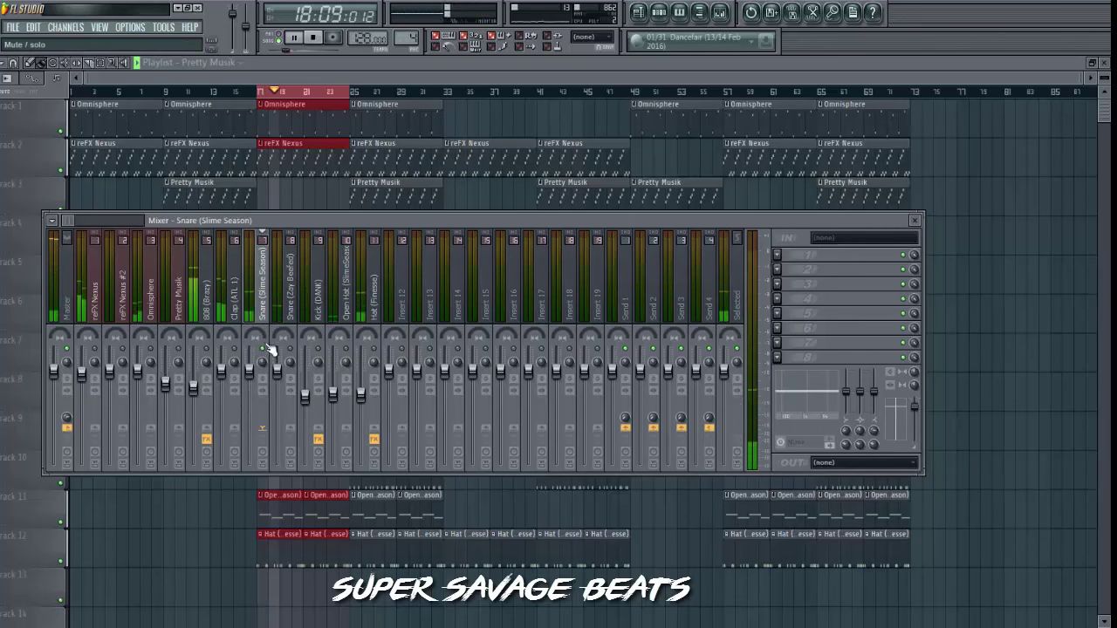
{"action": "left_click", "coordinate": [779, 256]}
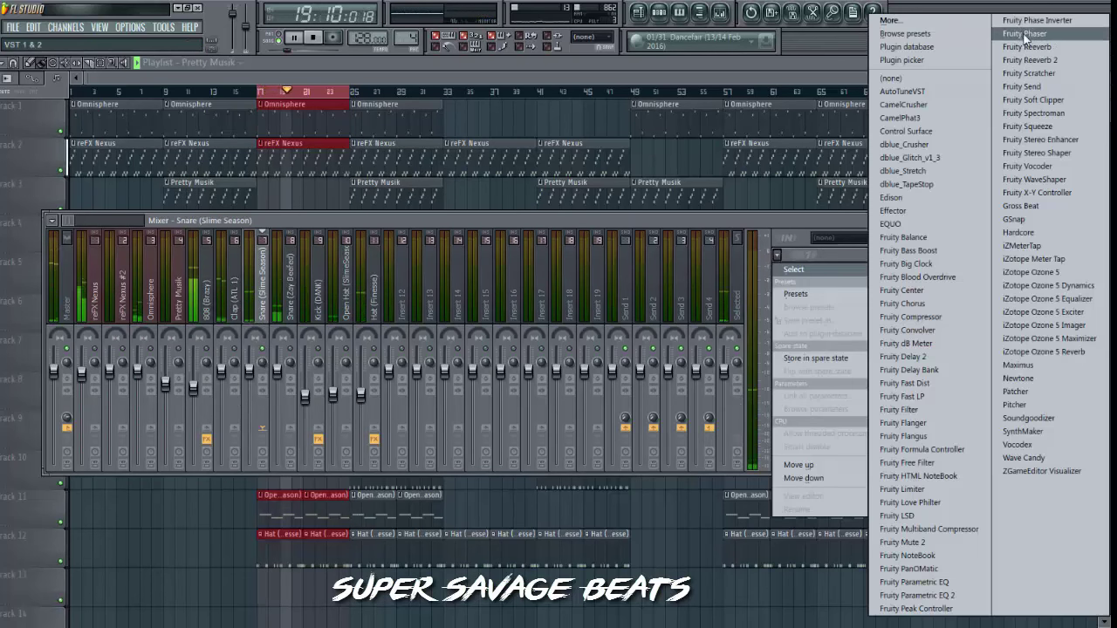
{"action": "left_click", "coordinate": [980, 595]}
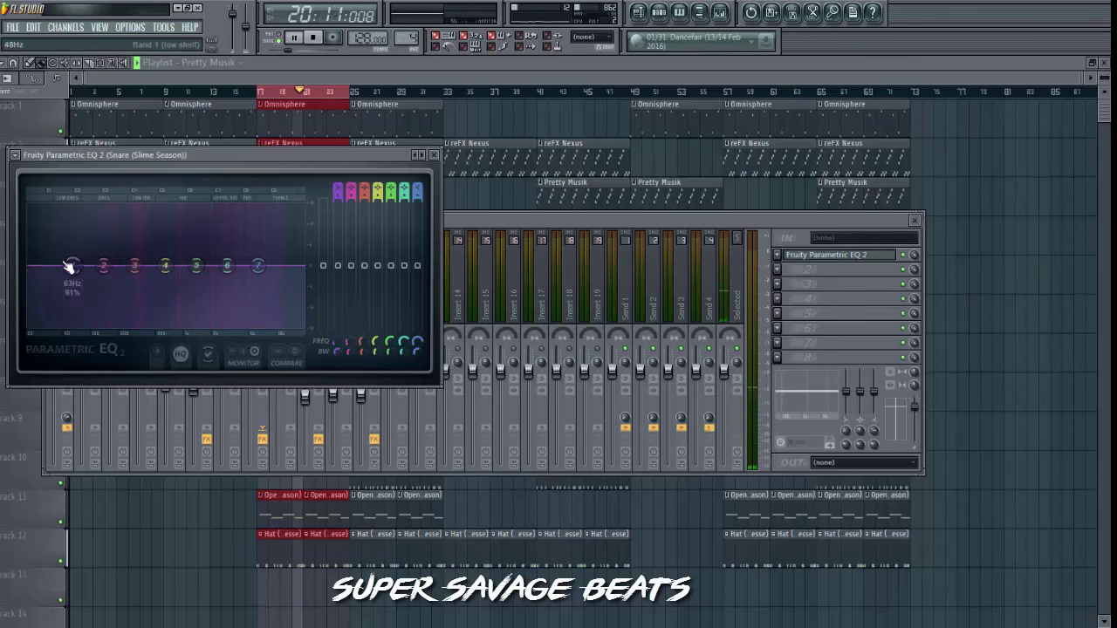
{"action": "left_click_drag", "start_coordinate": [73, 266], "coordinate": [138, 326]}
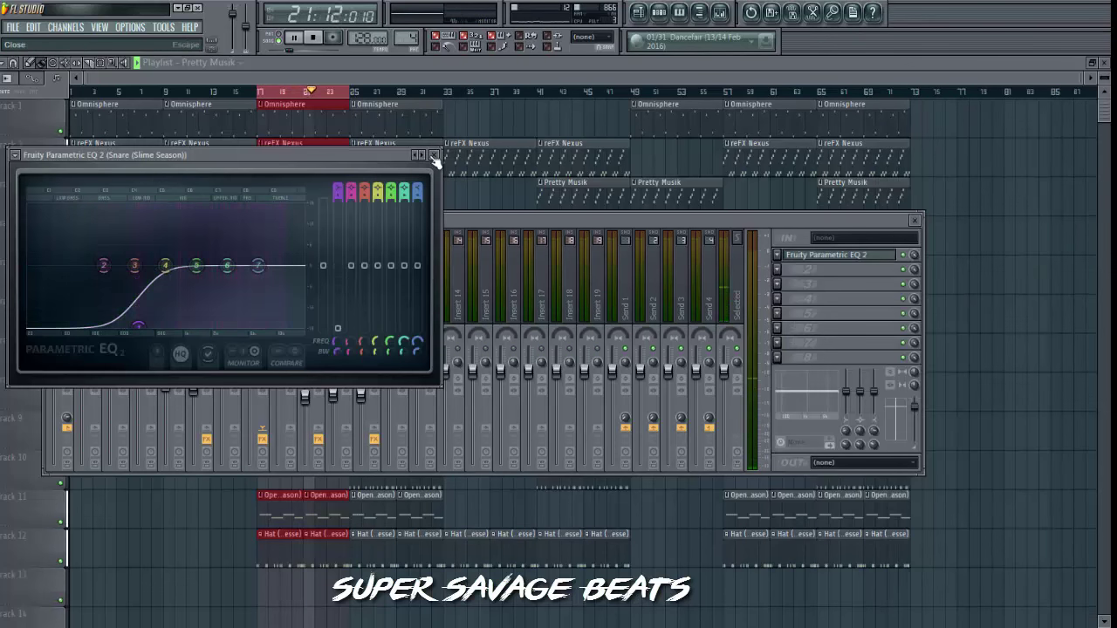
{"action": "left_click", "coordinate": [434, 155]}
Add Fruity Parametric EQ 2 to the Clap (ATL 1) mixer track, cut the lows with band 1 and slightly boost band 4 around 828 Hz.
{"action": "left_click", "coordinate": [288, 316]}
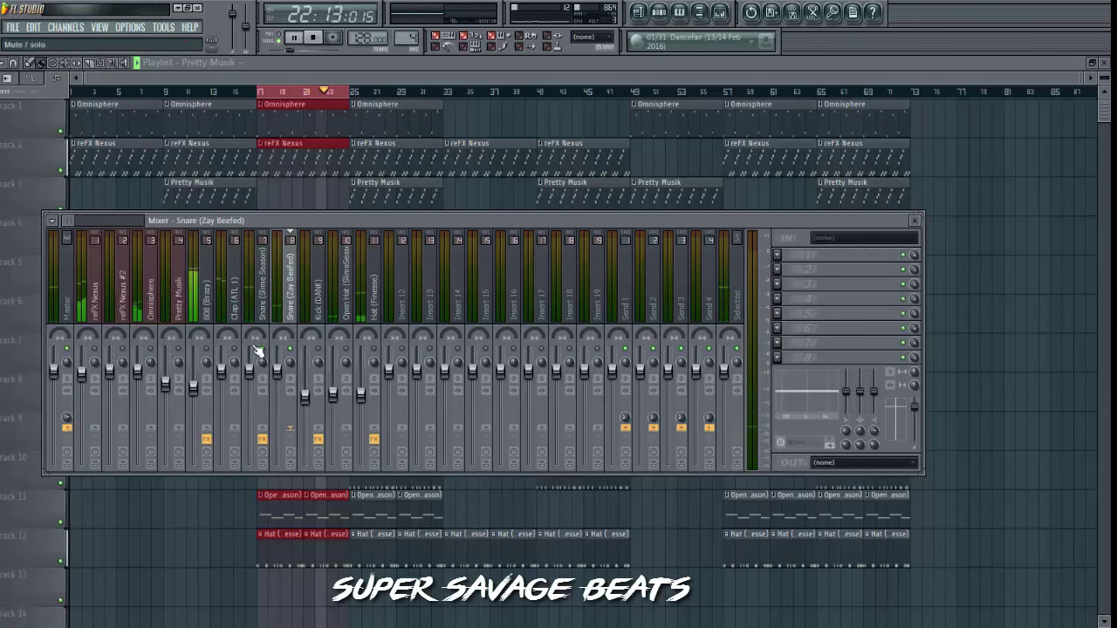
{"action": "left_click", "coordinate": [237, 301]}
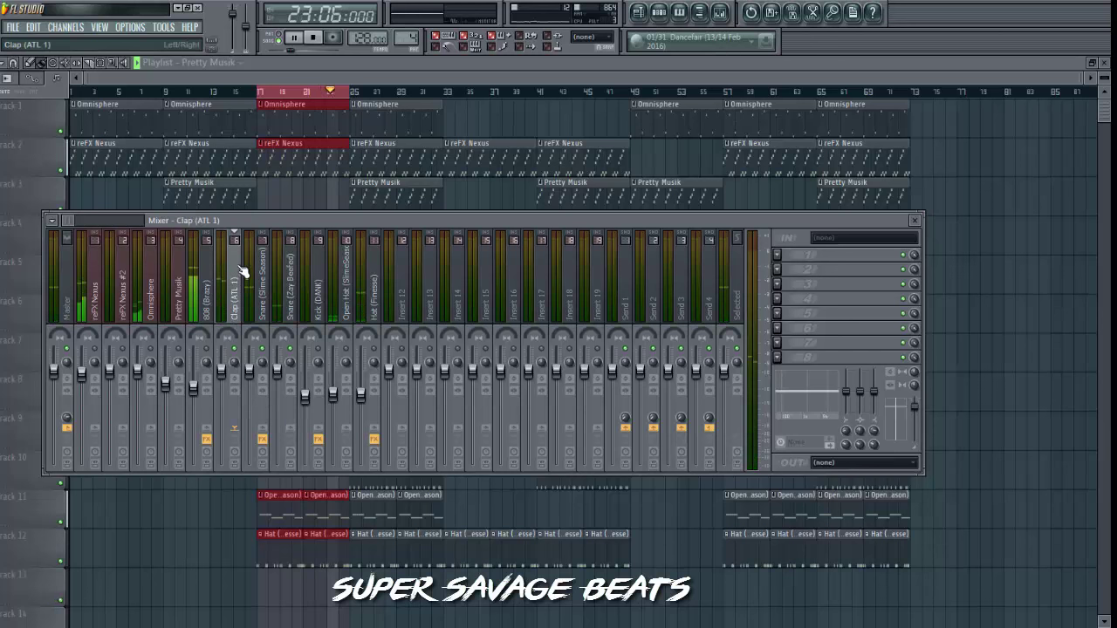
{"action": "left_click", "coordinate": [774, 254]}
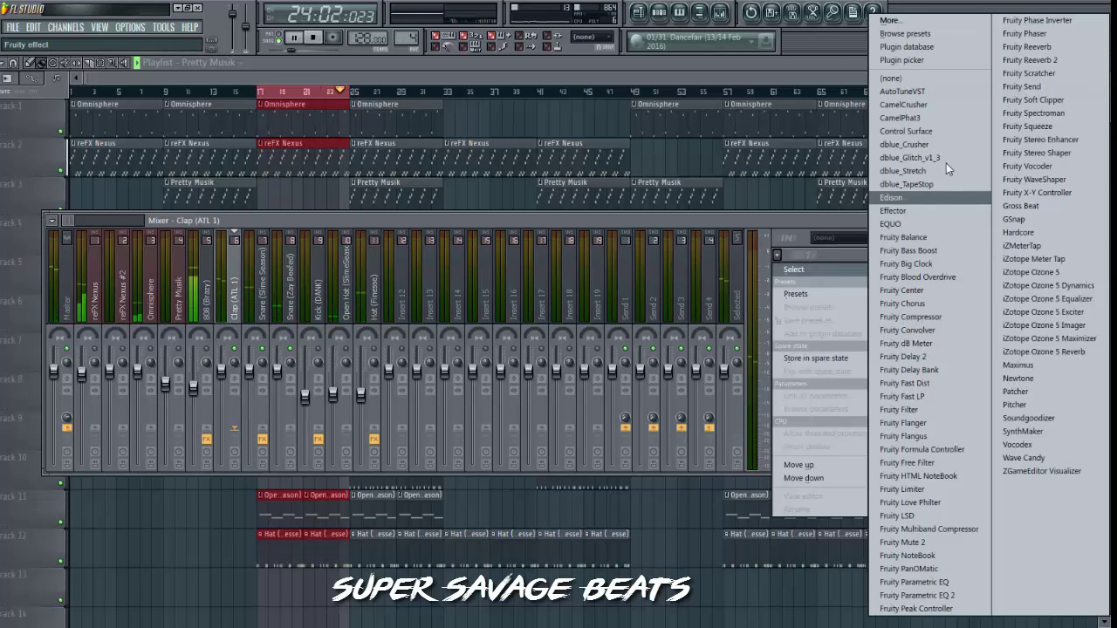
{"action": "left_click", "coordinate": [948, 595]}
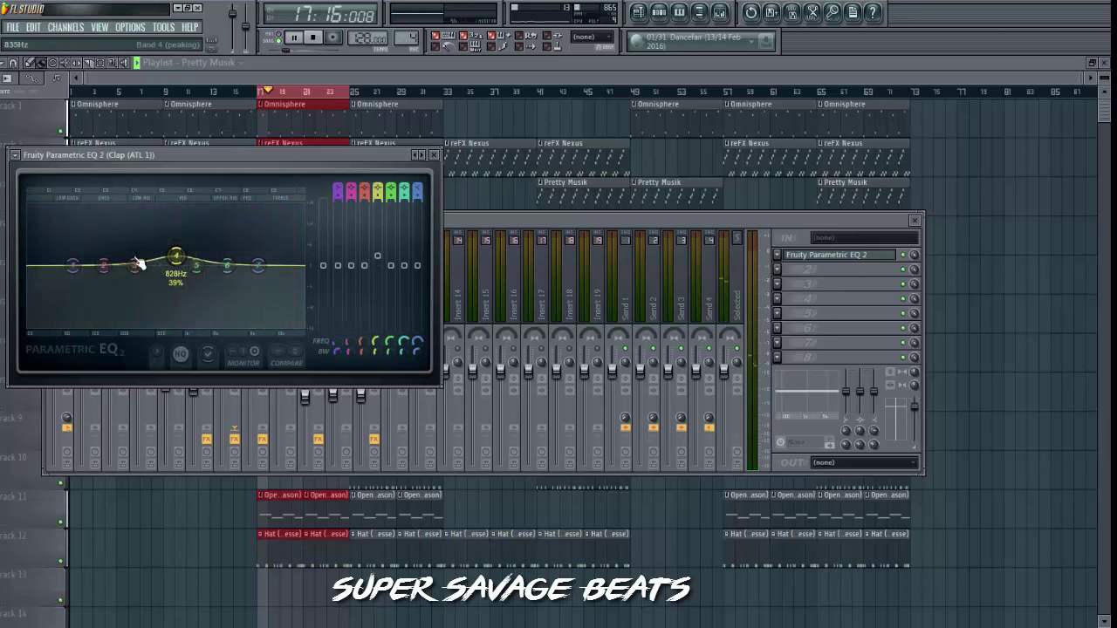
{"action": "left_click_drag", "start_coordinate": [72, 266], "coordinate": [96, 327]}
{"action": "scroll", "coordinate": [177, 256], "scroll_direction": "down", "scroll_amount": 4}
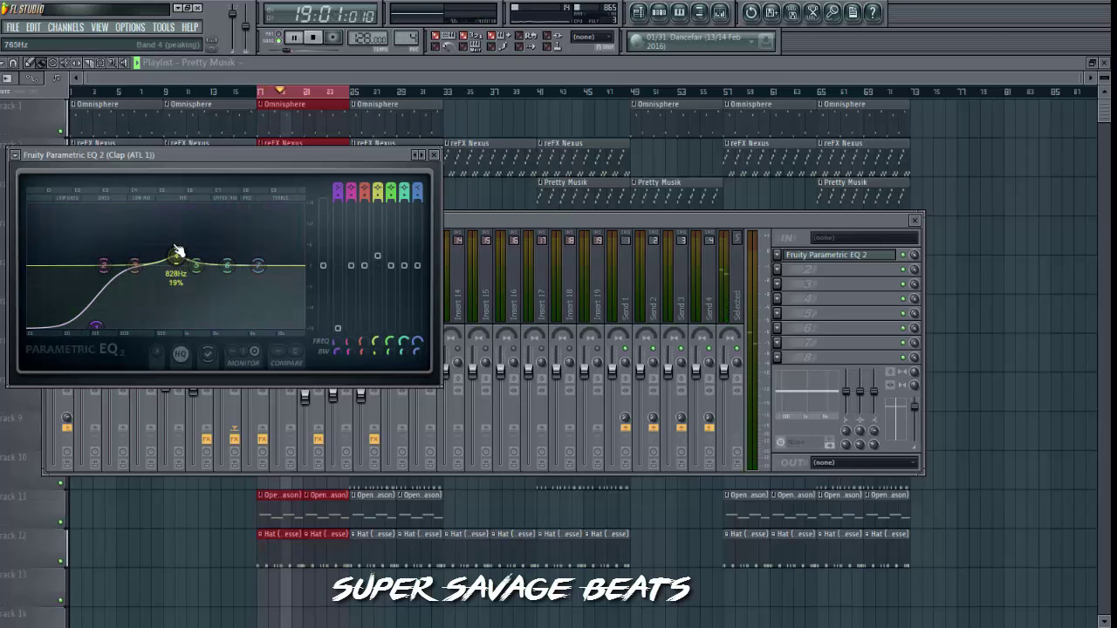
Dip band 3, narrow the clap's band 4 boost to 10% at about 4.8 dB and 1028 Hz, and slightly lower the clap's mixer volume.
{"action": "left_click_drag", "start_coordinate": [177, 253], "coordinate": [139, 278]}
{"action": "scroll", "coordinate": [137, 281], "scroll_direction": "up", "scroll_amount": 6}
{"action": "scroll", "coordinate": [139, 278], "scroll_direction": "down", "scroll_amount": 5}
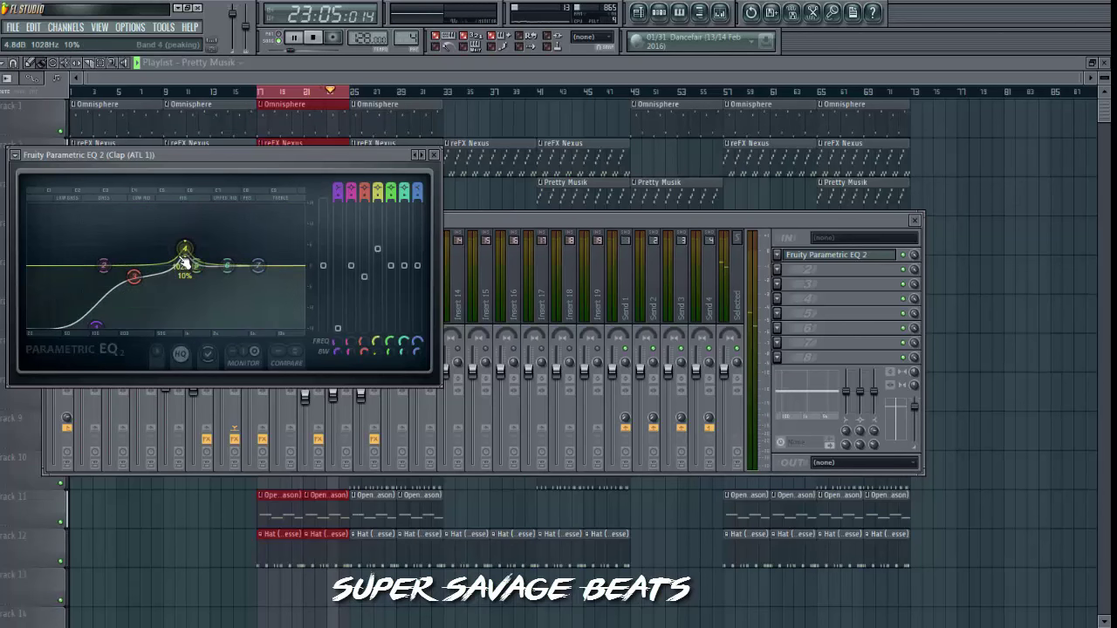
{"action": "left_click", "coordinate": [434, 156]}
{"action": "left_click_drag", "start_coordinate": [244, 393], "coordinate": [245, 391]}
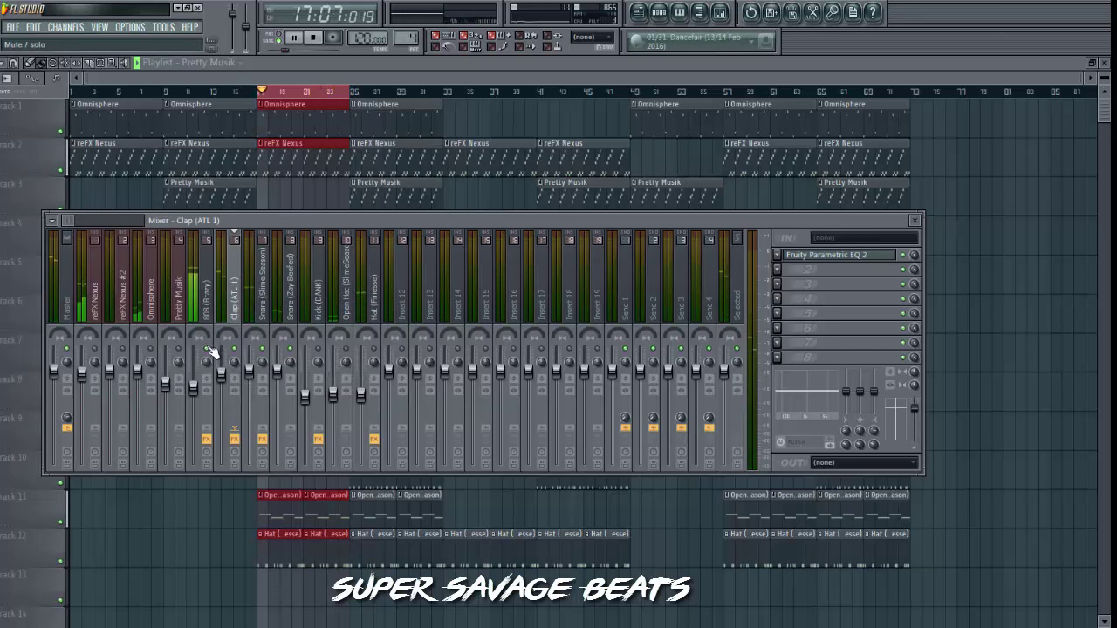
{"action": "left_click", "coordinate": [209, 316]}
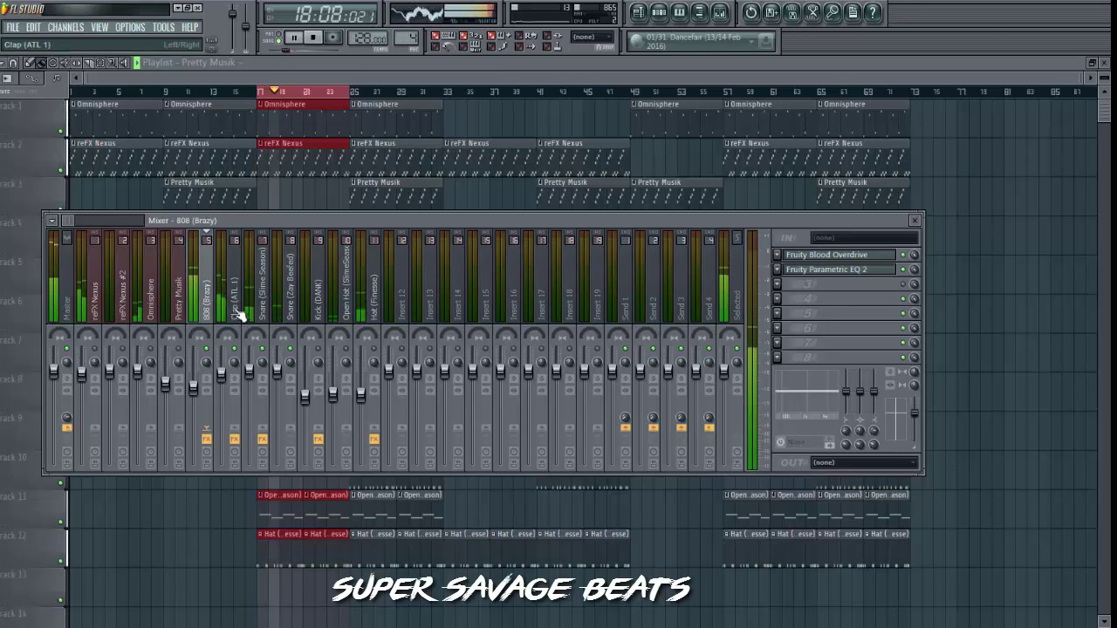
{"action": "left_click", "coordinate": [146, 348]}
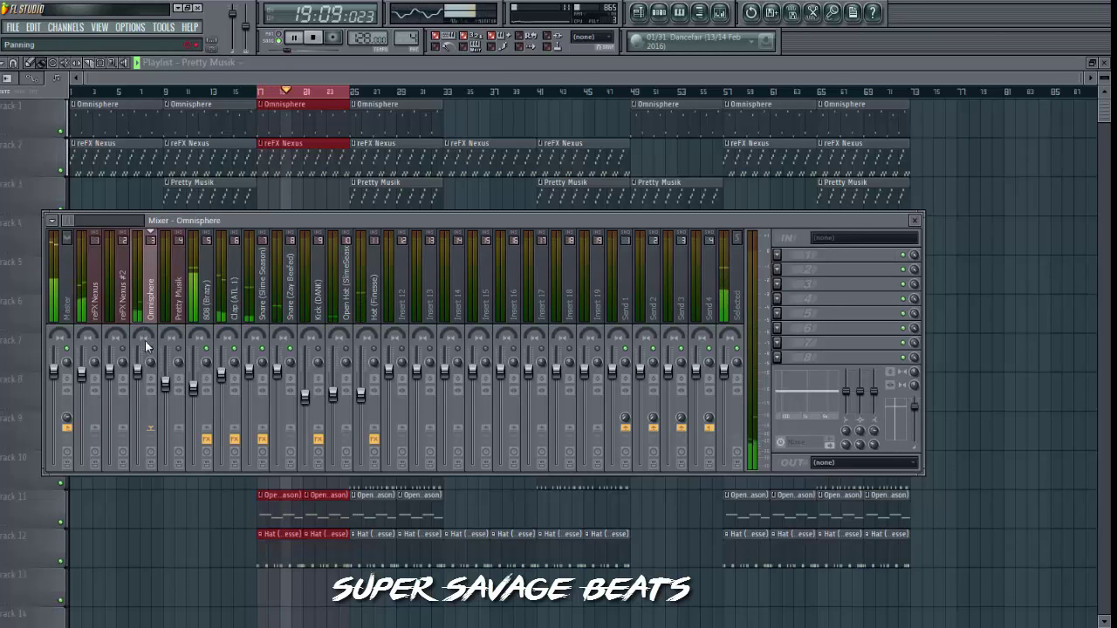
{"action": "right_click", "coordinate": [151, 335]}
{"action": "right_click", "coordinate": [147, 333]}
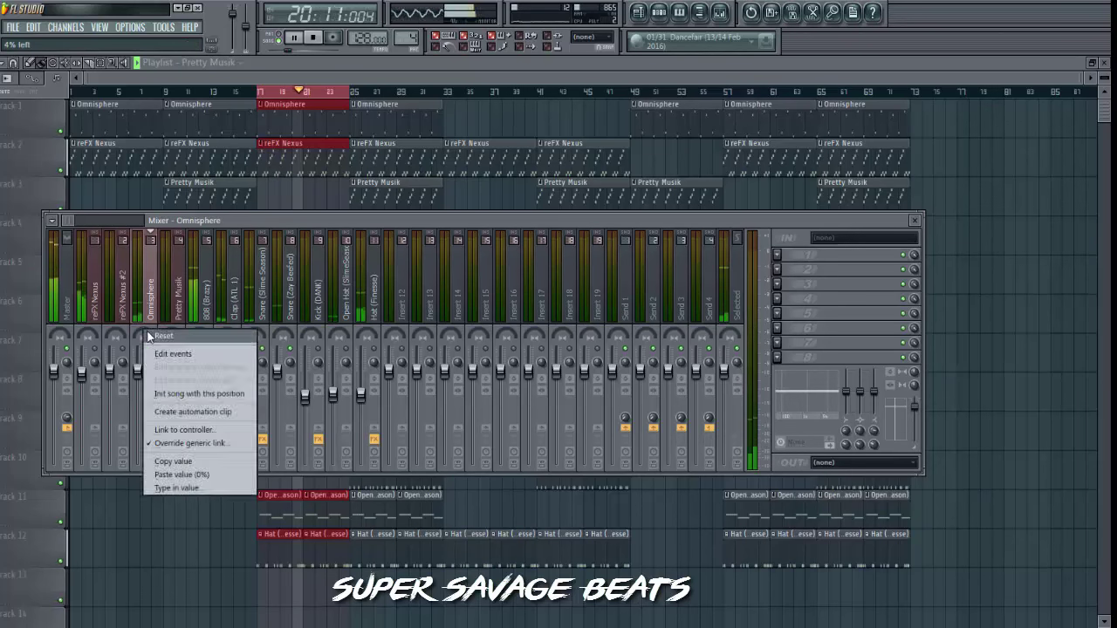
Add Fruity Parametric EQ 2 to the reFX Nexus mixer track, cutting lows with band 1, boosting band 4 slightly and cutting highs with bands 6 and 7.
{"action": "left_click", "coordinate": [120, 307]}
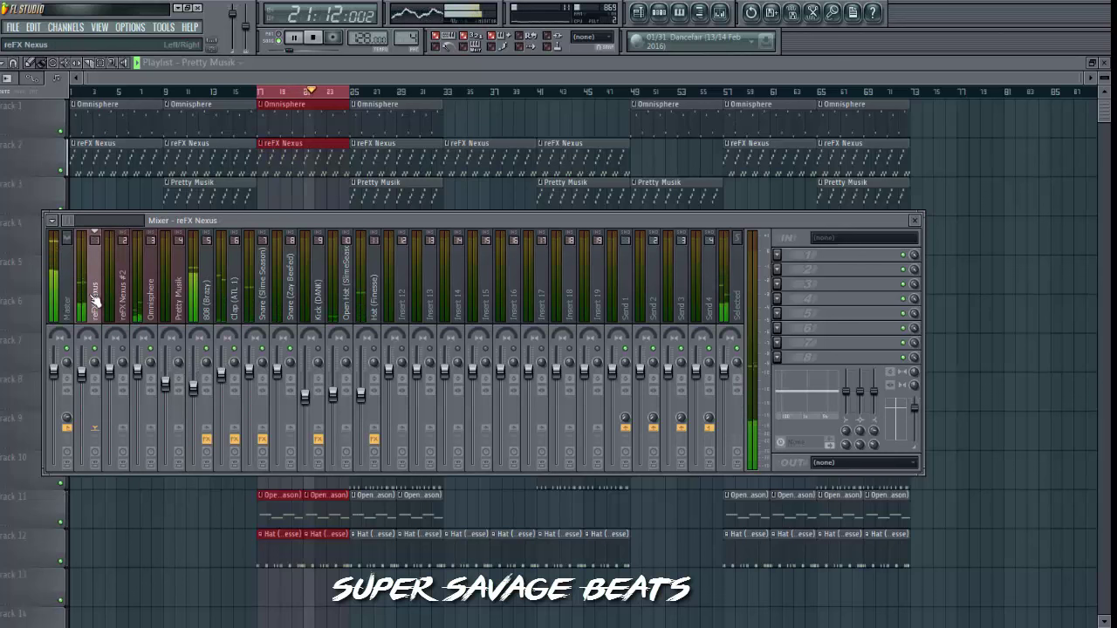
{"action": "left_click", "coordinate": [788, 256]}
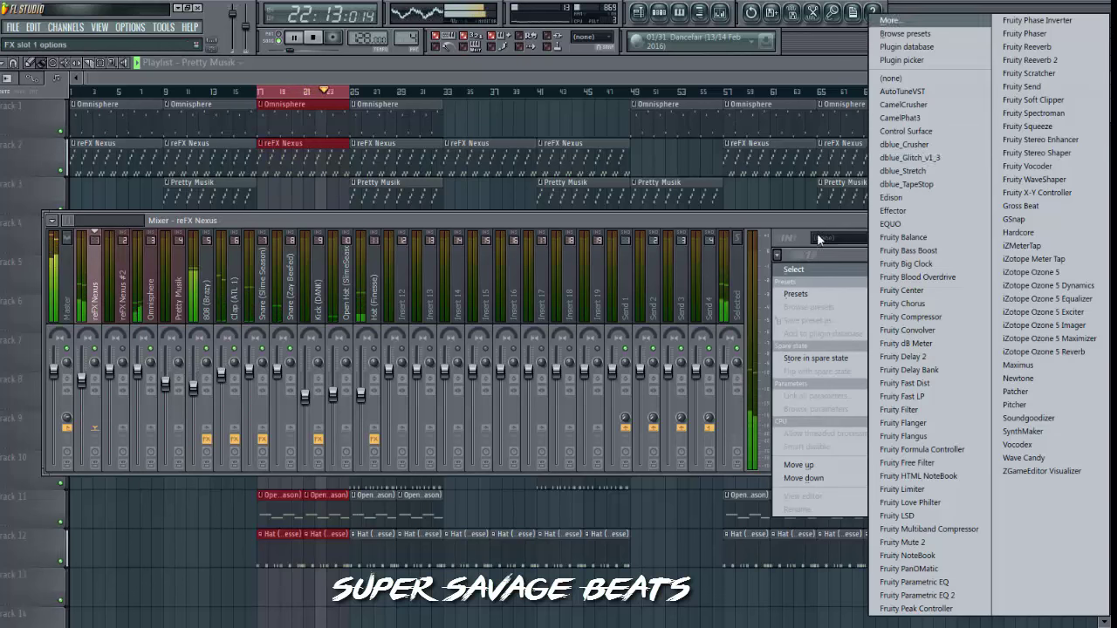
{"action": "left_click", "coordinate": [923, 593]}
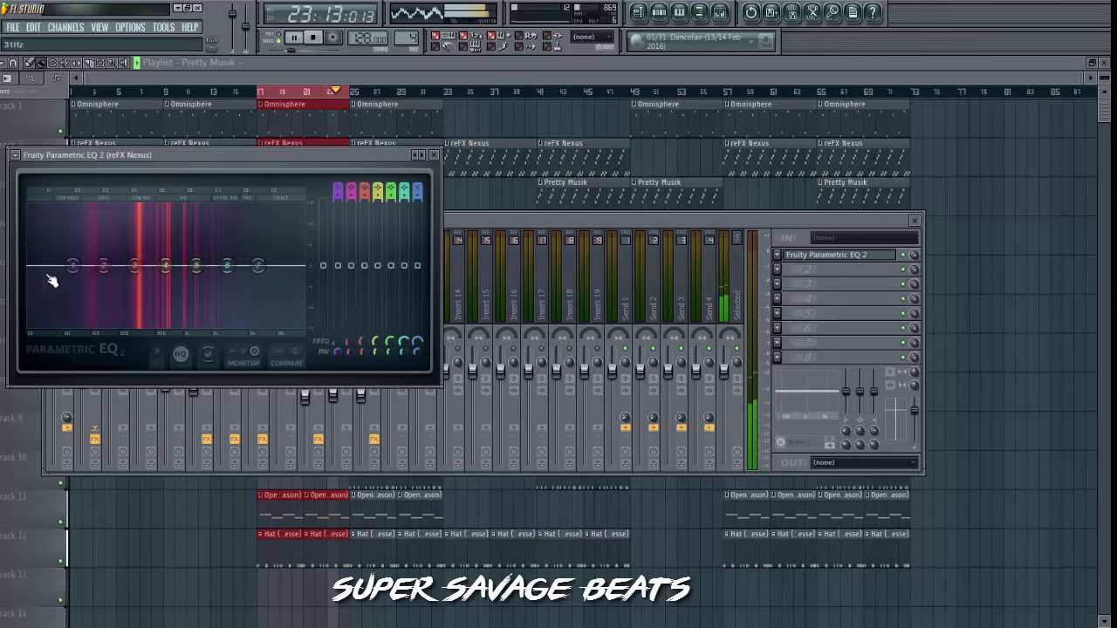
{"action": "left_click_drag", "start_coordinate": [73, 266], "coordinate": [148, 314]}
{"action": "mouse_move", "coordinate": [165, 265]}
{"action": "left_mouse_down"}
{"action": "mouse_move", "coordinate": [180, 259]}
{"action": "mouse_move", "coordinate": [151, 253]}
{"action": "left_mouse_up"}
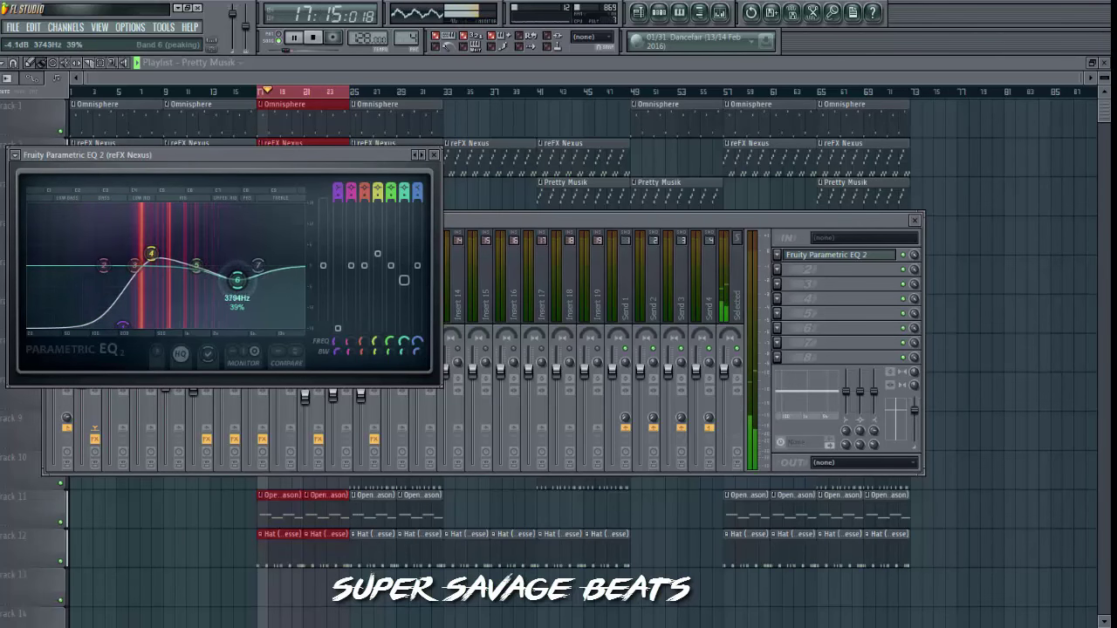
{"action": "left_click_drag", "start_coordinate": [236, 279], "coordinate": [261, 326]}
{"action": "left_click_drag", "start_coordinate": [257, 265], "coordinate": [273, 320]}
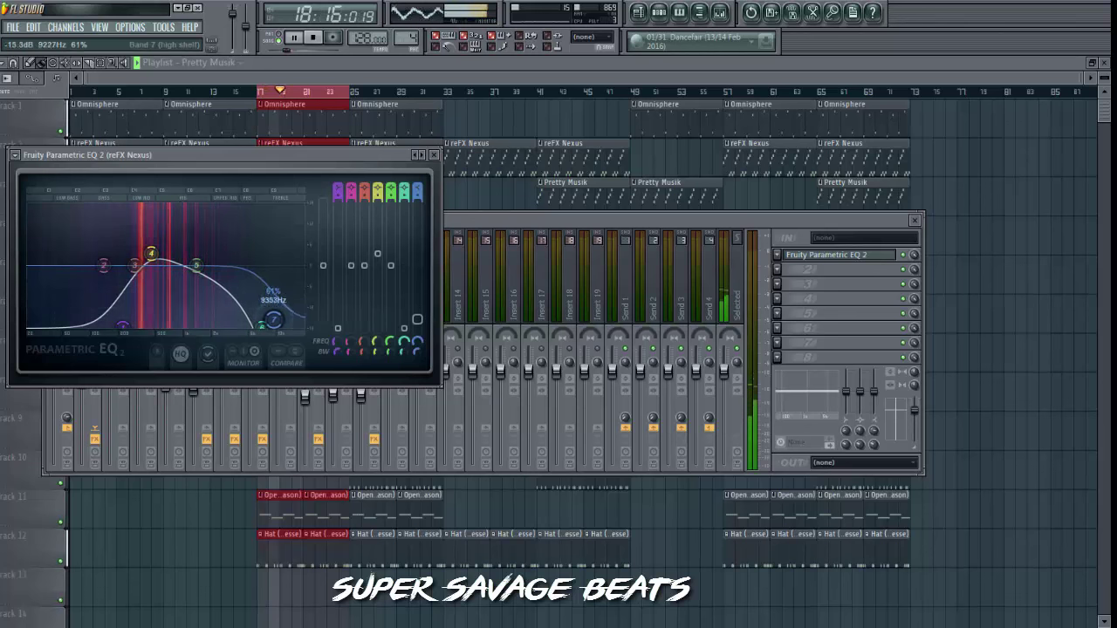
Close the reFX Nexus EQ, clear the playlist loop selection and play the song from bar 25.
{"action": "left_click", "coordinate": [434, 155]}
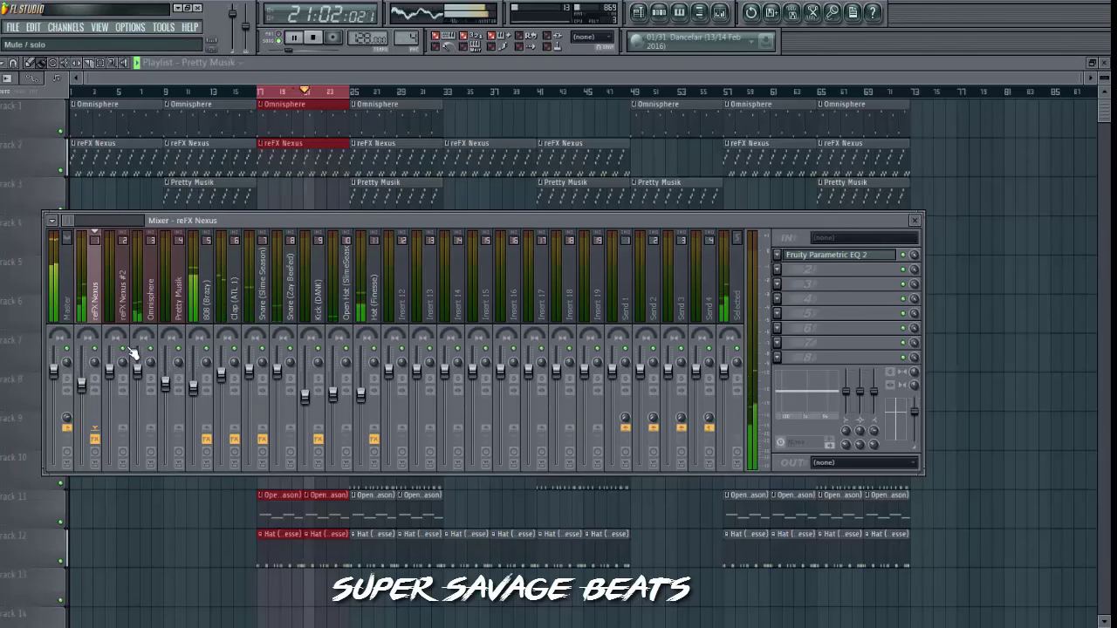
{"action": "left_click", "coordinate": [290, 301]}
{"action": "left_click", "coordinate": [371, 305]}
{"action": "left_click", "coordinate": [343, 306]}
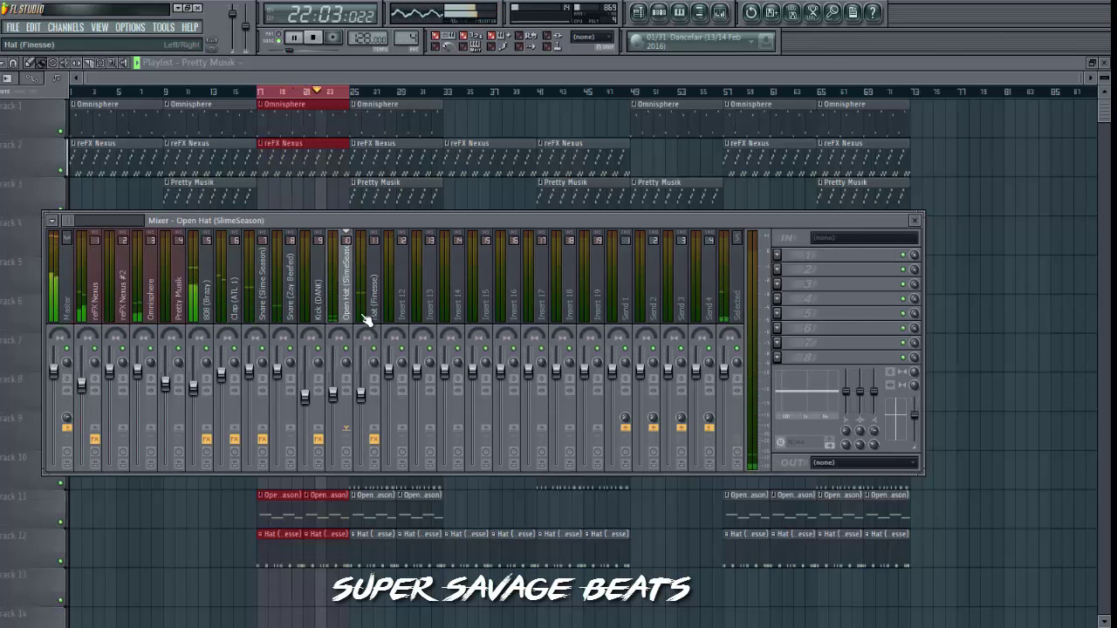
{"action": "left_click", "coordinate": [368, 316]}
{"action": "key", "text": "F9"}
{"action": "left_click", "coordinate": [354, 93]}
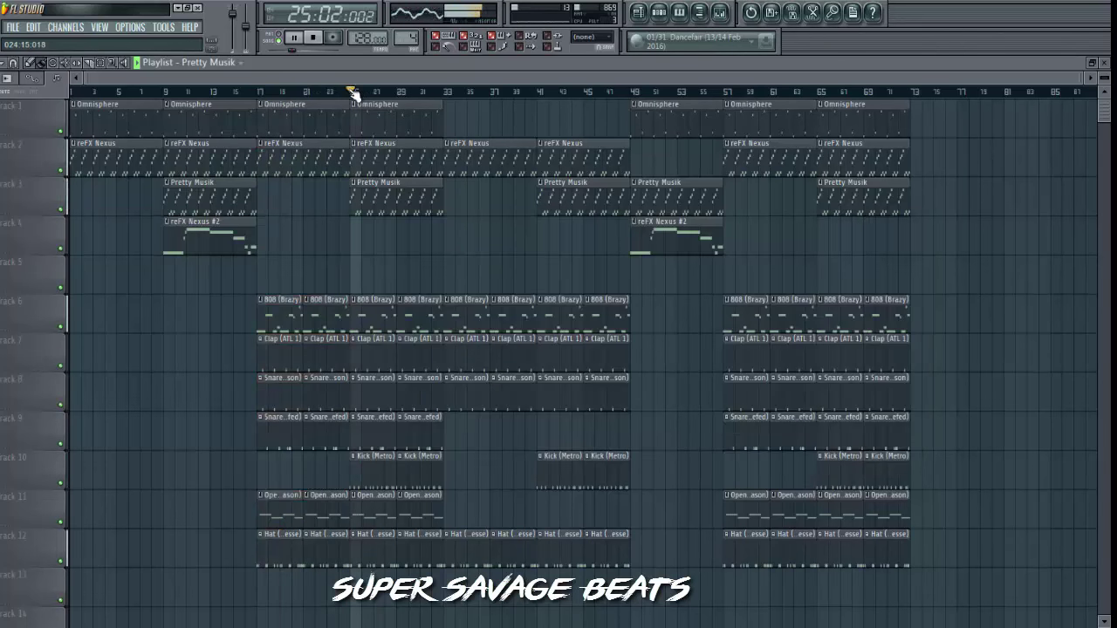
Add Fruity Parametric EQ 2 to the Pretty Musik mixer track, cutting lows with band 1 and highs with band 7 and slightly boosting bands 5 and 6.
{"action": "left_click", "coordinate": [701, 12]}
{"action": "left_click", "coordinate": [188, 297]}
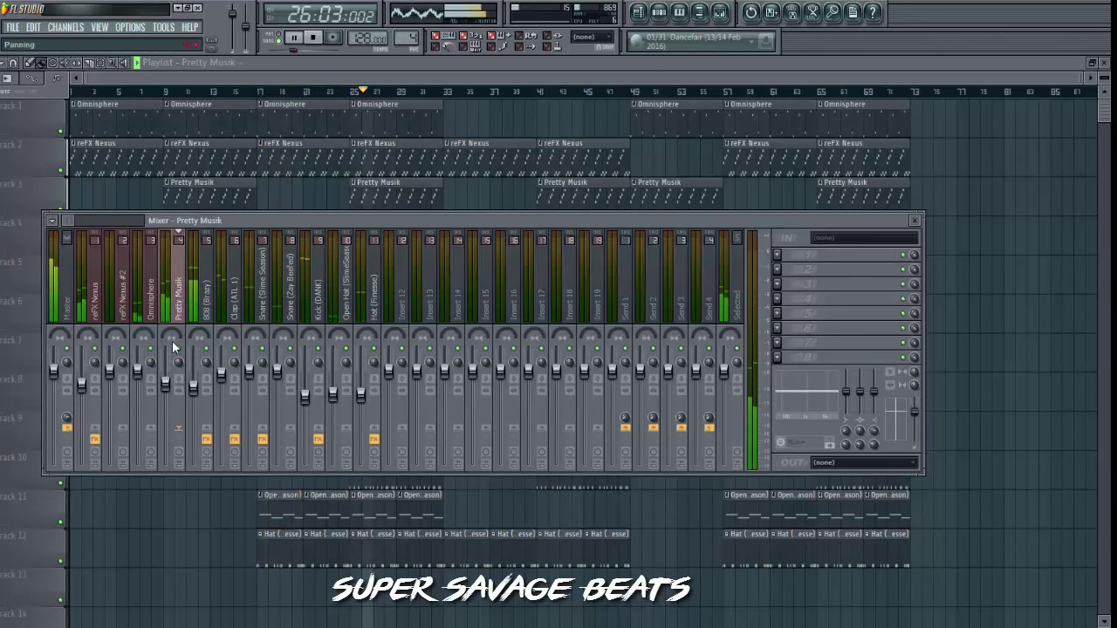
{"action": "right_click", "coordinate": [177, 353]}
{"action": "left_click", "coordinate": [180, 356]}
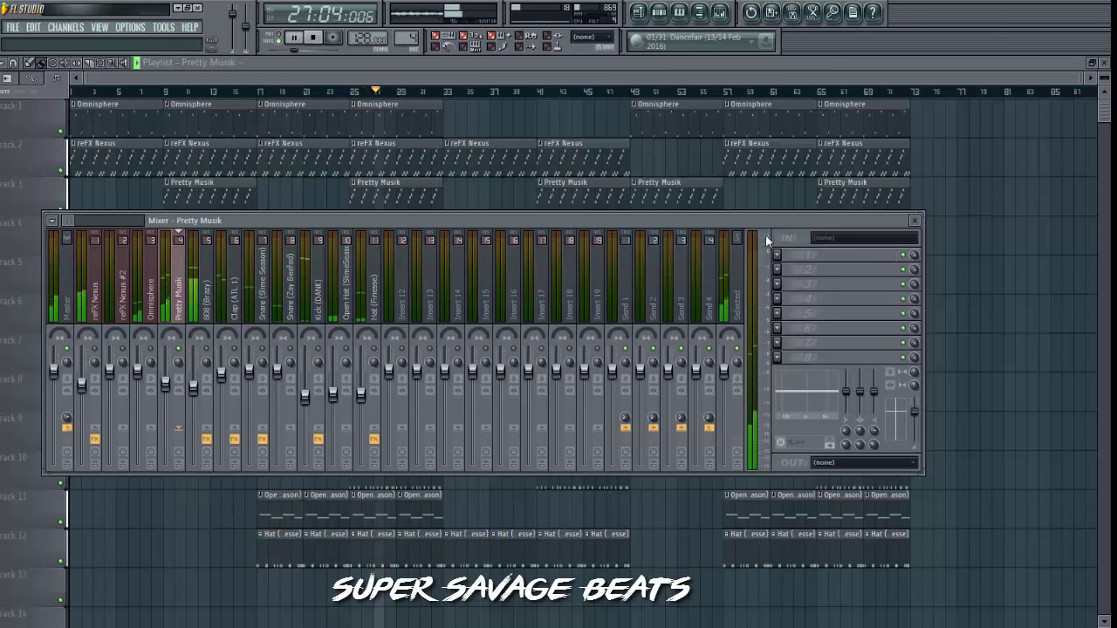
{"action": "left_click", "coordinate": [778, 254]}
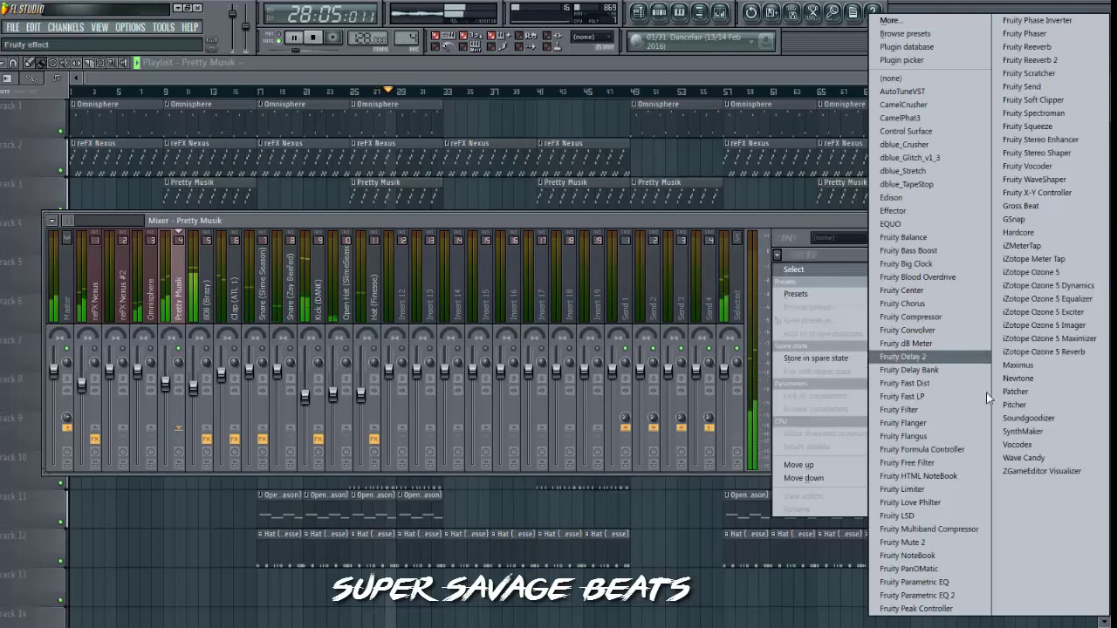
{"action": "left_click", "coordinate": [943, 595]}
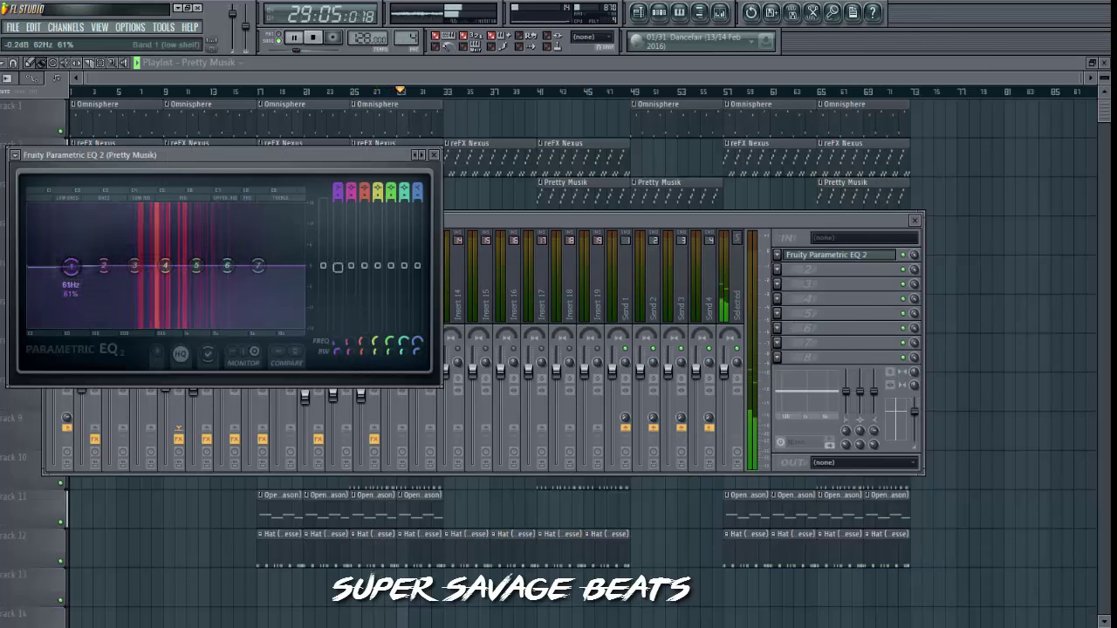
{"action": "left_click_drag", "start_coordinate": [196, 266], "coordinate": [268, 328]}
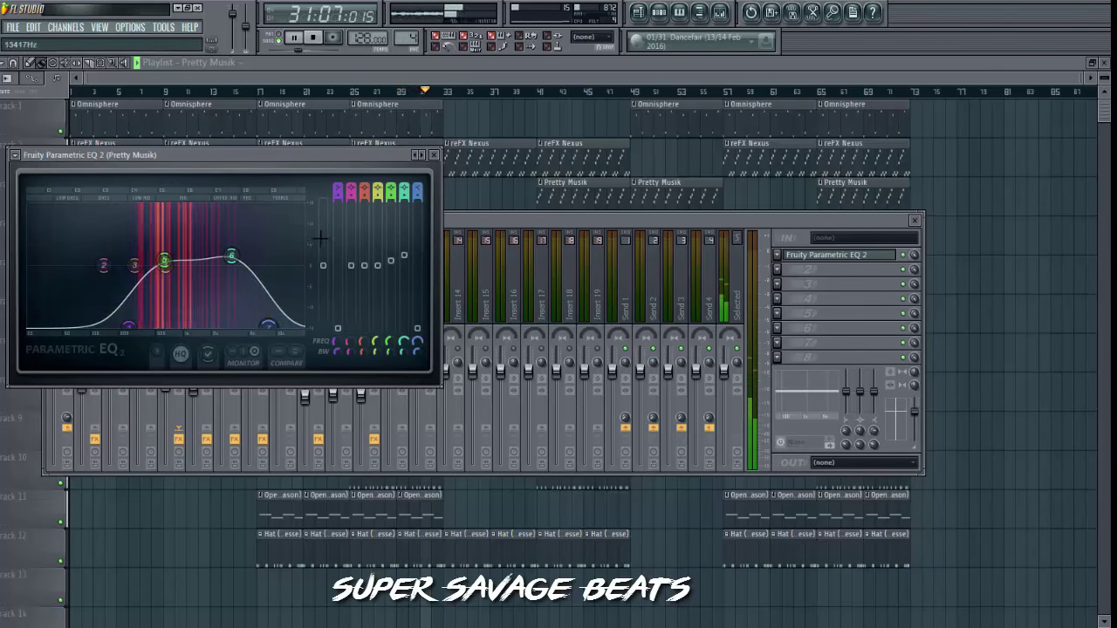
{"action": "left_click", "coordinate": [436, 156]}
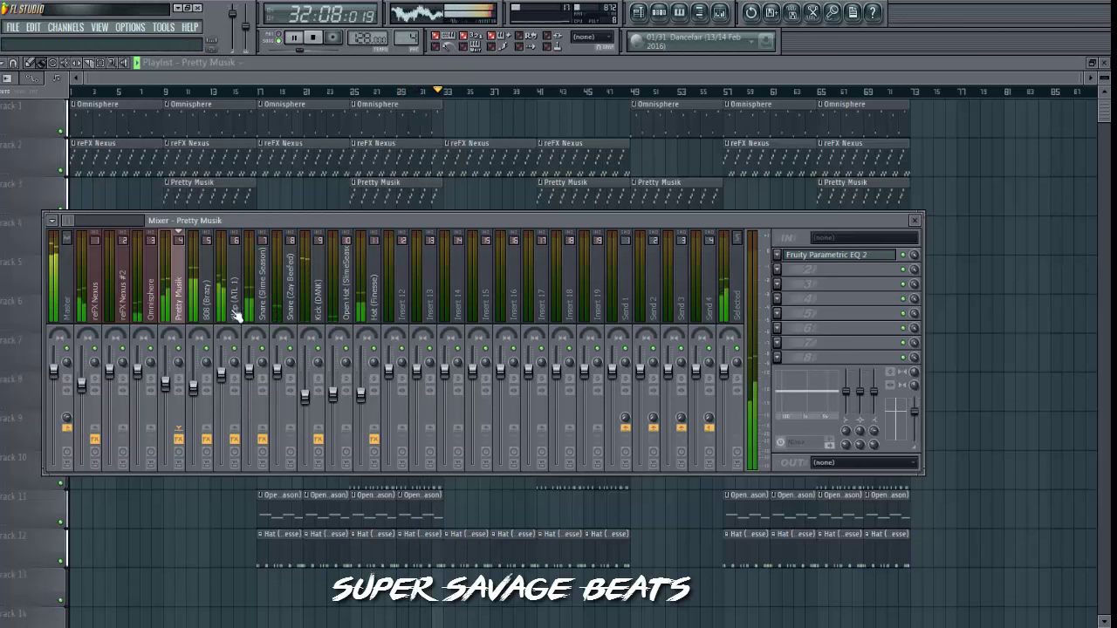
Loop playback over bars 9 to 16 of the playlist to hear the reFX Nexus #2 section.
{"action": "left_click", "coordinate": [162, 309]}
{"action": "left_click", "coordinate": [174, 375]}
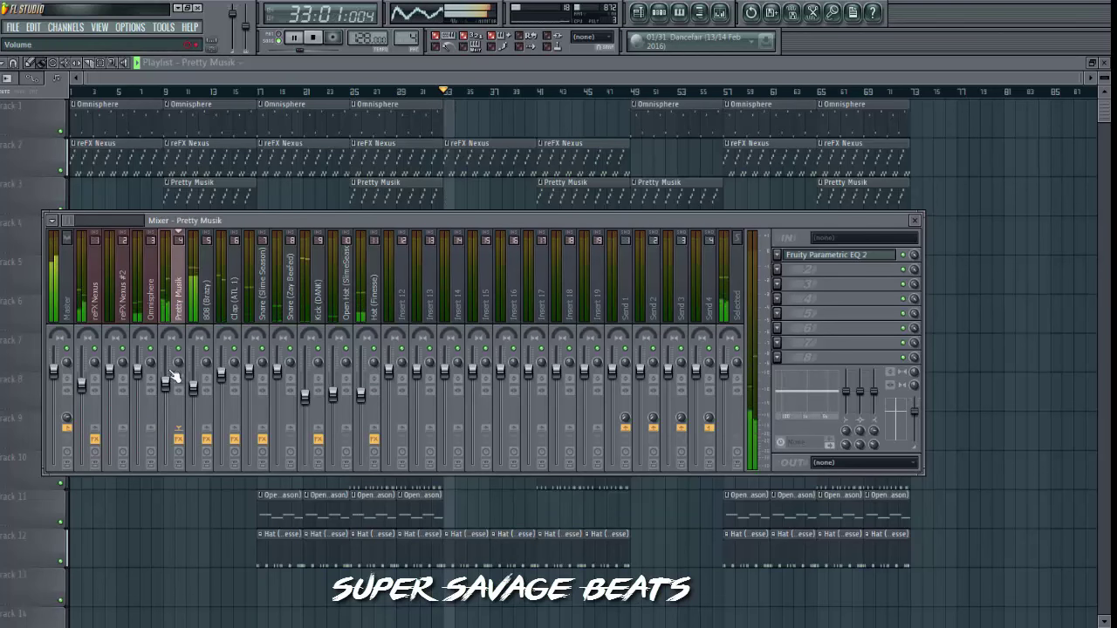
{"action": "left_click", "coordinate": [208, 281]}
{"action": "key", "text": "F9"}
{"action": "left_click_drag", "start_coordinate": [164, 91], "coordinate": [255, 96]}
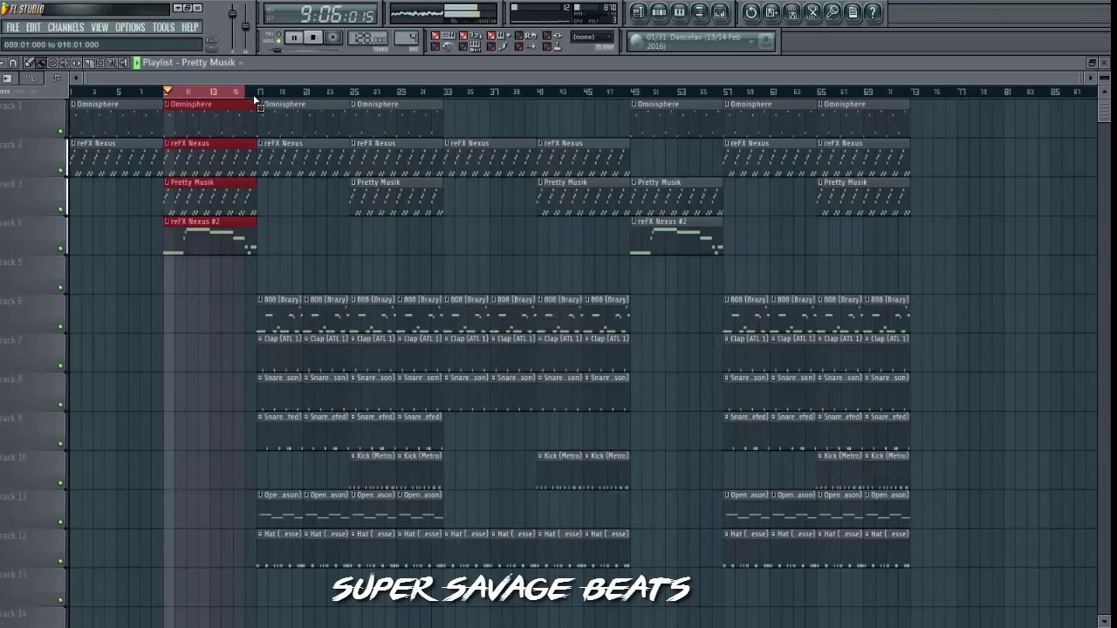
Add Fruity Stereo Enhancer to the first effect slot of the reFX Nexus #2 mixer track.
{"action": "key", "text": "F9"}
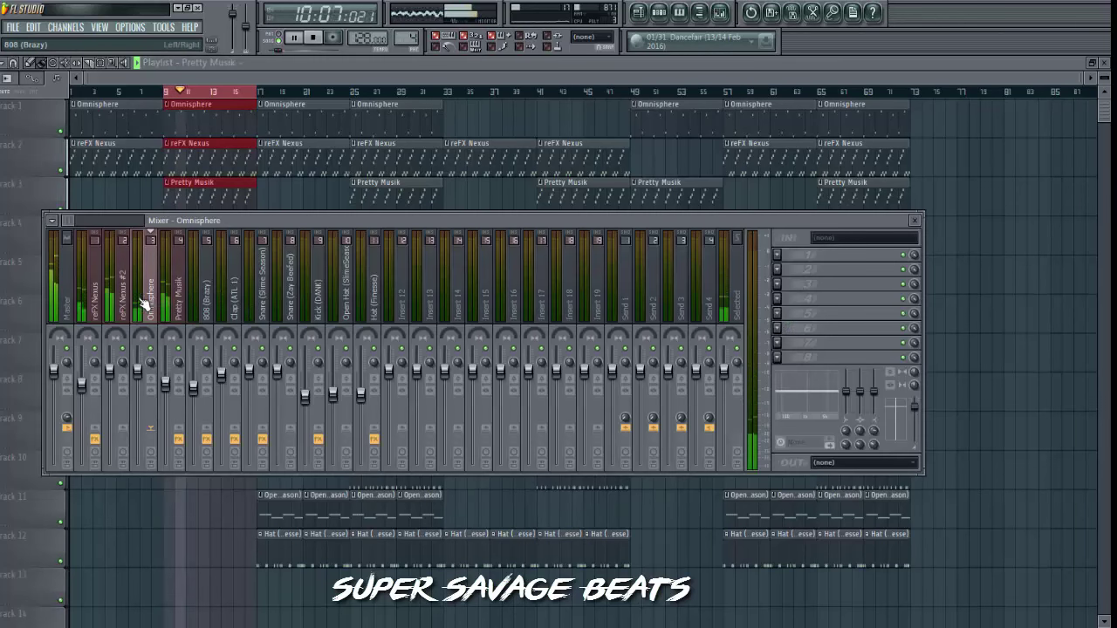
{"action": "left_click", "coordinate": [124, 307]}
{"action": "left_click", "coordinate": [777, 254]}
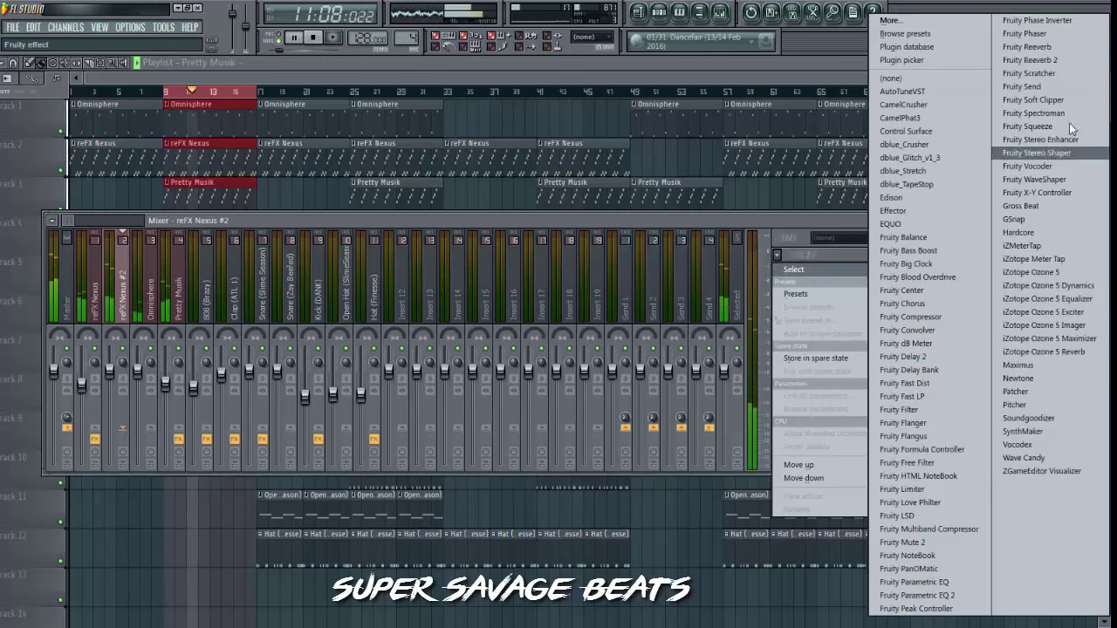
{"action": "left_click", "coordinate": [1053, 140]}
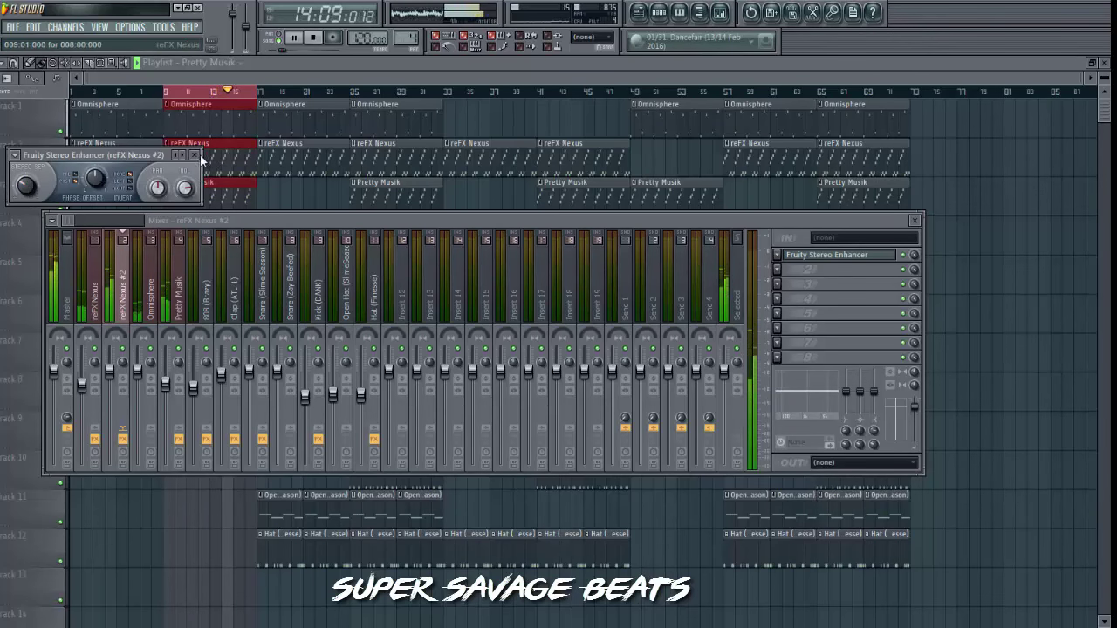
{"action": "left_click", "coordinate": [195, 155]}
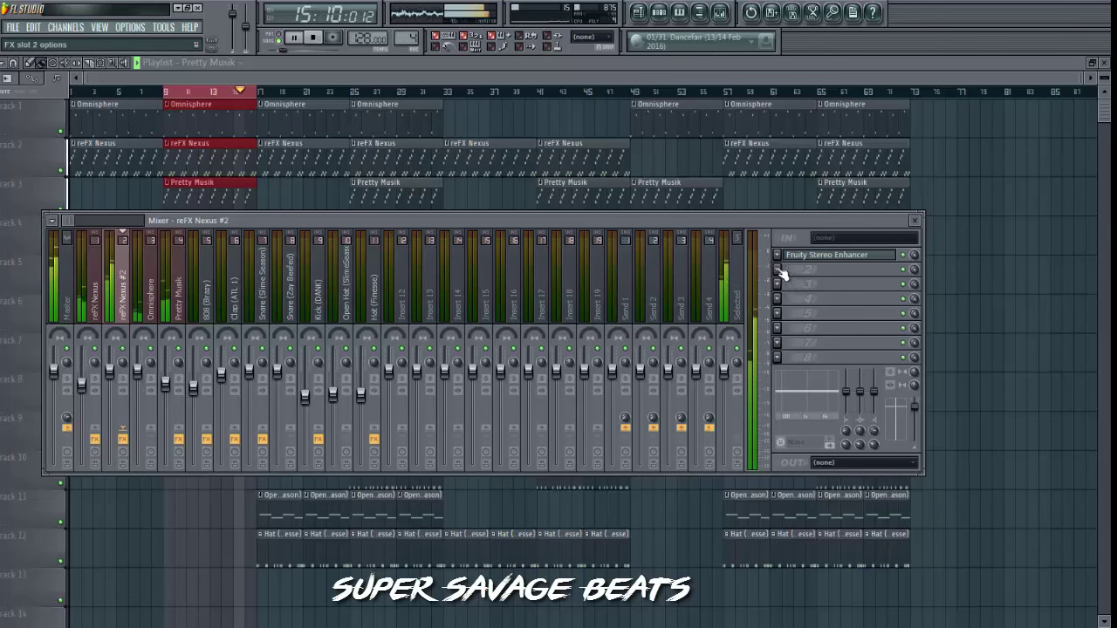
Add Fruity Bass Boost to the second effect slot of the reFX Nexus #2 mixer track.
{"action": "left_click", "coordinate": [781, 273]}
{"action": "left_click", "coordinate": [930, 253]}
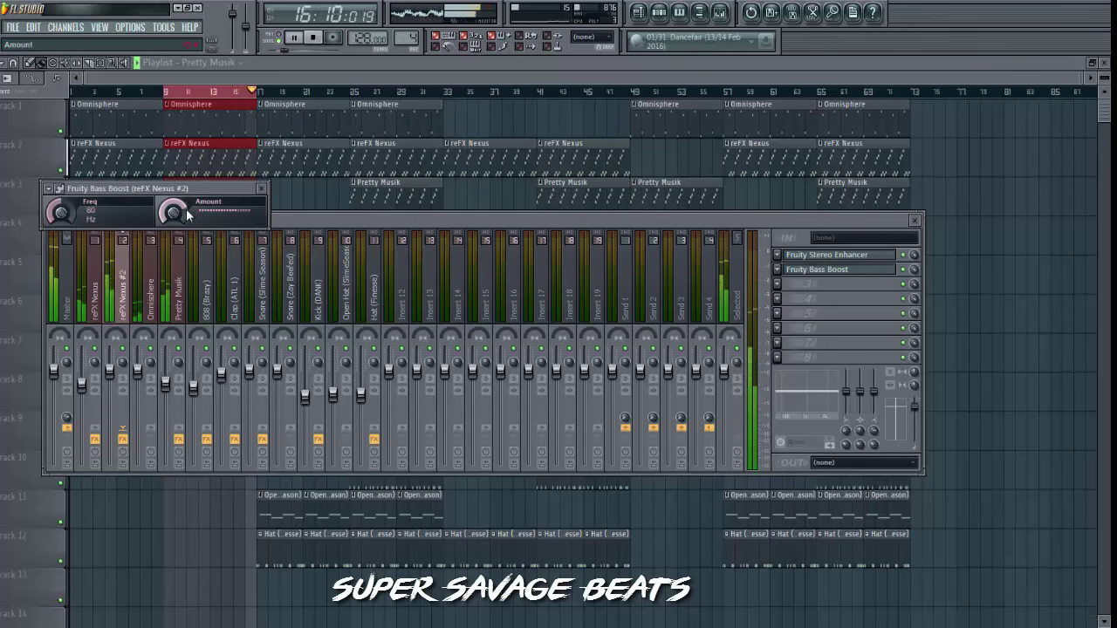
{"action": "left_click", "coordinate": [258, 190]}
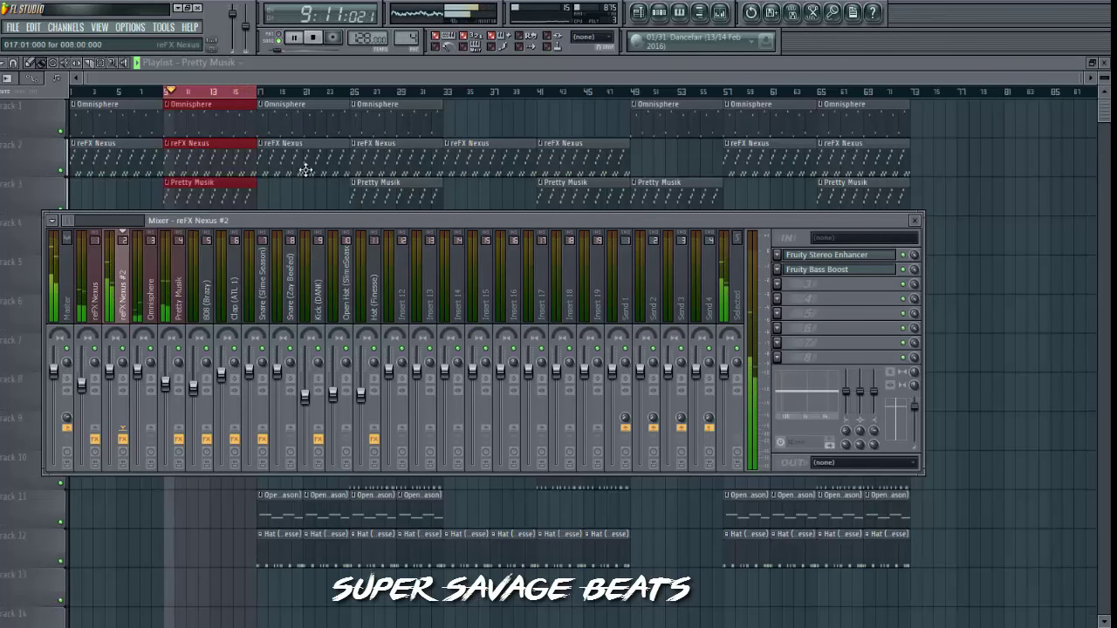
Clear the playlist loop selection and play the arrangement from bar 17, where the drums start.
{"action": "key", "text": "F9"}
{"action": "left_click", "coordinate": [256, 91]}
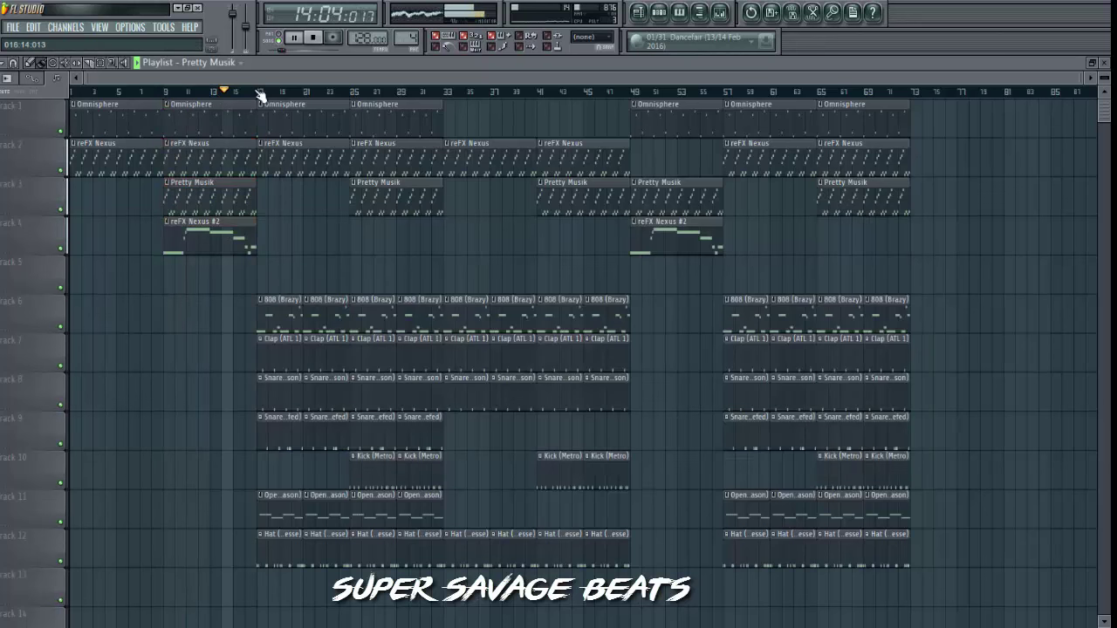
{"action": "left_click", "coordinate": [347, 273]}
{"action": "right_click", "coordinate": [349, 262]}
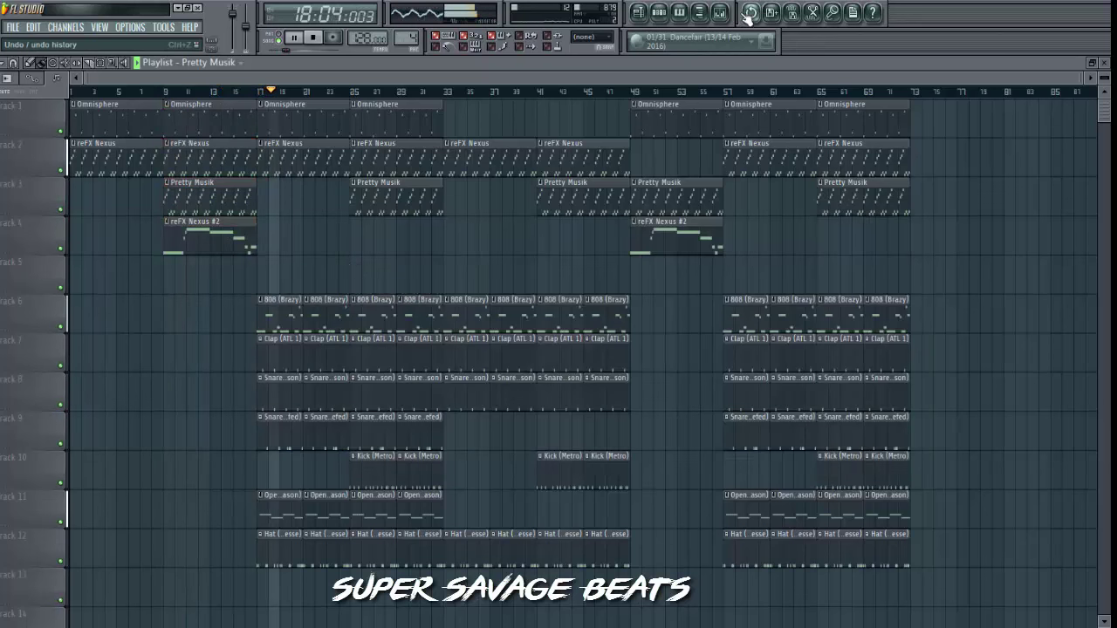
Add Fruity Parametric EQ 2 to the Open Hat (SlimeSeason) mixer track and cut its lows with band 1 at about 3340 Hz, -18 dB.
{"action": "left_click", "coordinate": [719, 11]}
{"action": "left_click", "coordinate": [392, 305]}
{"action": "left_click", "coordinate": [366, 307]}
{"action": "left_click", "coordinate": [348, 318]}
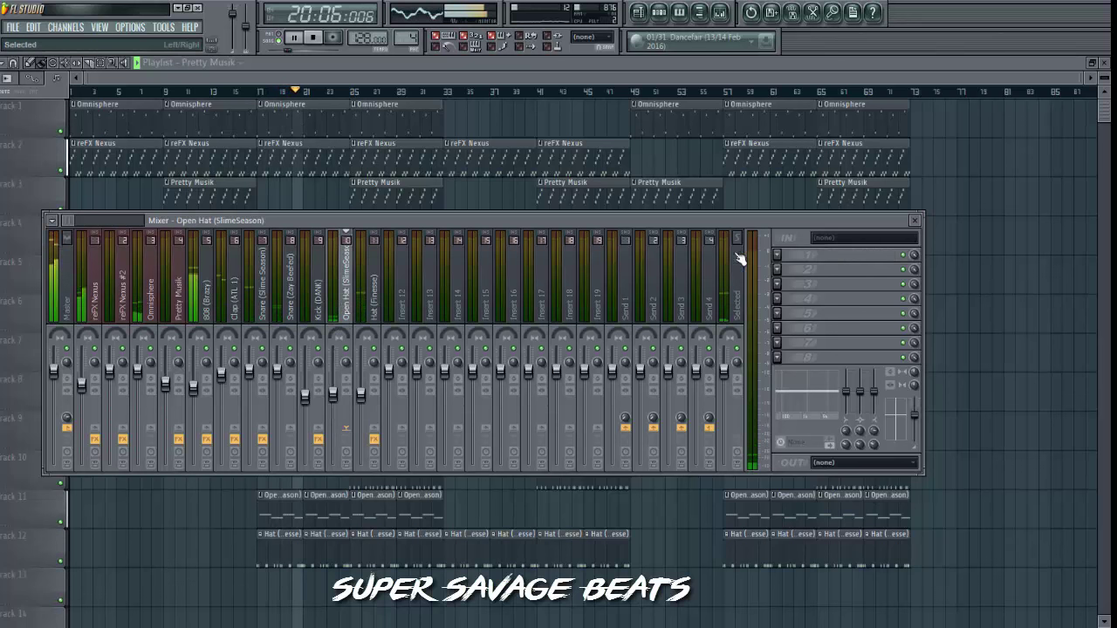
{"action": "left_click", "coordinate": [776, 254]}
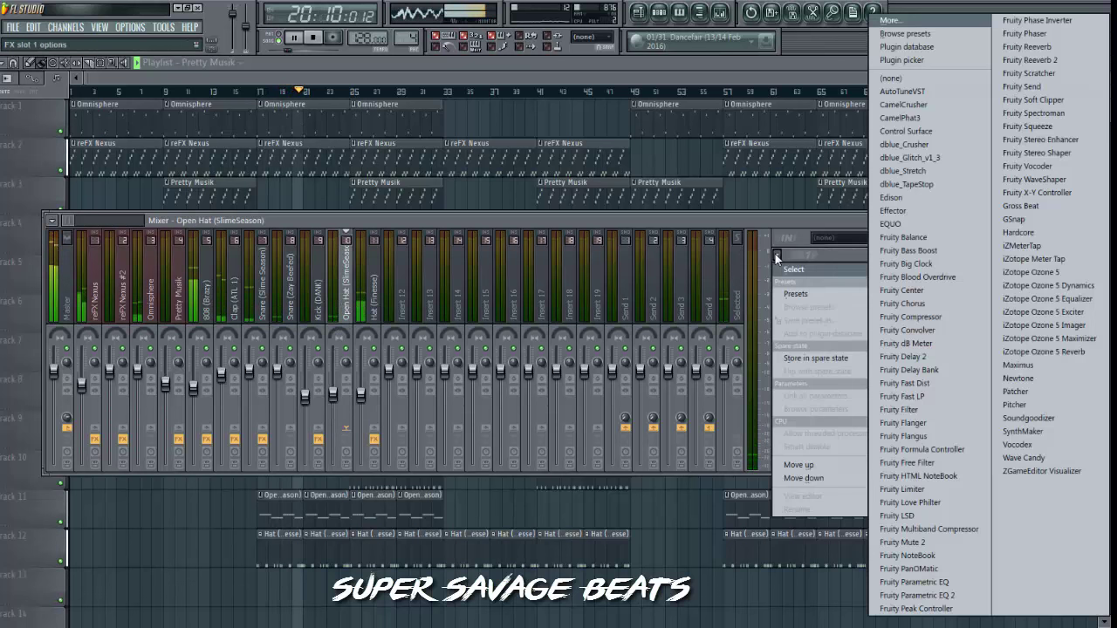
{"action": "left_click", "coordinate": [916, 595]}
{"action": "left_click_drag", "start_coordinate": [72, 266], "coordinate": [232, 325]}
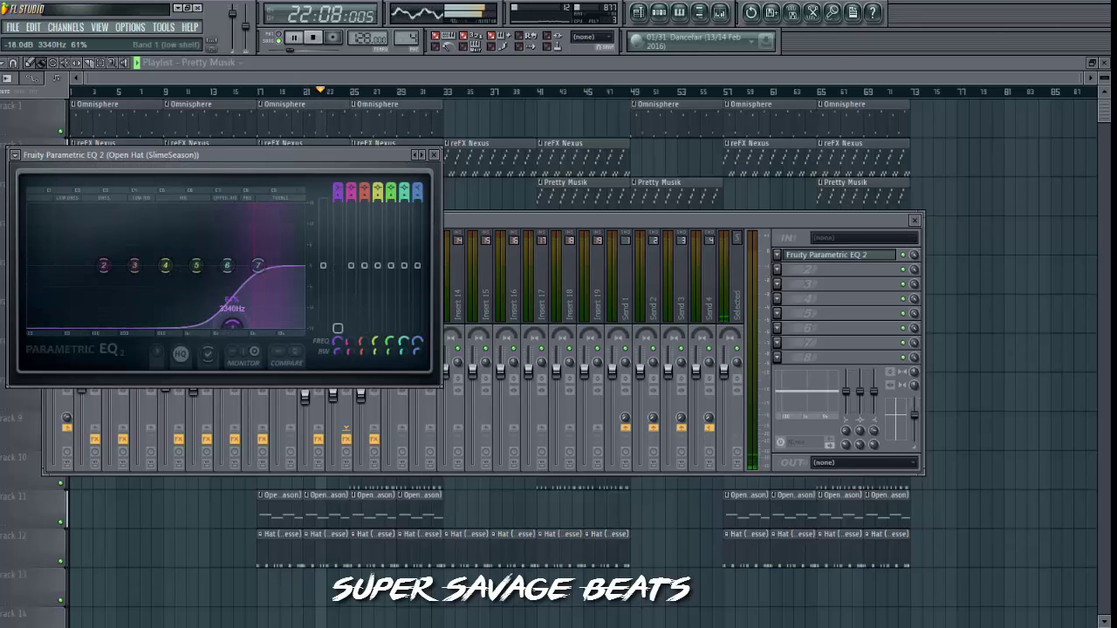
{"action": "left_click", "coordinate": [434, 154]}
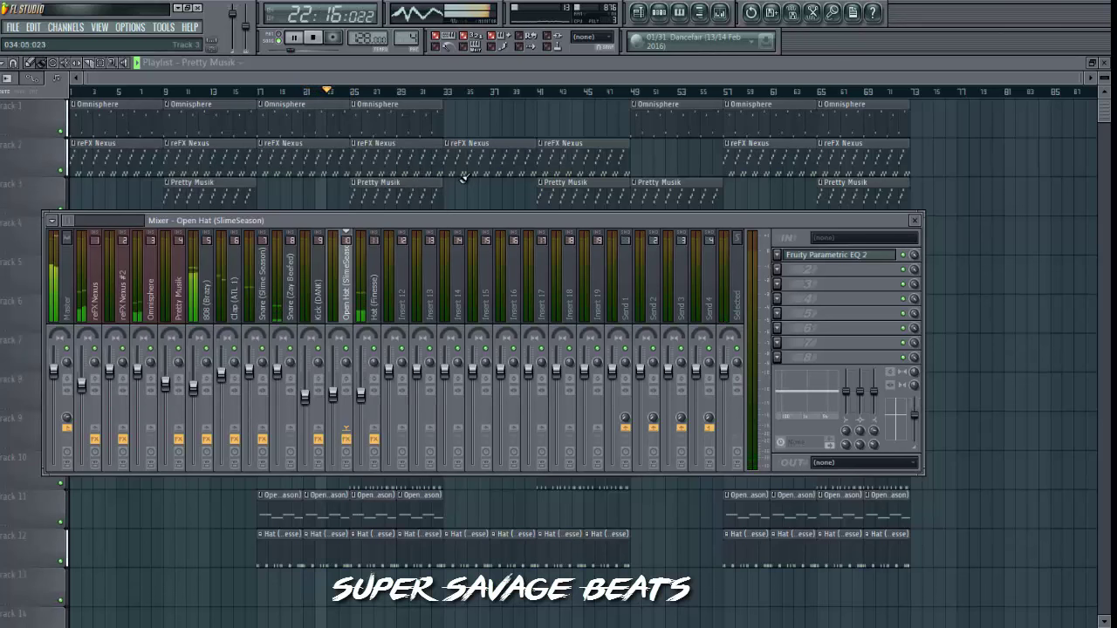
Try raising the Kick (DANK) mixer track's volume to 80%, -4.8 dB.
{"action": "left_click", "coordinate": [319, 297]}
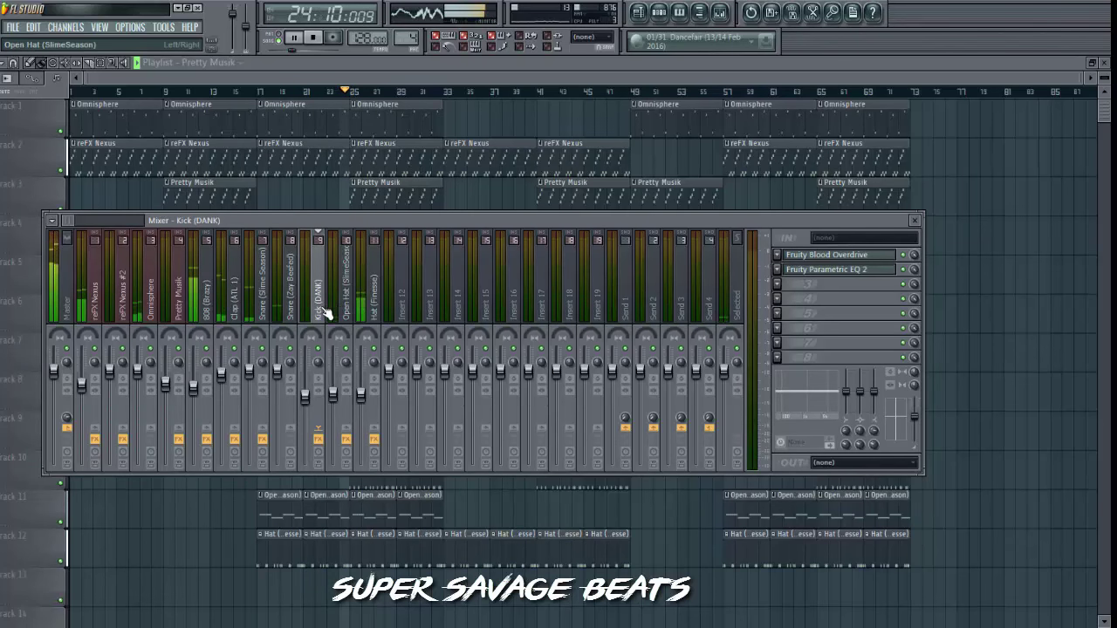
{"action": "left_click_drag", "start_coordinate": [305, 397], "coordinate": [304, 389]}
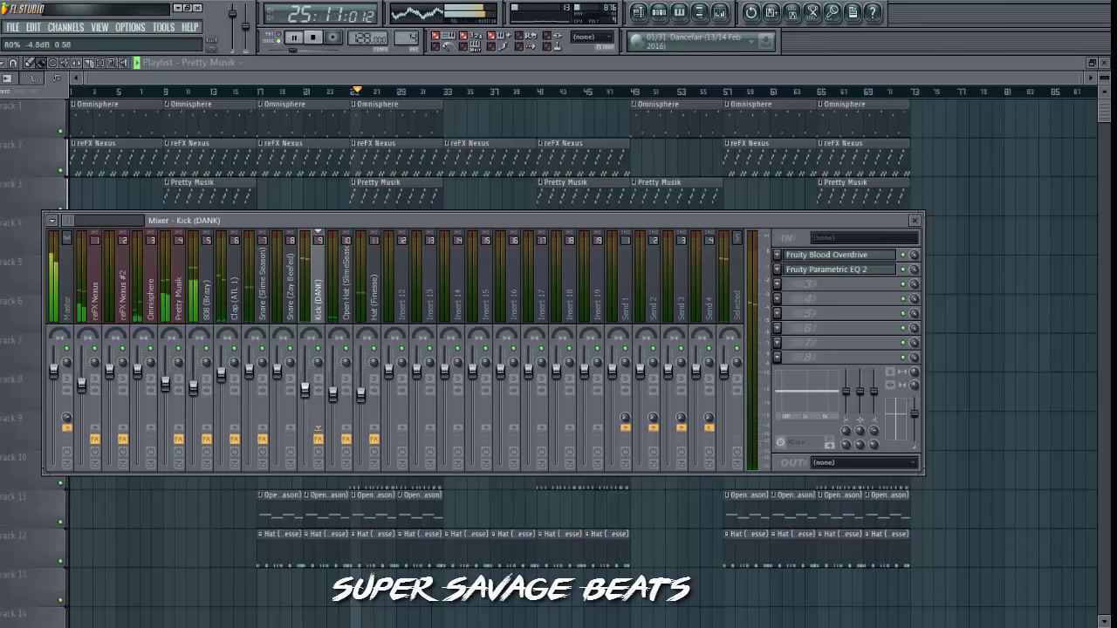
{"action": "left_click", "coordinate": [299, 310]}
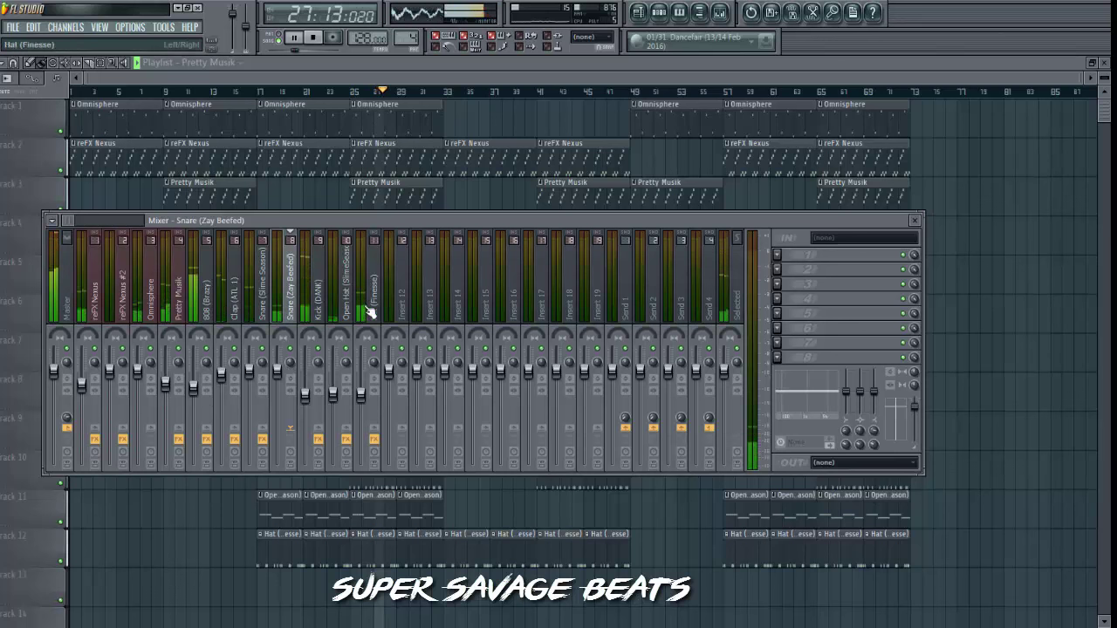
{"action": "scroll", "coordinate": [196, 301], "scroll_direction": "up", "scroll_amount": 5}
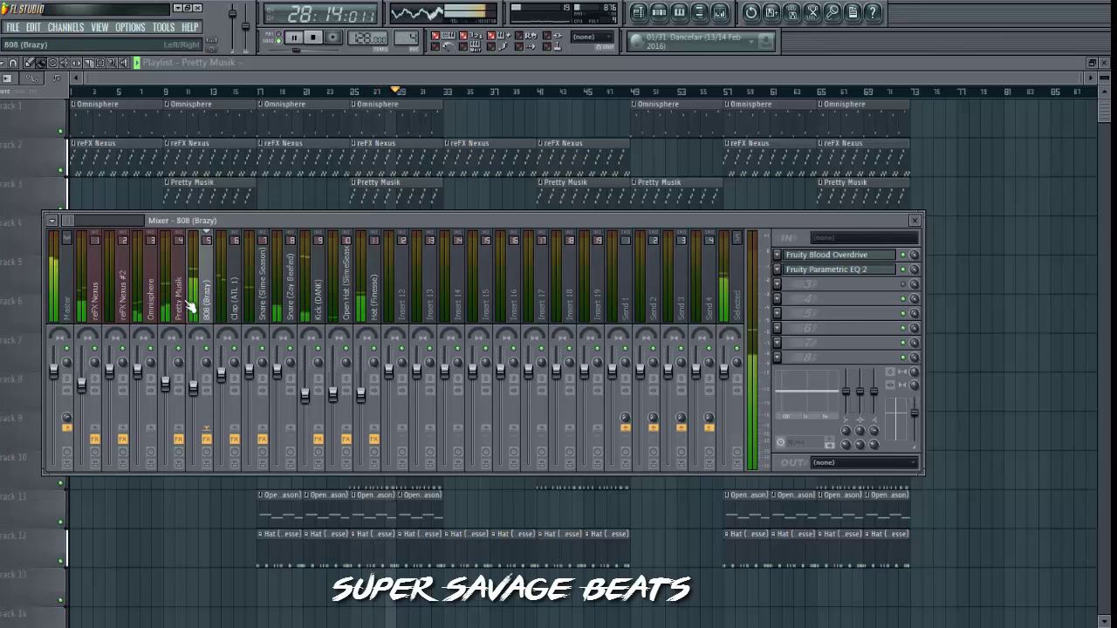